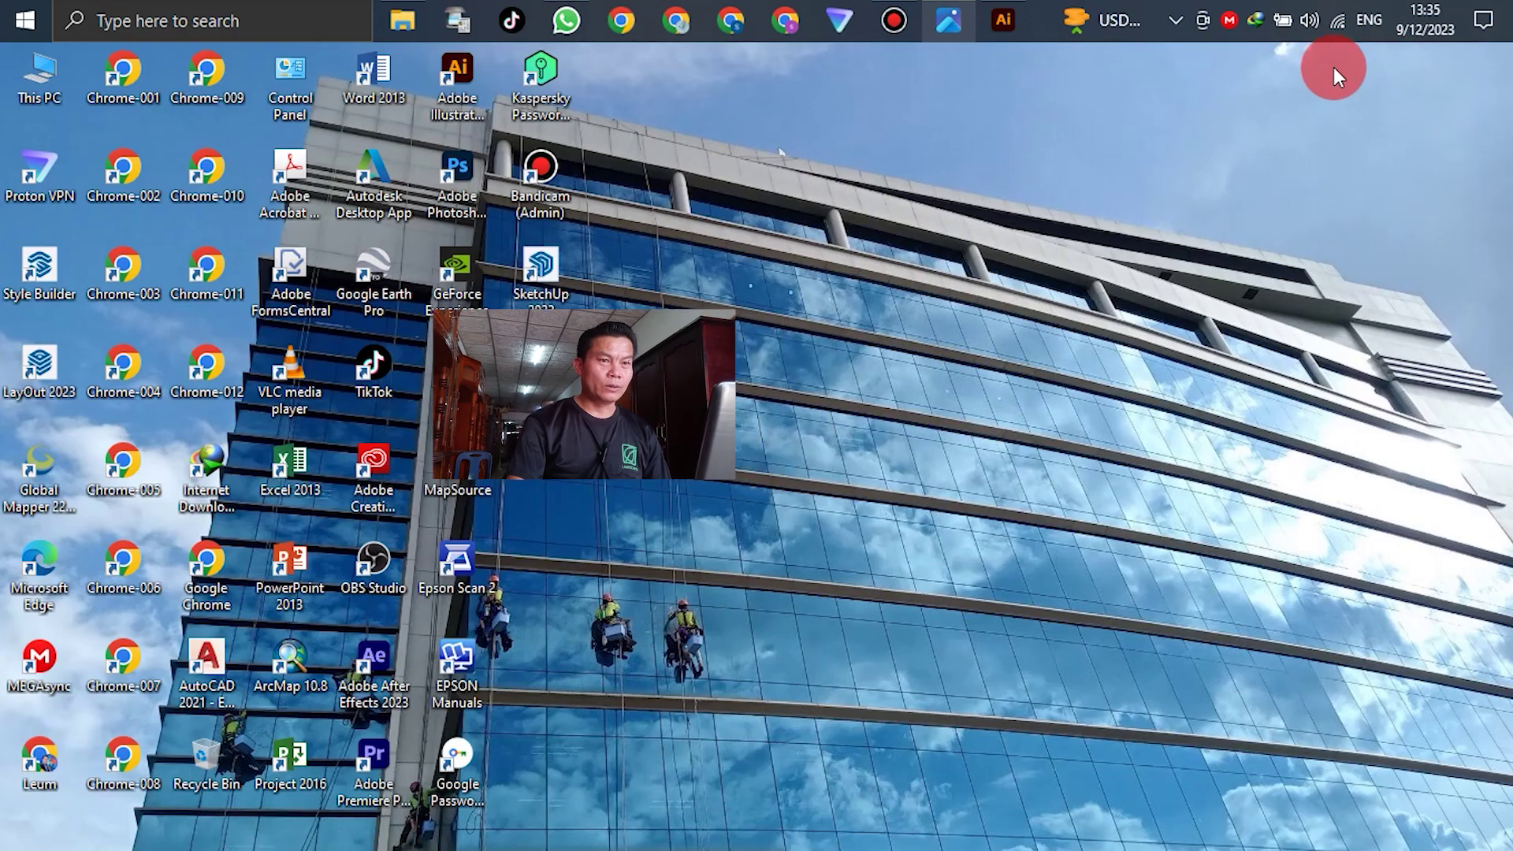
Step: In Illustrator, create a landscape A4 document of 841.8898 by 595.2756 px in CMYK colour, named "Bear Cartoon"
left_click(1003, 20)
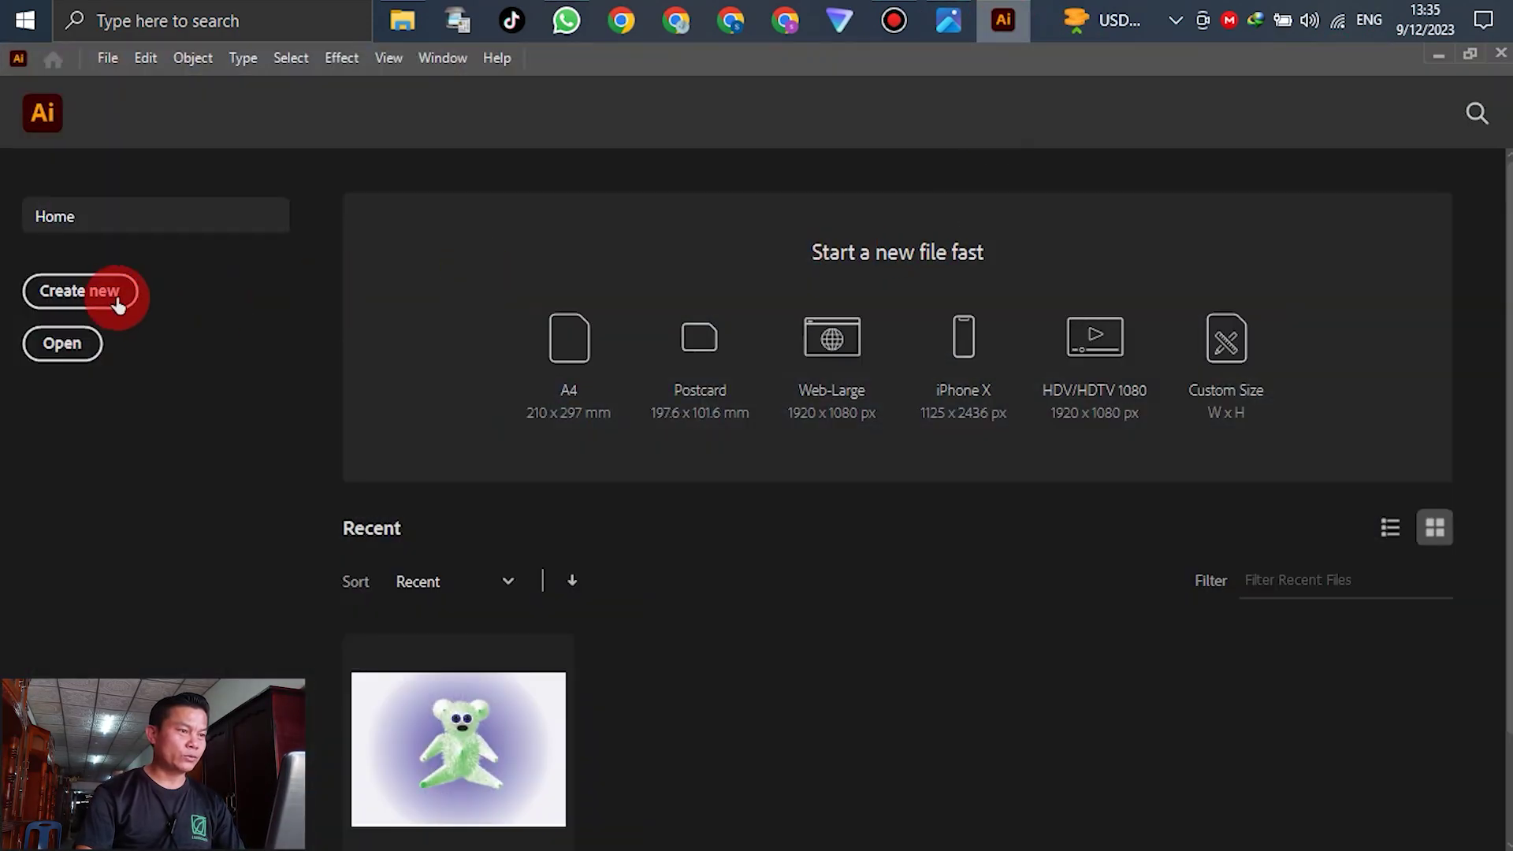
left_click(83, 292)
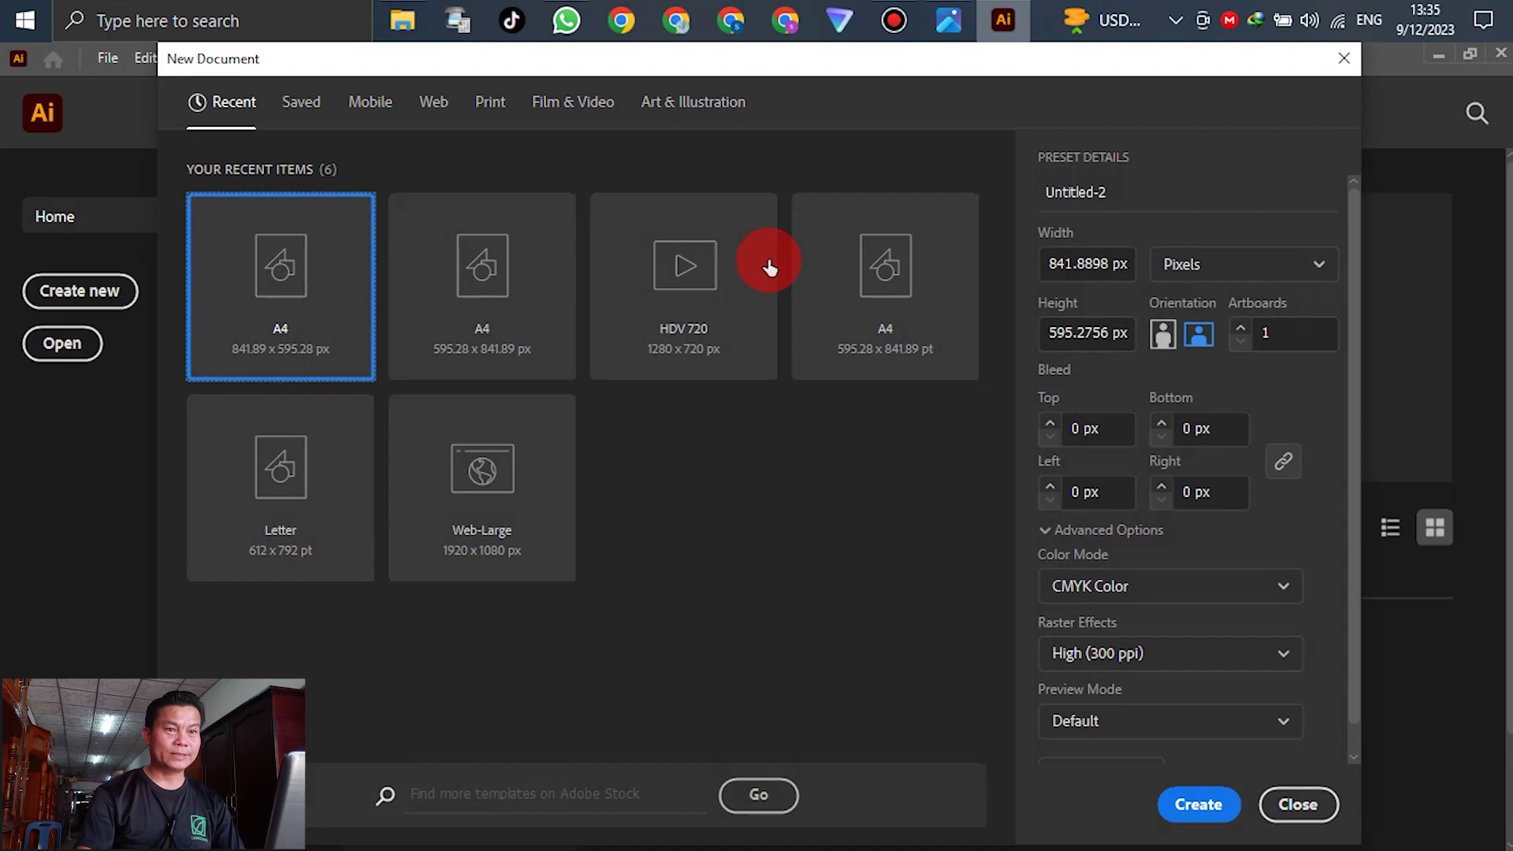
left_click(1143, 195)
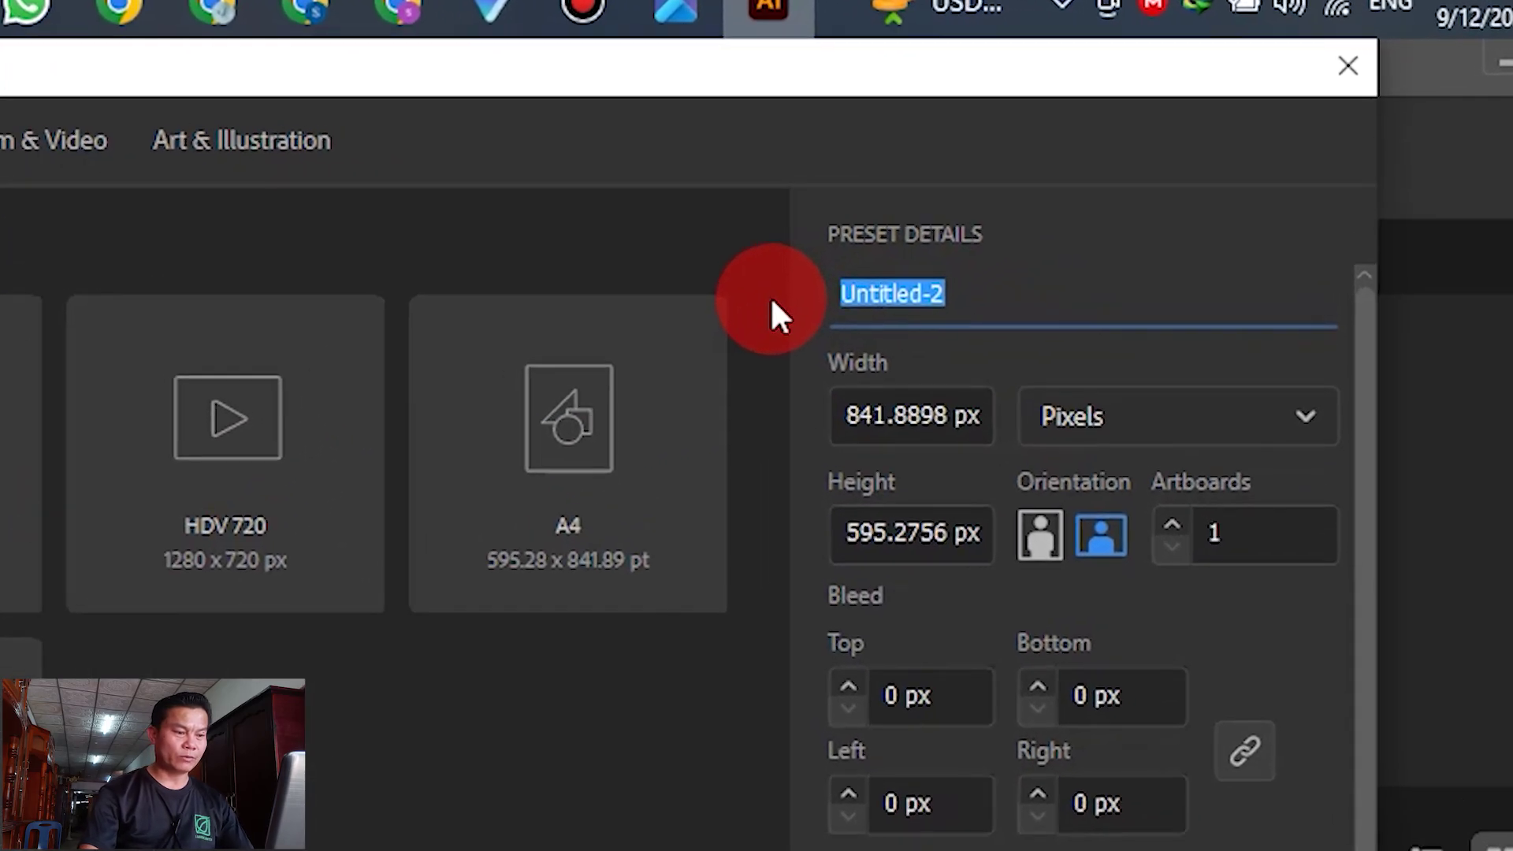
type("Bea")
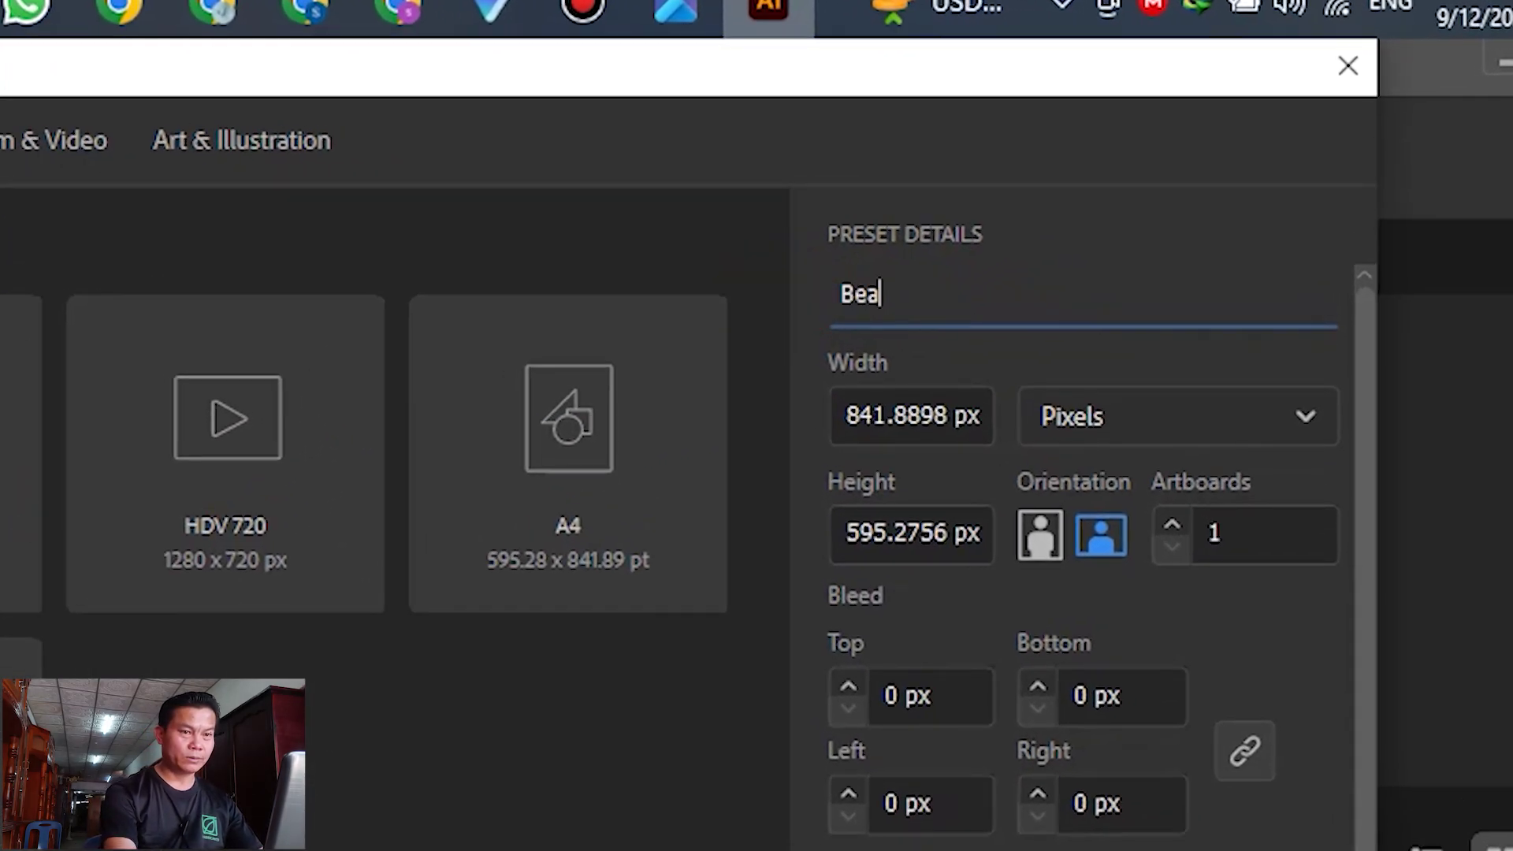
type("r Cartoon")
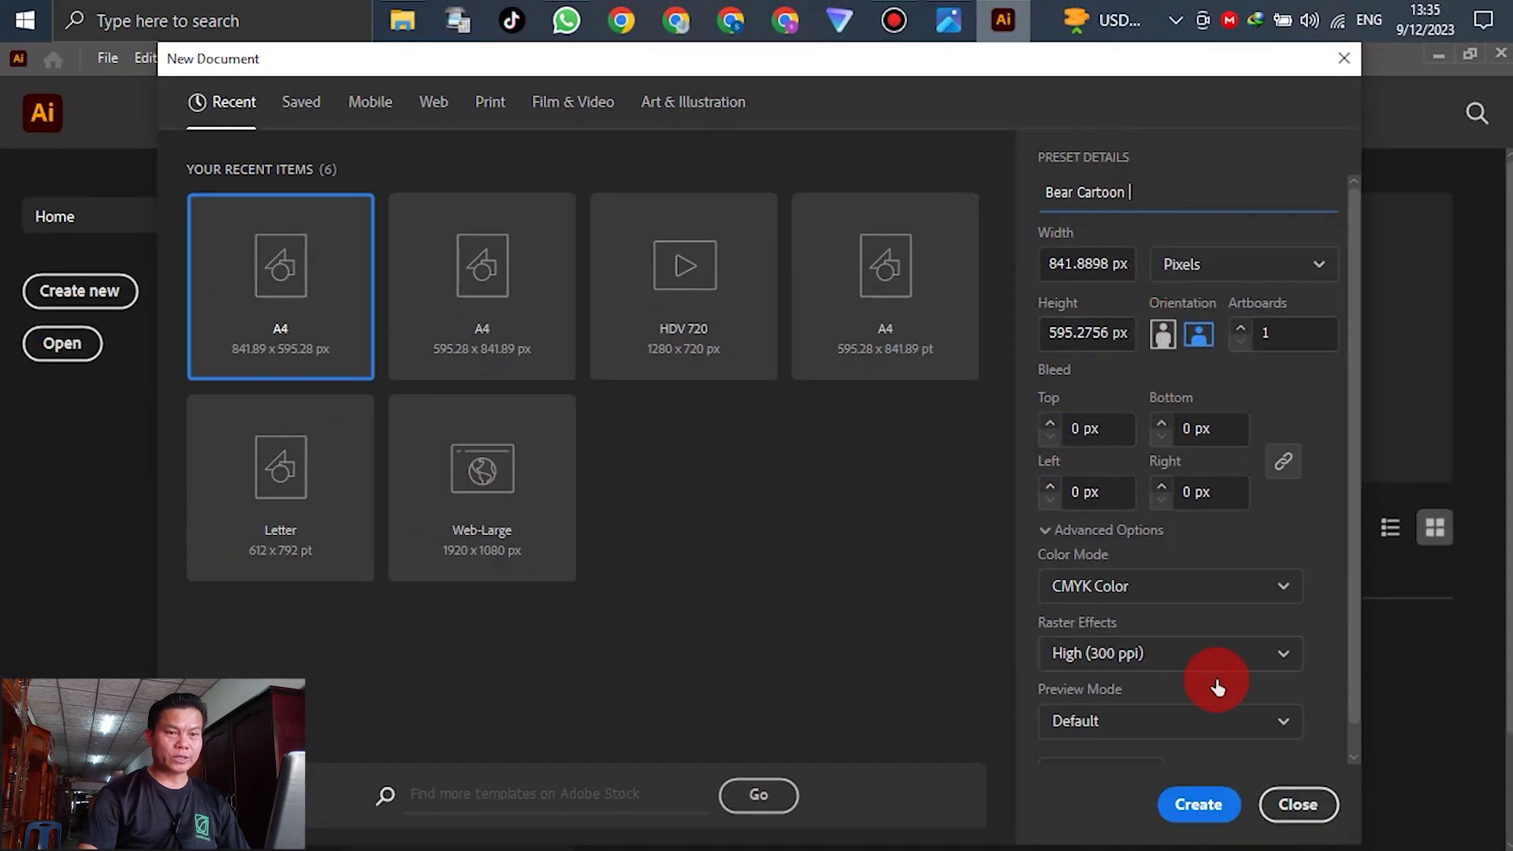
left_click(1194, 805)
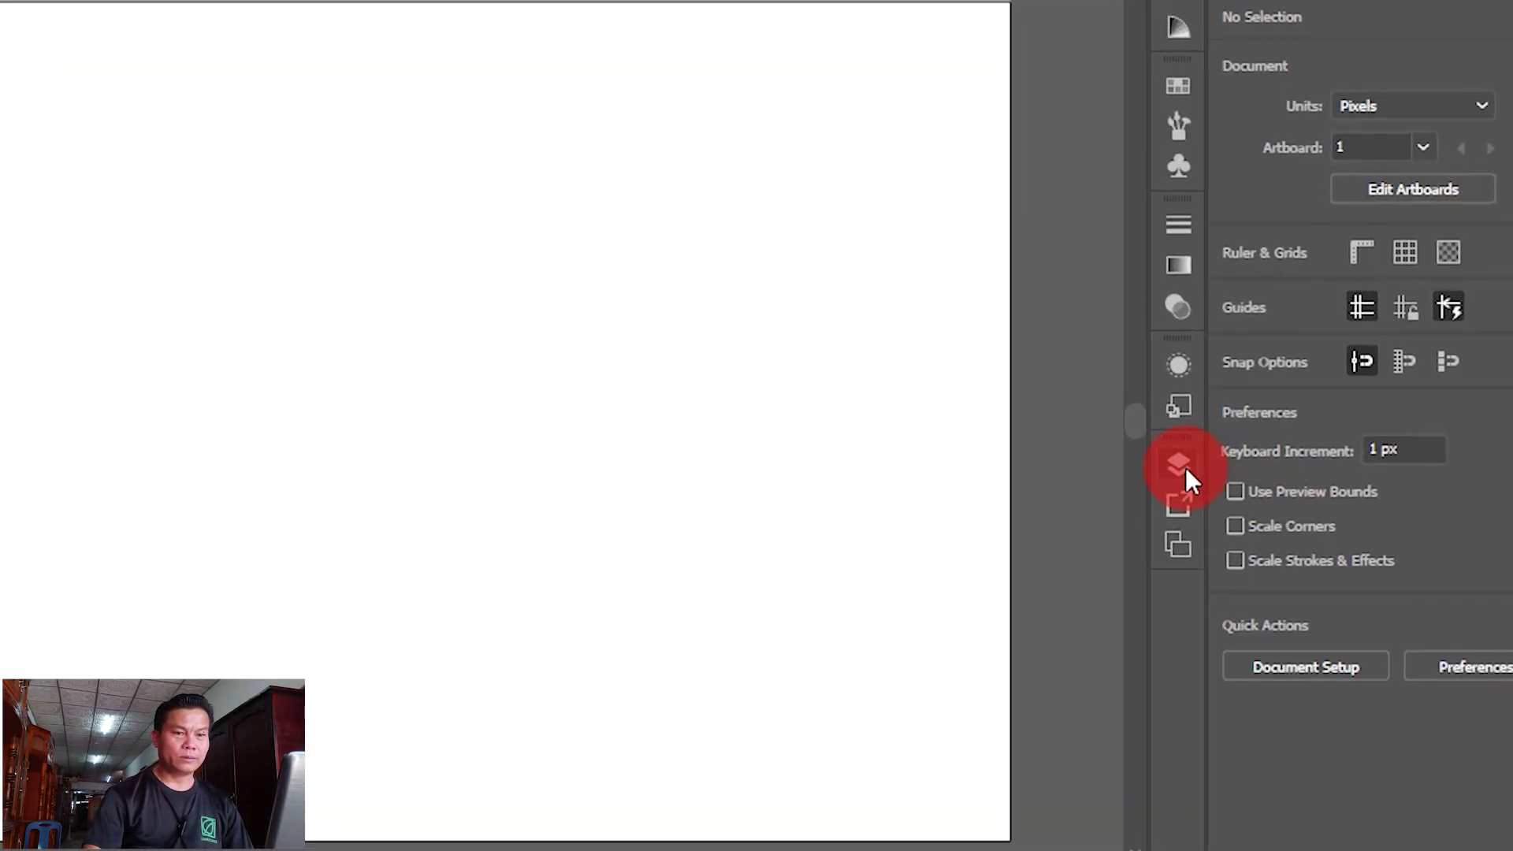
Step: Rename the document's only layer as BG
left_click(1219, 524)
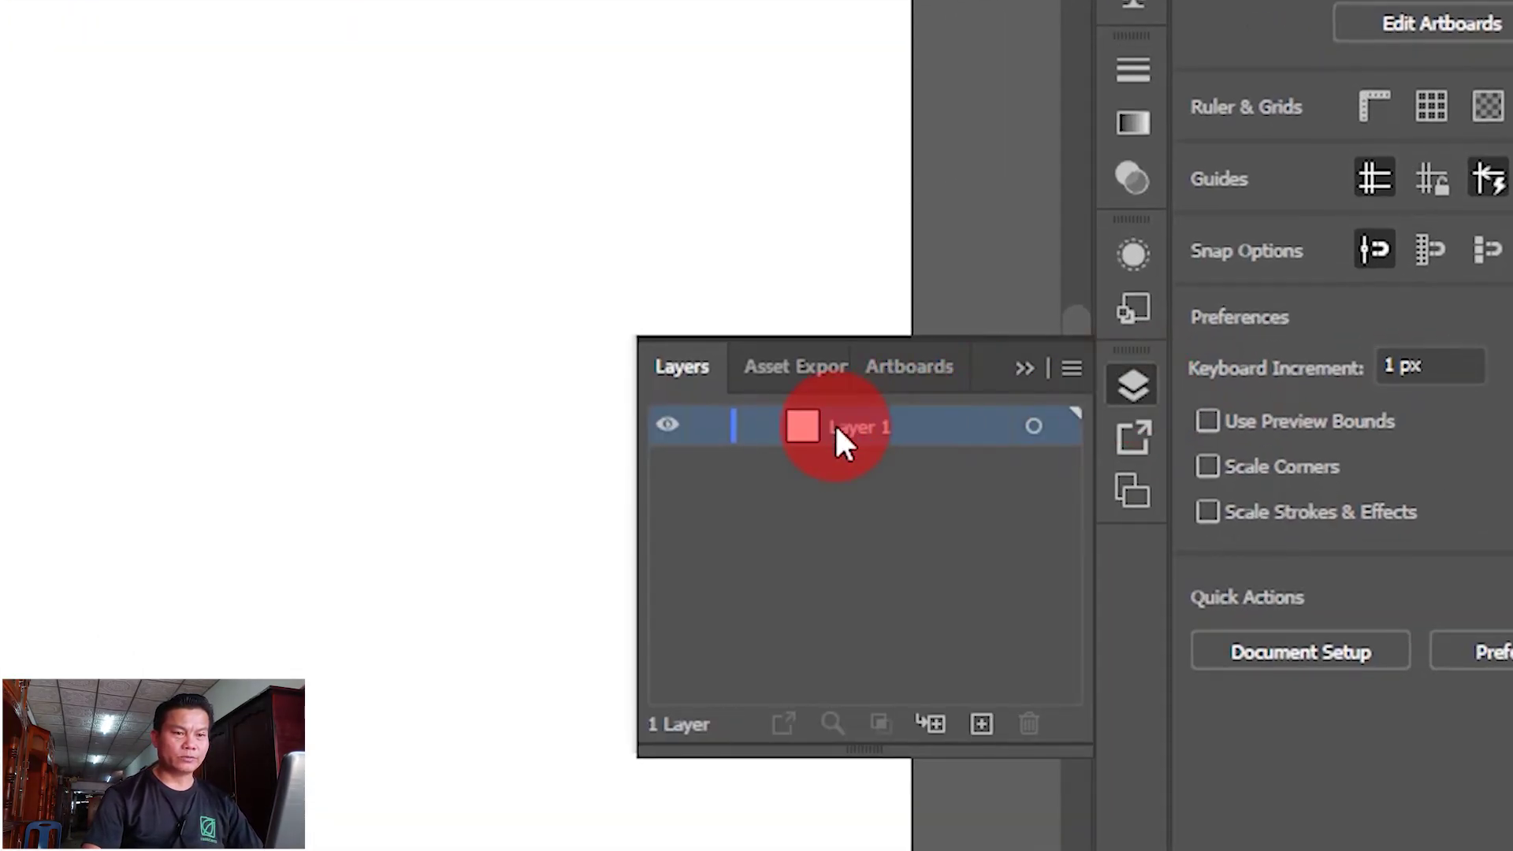
double_click(856, 426)
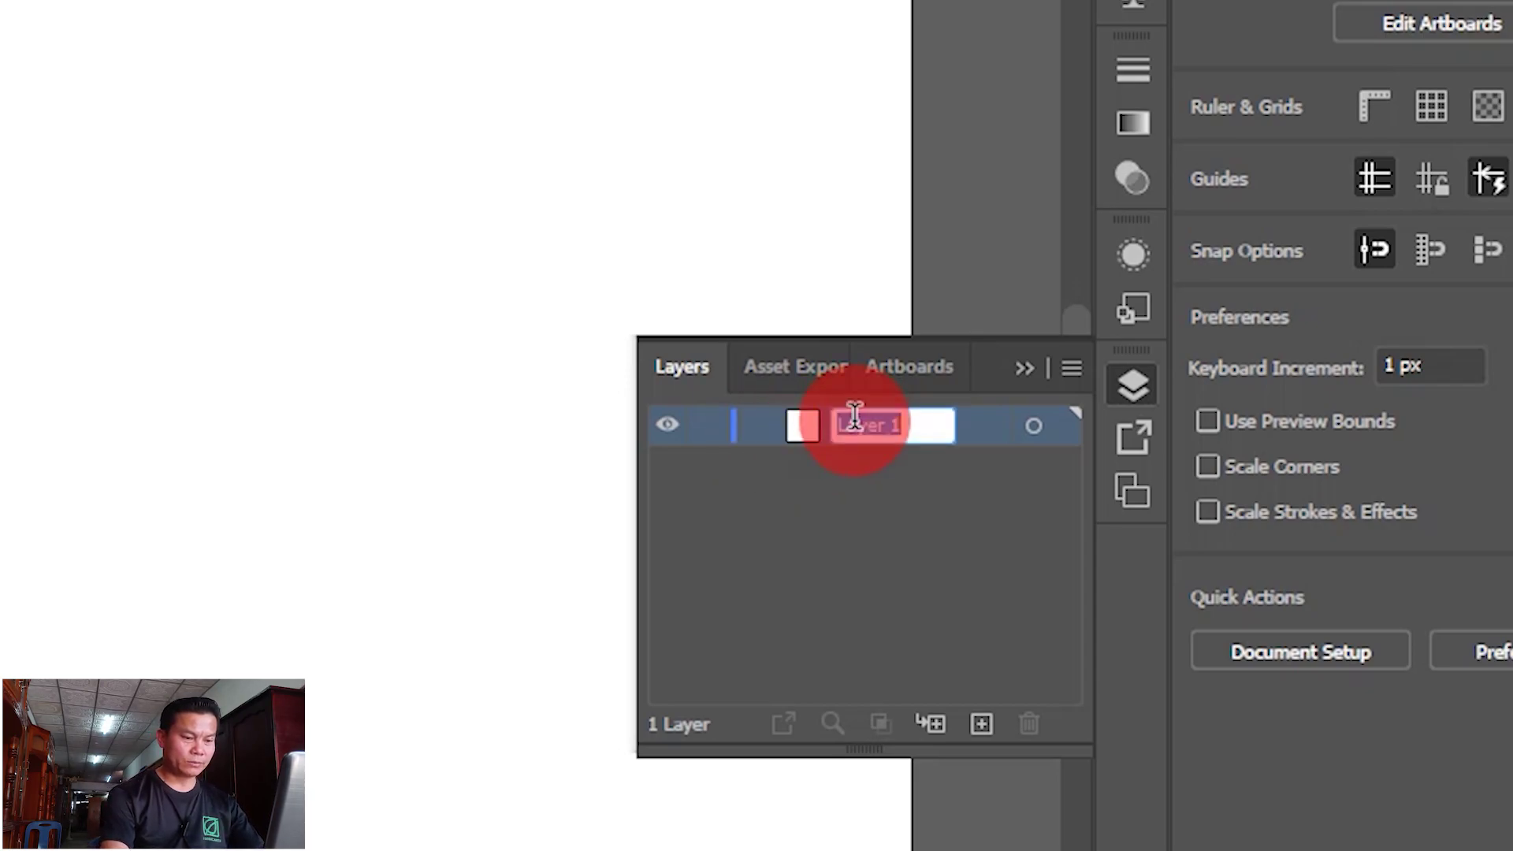
type("BG")
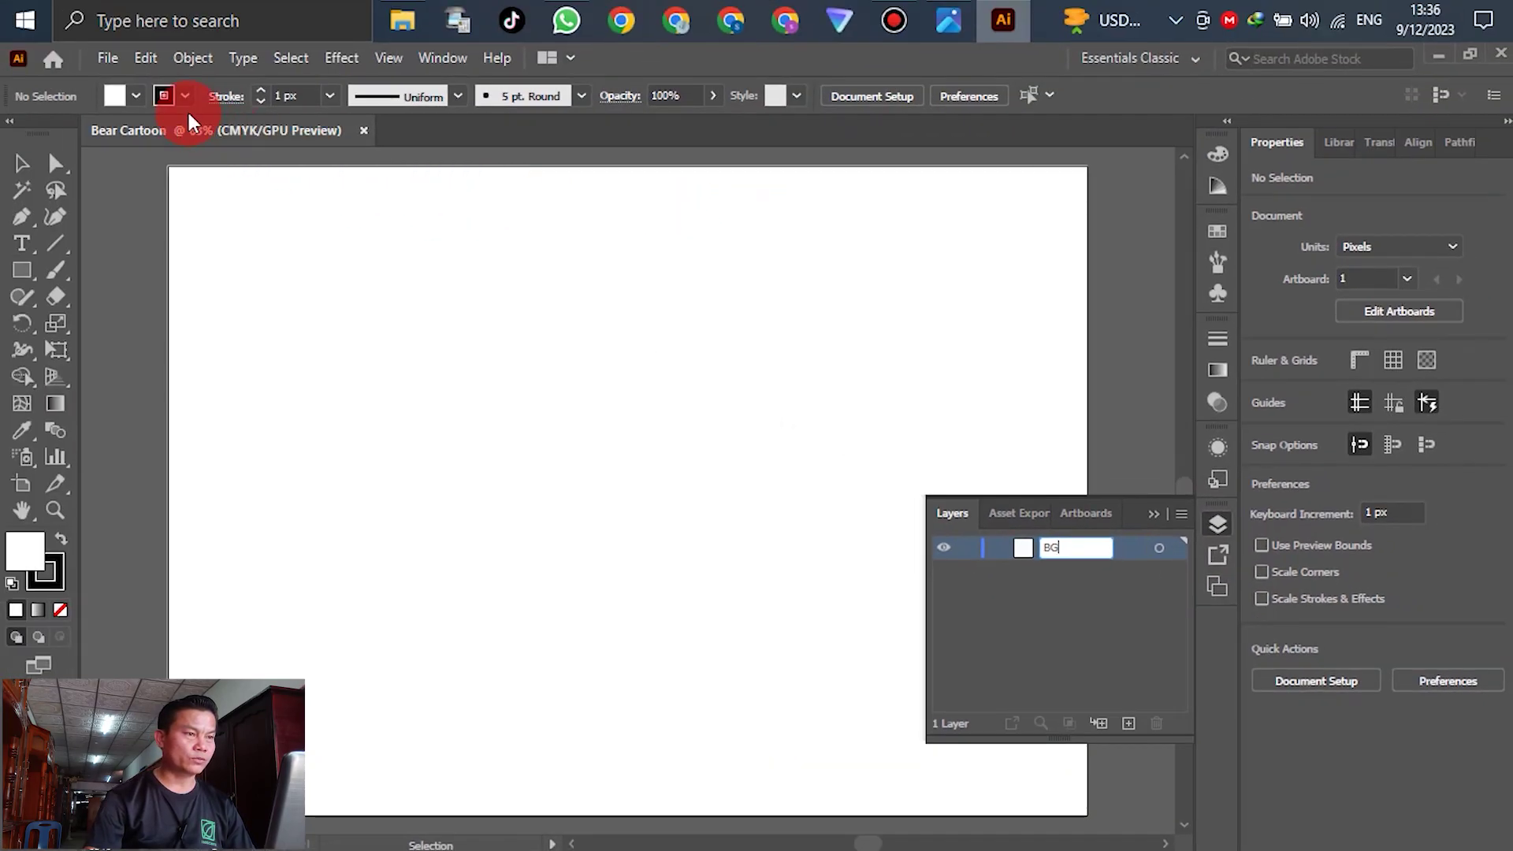
Step: Set the default stroke to none and the default fill to solid green
left_click(184, 96)
left_click(13, 132)
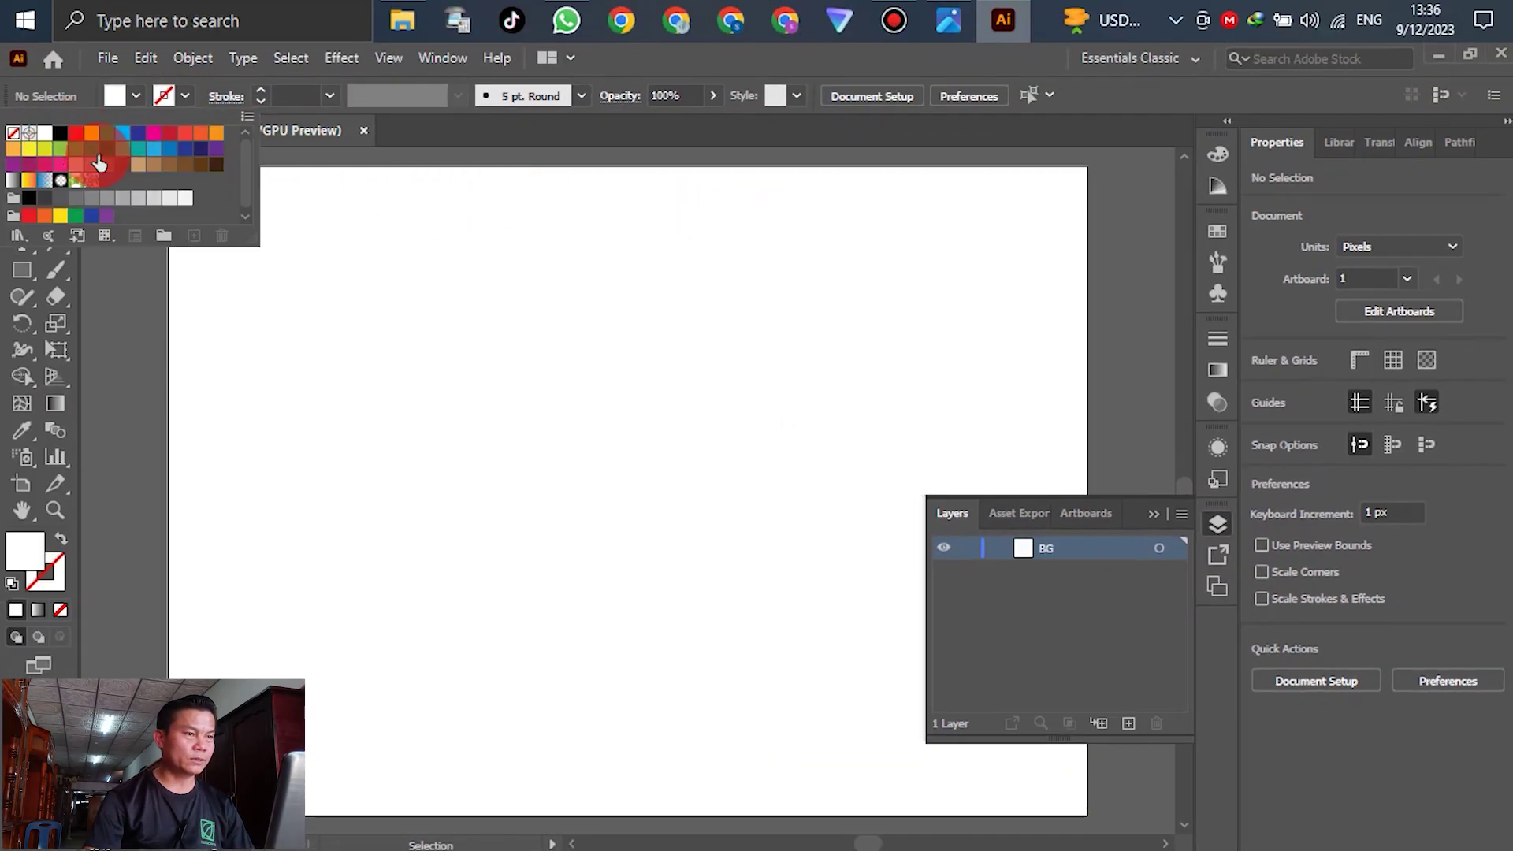
left_click(349, 209)
left_click(134, 96)
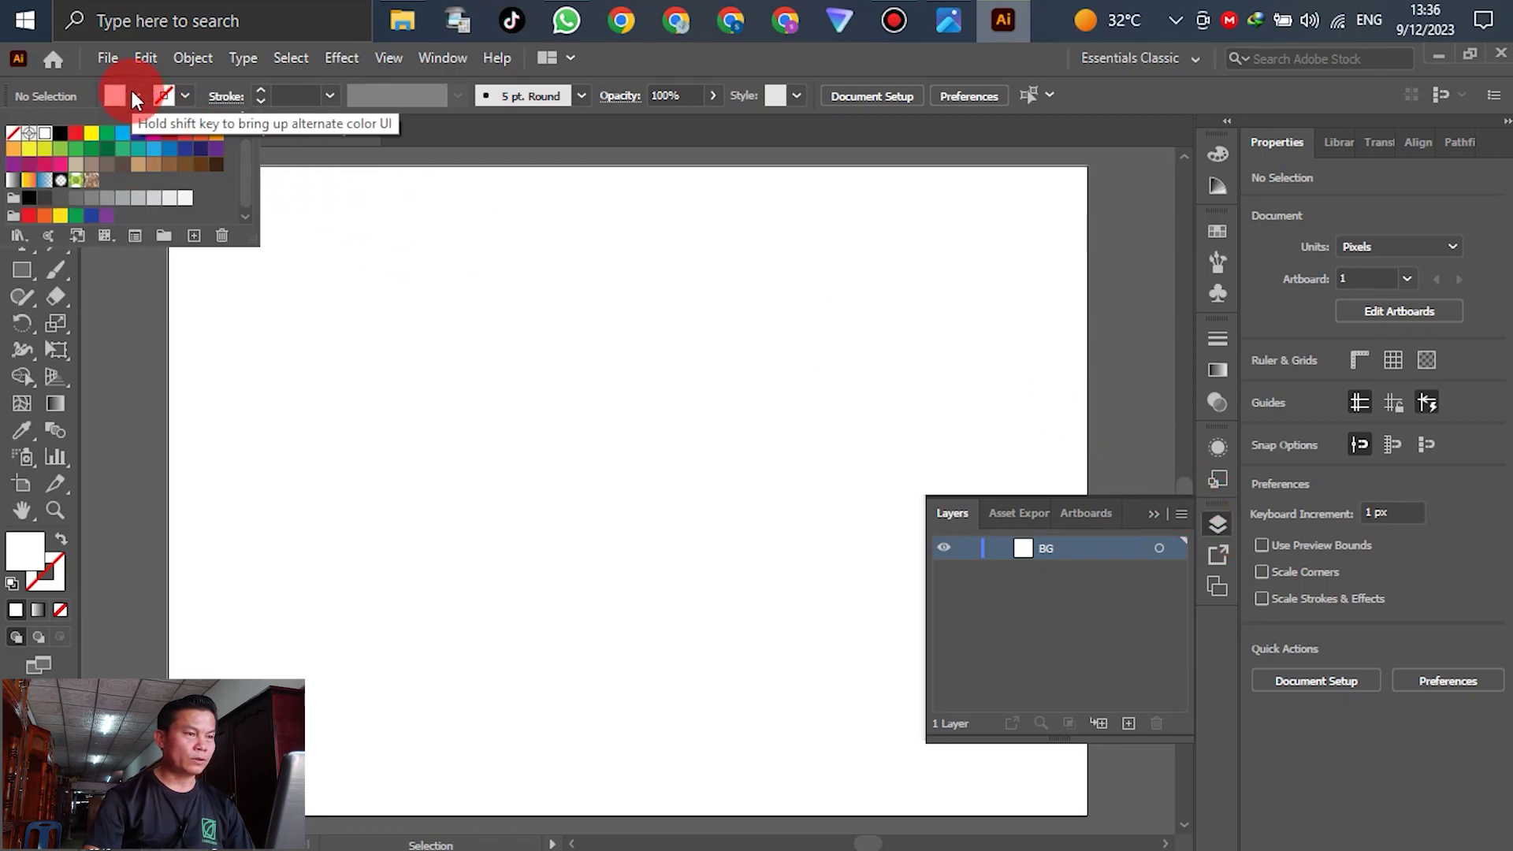
left_click(76, 221)
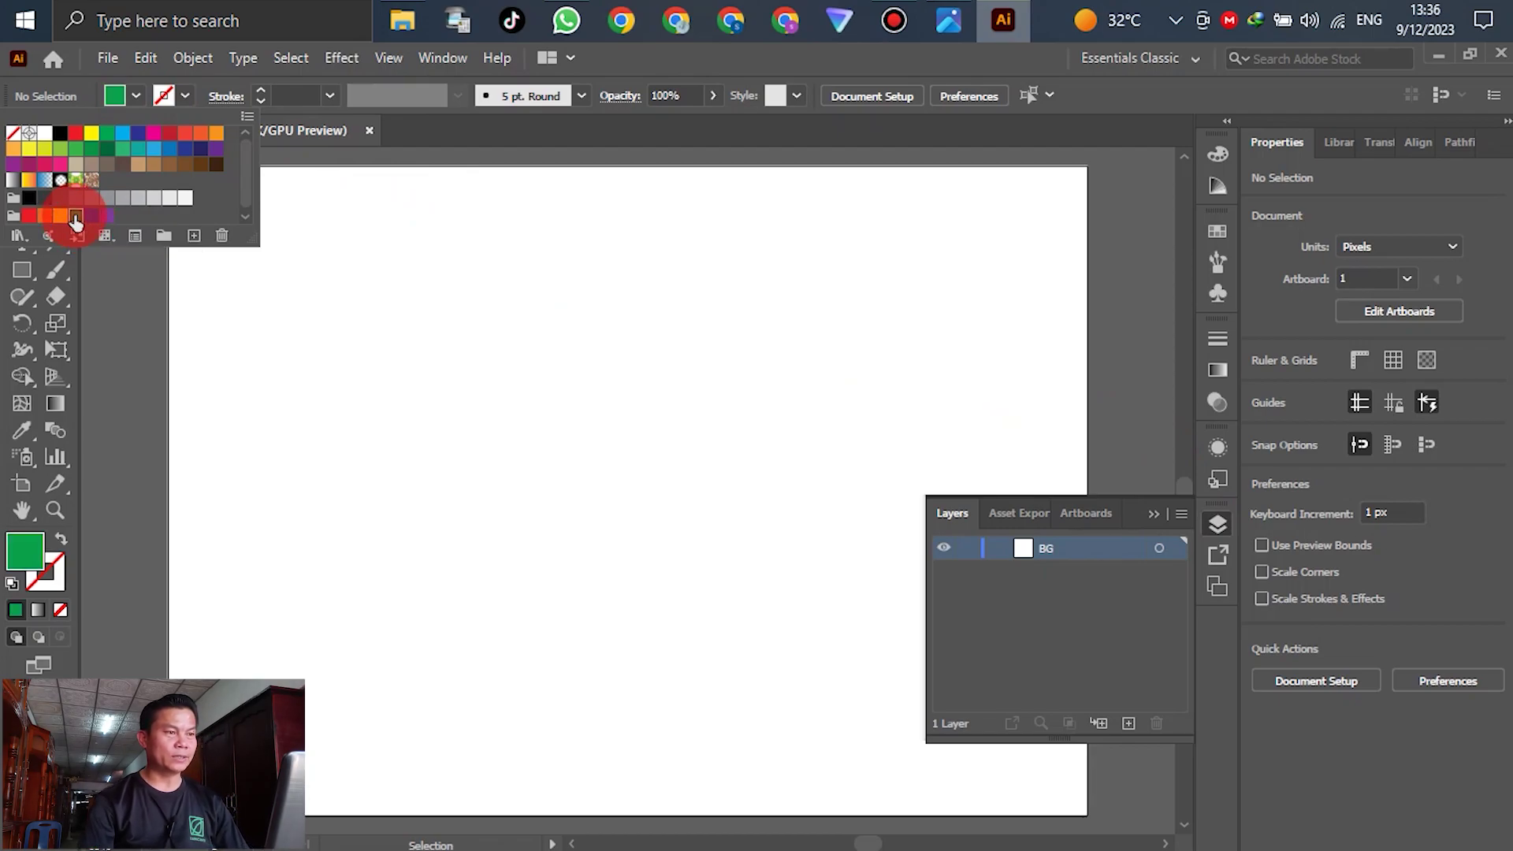
left_click(124, 317)
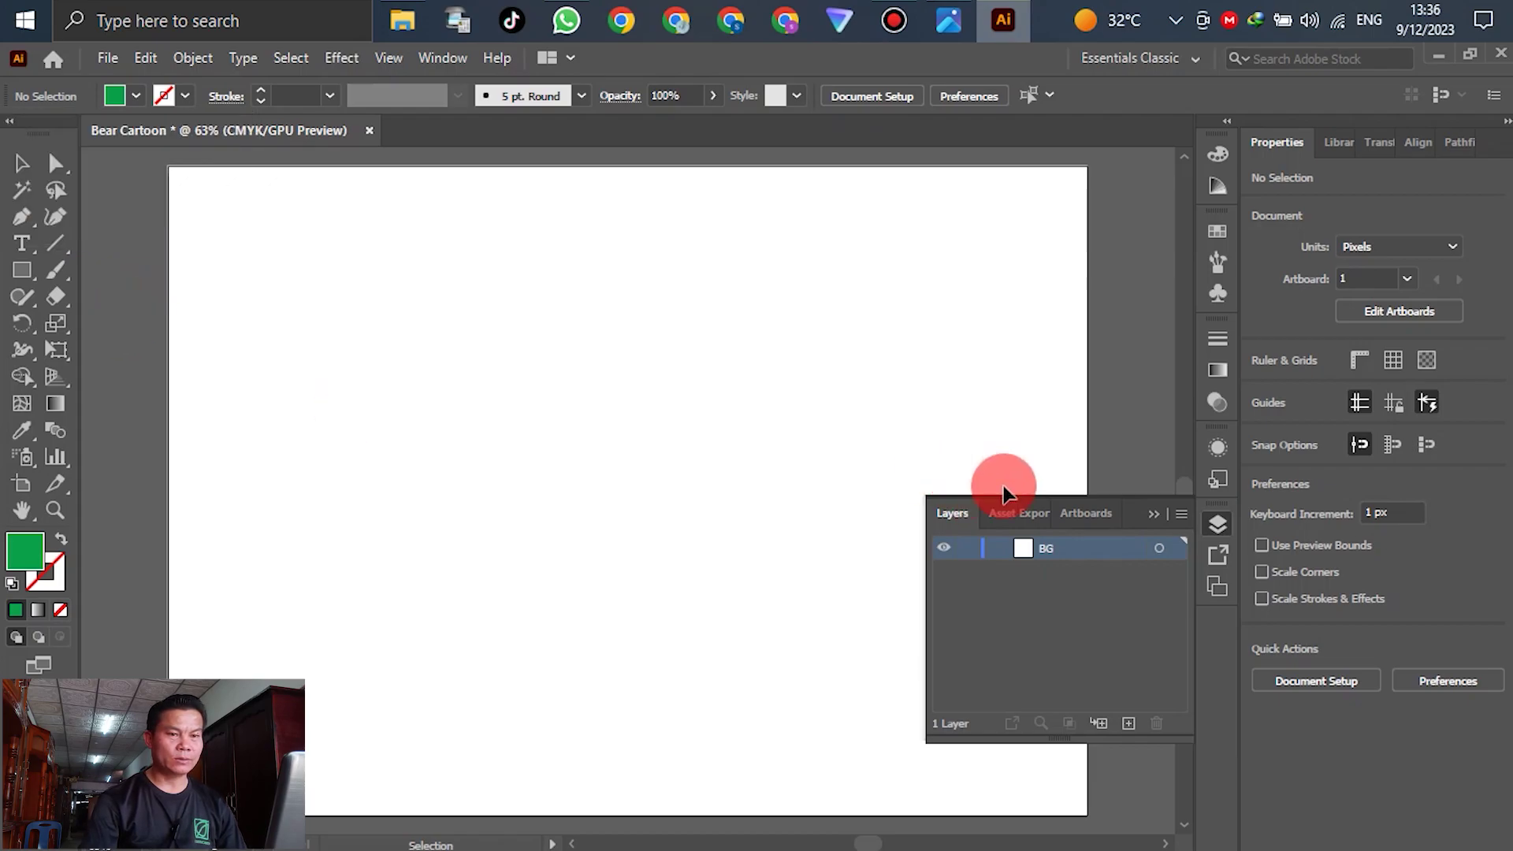
Step: Draw a green rectangle covering the whole artboard, 841.8898 by 595.2756 px, from corner to corner
left_click(1217, 520)
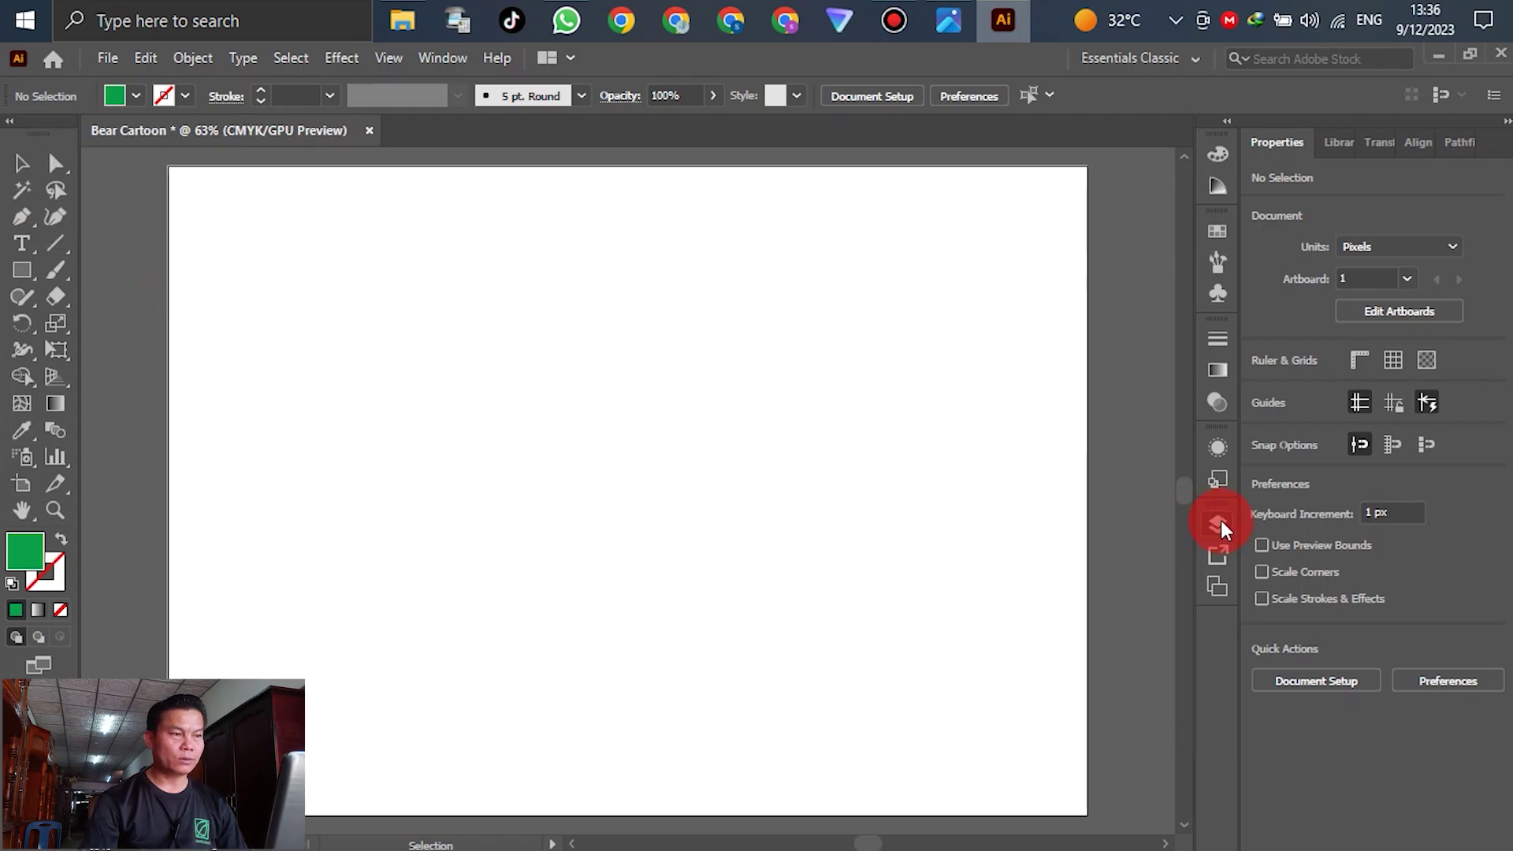
left_click(22, 272)
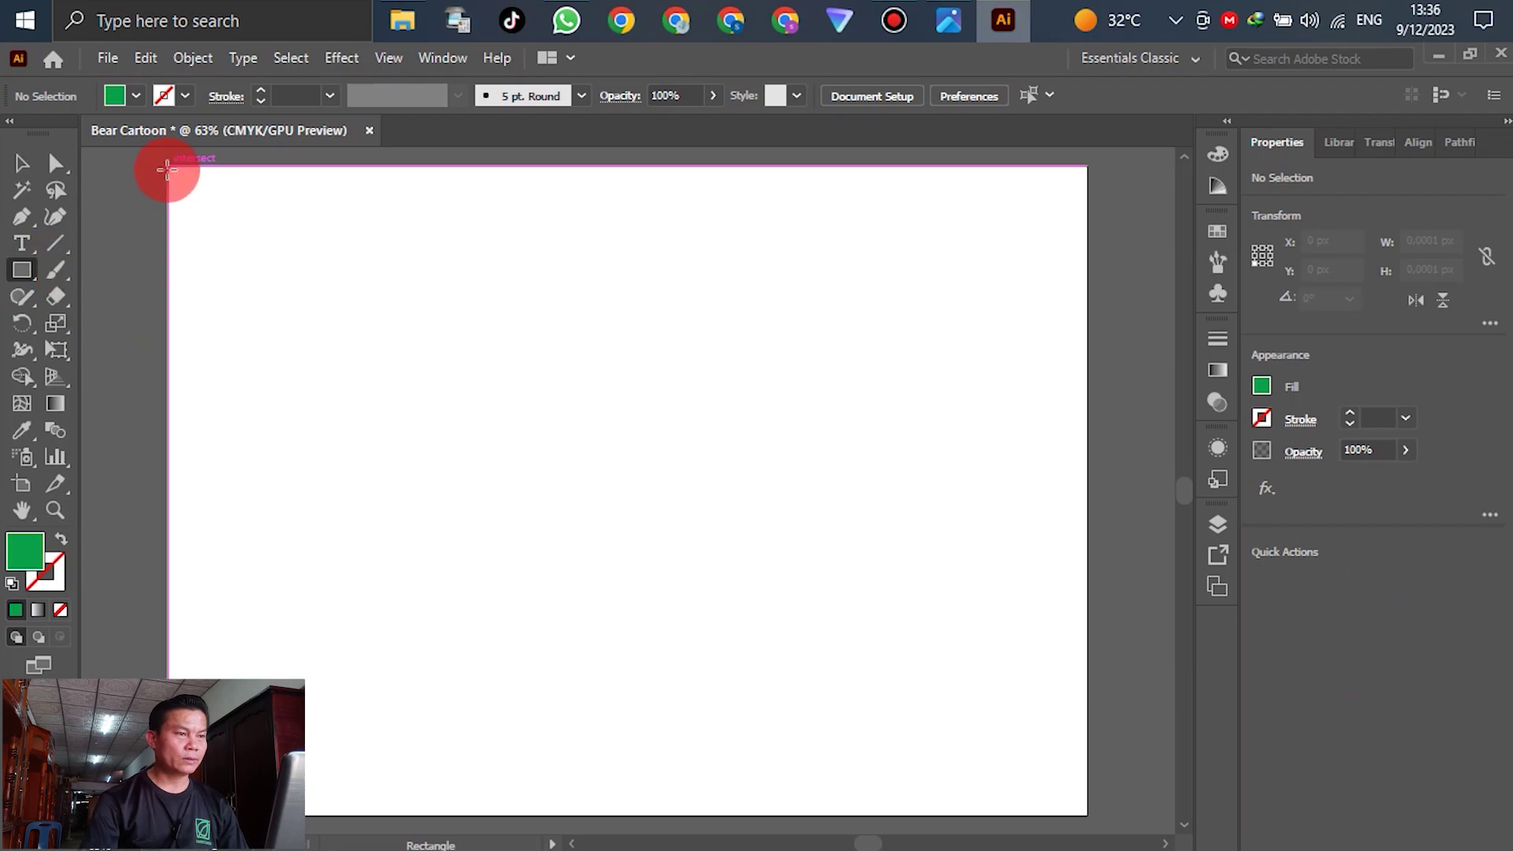
left_click_drag(167, 168, 1088, 816)
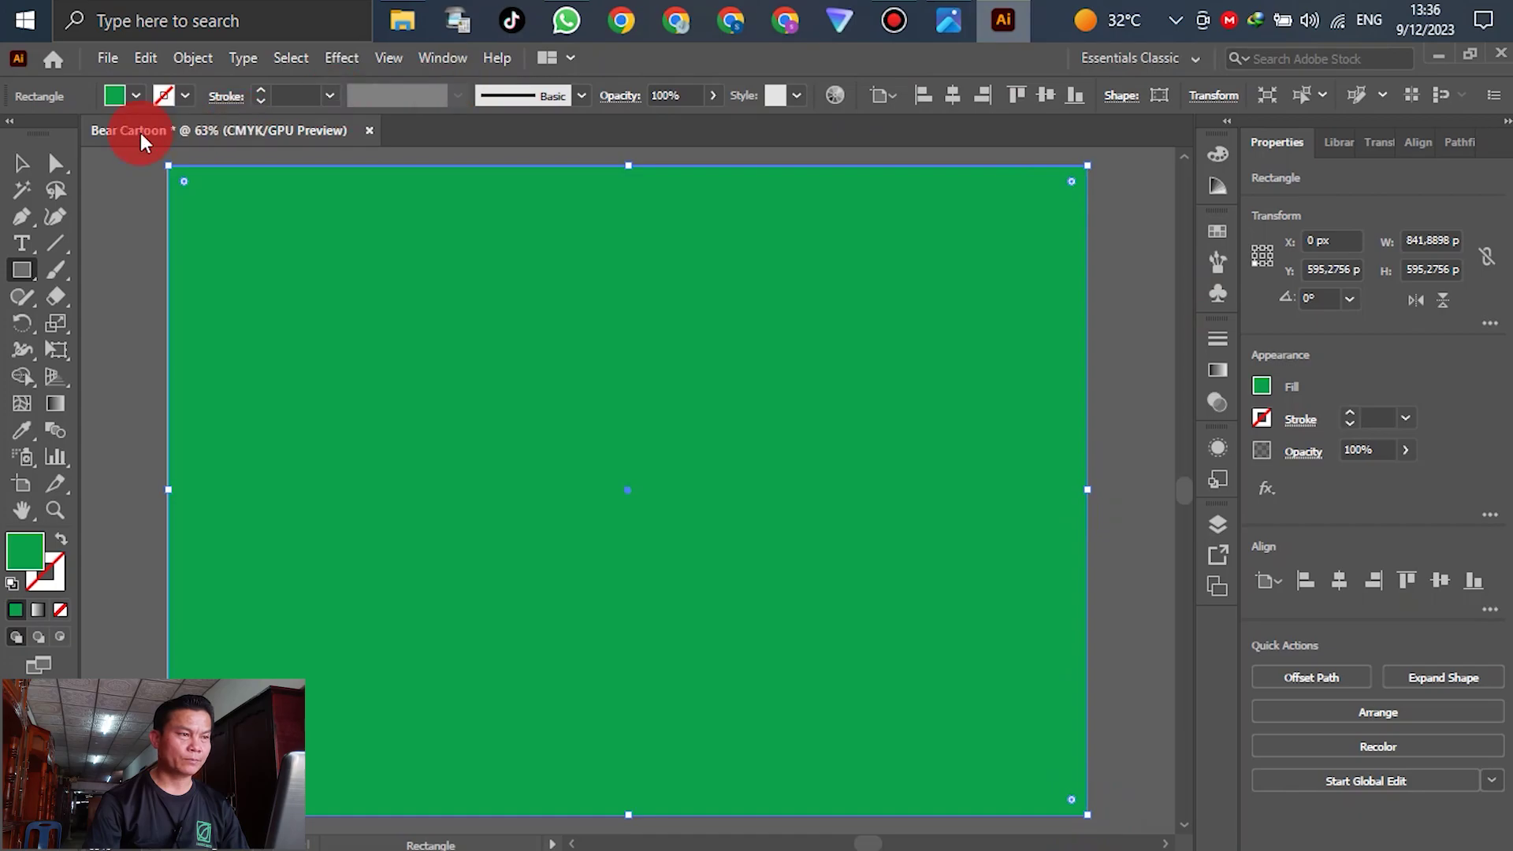
left_click(21, 163)
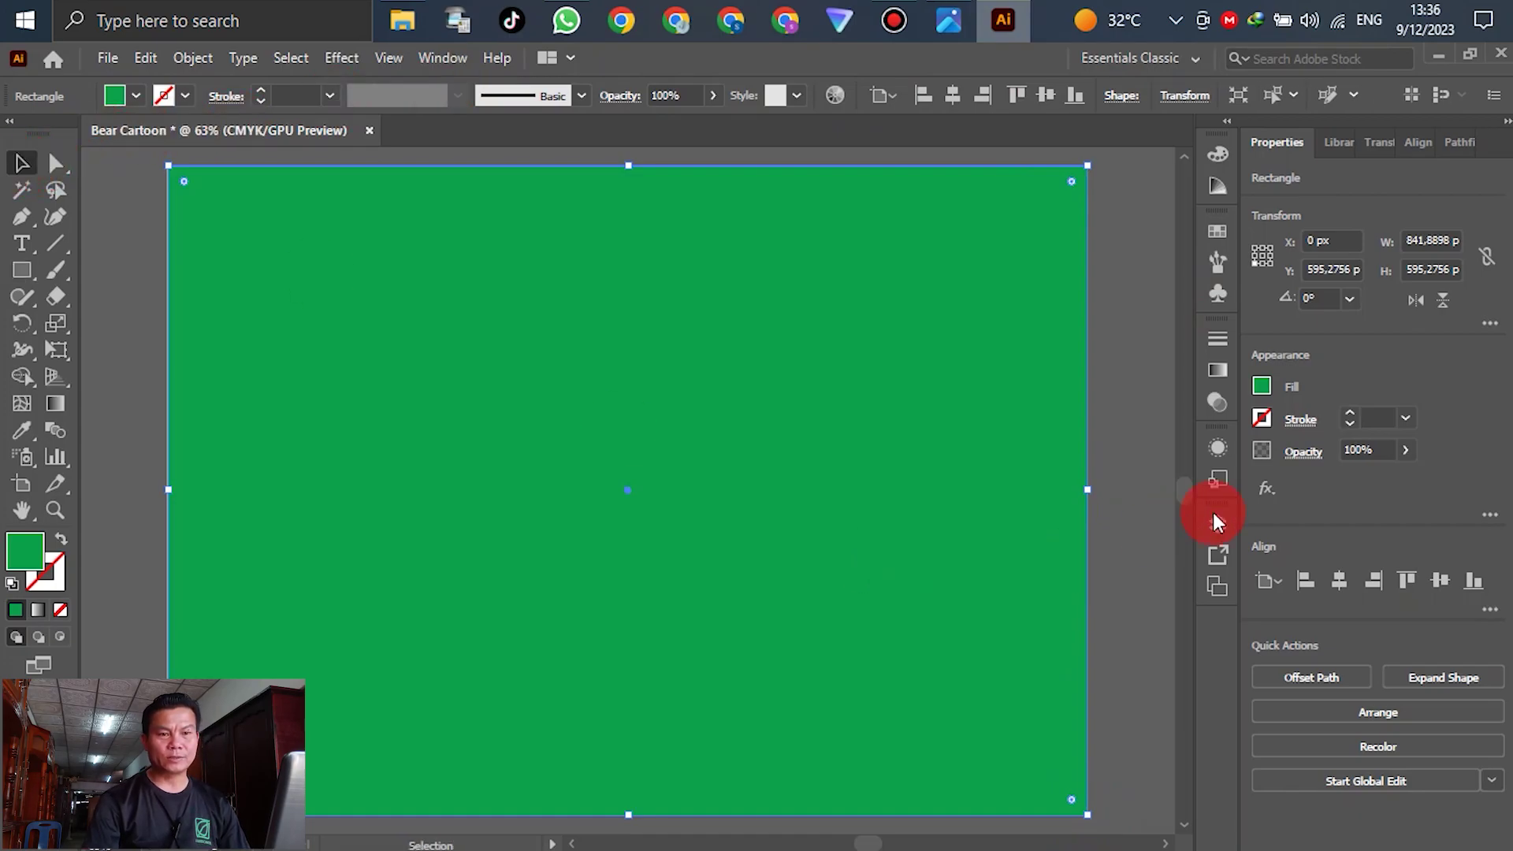
Step: Apply a radial gradient fill to the background rectangle
left_click(1218, 372)
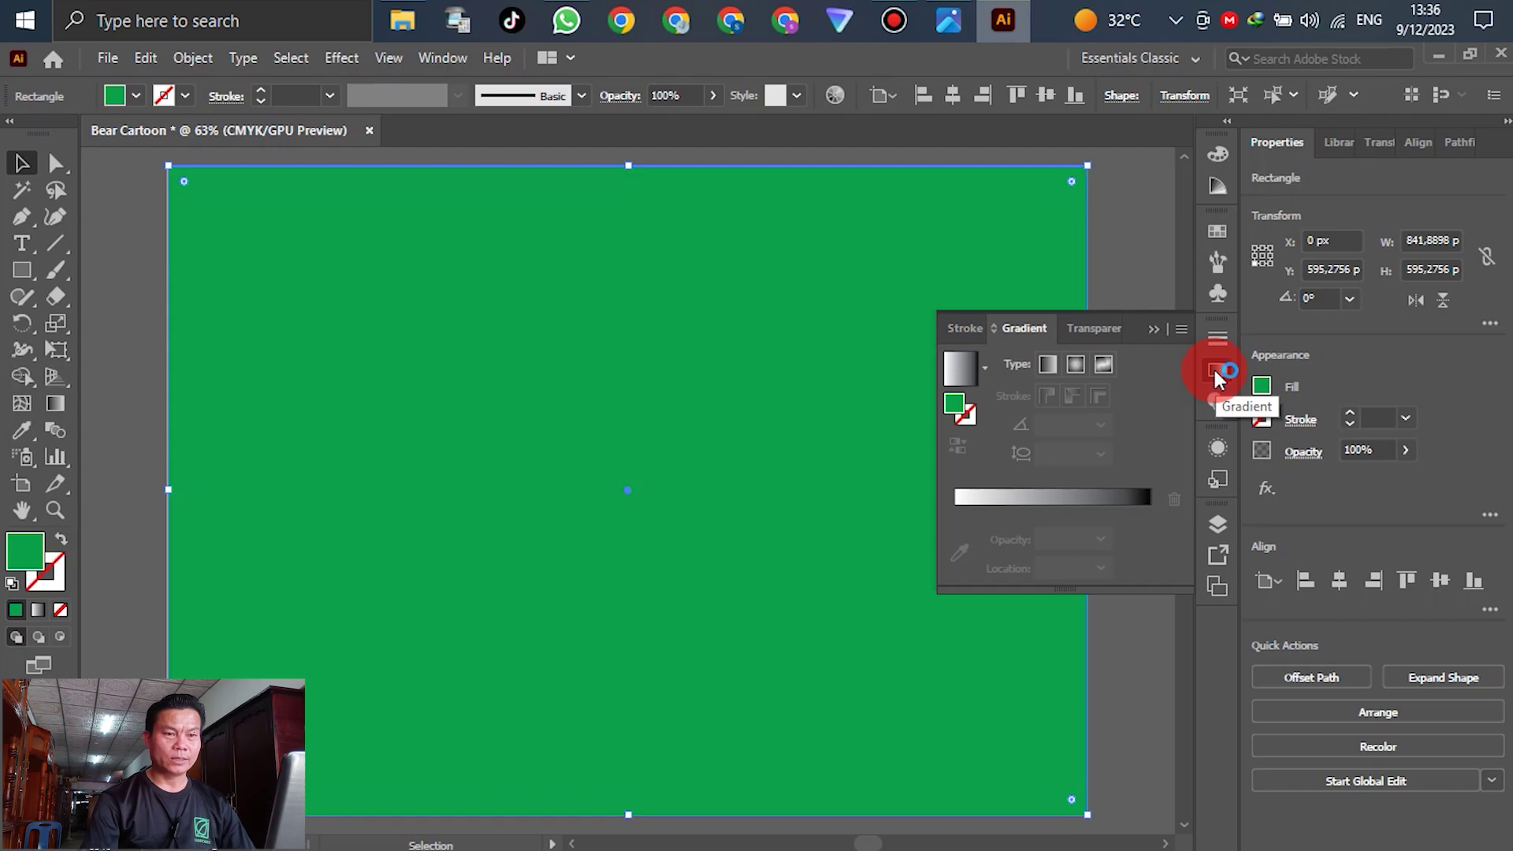
left_click(1218, 373)
left_click(1217, 373)
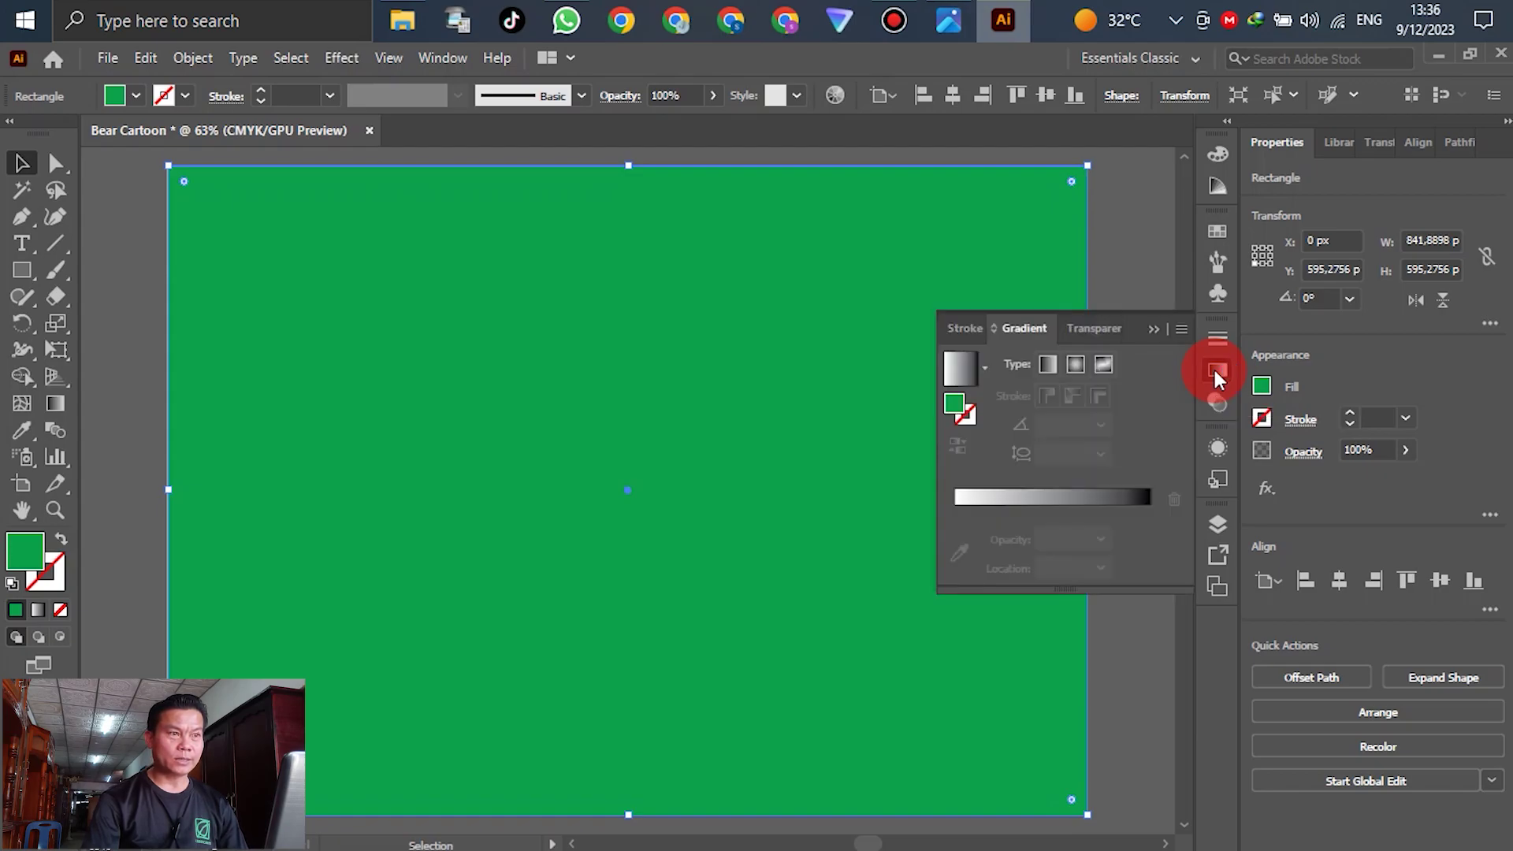
left_click(1076, 365)
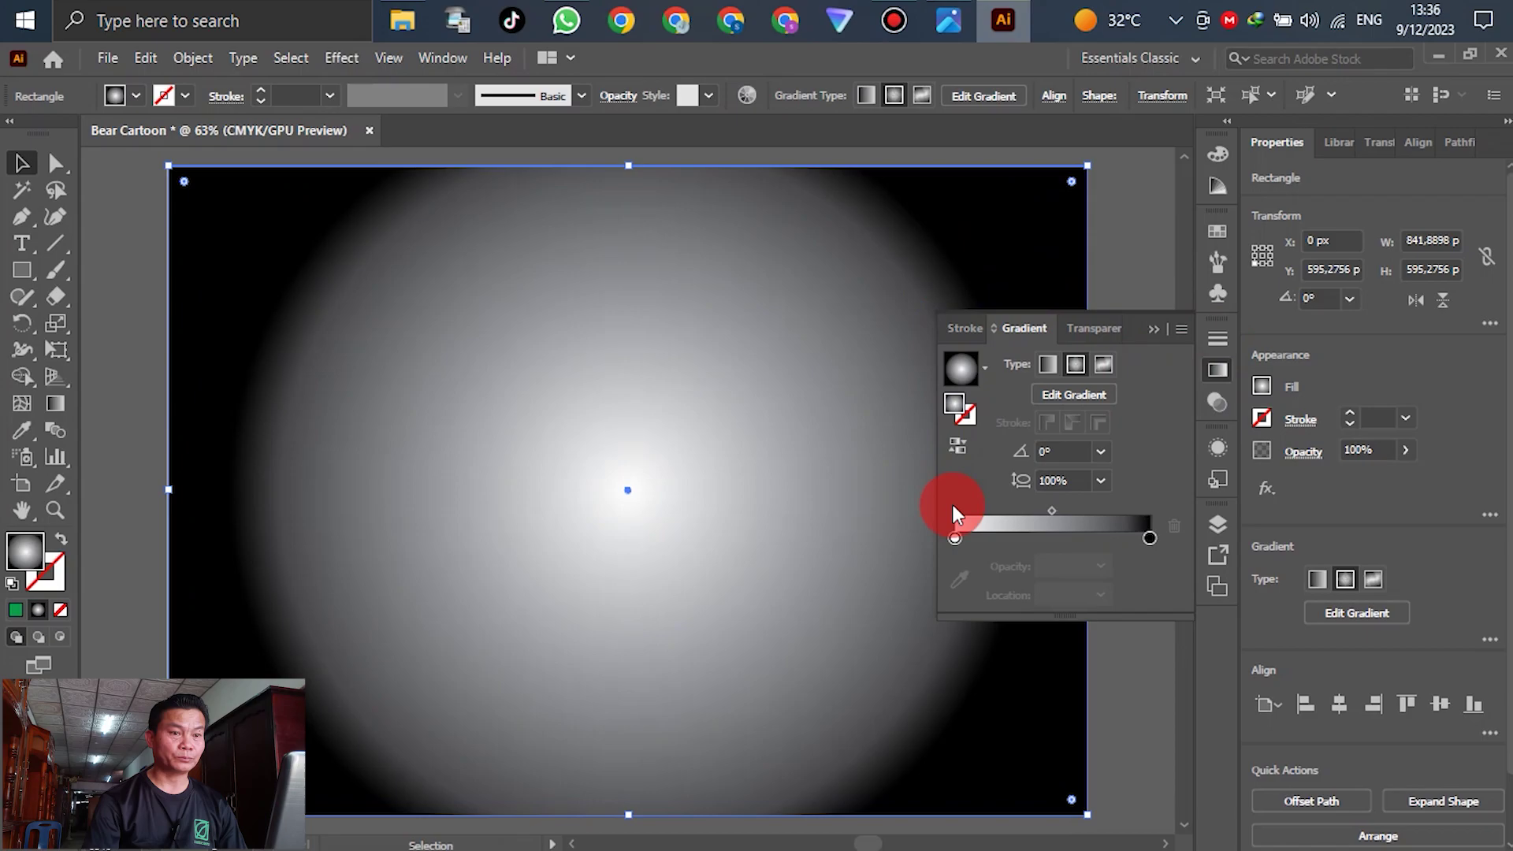
Step: Colour the radial gradient's inner stop medium green and its outer stop the lightest grey, almost white
double_click(955, 539)
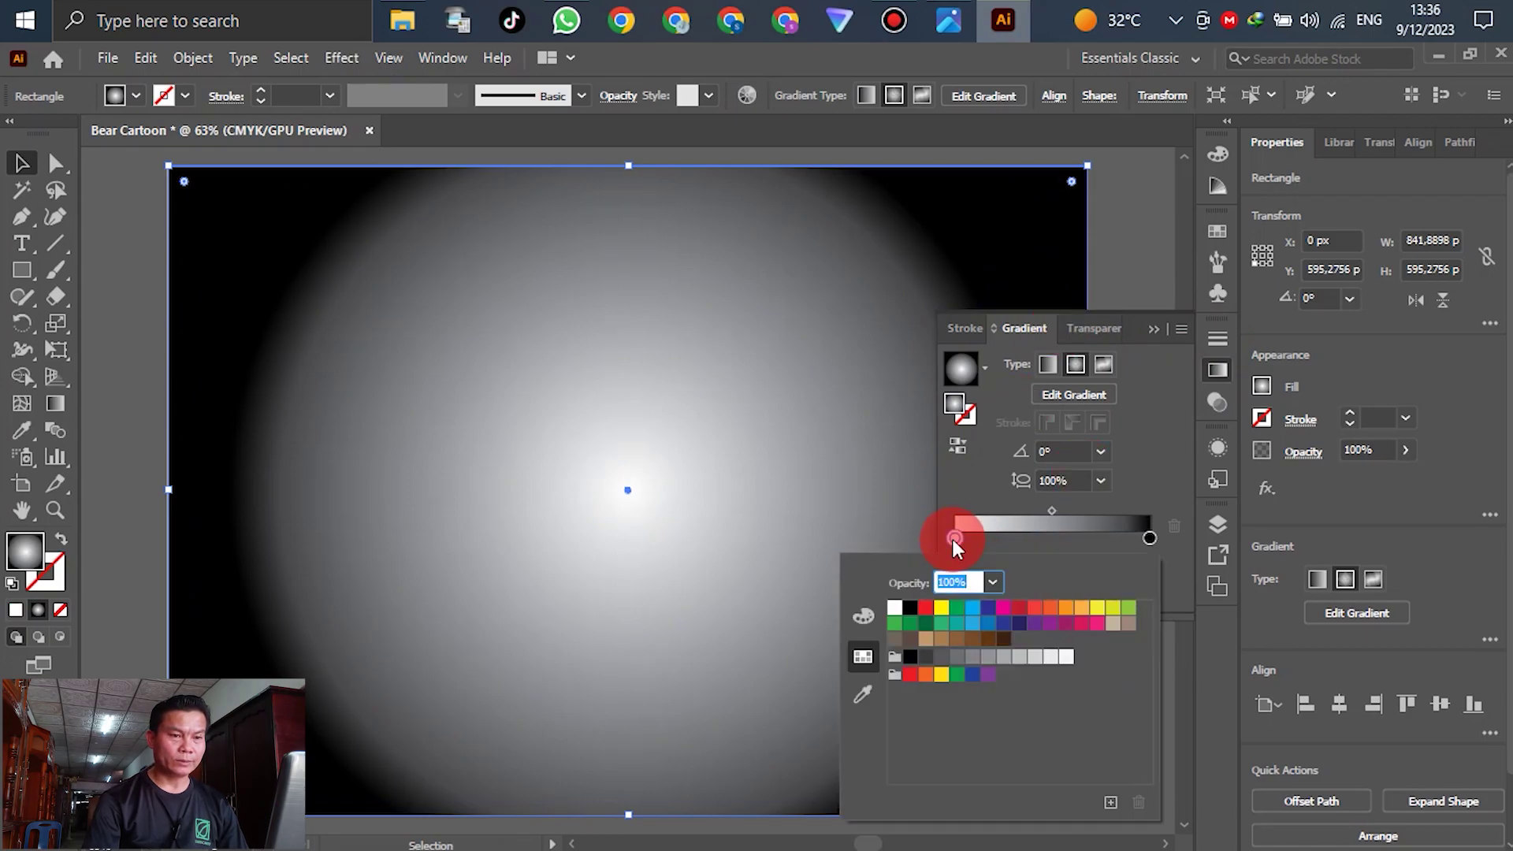
left_click(895, 624)
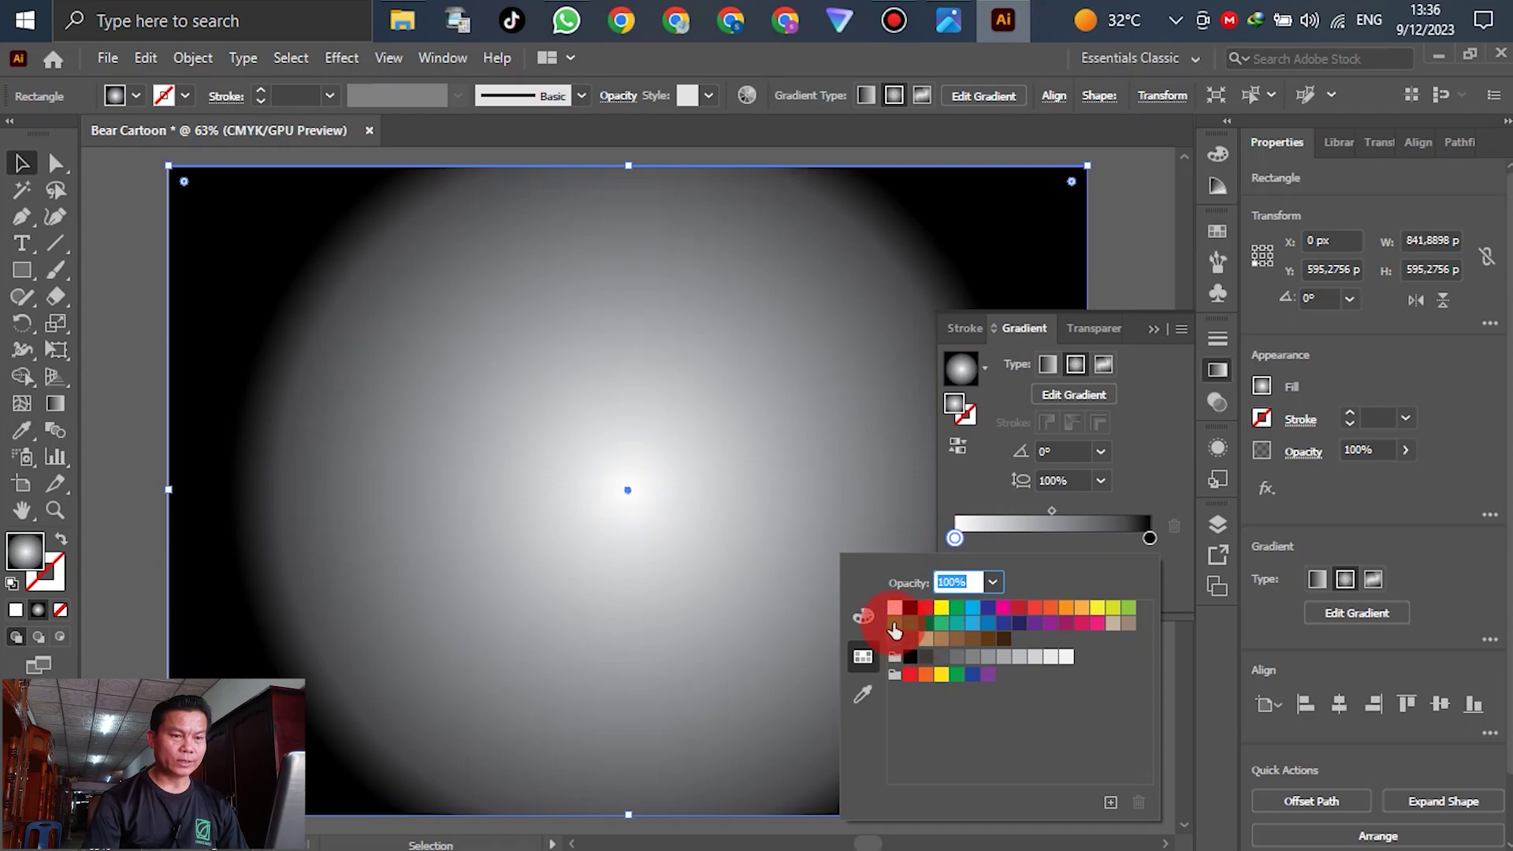
left_click(1166, 547)
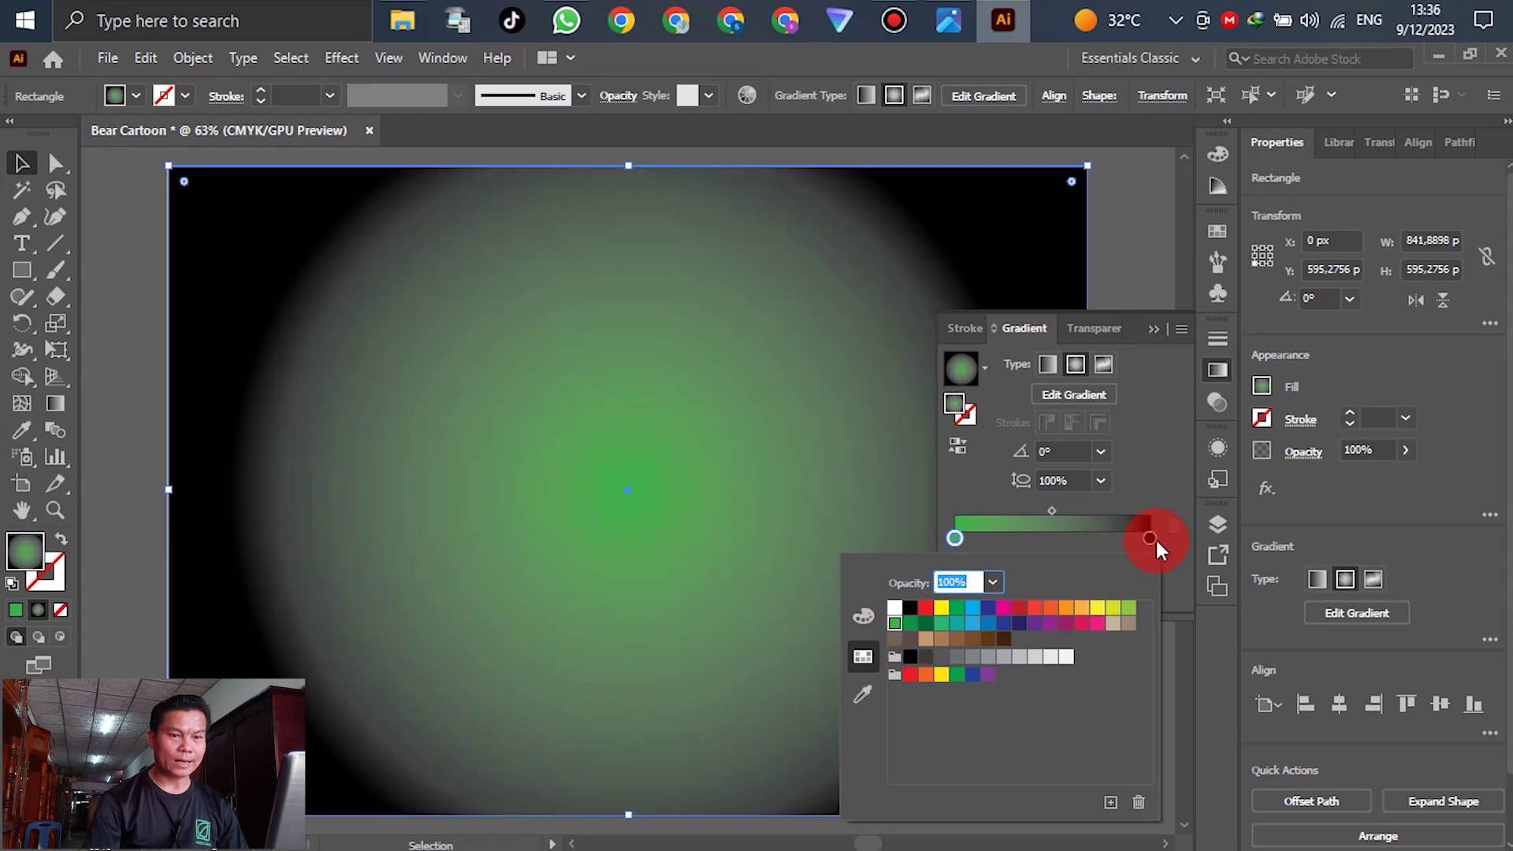
double_click(1149, 541)
left_click(1066, 657)
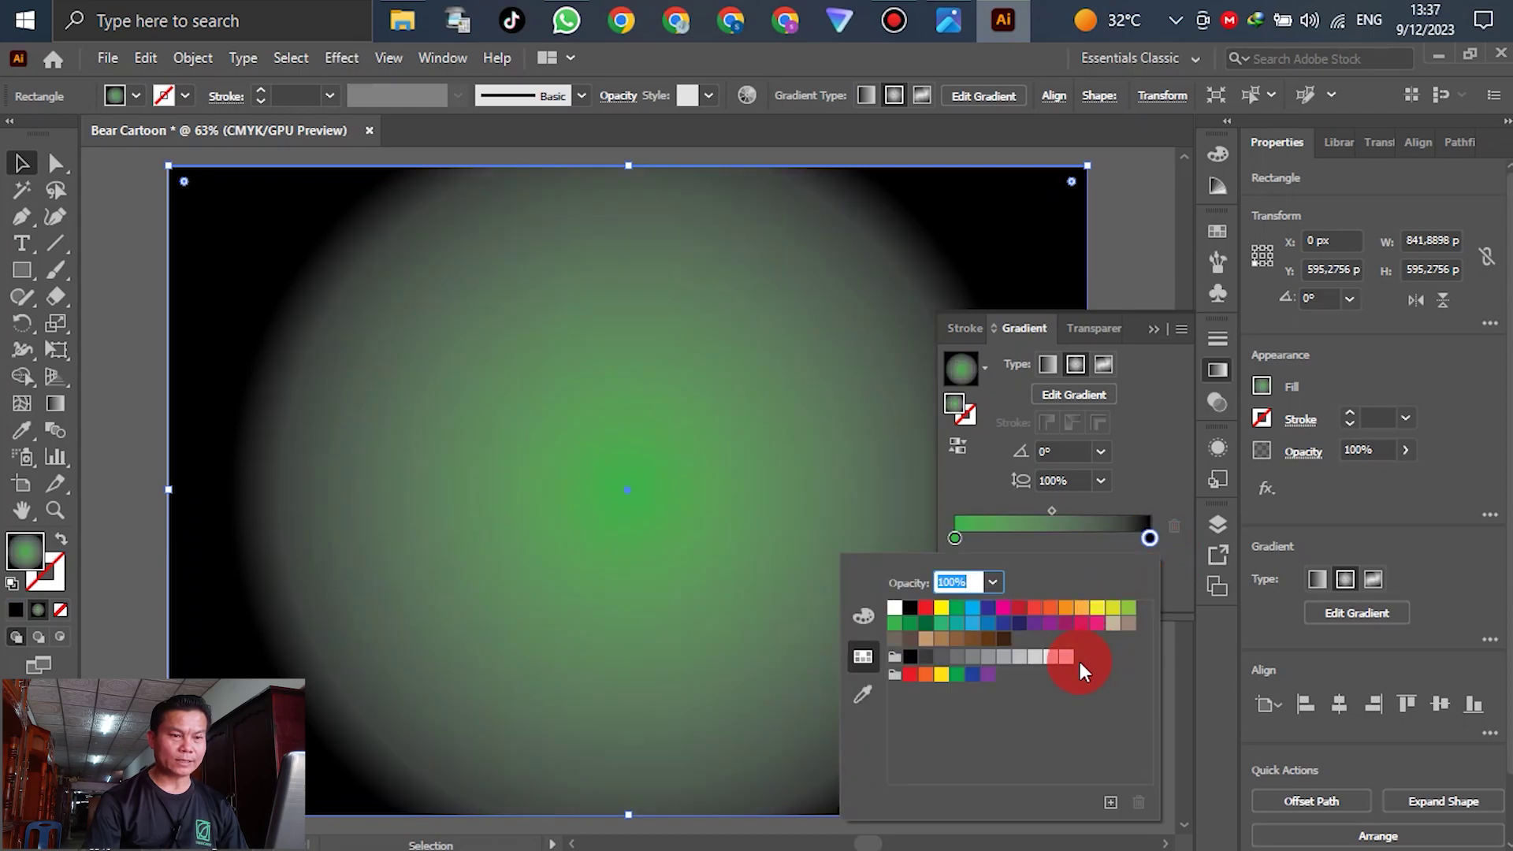
left_click(1149, 539)
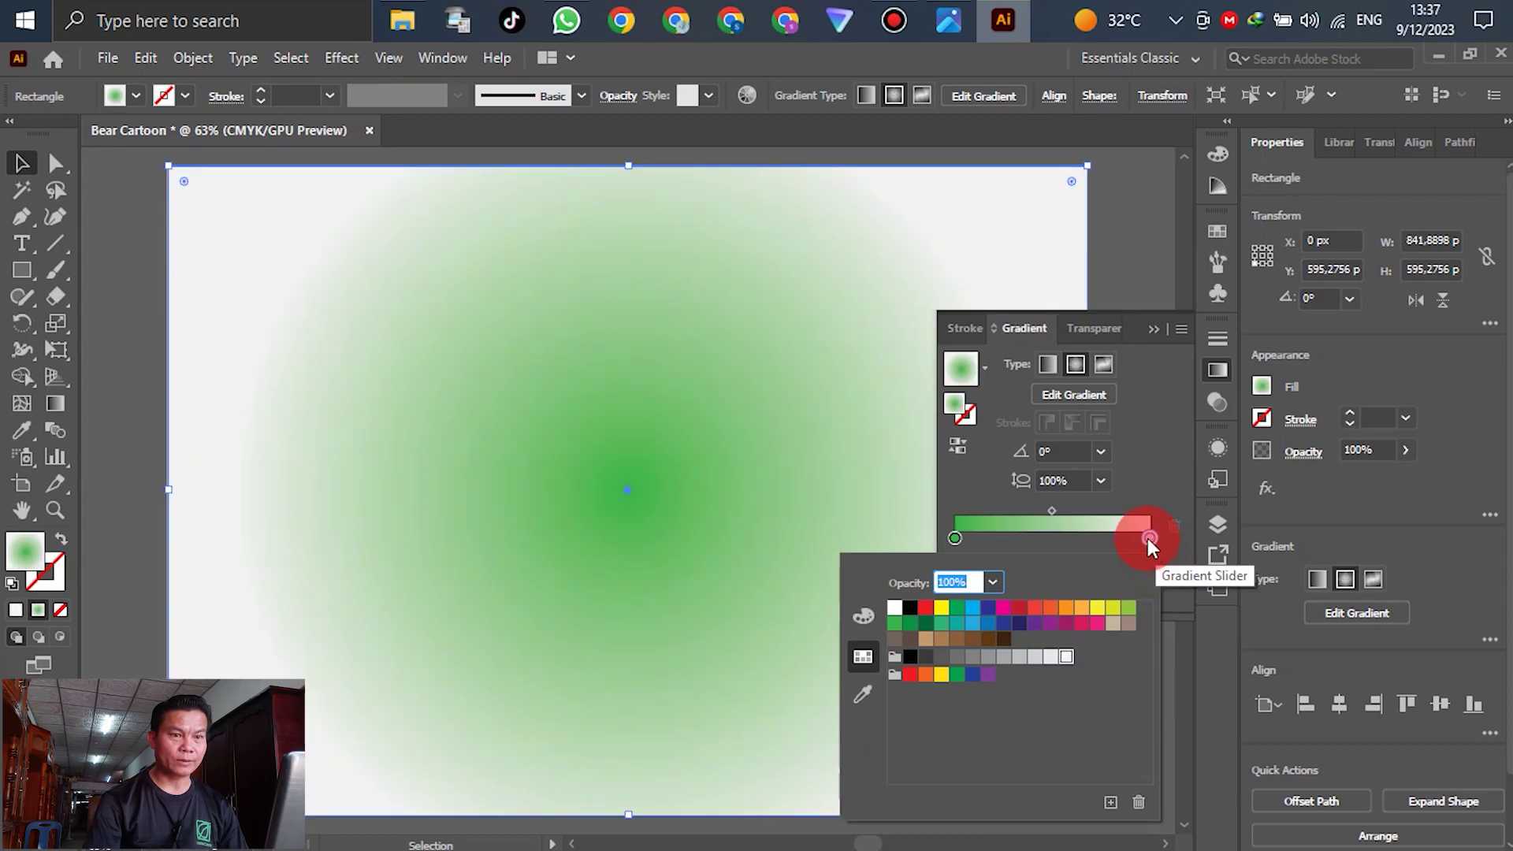
left_click(1149, 540)
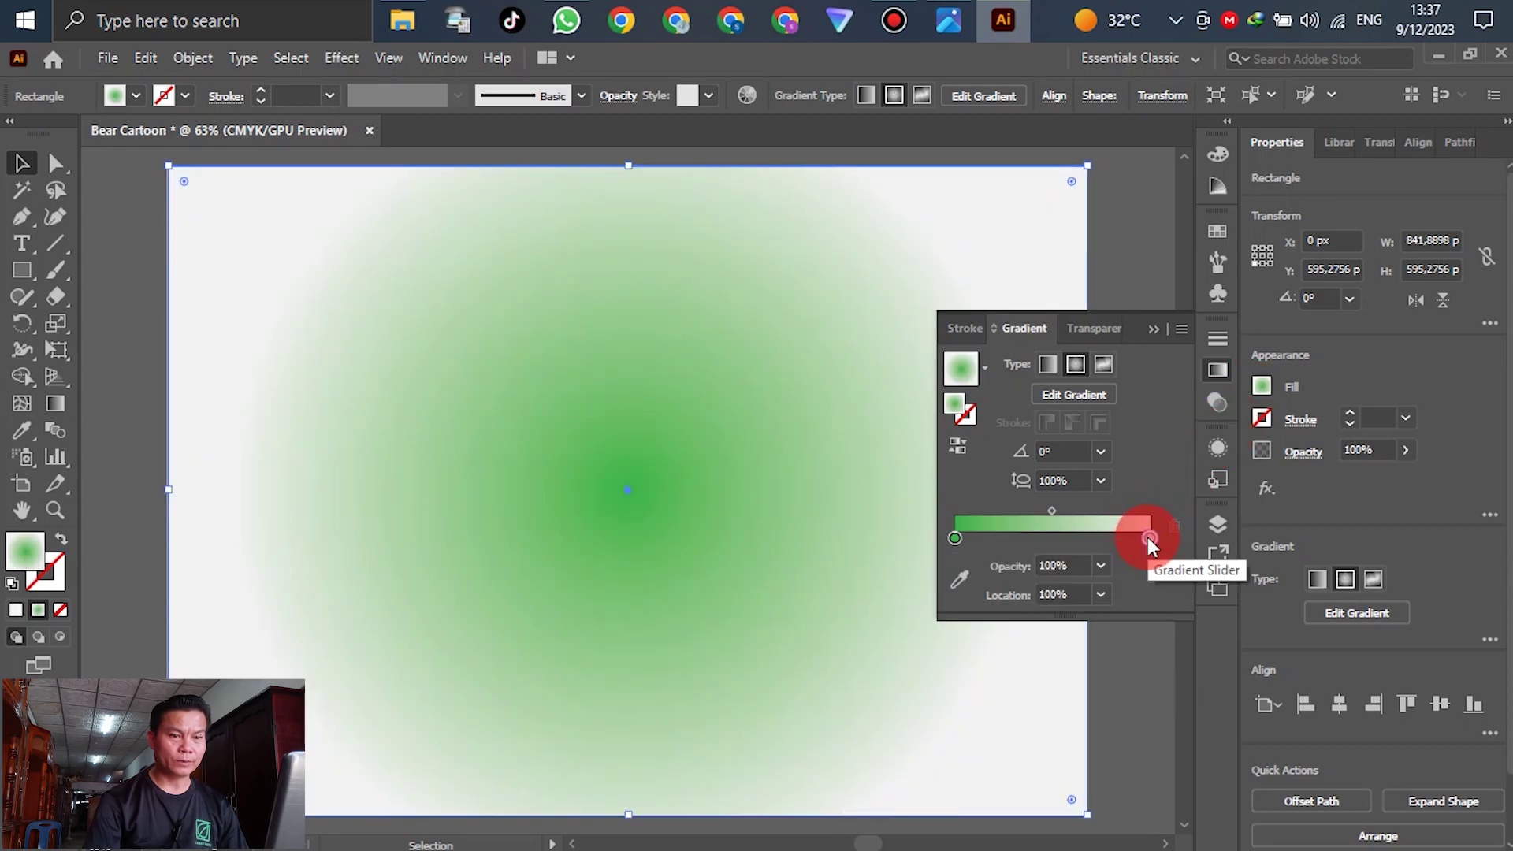
Step: Add a middle gradient stop in the same medium green, move it towards the outer end, and deselect the rectangle
left_click(1018, 538)
double_click(1018, 539)
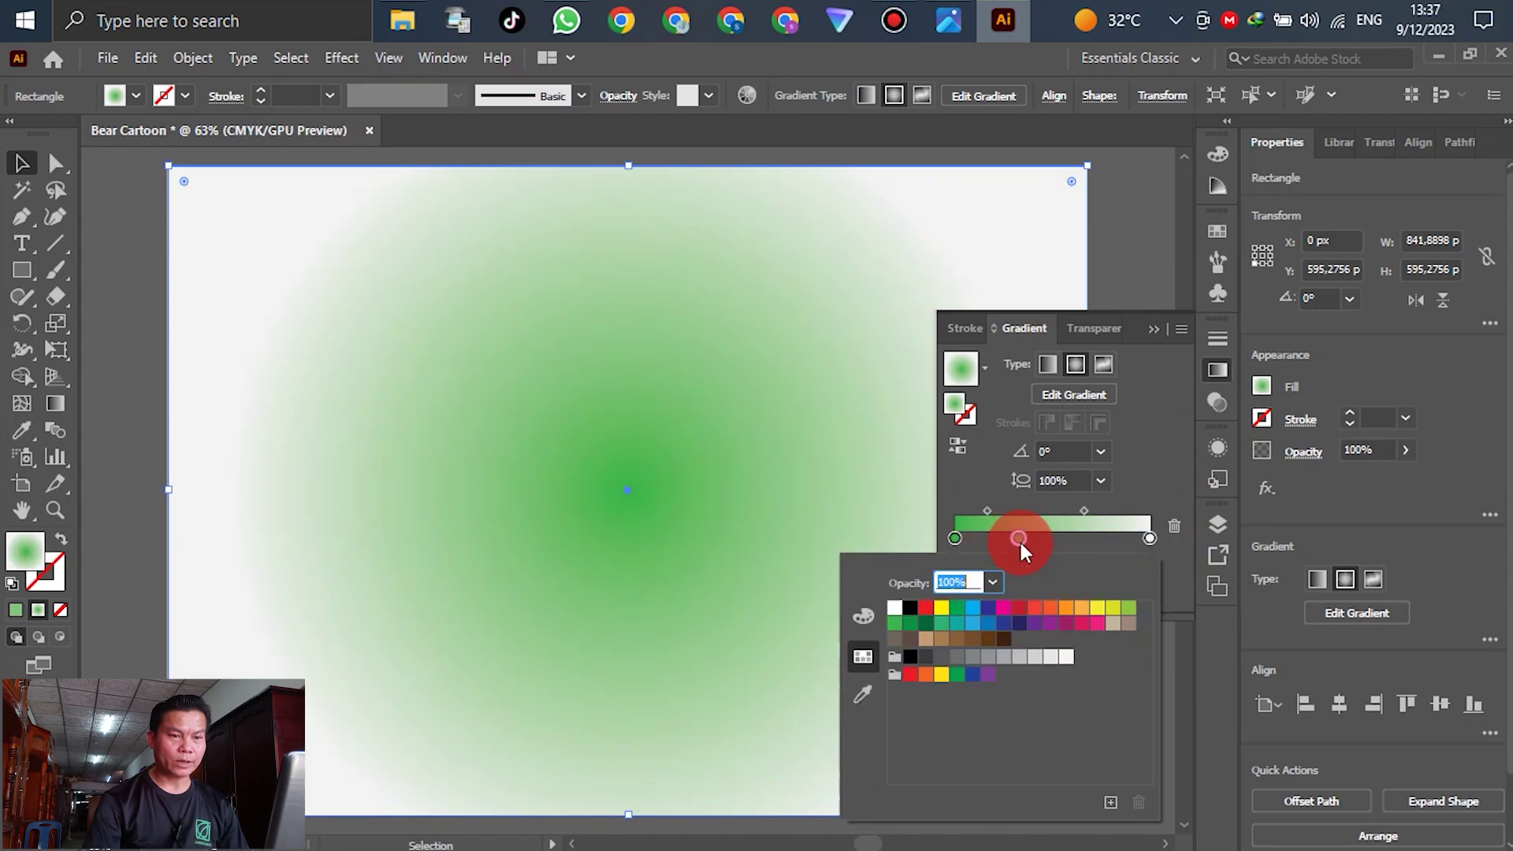
left_click(896, 624)
left_click(1018, 539)
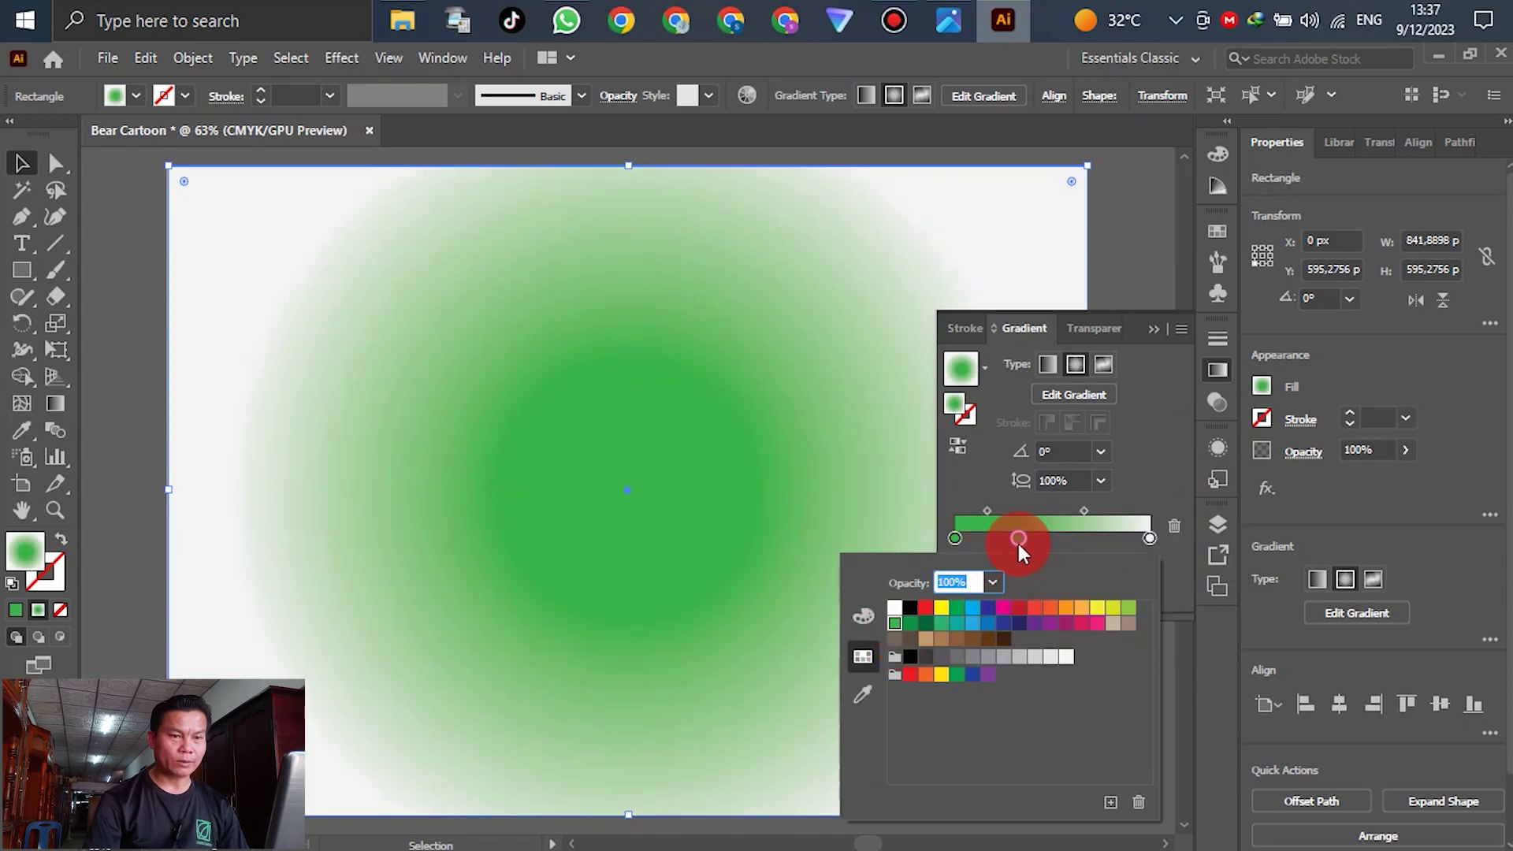
left_click_drag(1018, 539, 1114, 536)
left_click(1218, 379)
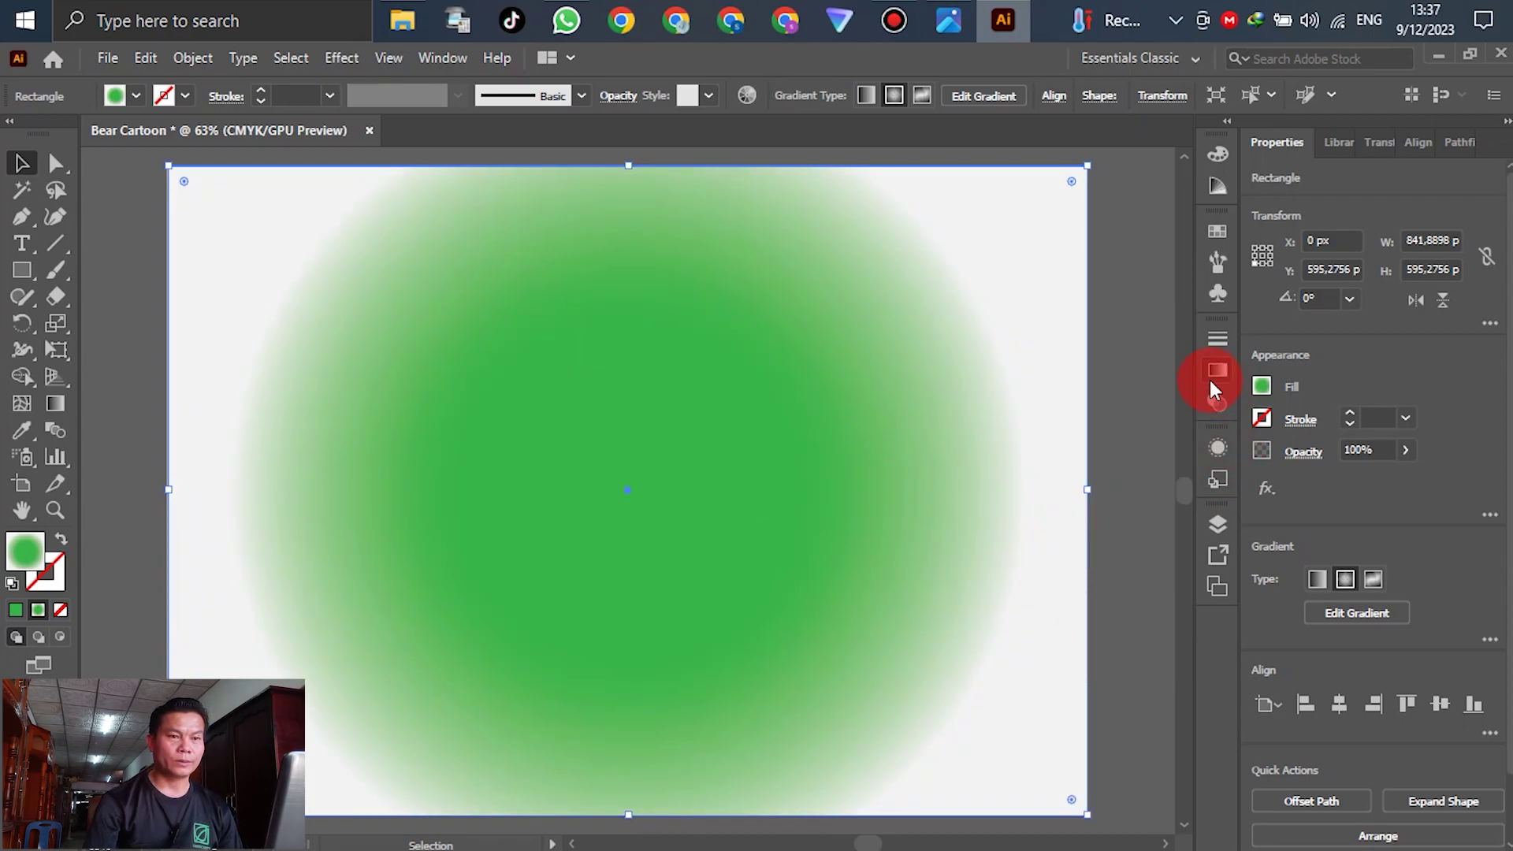
left_click(1129, 370)
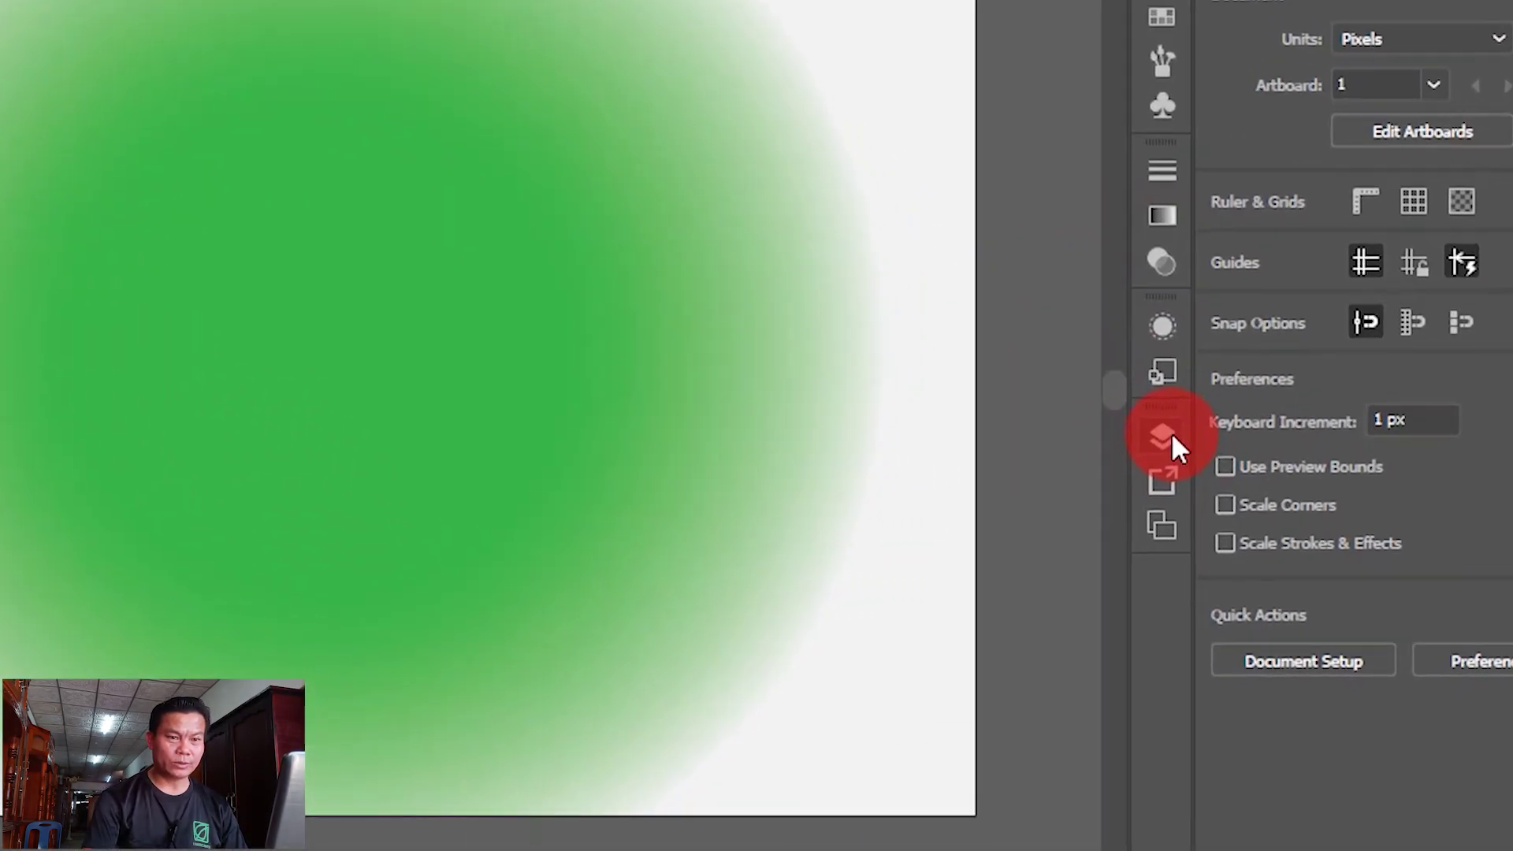
Step: Lock the BG layer and add a new layer above it
left_click(1175, 441)
left_click(709, 426)
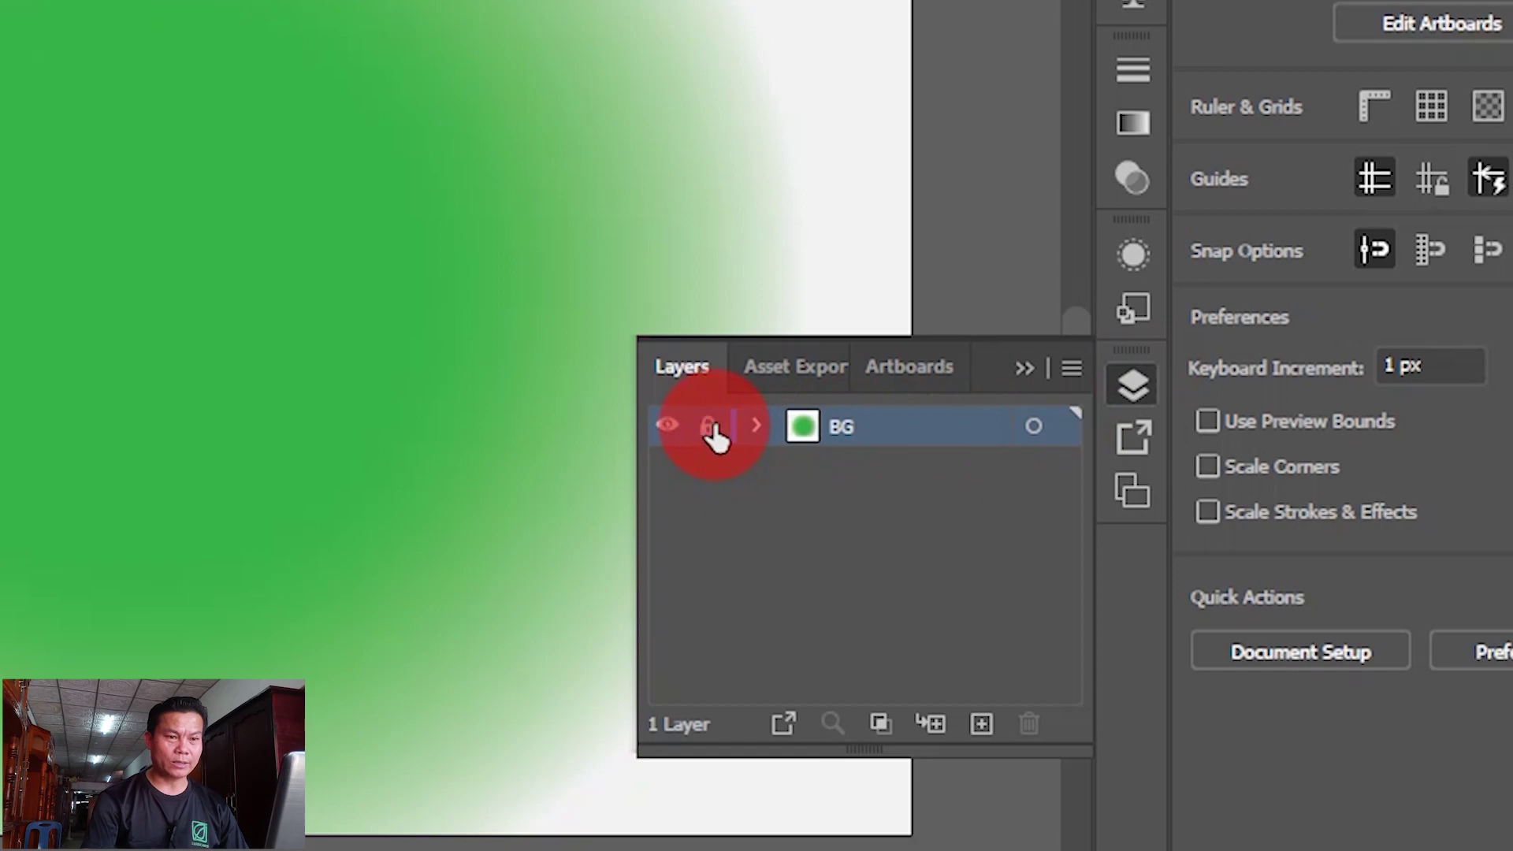
left_click(980, 723)
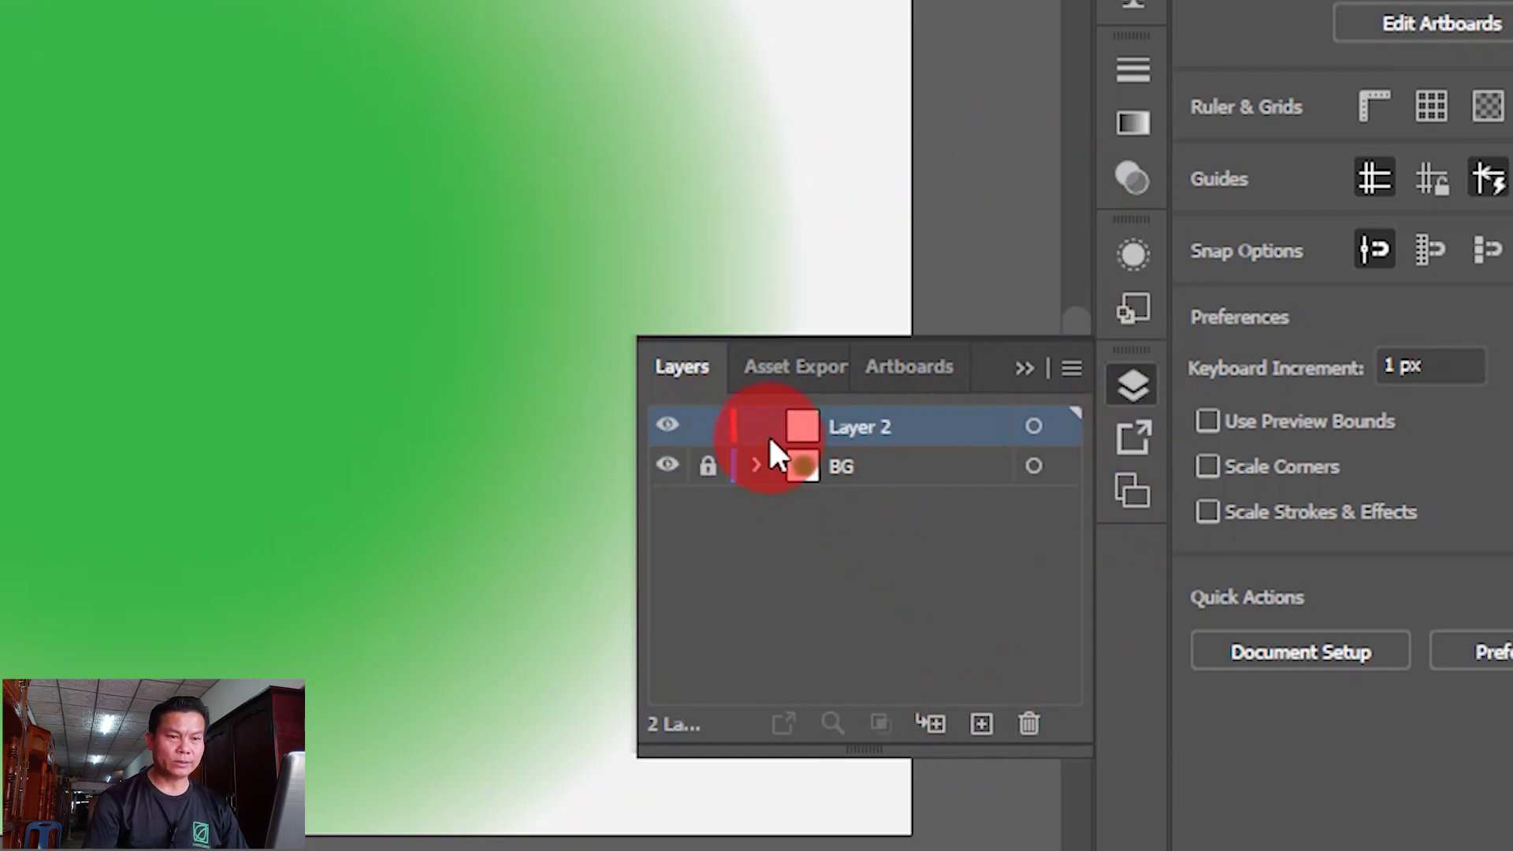
Step: Rename the new layer above BG as BEAR
double_click(843, 429)
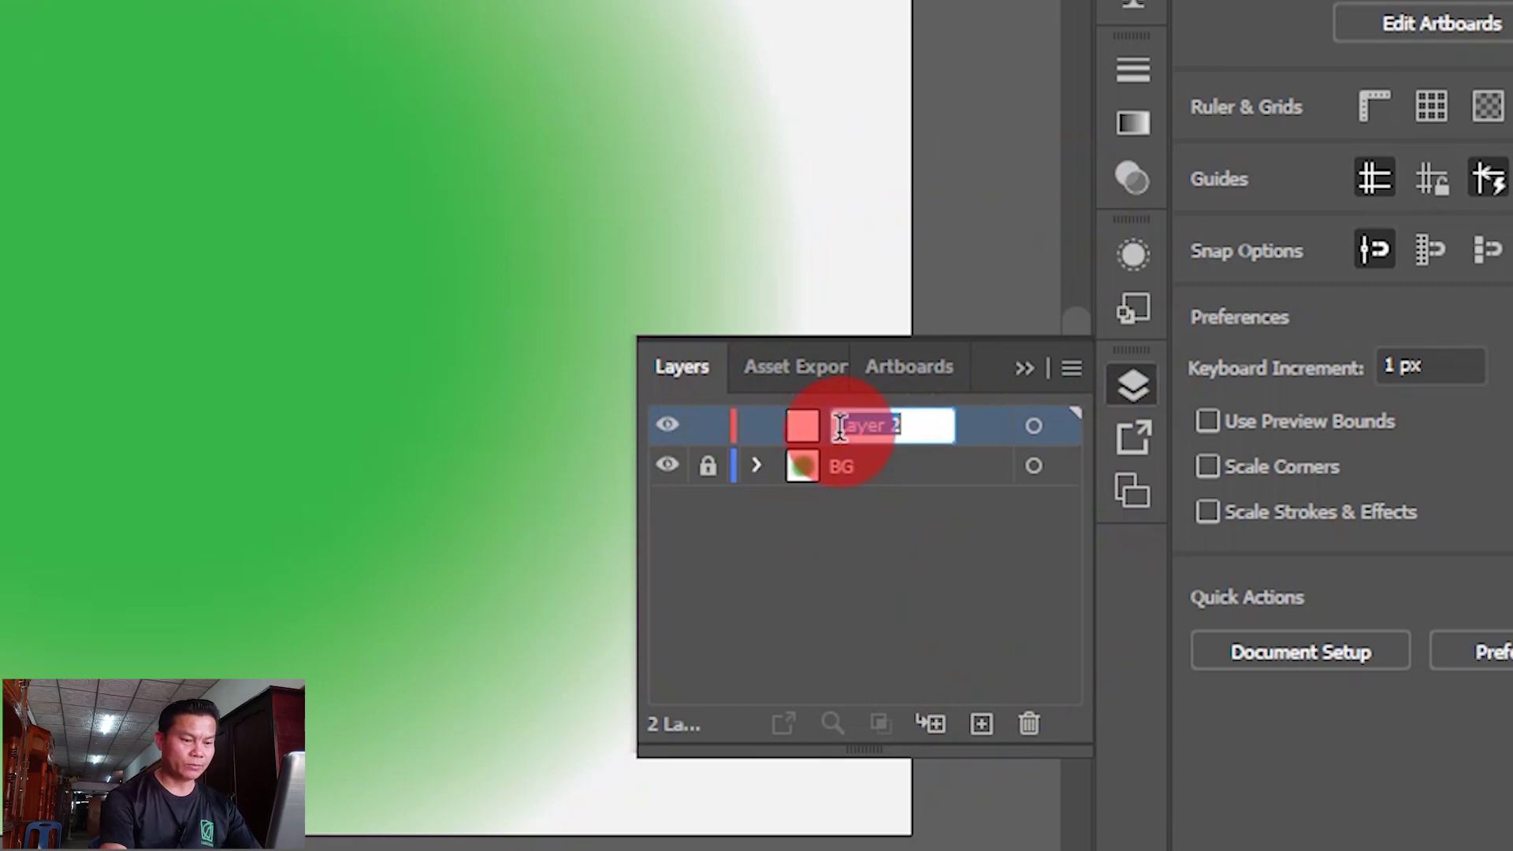
type("bEAR")
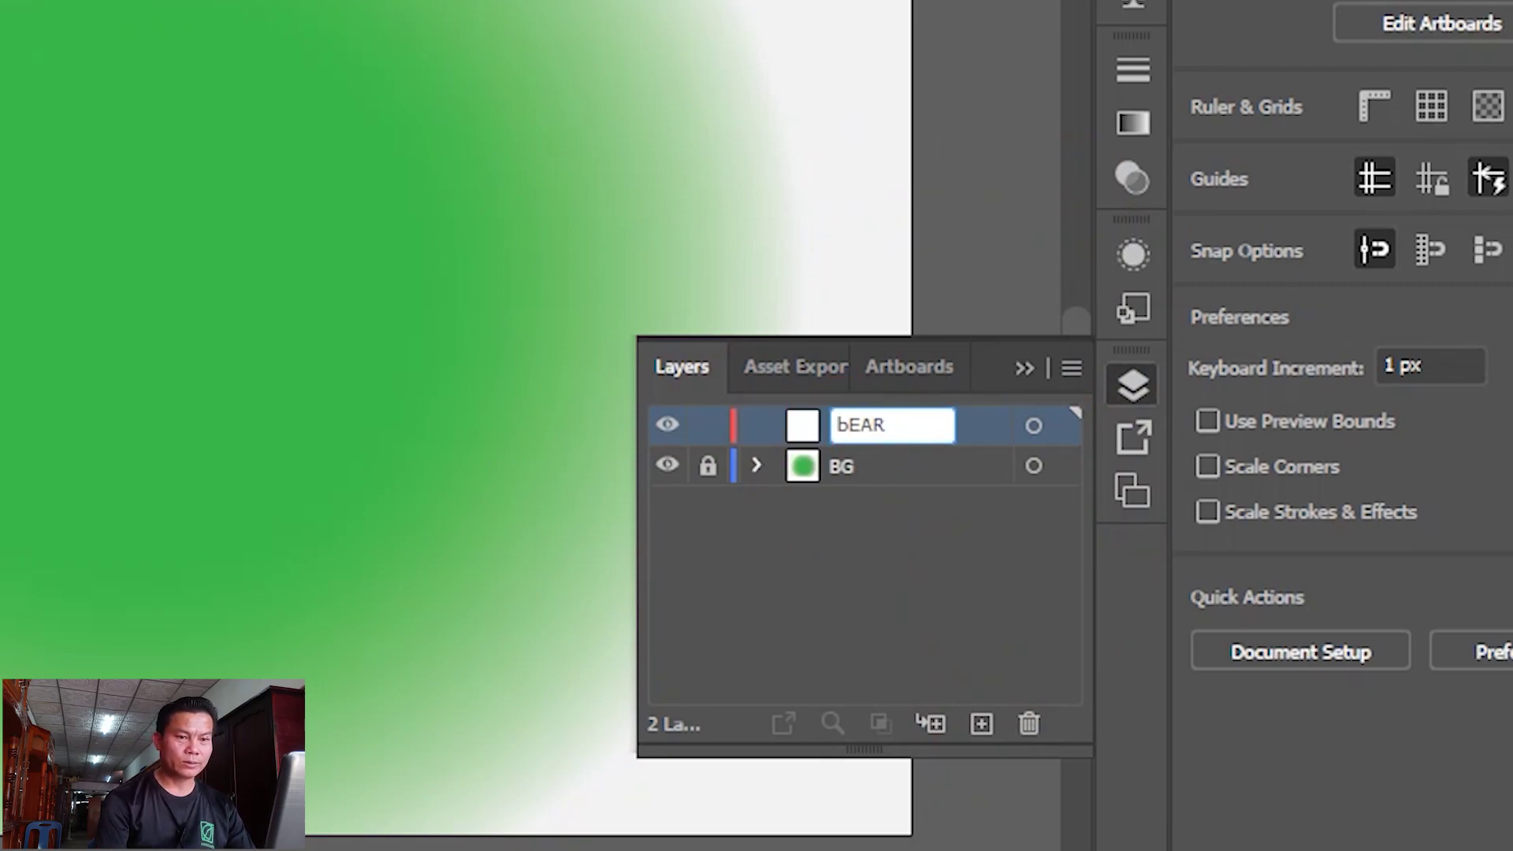
type("E")
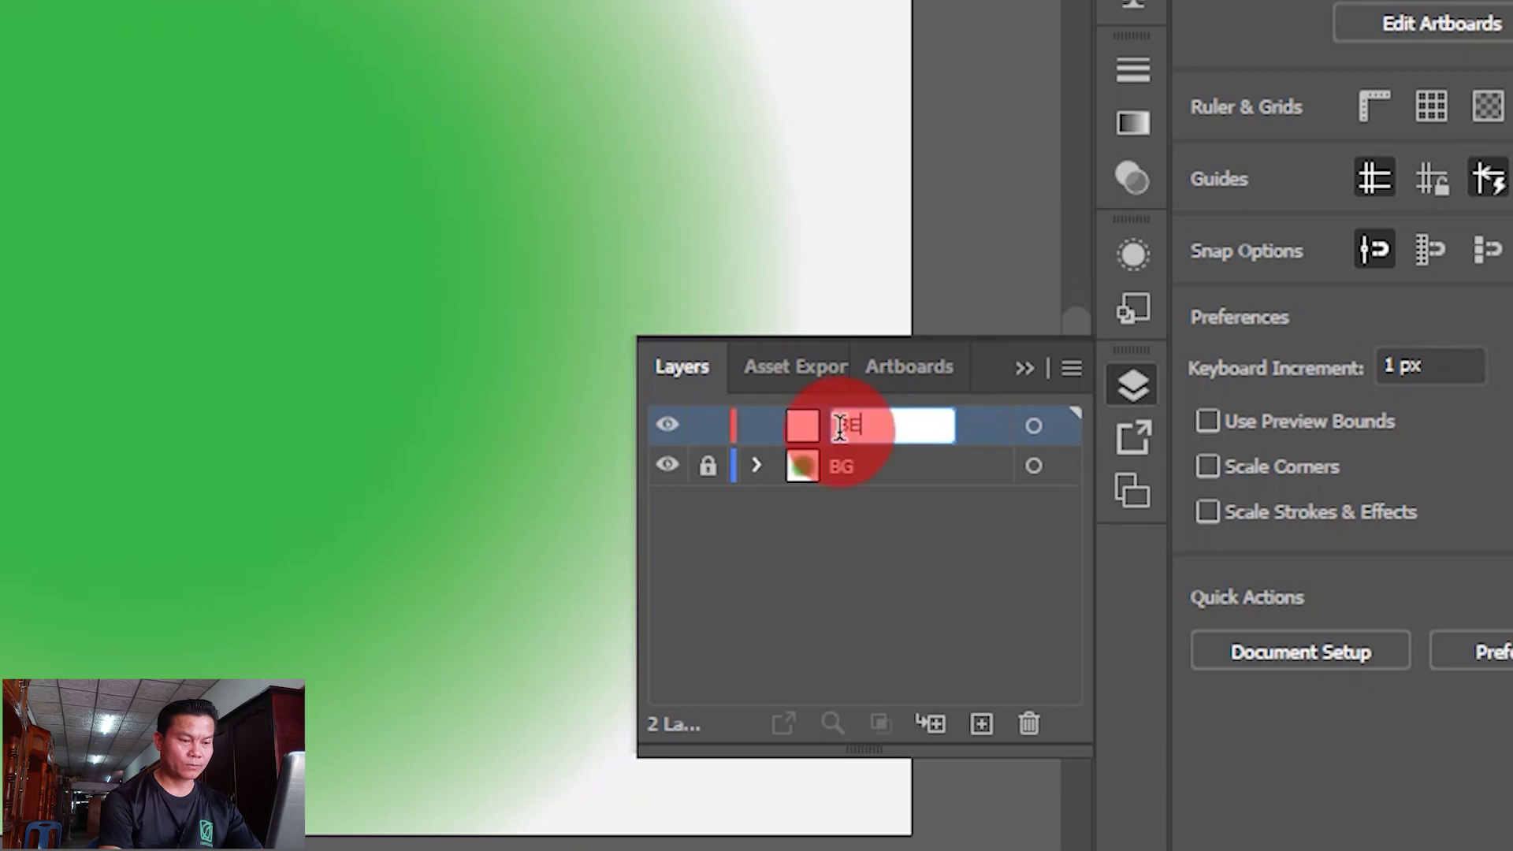
type("ar EAR")
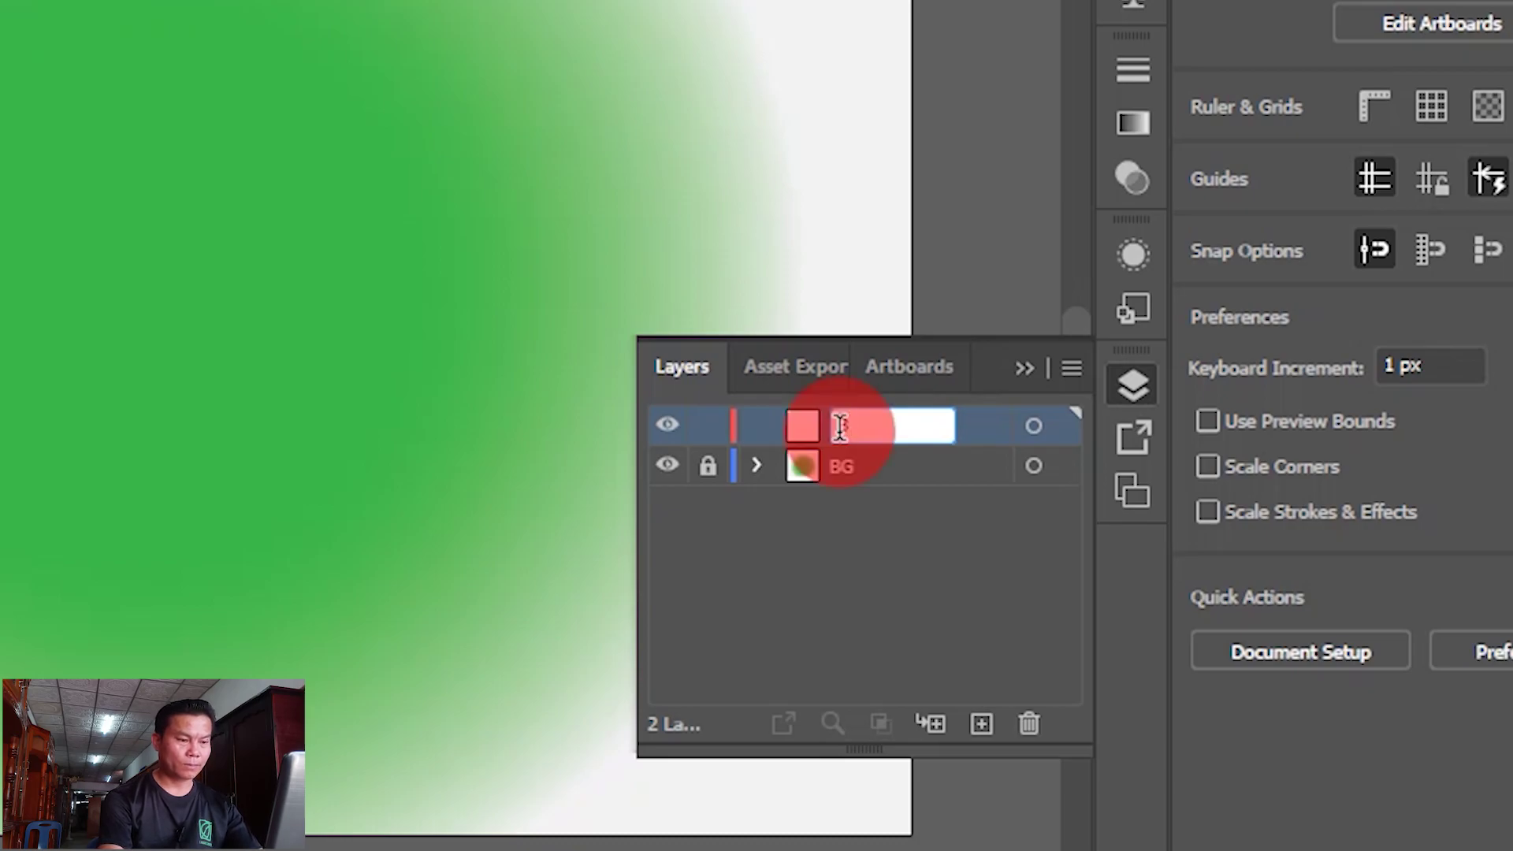
left_click(836, 425)
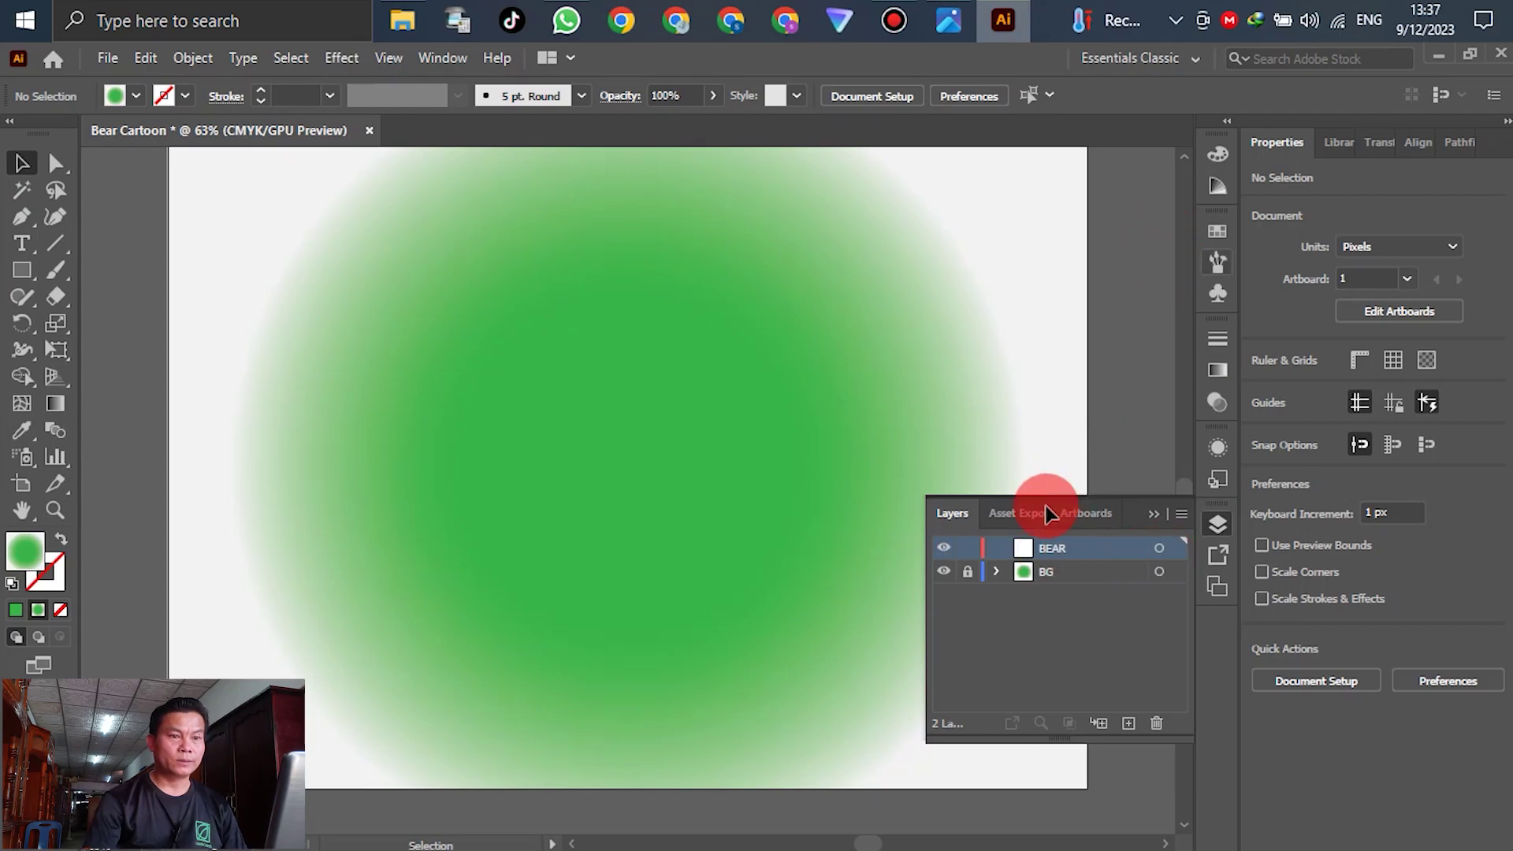
left_click(1218, 525)
Step: Create a 35-point star with Radius 1 of 25 px and Radius 2 of 50 px on the BEAR layer
scroll(930, 533, "up", 1)
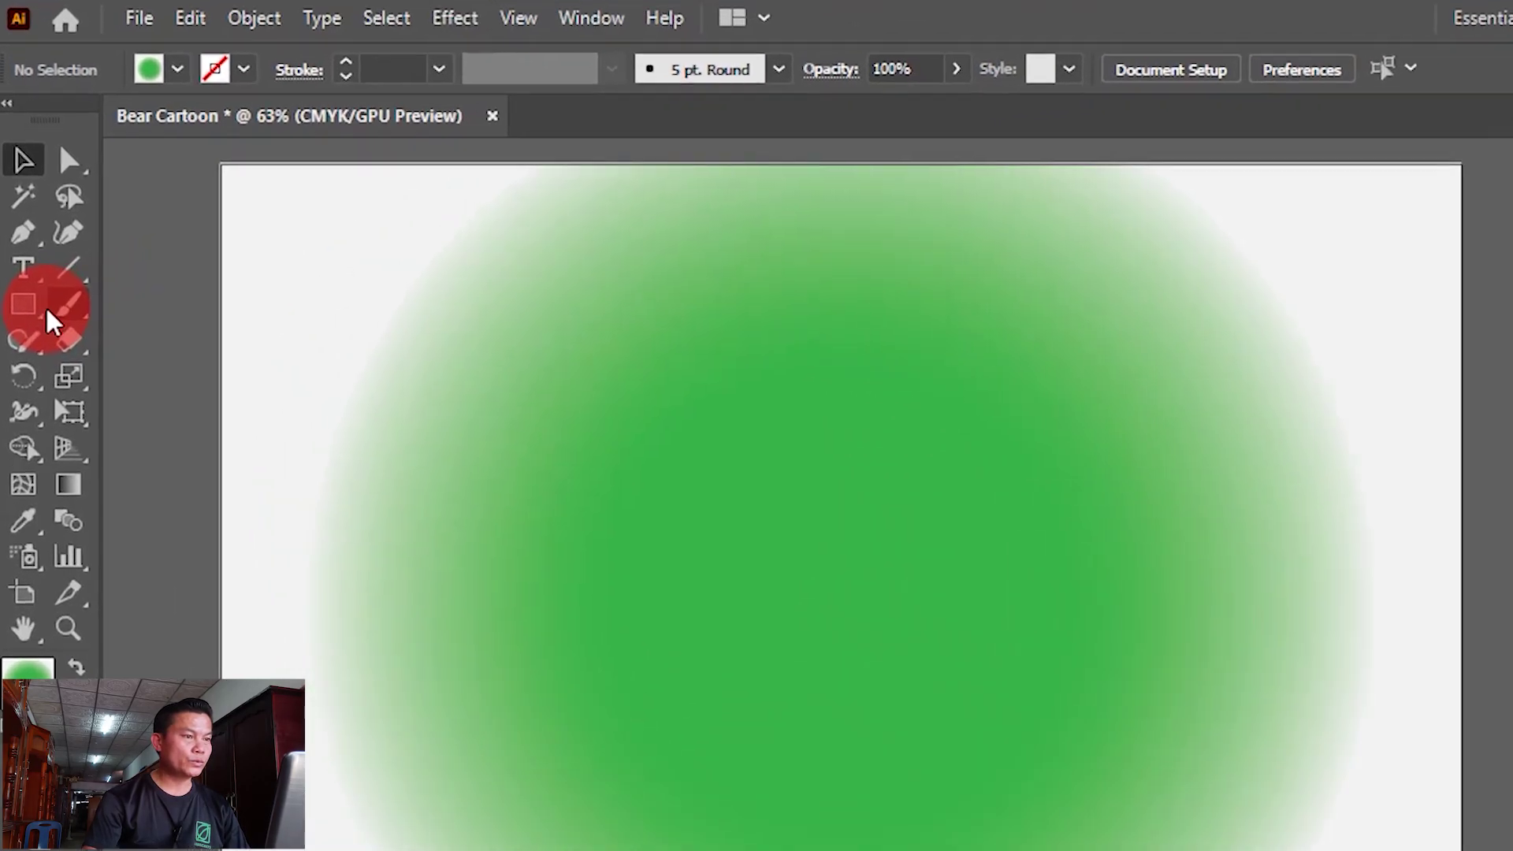
left_click(47, 312)
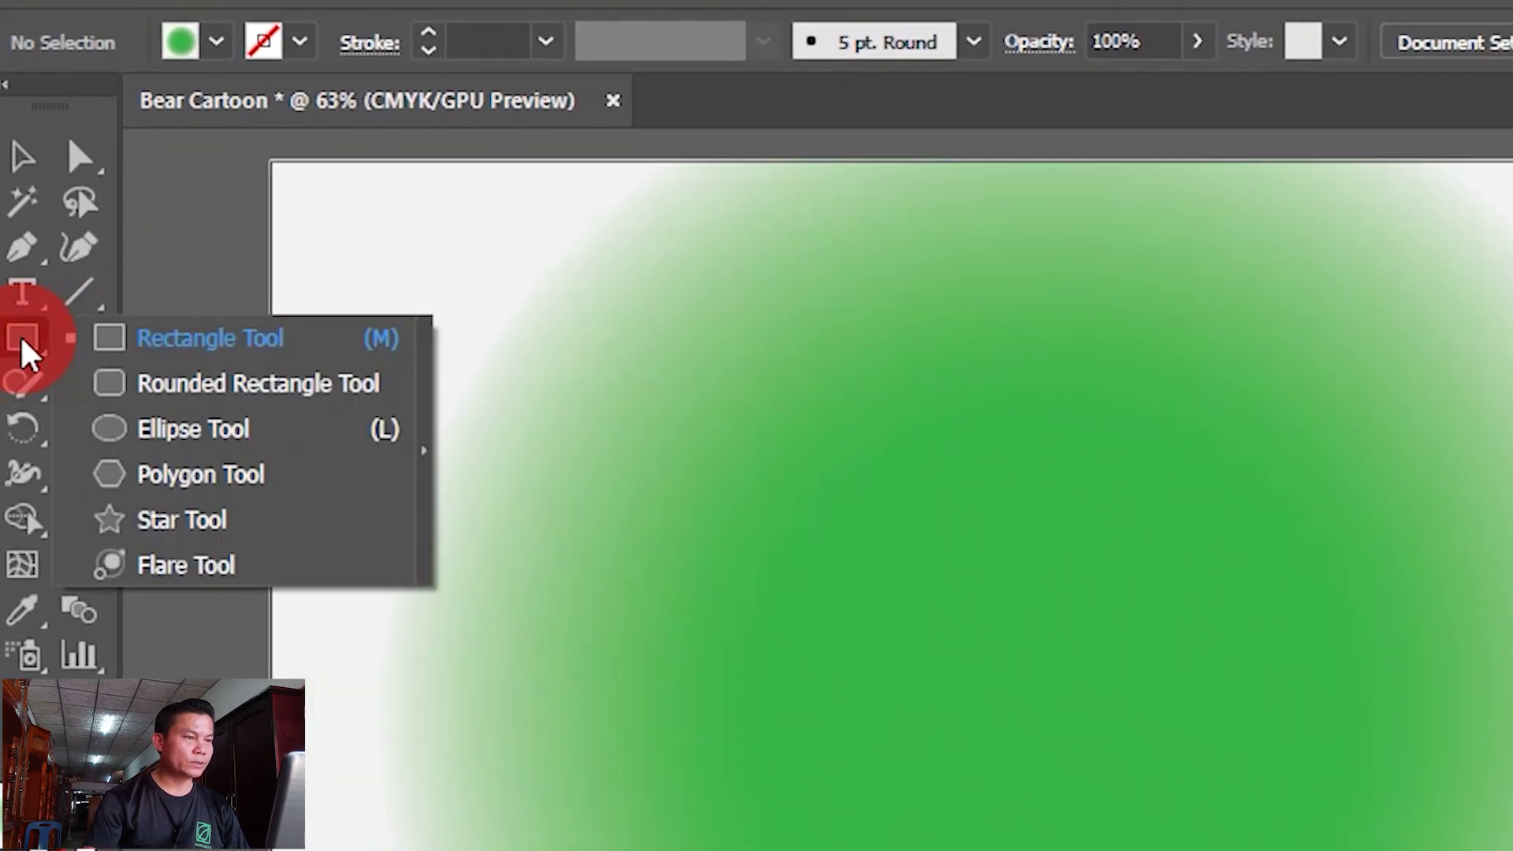
left_click_drag(30, 355, 214, 532)
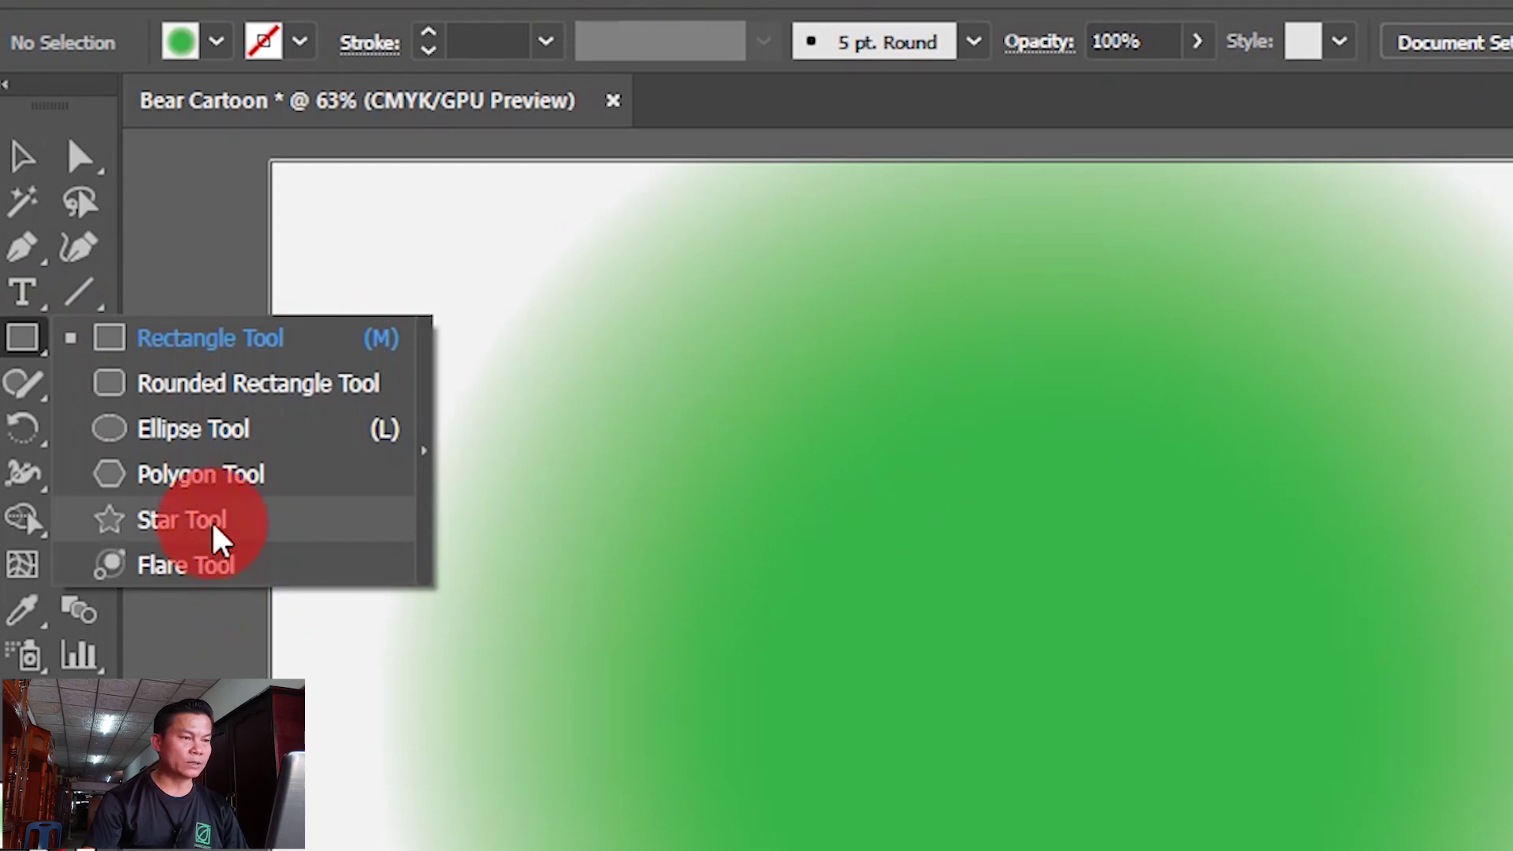
left_click_drag(214, 528, 214, 528)
left_click(1055, 528)
left_click(350, 347)
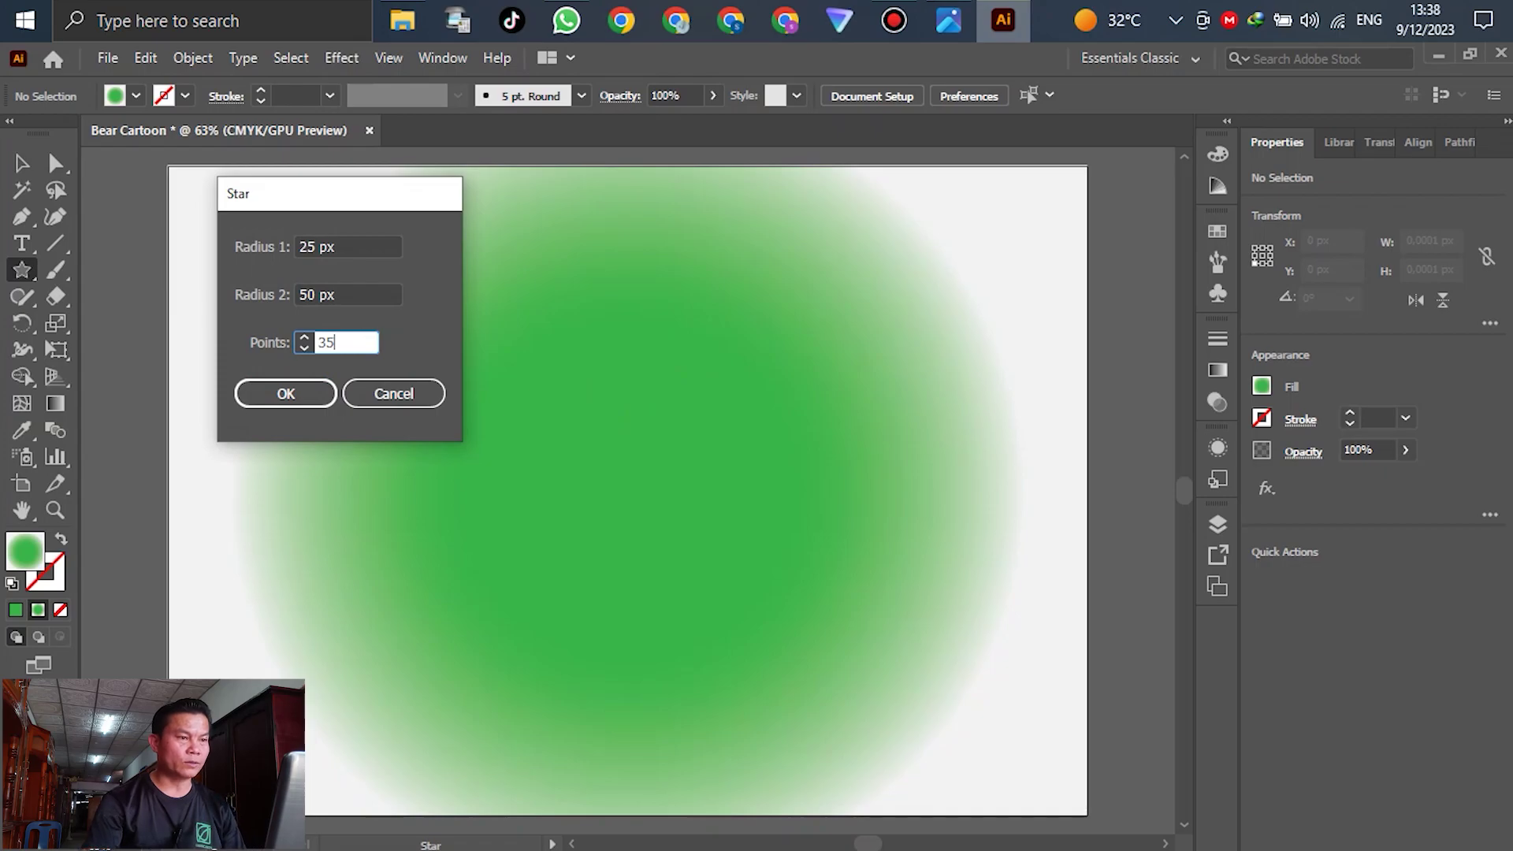
left_click(285, 394)
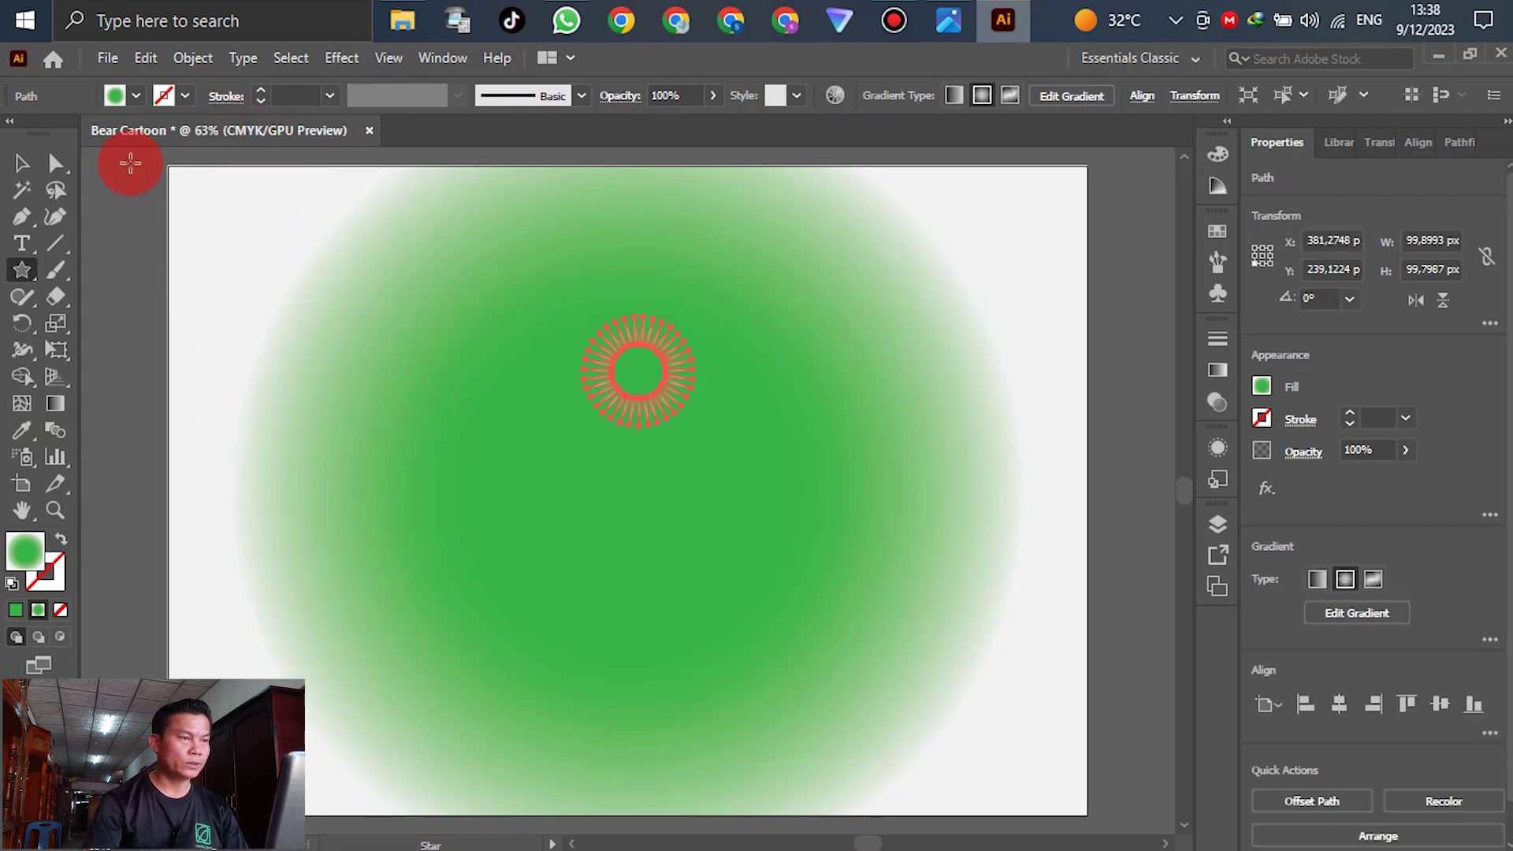
Step: Enlarge the star proportionally to about 378 px wide and move it down towards the middle of the artboard
left_click(21, 164)
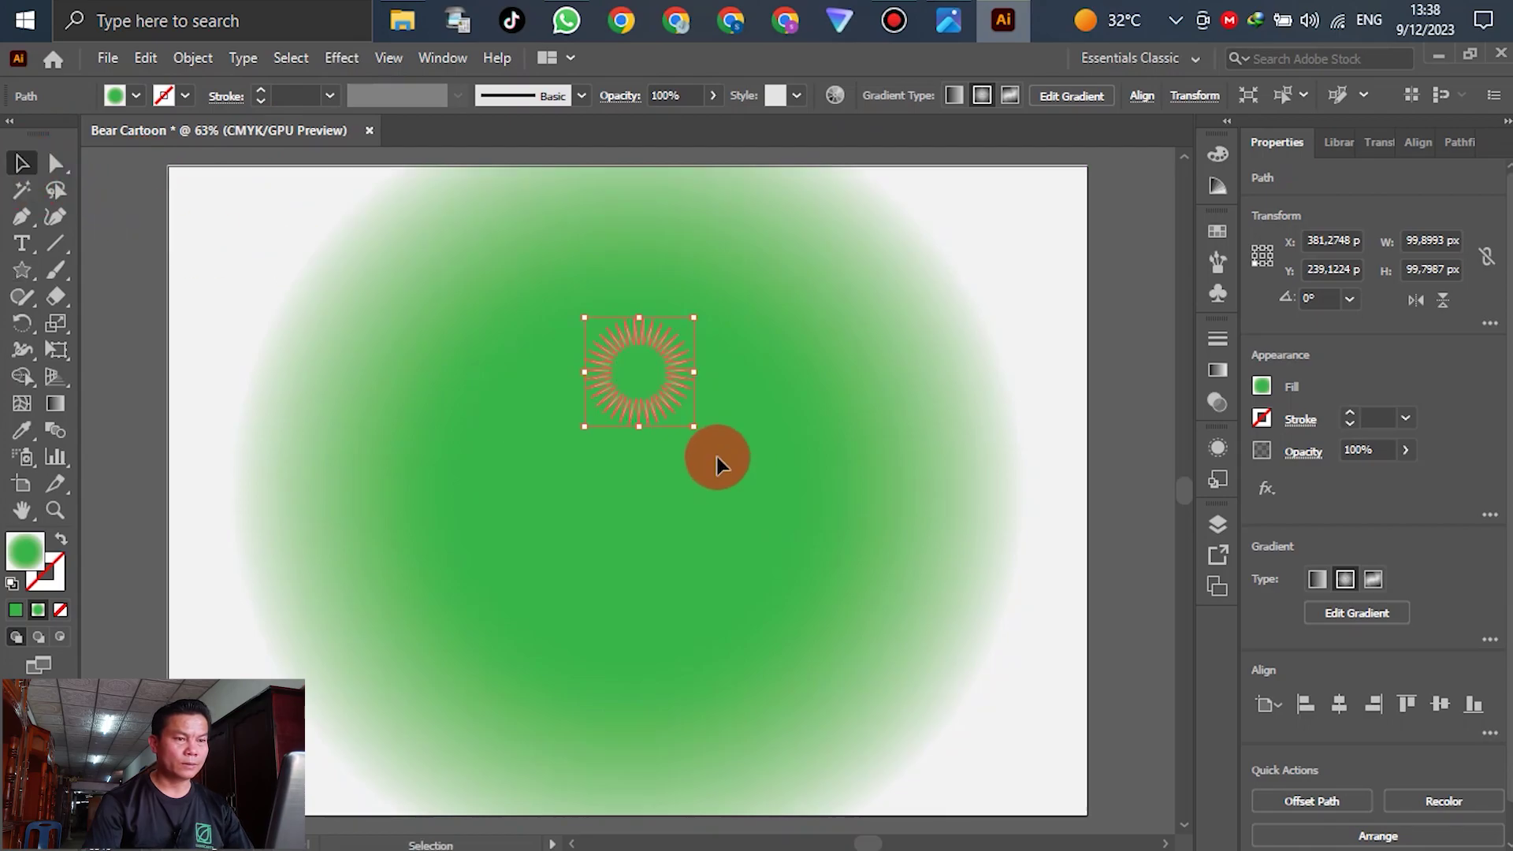
left_click_drag(694, 427, 845, 606)
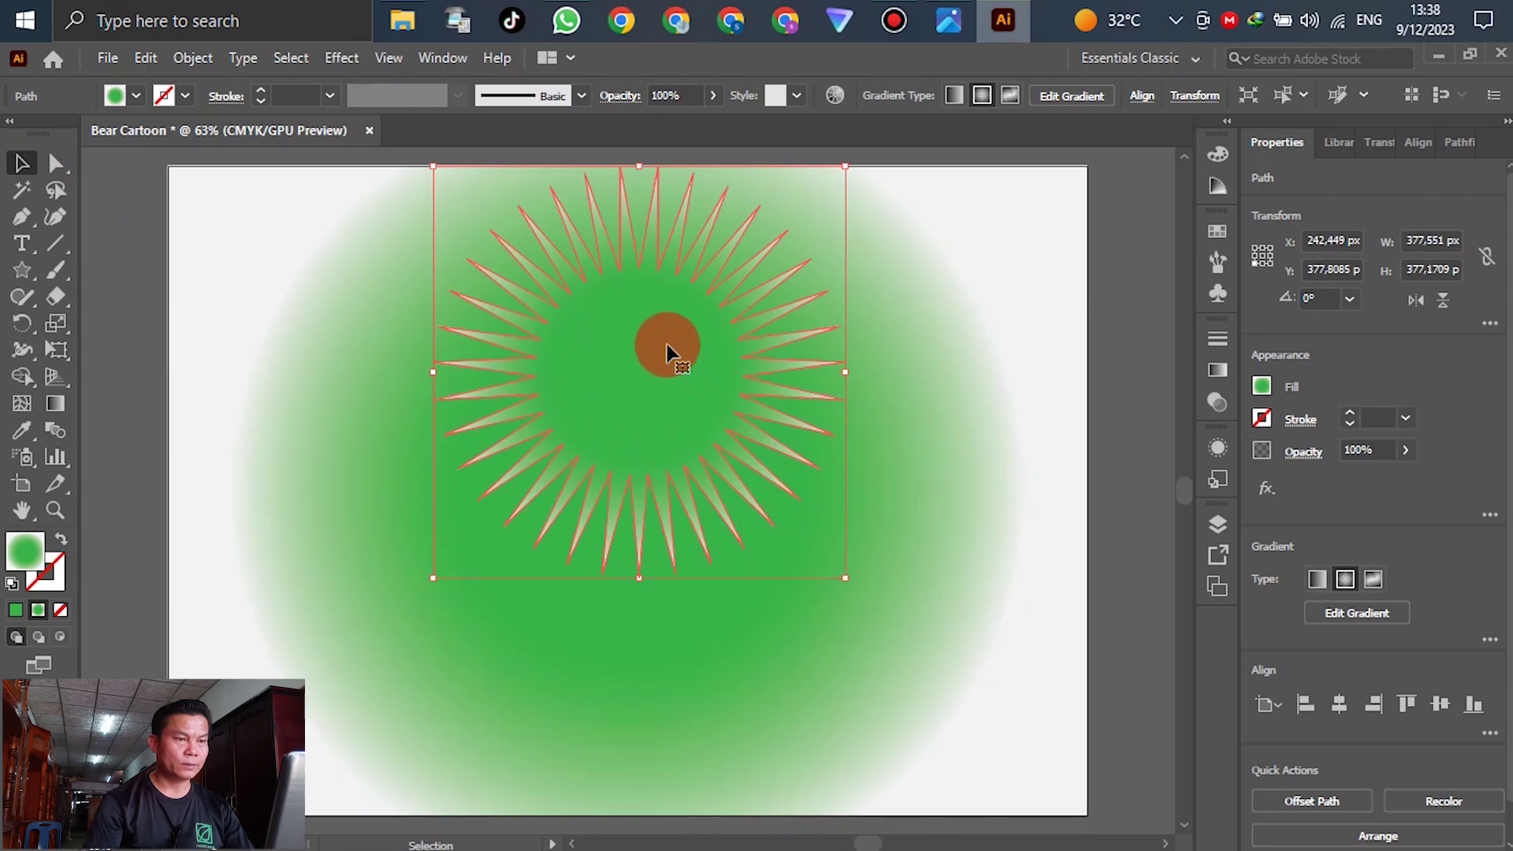
left_click_drag(641, 368, 635, 430)
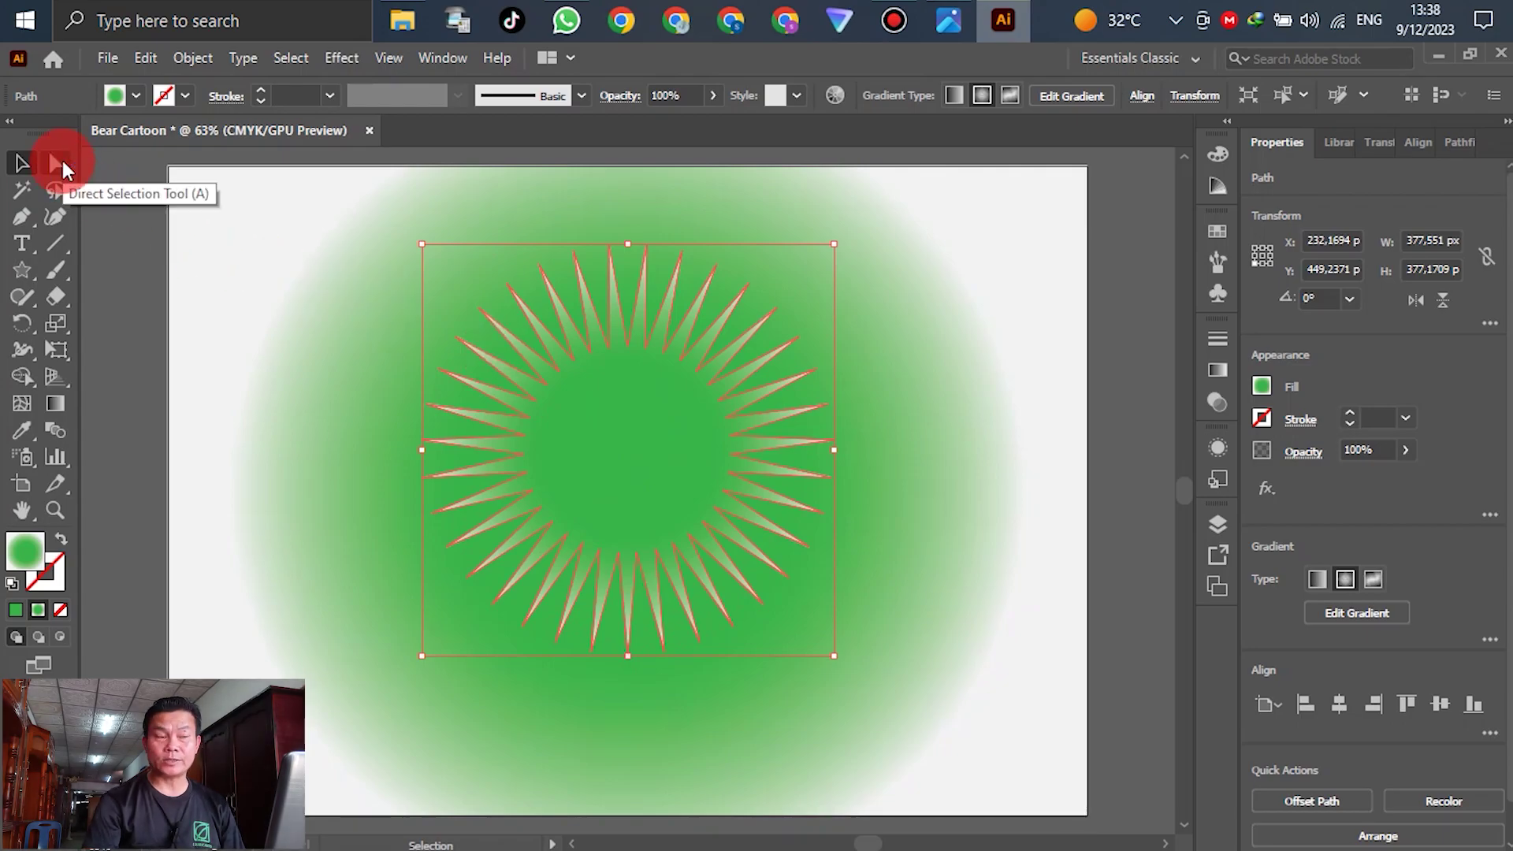
Step: Round all the star's corners until it is about 296 px wide, and deselect it
left_click(60, 162)
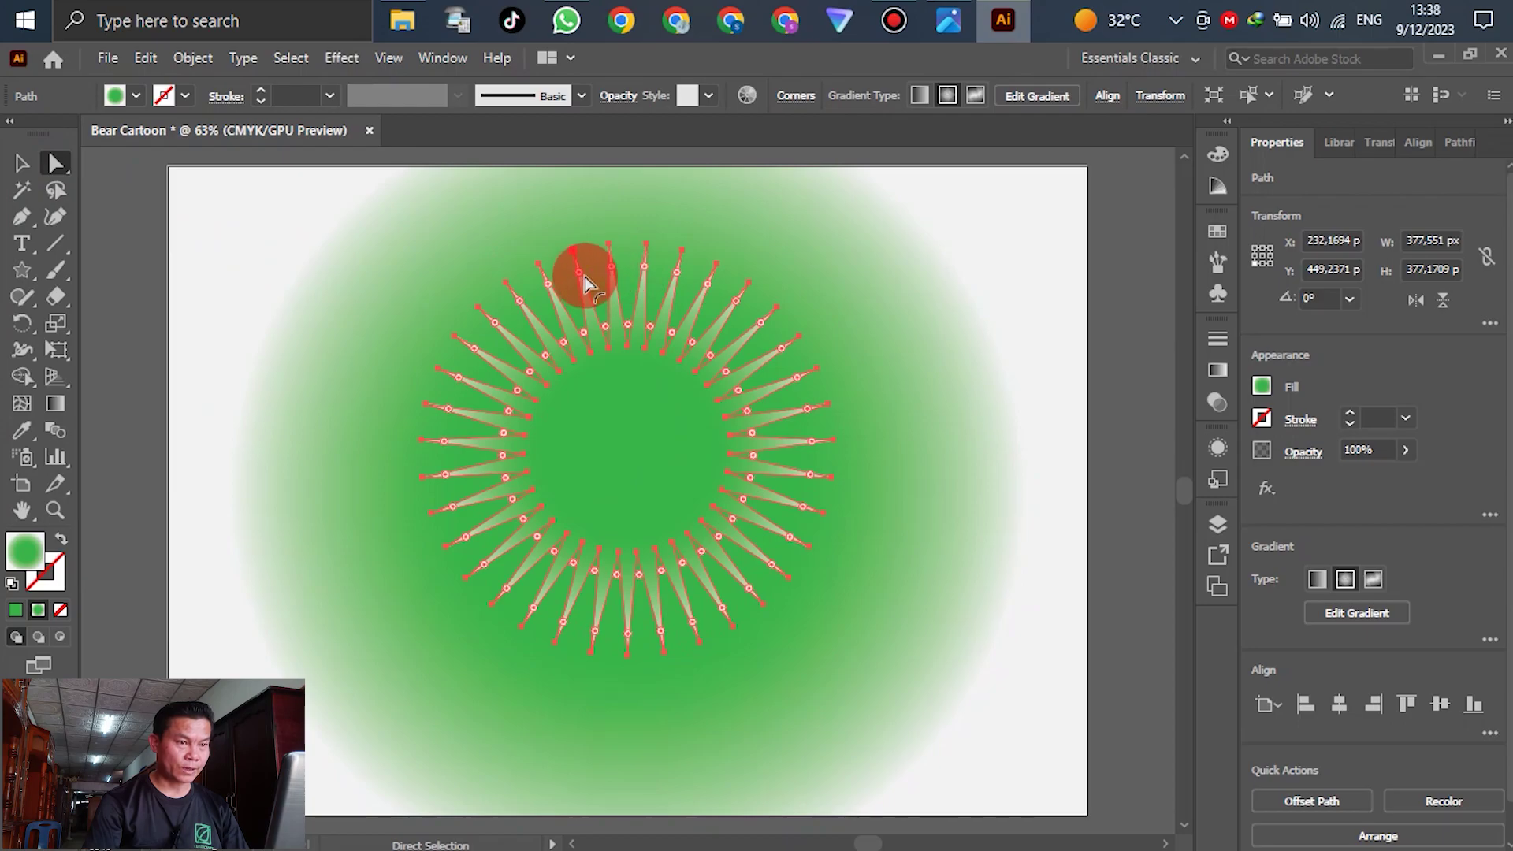
left_click_drag(582, 272, 641, 311)
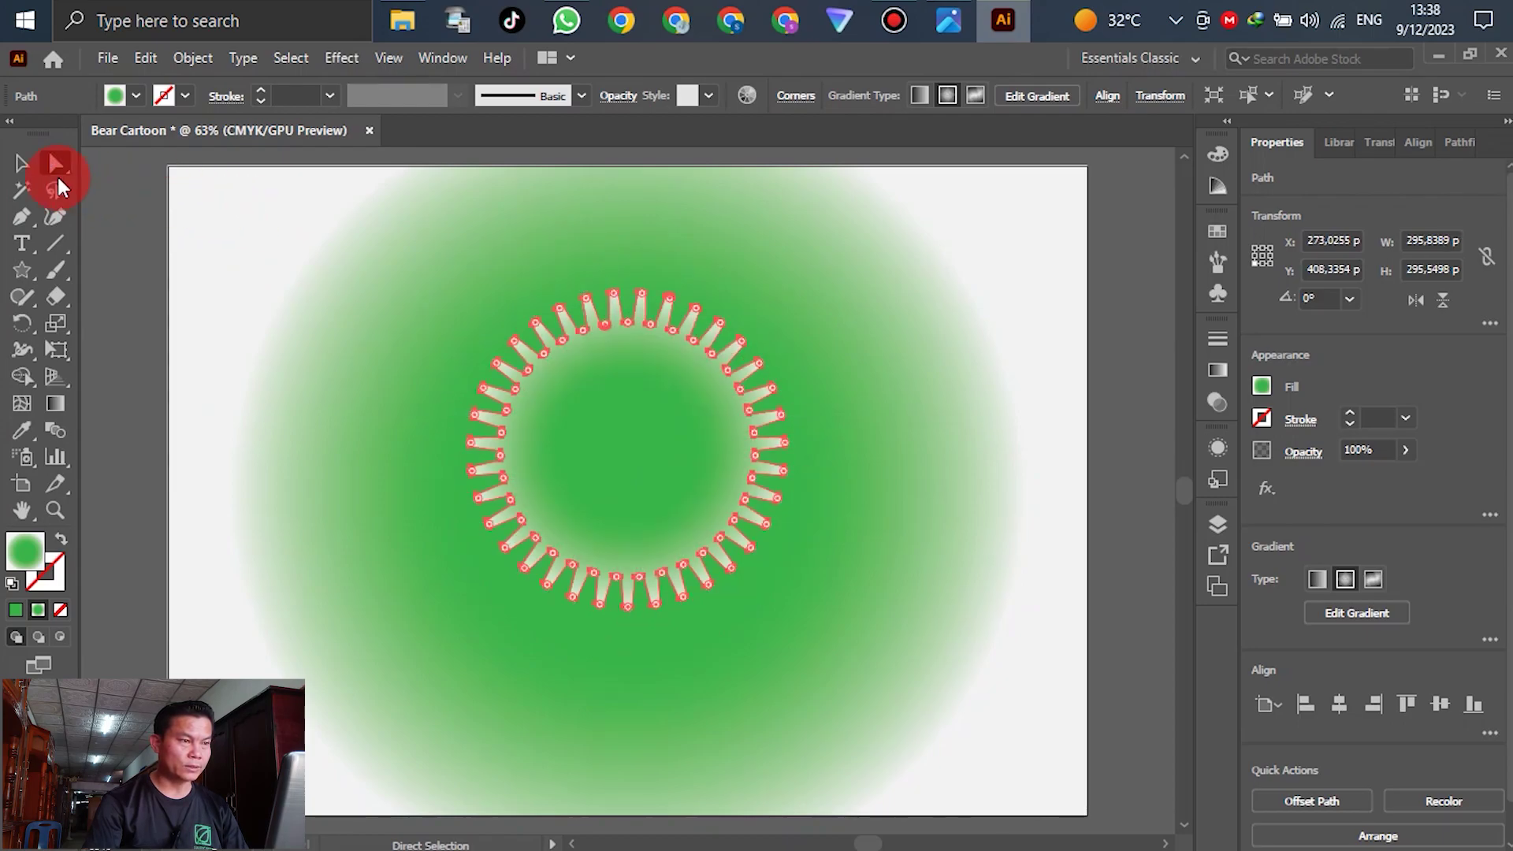
left_click(21, 163)
left_click(1112, 292)
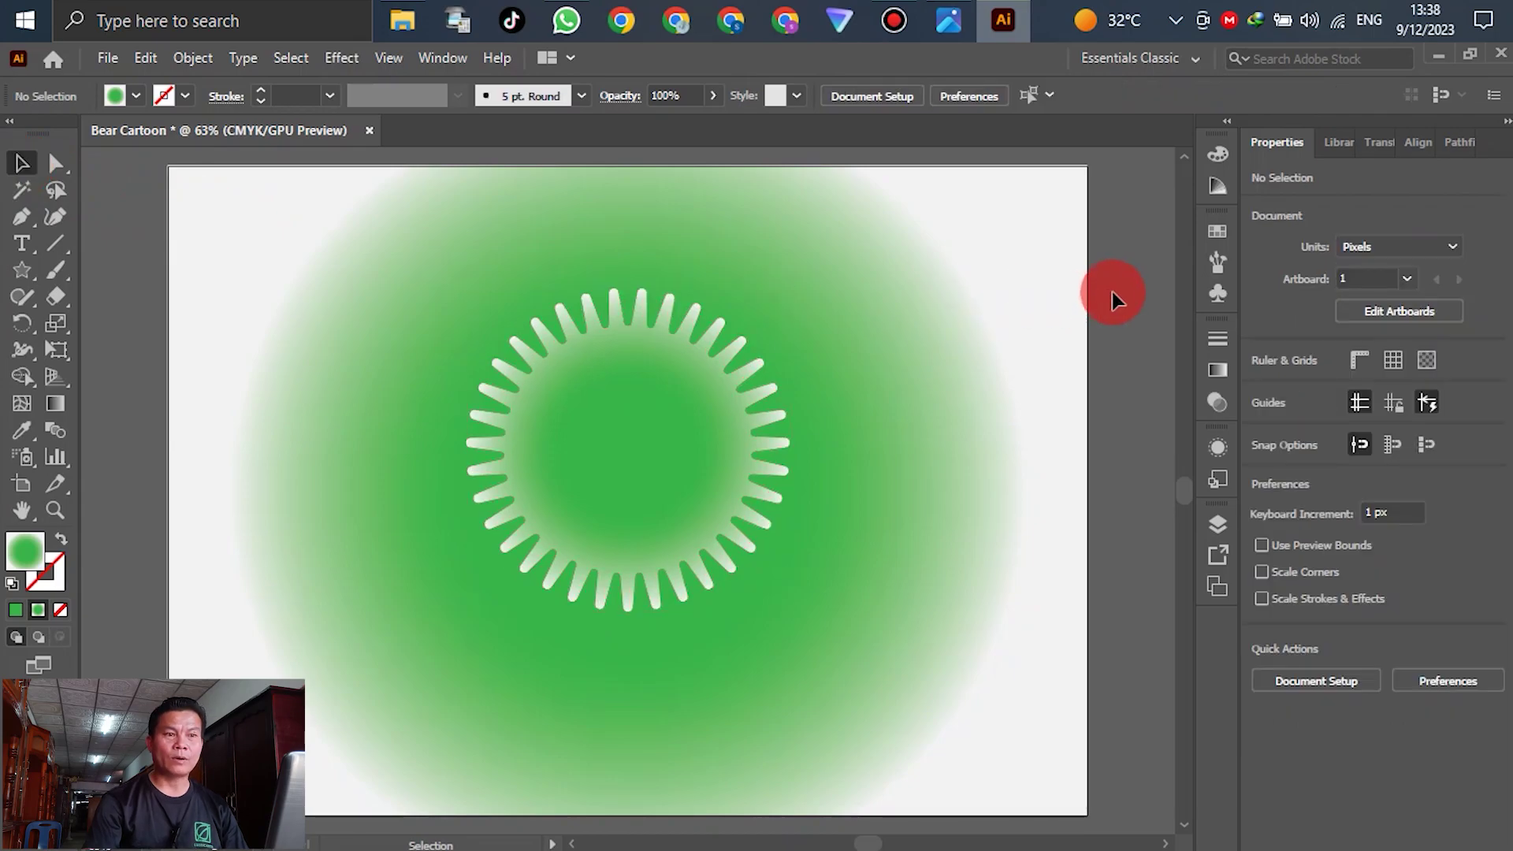
Step: Paste a copy of the rounded star in front and shrink it around its centre to about 15 px wide
scroll(962, 417, "down", 1)
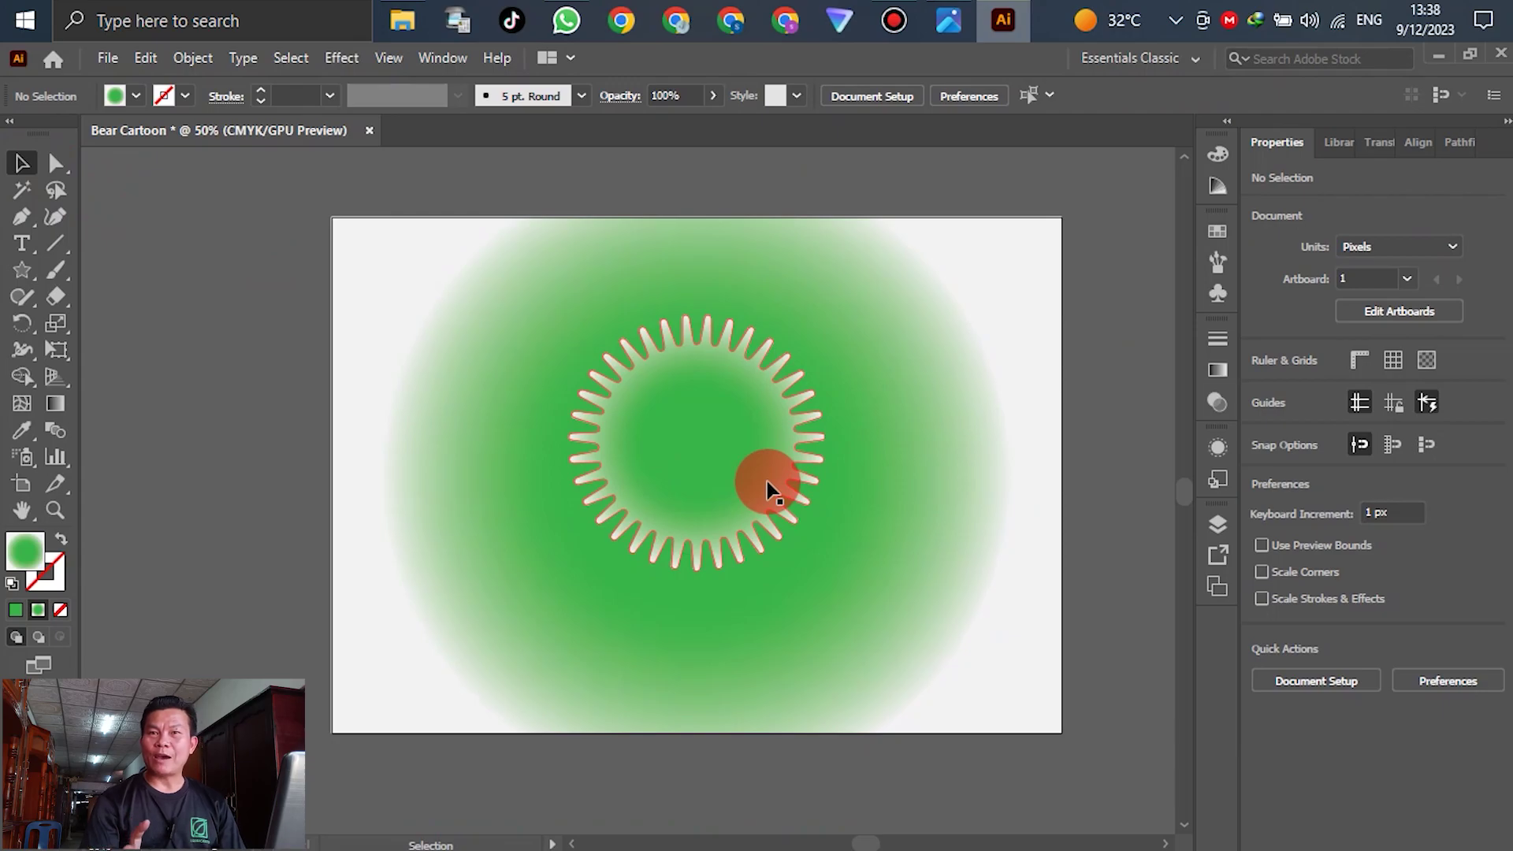
left_click(758, 418)
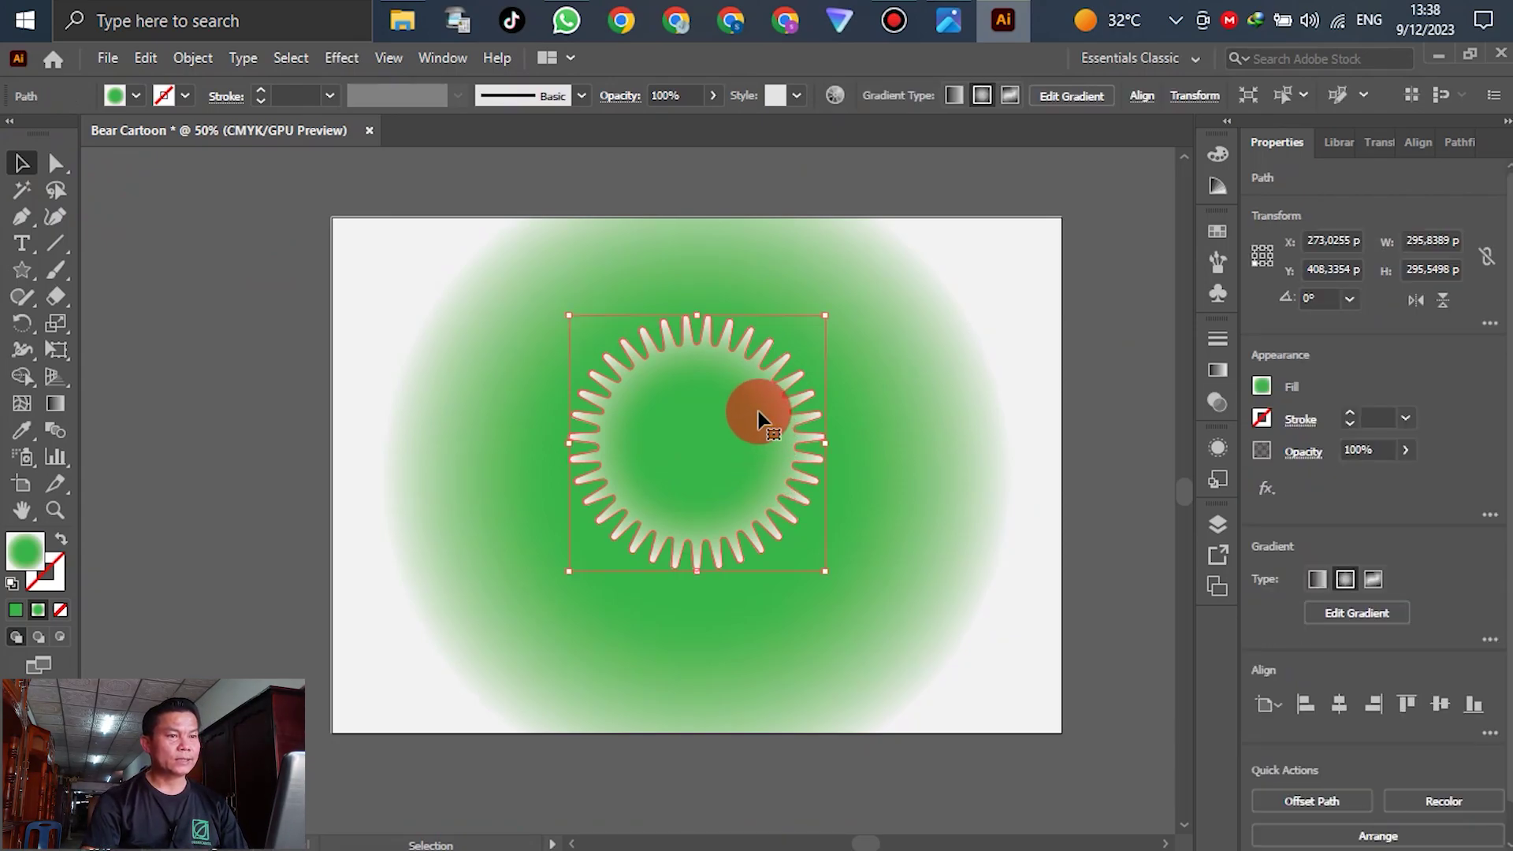
left_click(145, 59)
left_click(196, 163)
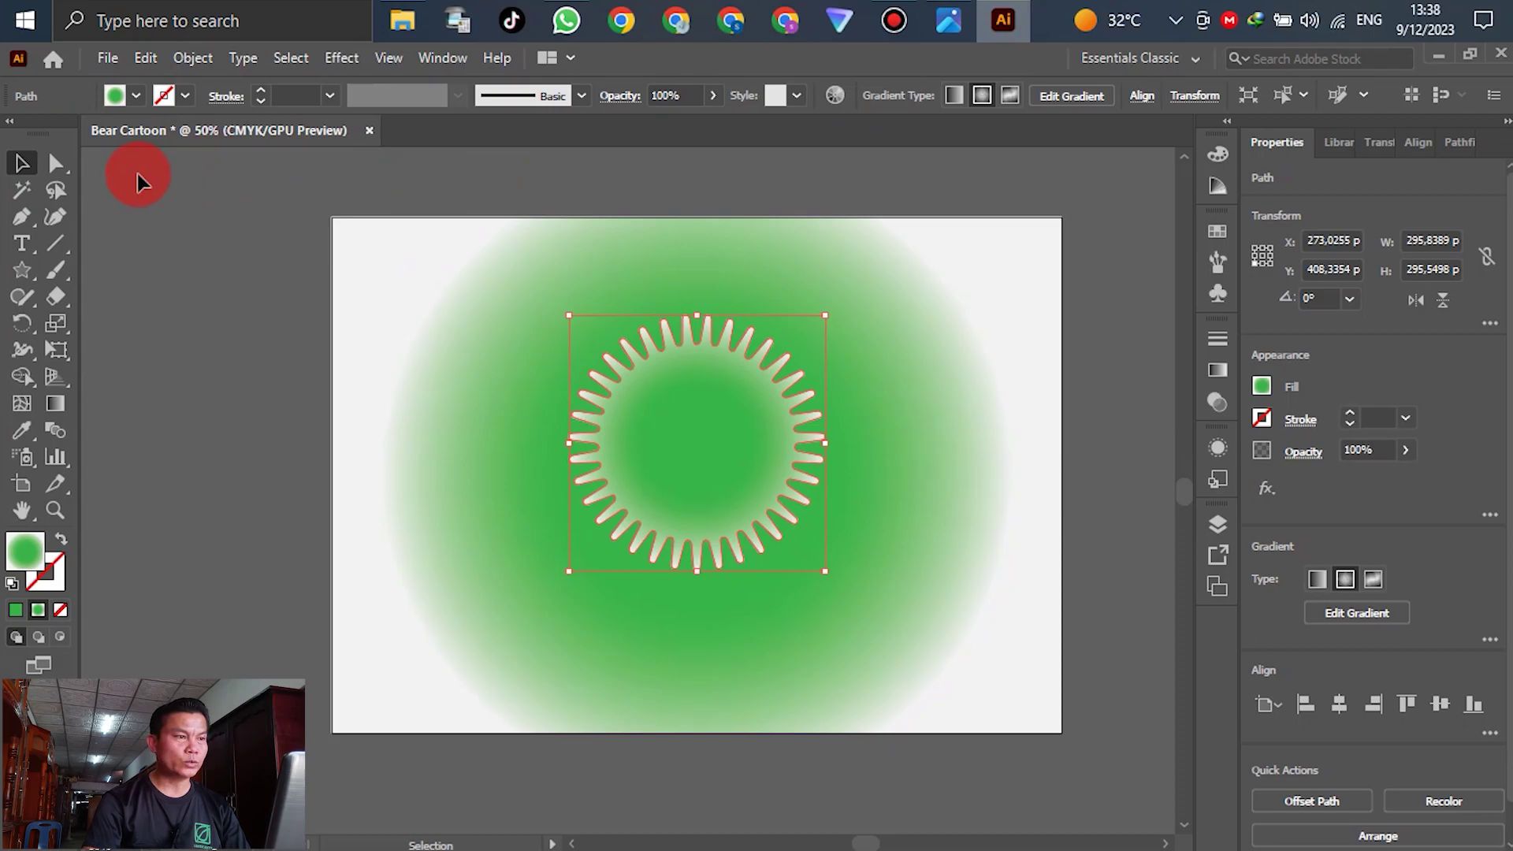
left_click(145, 58)
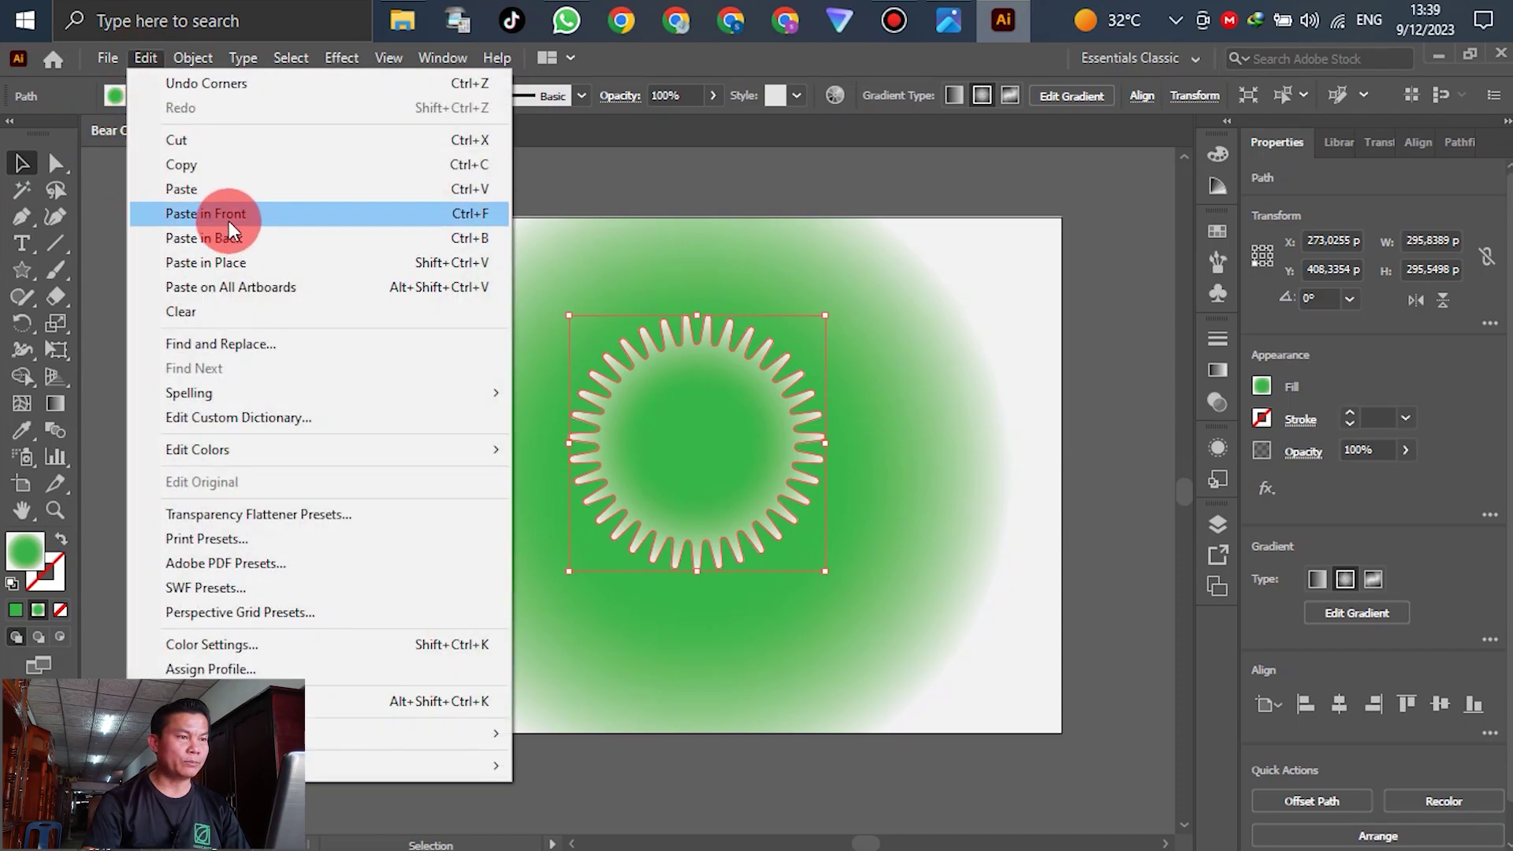
left_click(224, 213)
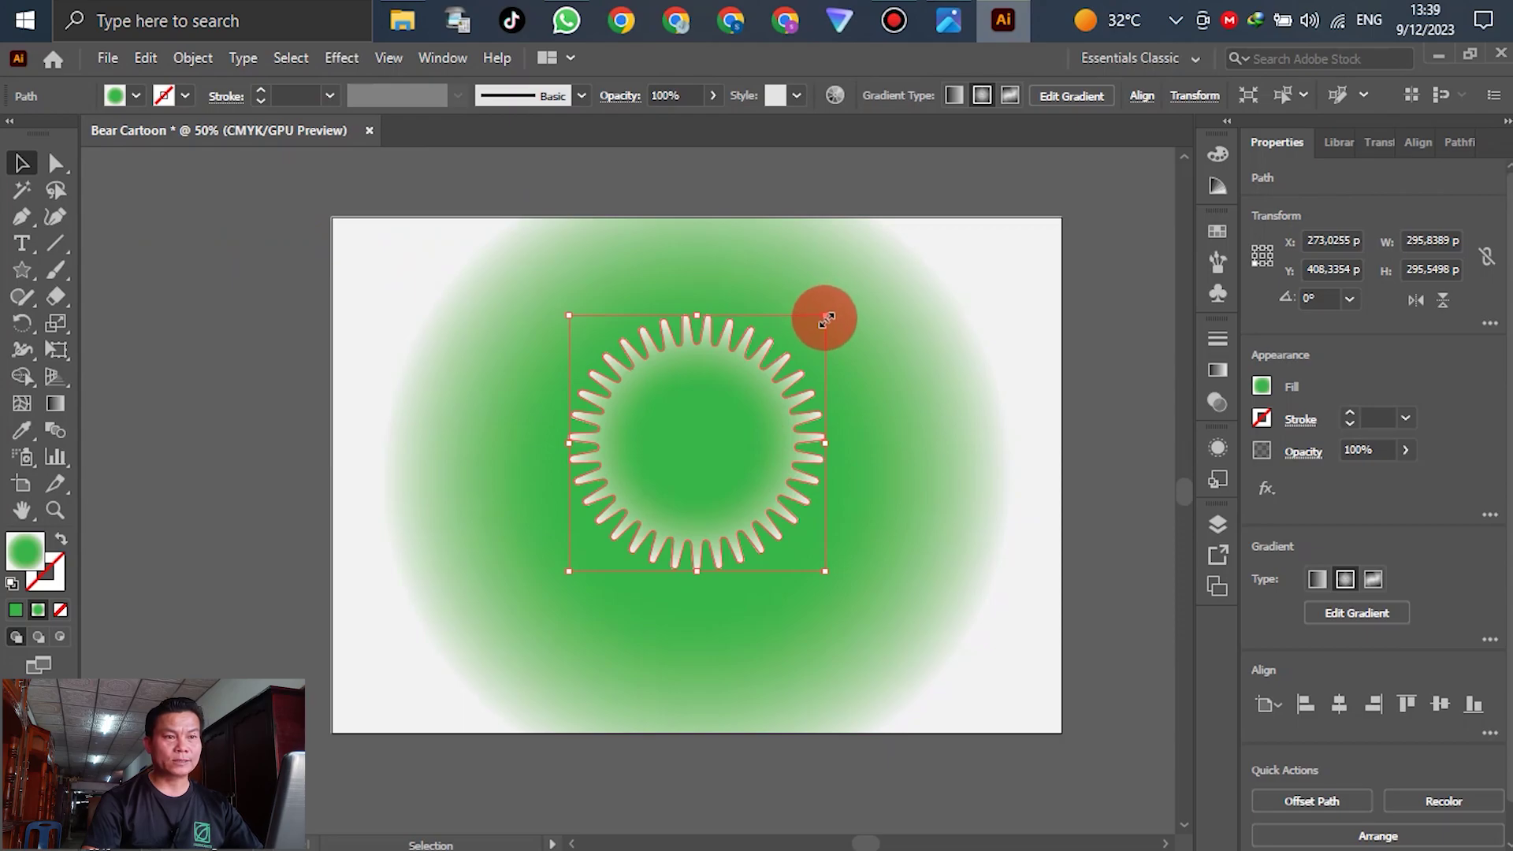
left_click_drag(828, 314, 717, 438)
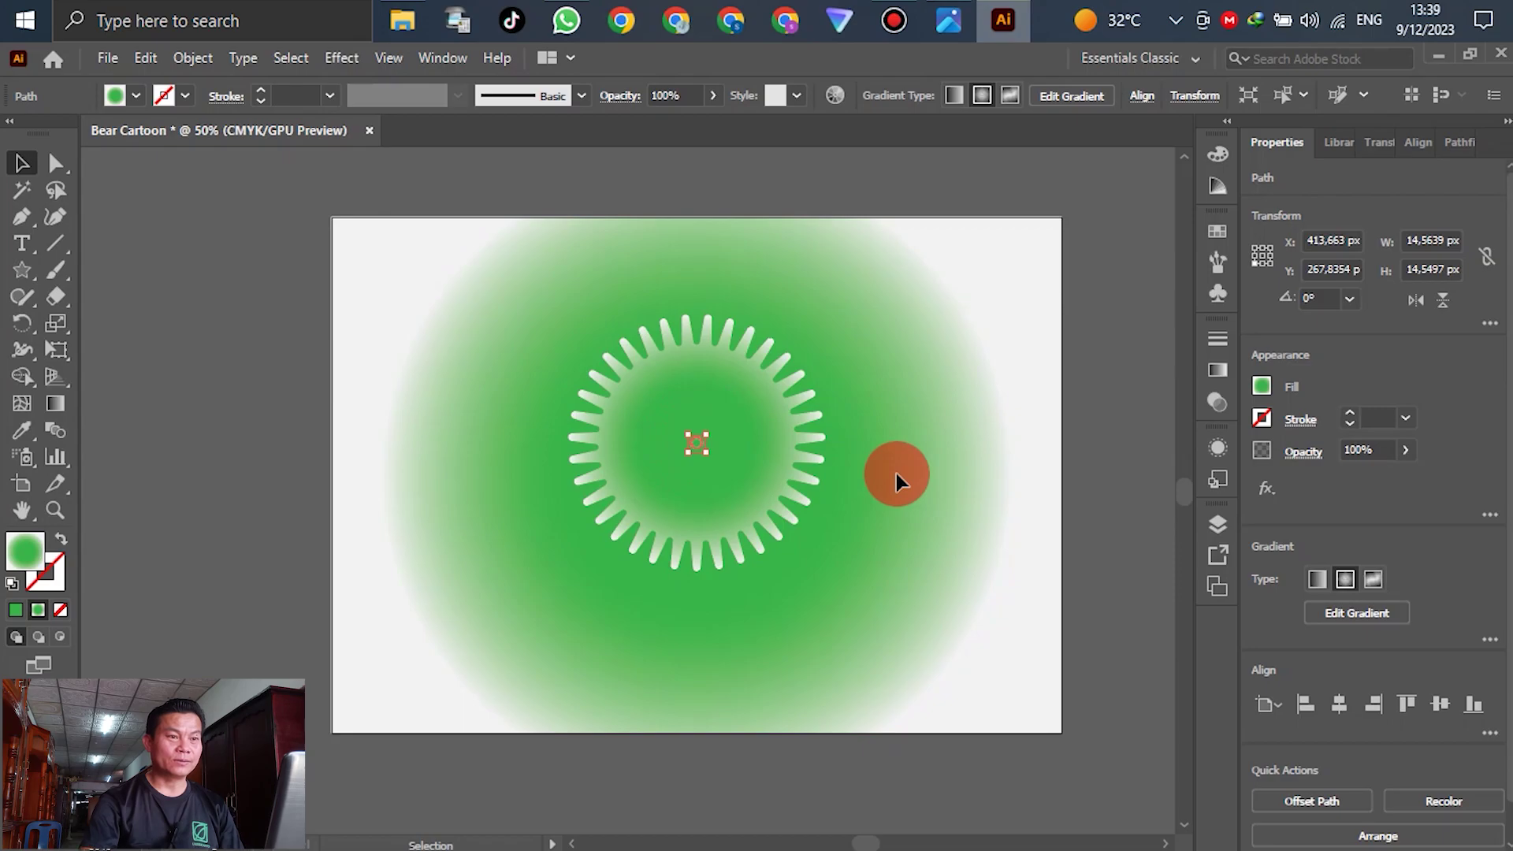
Step: Select both the large and the small star and set the blend spacing to Specified Steps with 100 steps
left_click(807, 519)
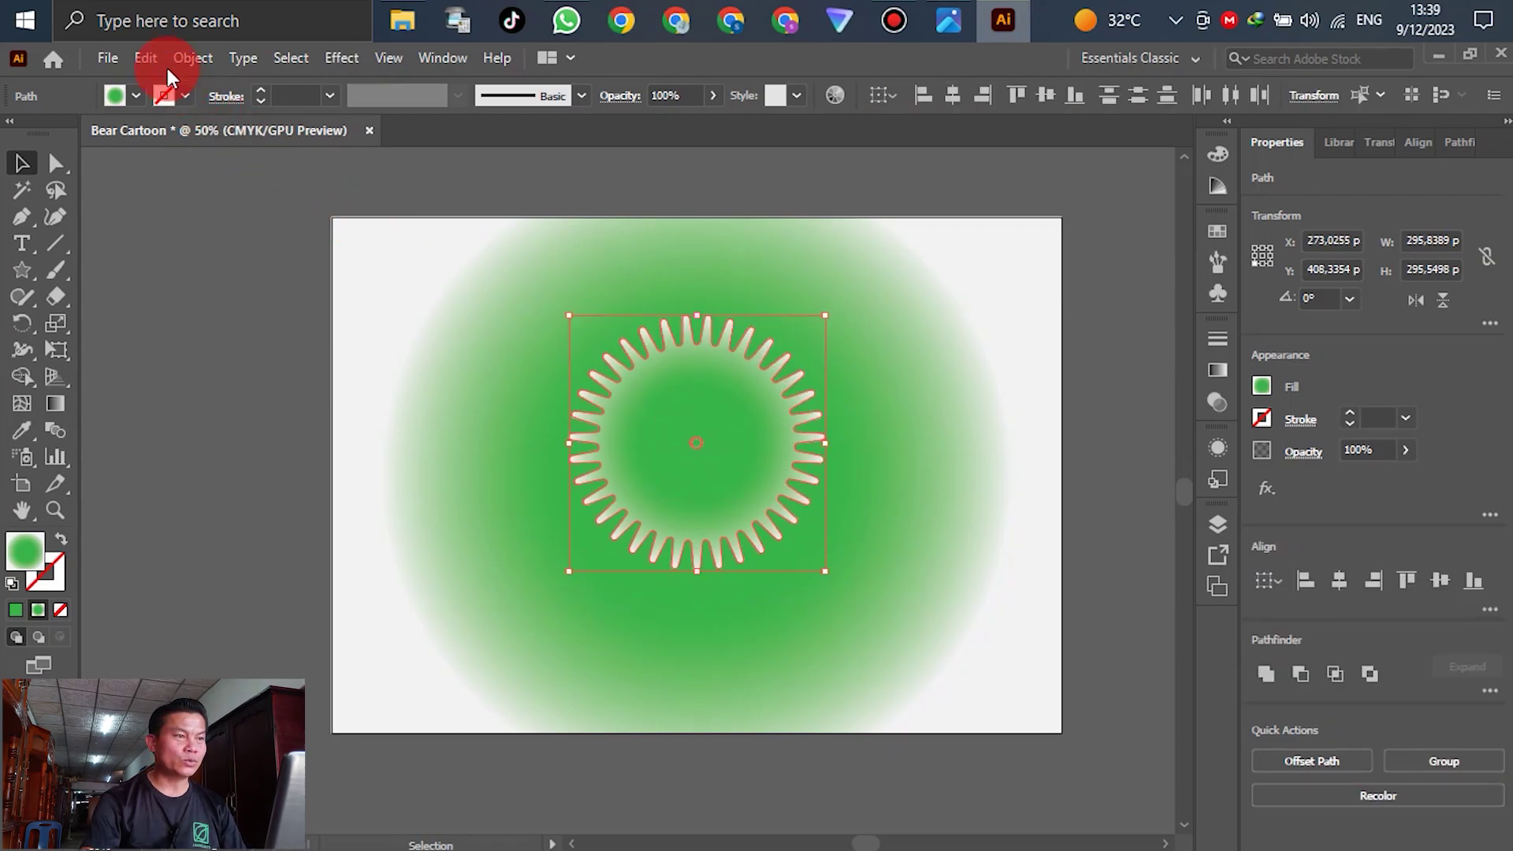
left_click(194, 58)
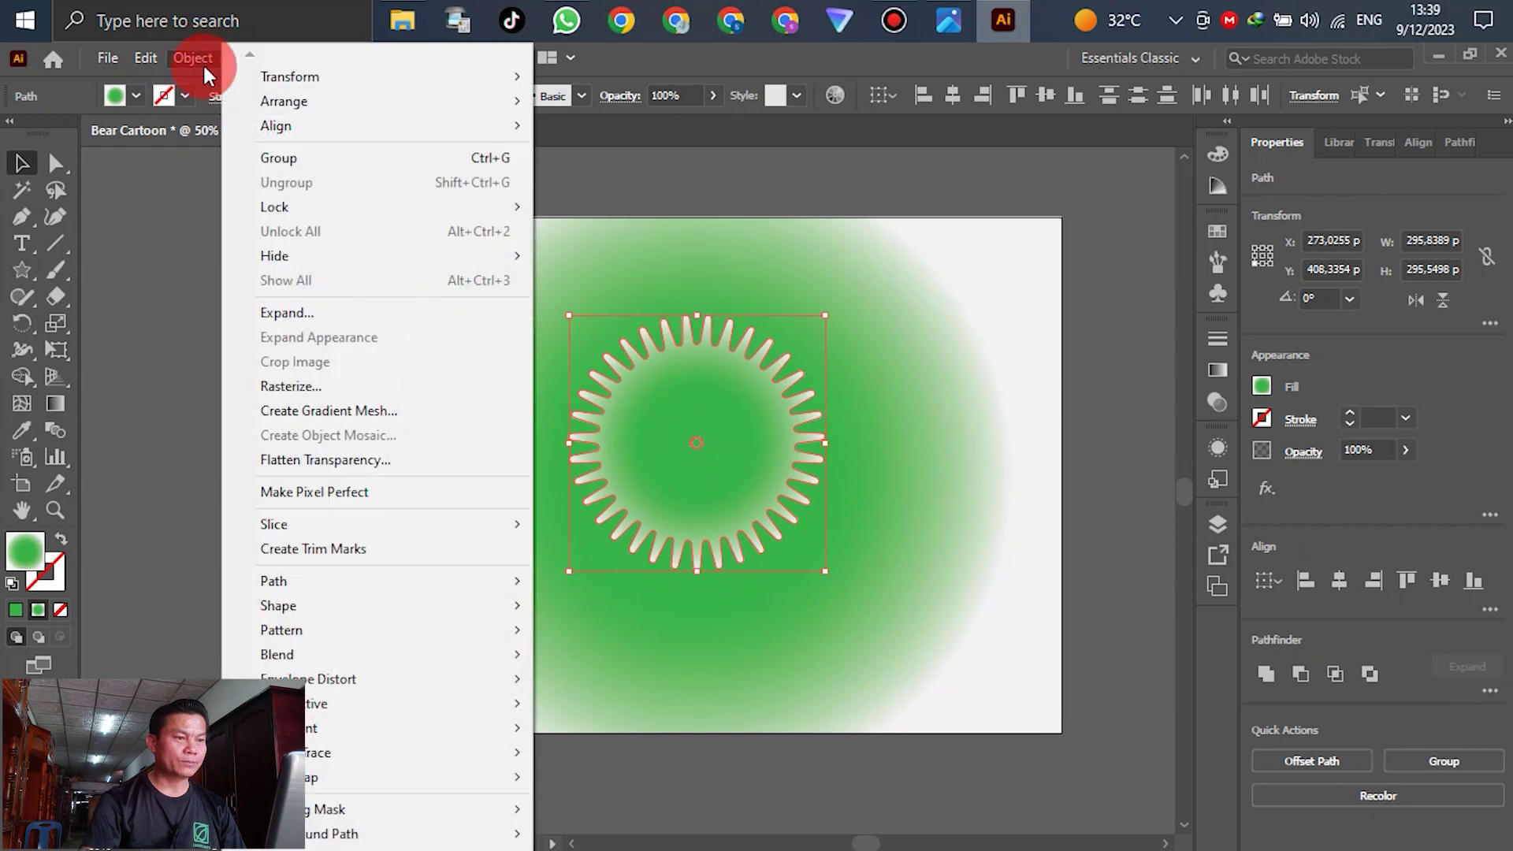
left_click(309, 660)
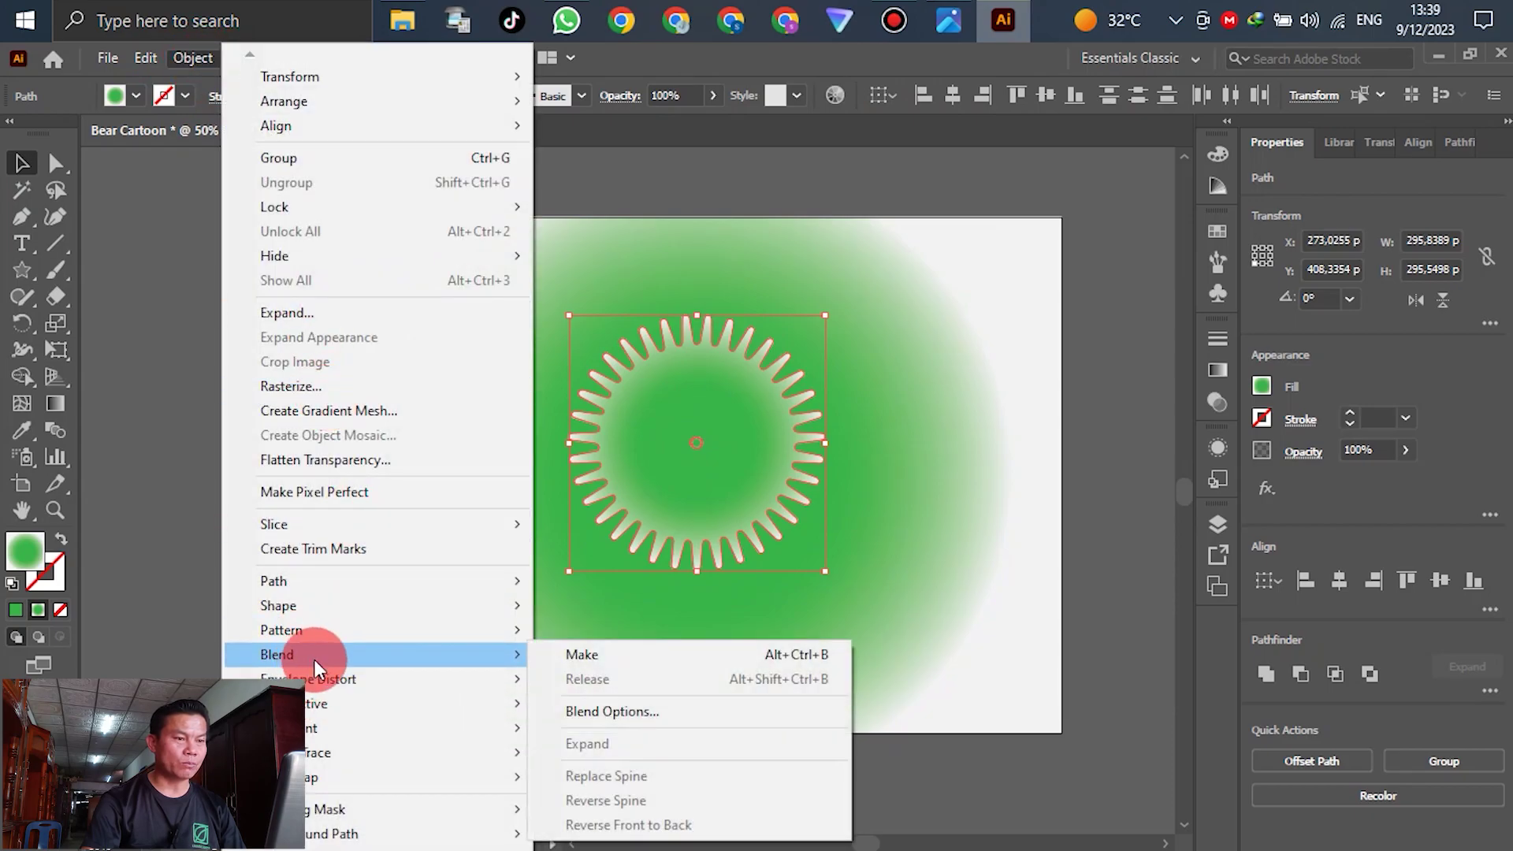
left_click(671, 714)
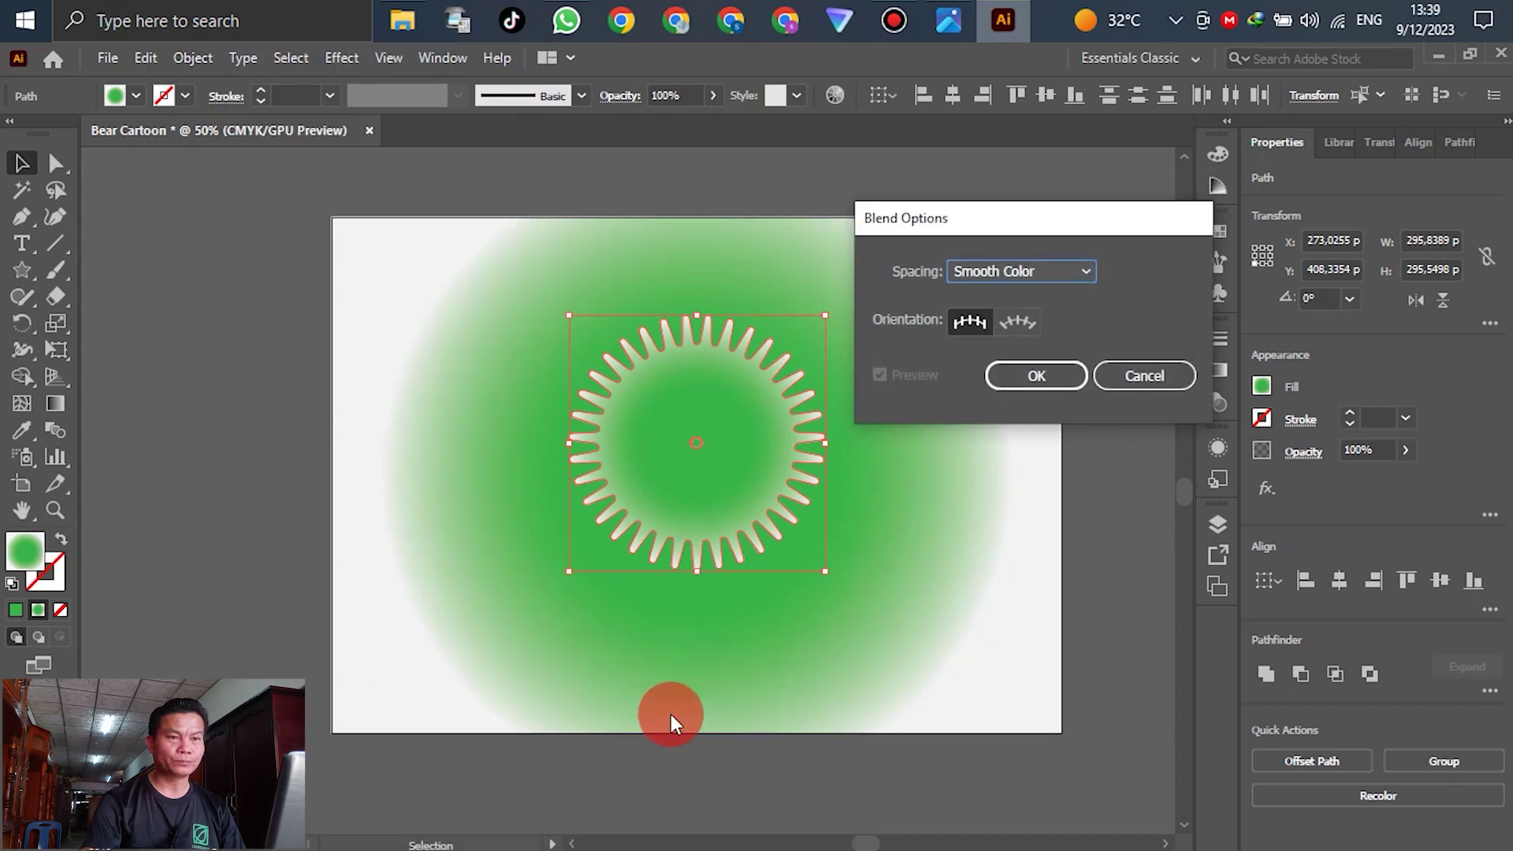
left_click(1073, 272)
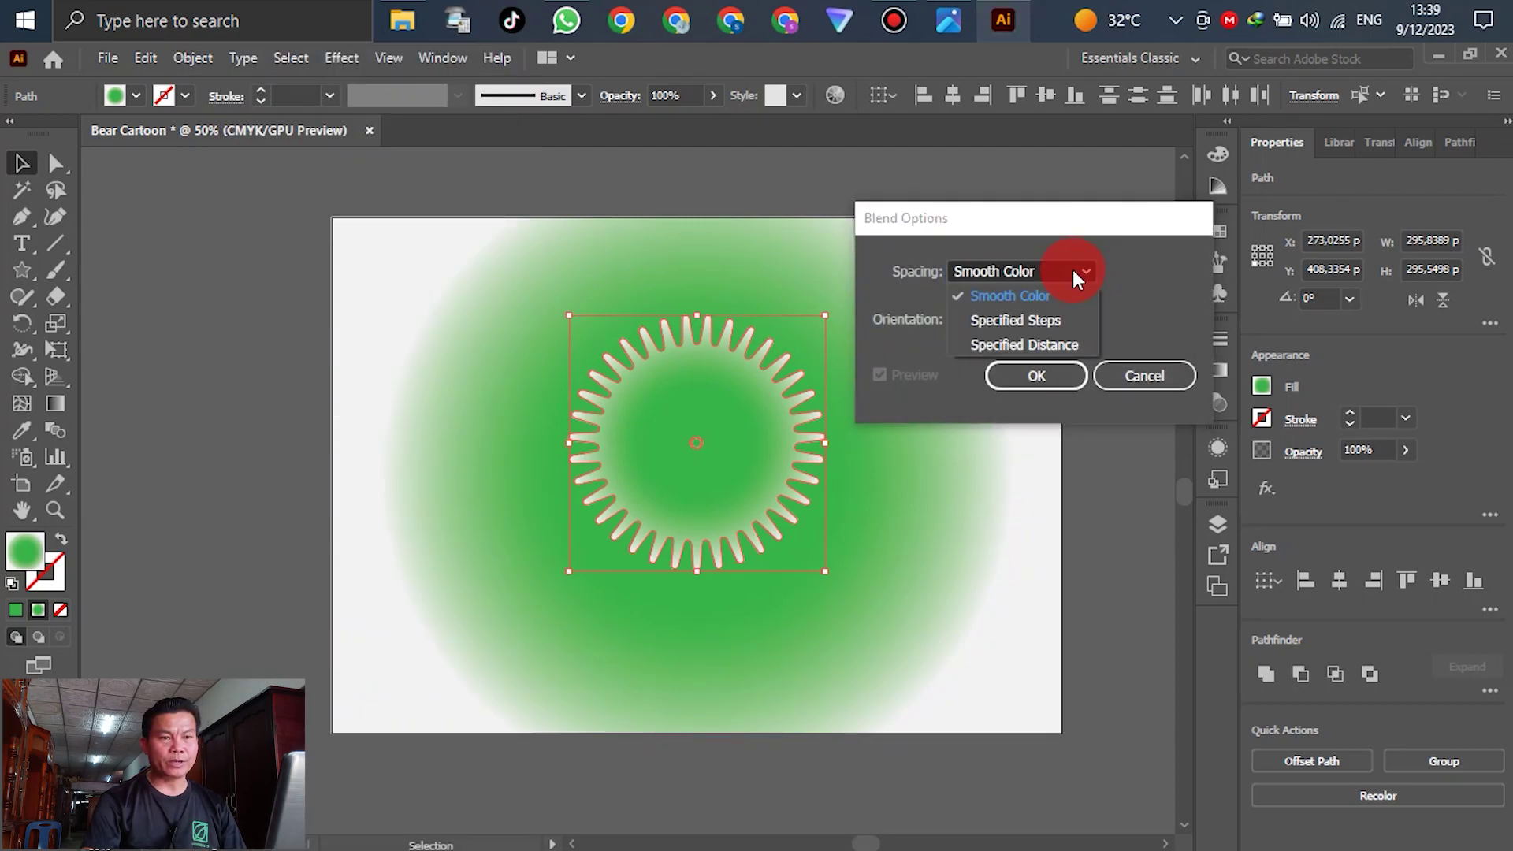
left_click(1014, 324)
left_click(1137, 271)
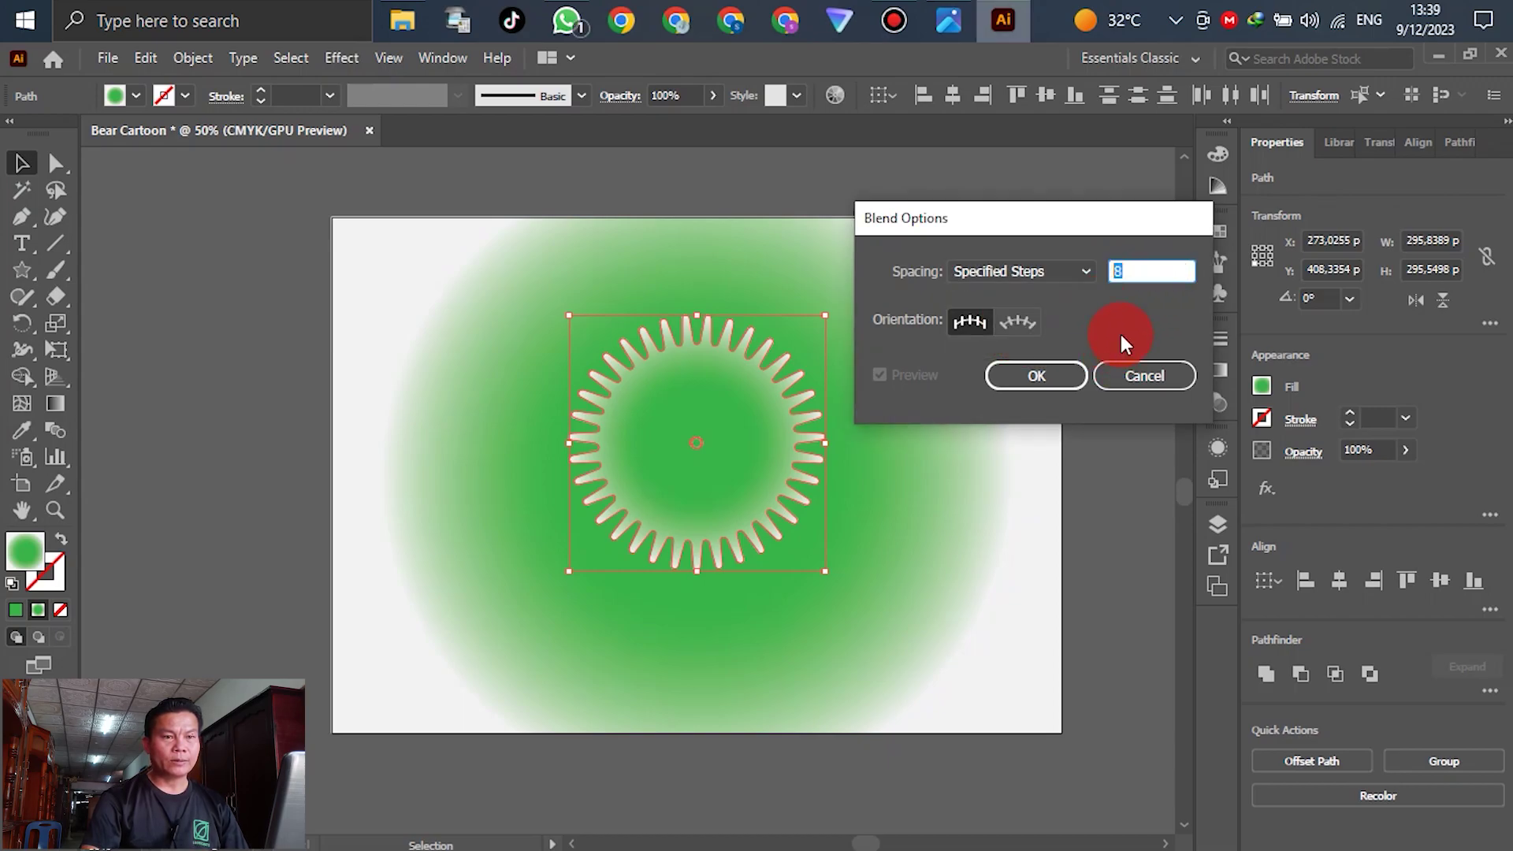
type("100")
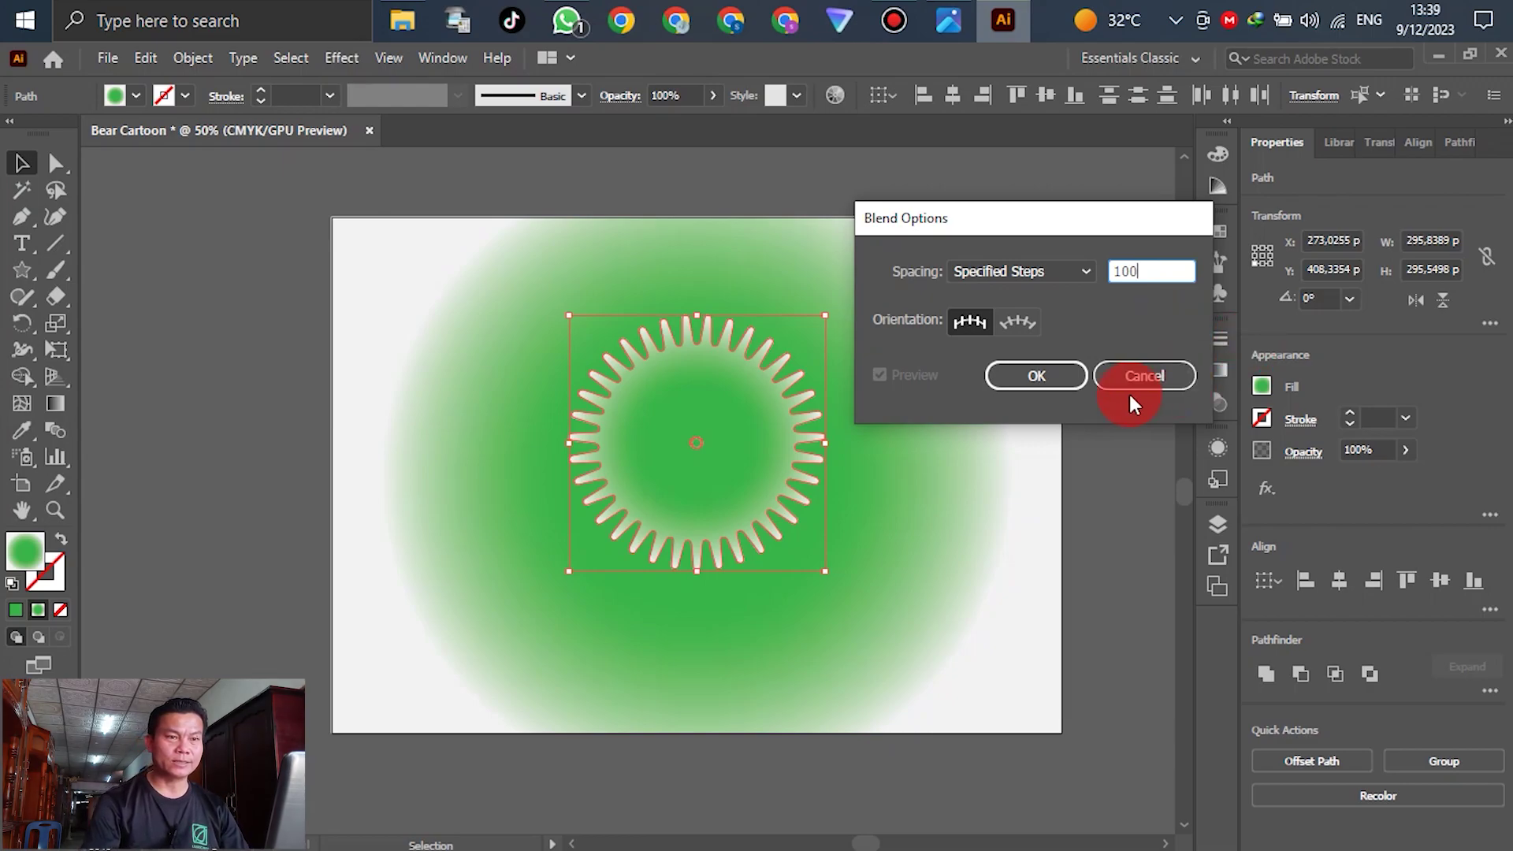
left_click(1070, 385)
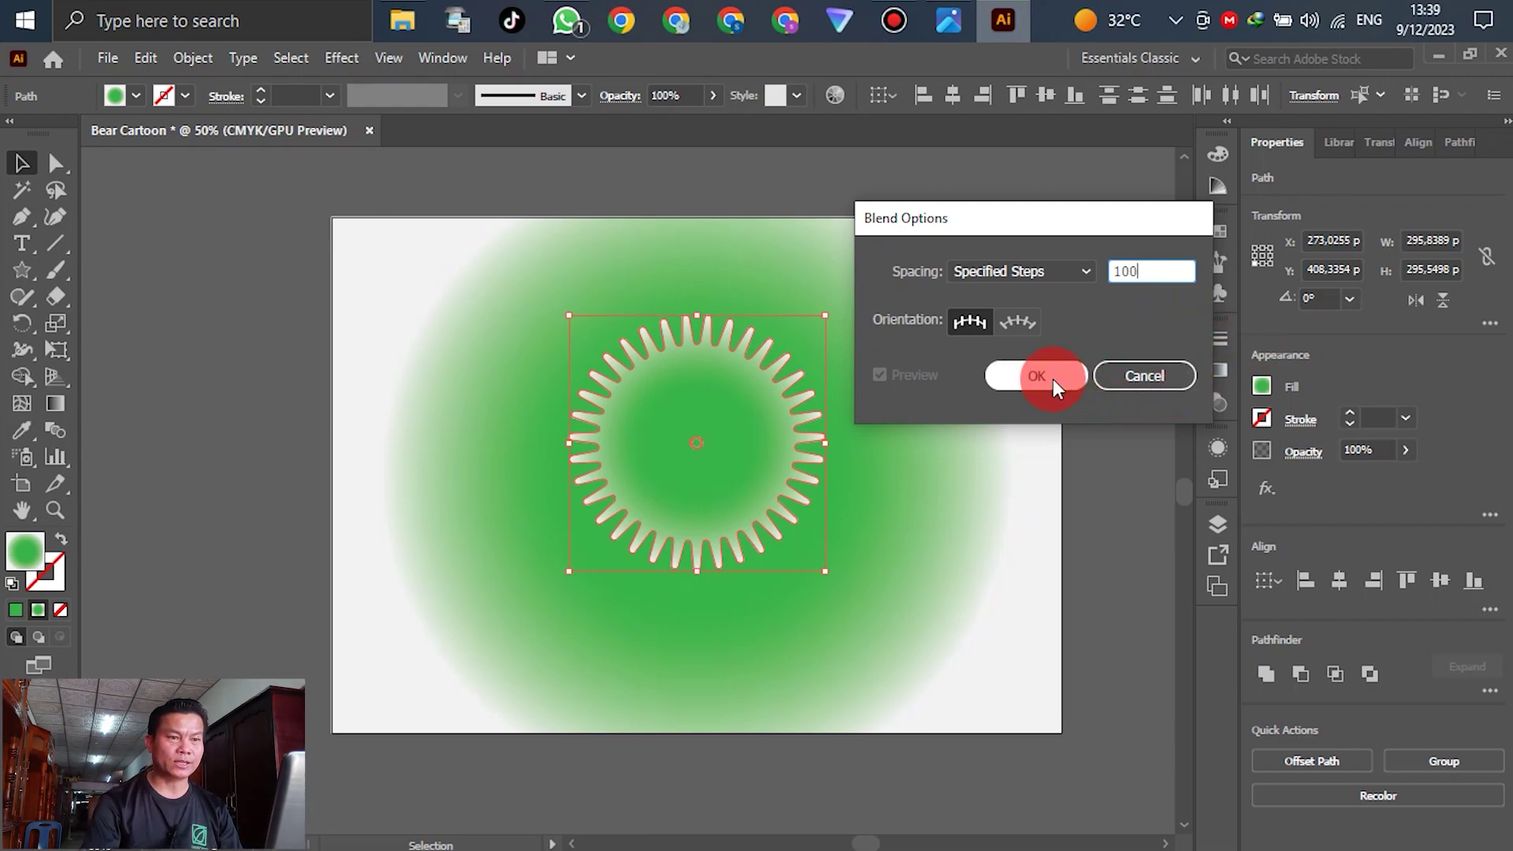
left_click(1050, 380)
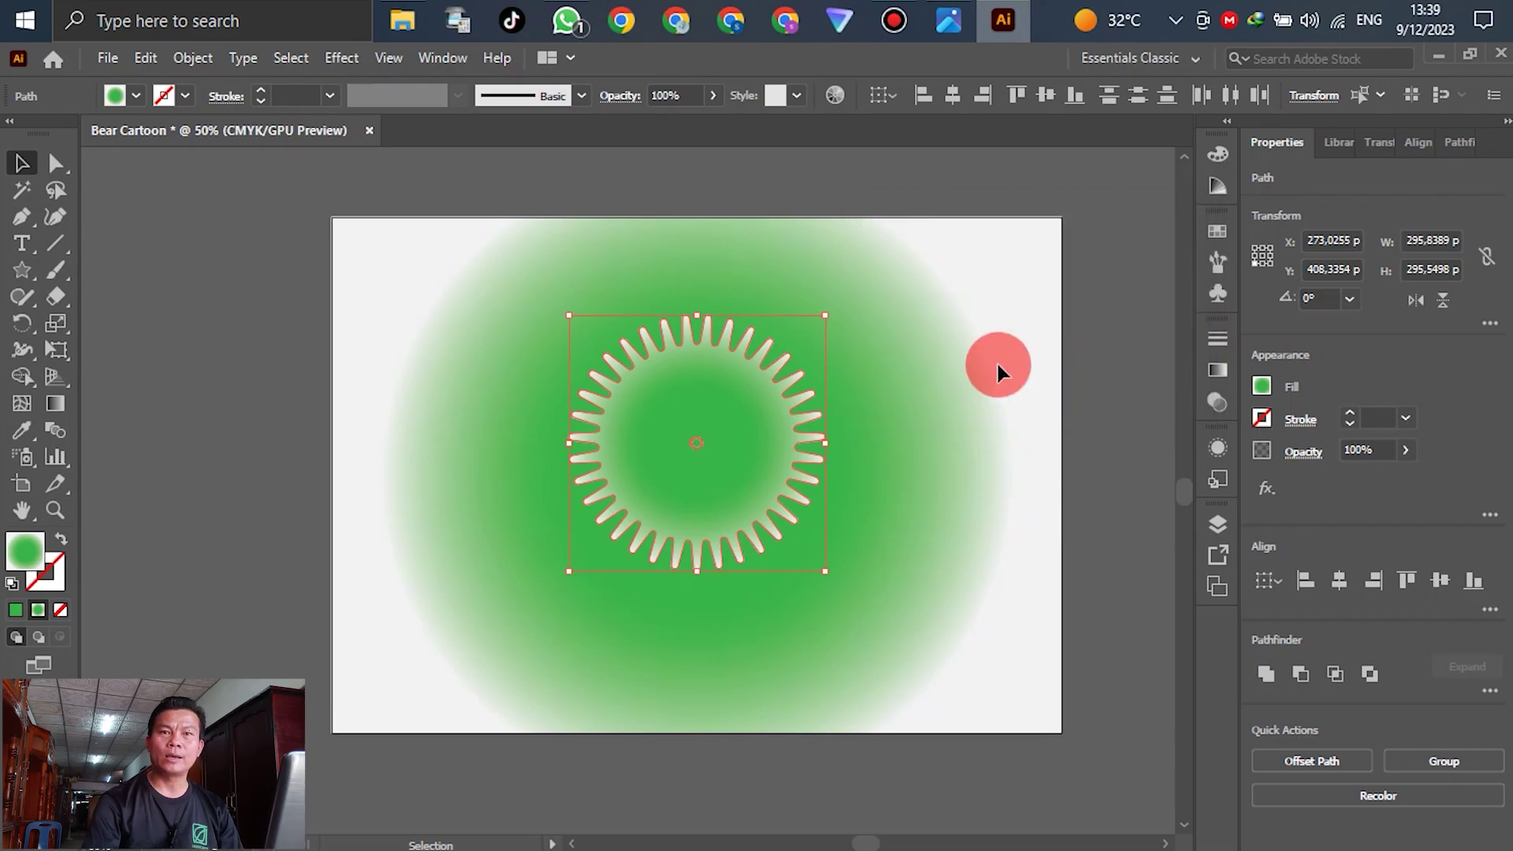
Step: Make a blend between the large and the small star, and deselect it
left_click(192, 58)
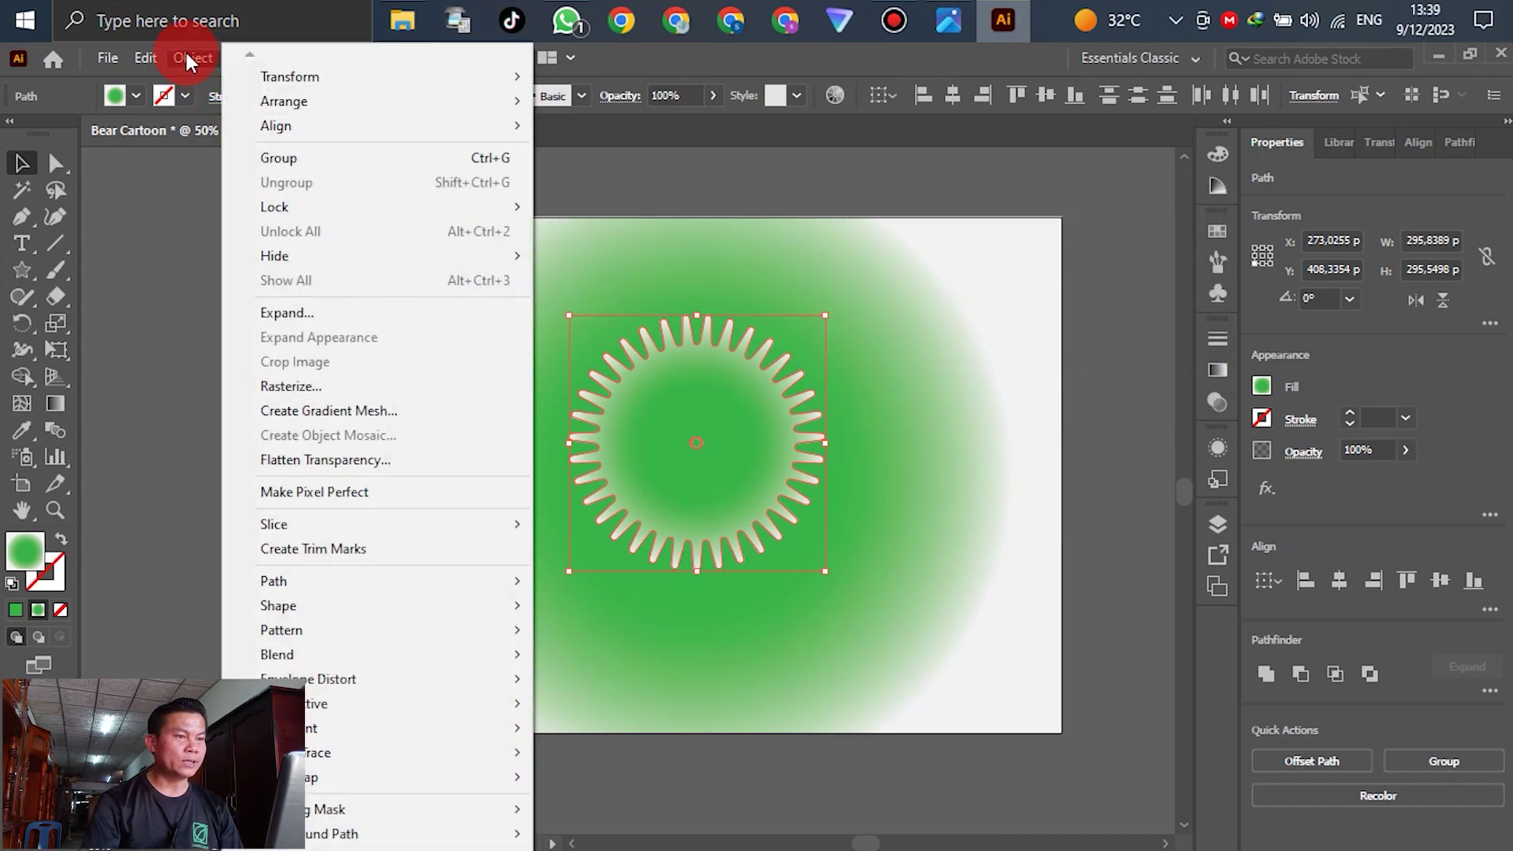
mouse_move(334, 654)
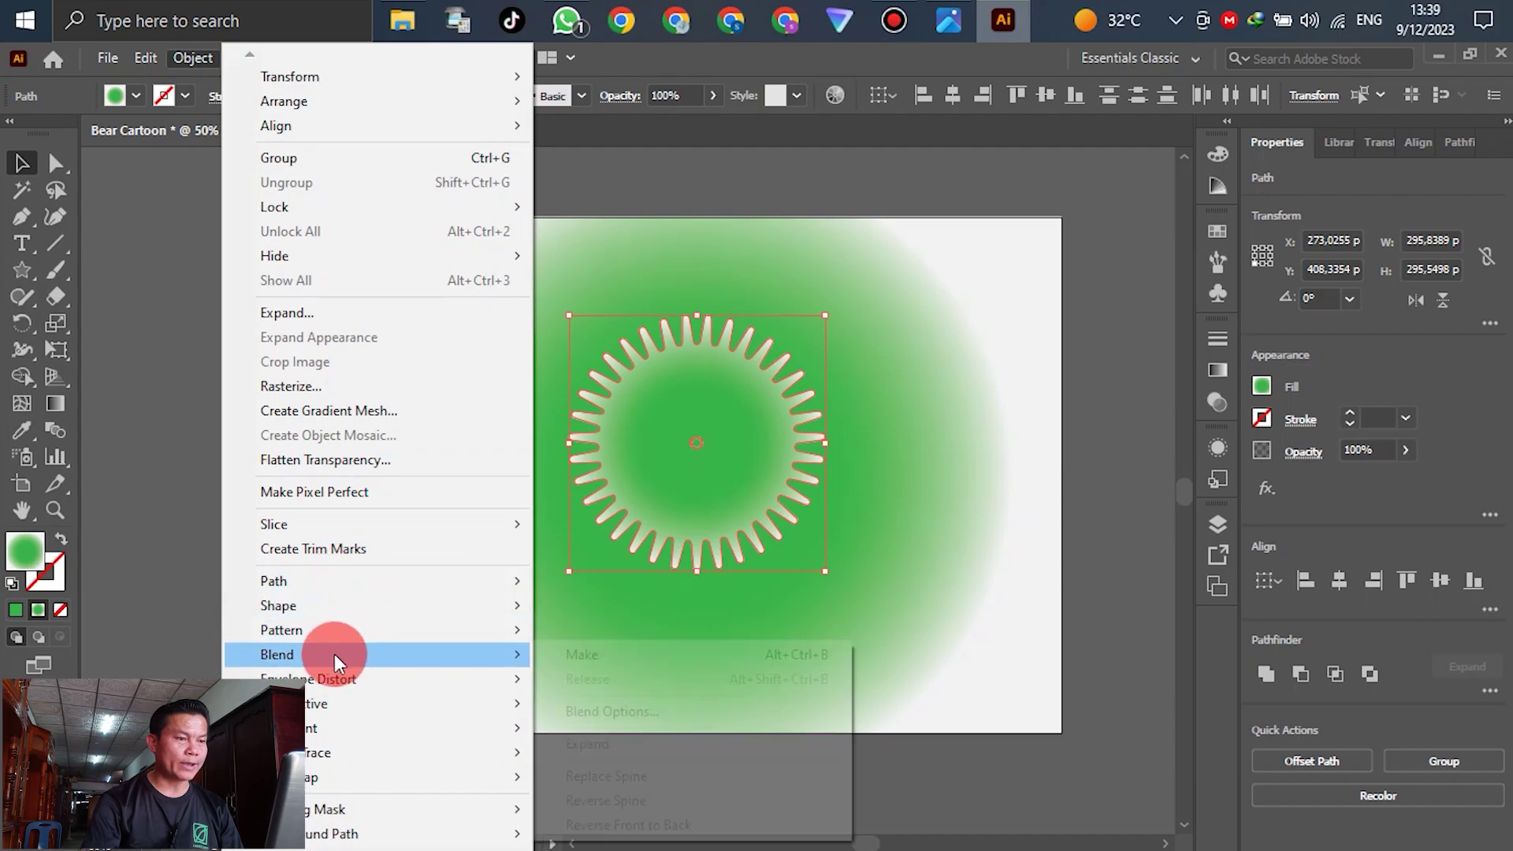
left_click(721, 651)
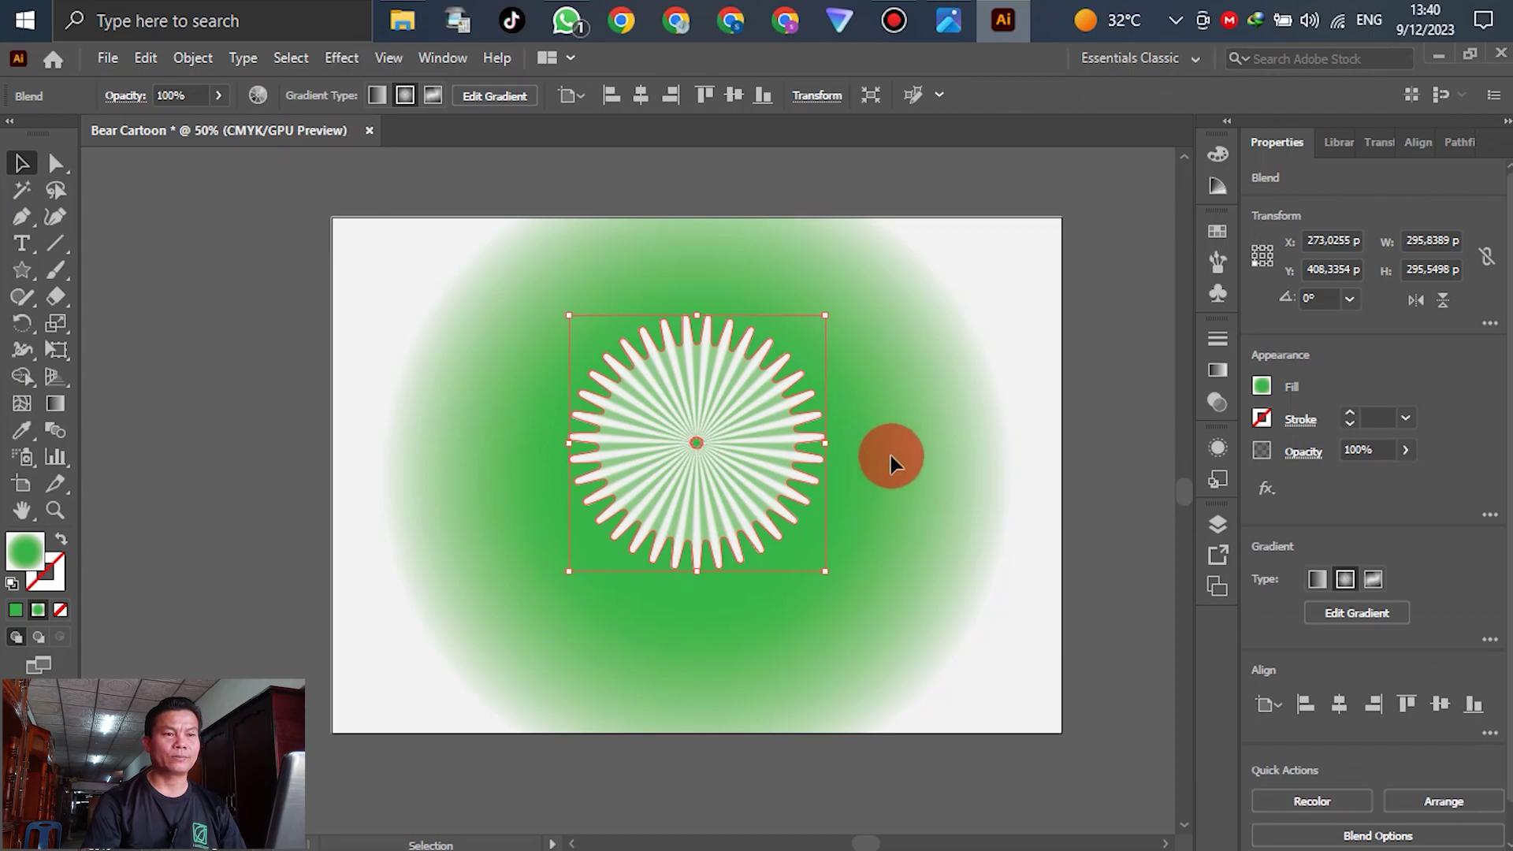
left_click(1109, 446)
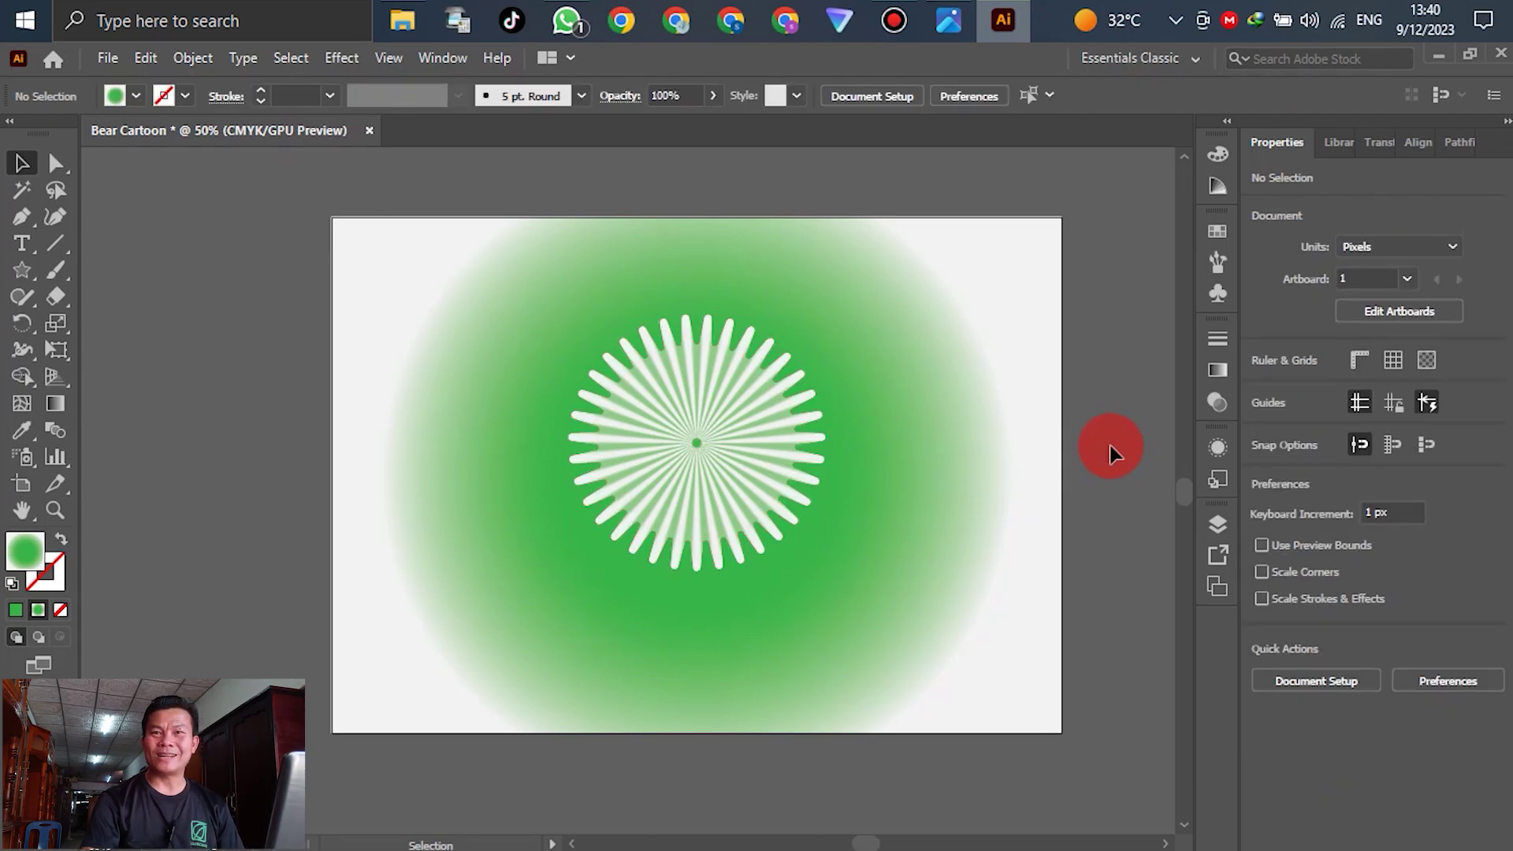
Step: Apply a Pucker & Bloat effect of -20% to the blended star, and deselect it
left_click_drag(502, 288, 899, 580)
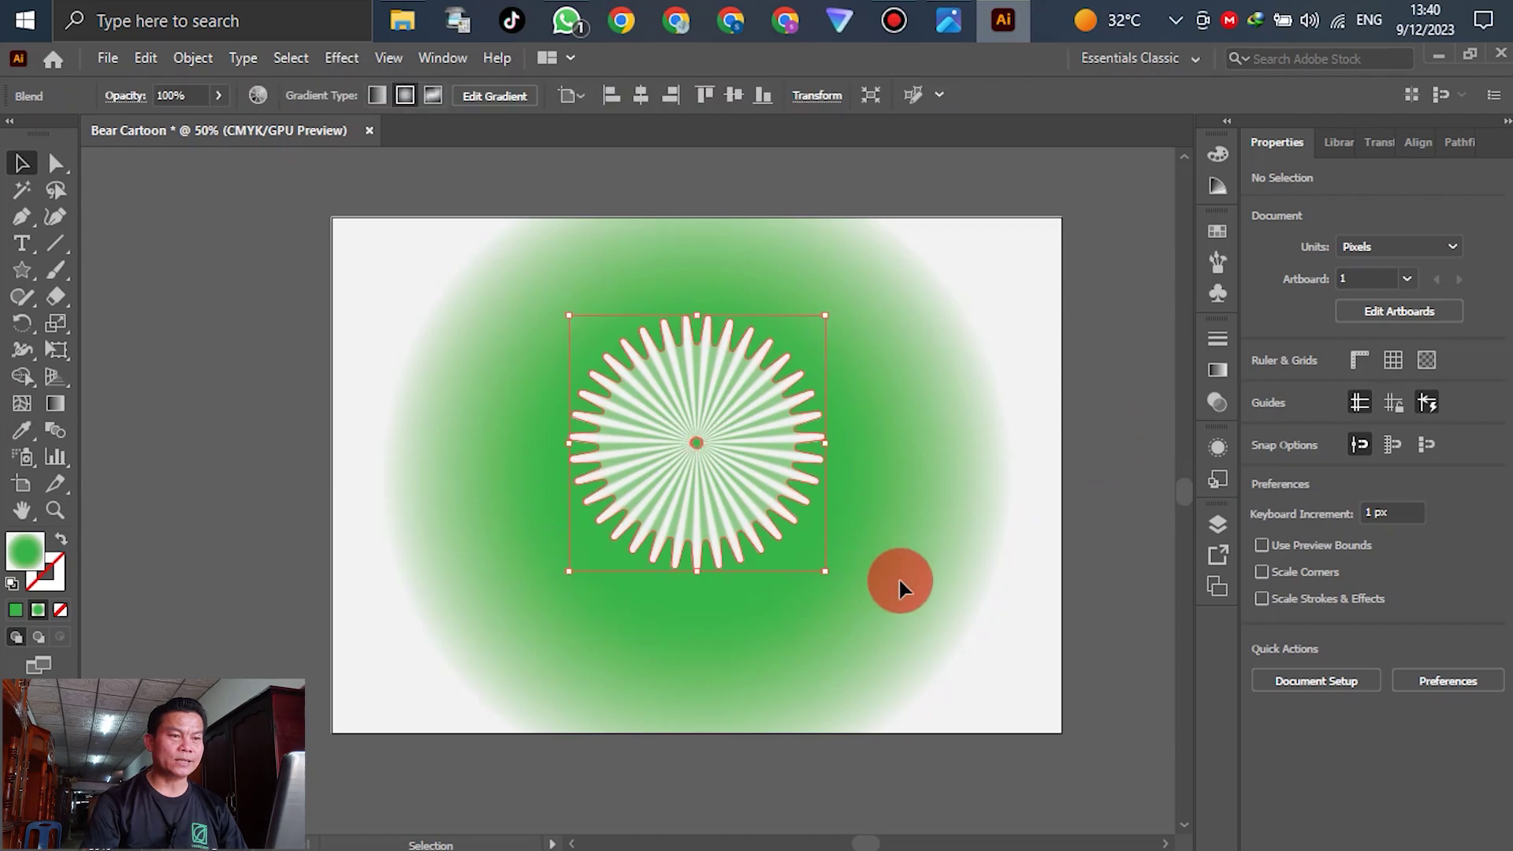
left_click(342, 56)
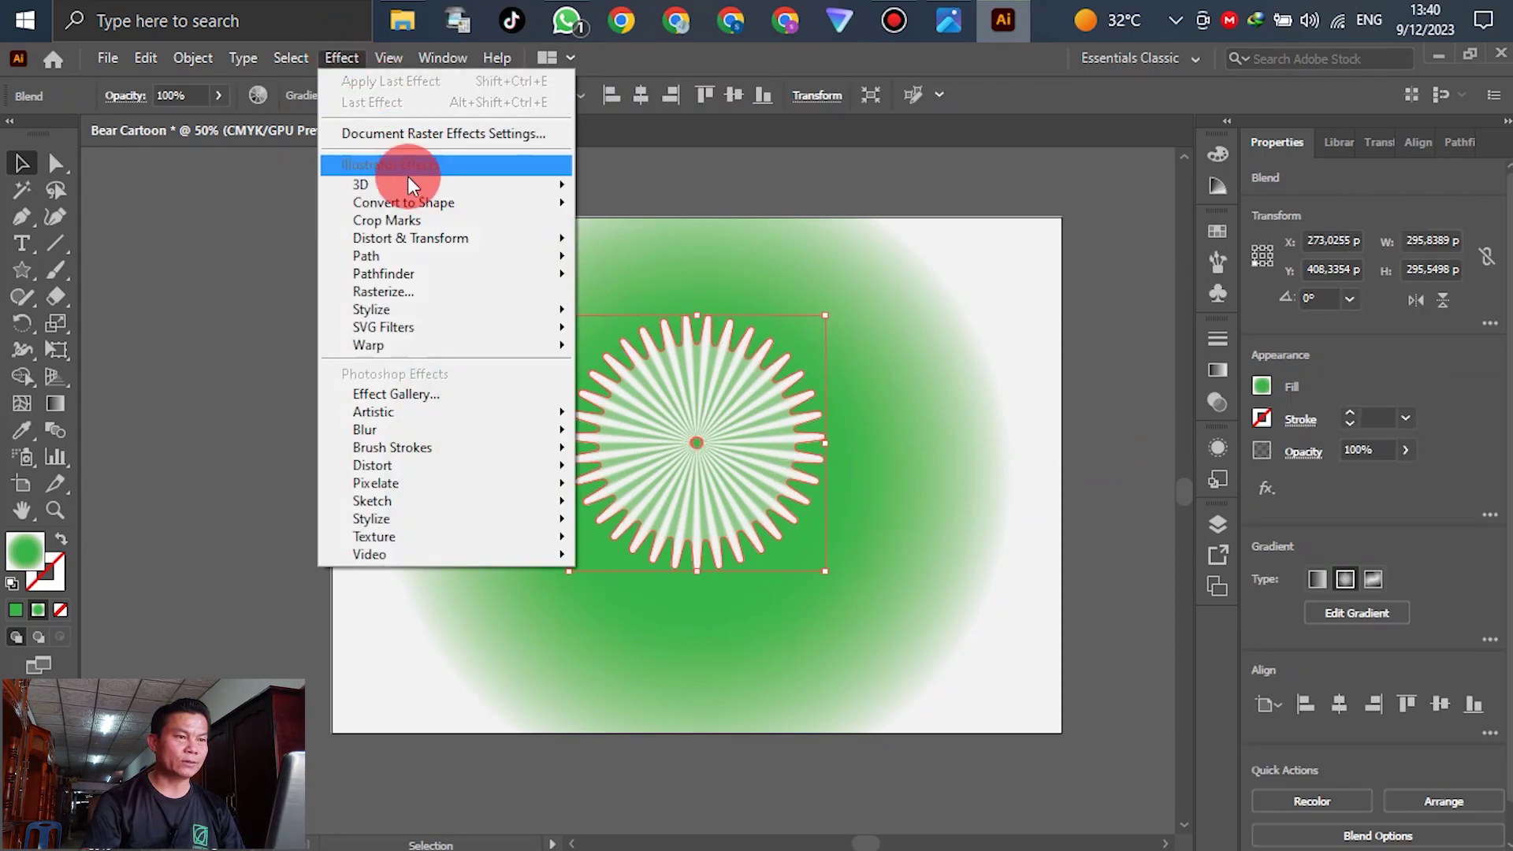
mouse_move(423, 241)
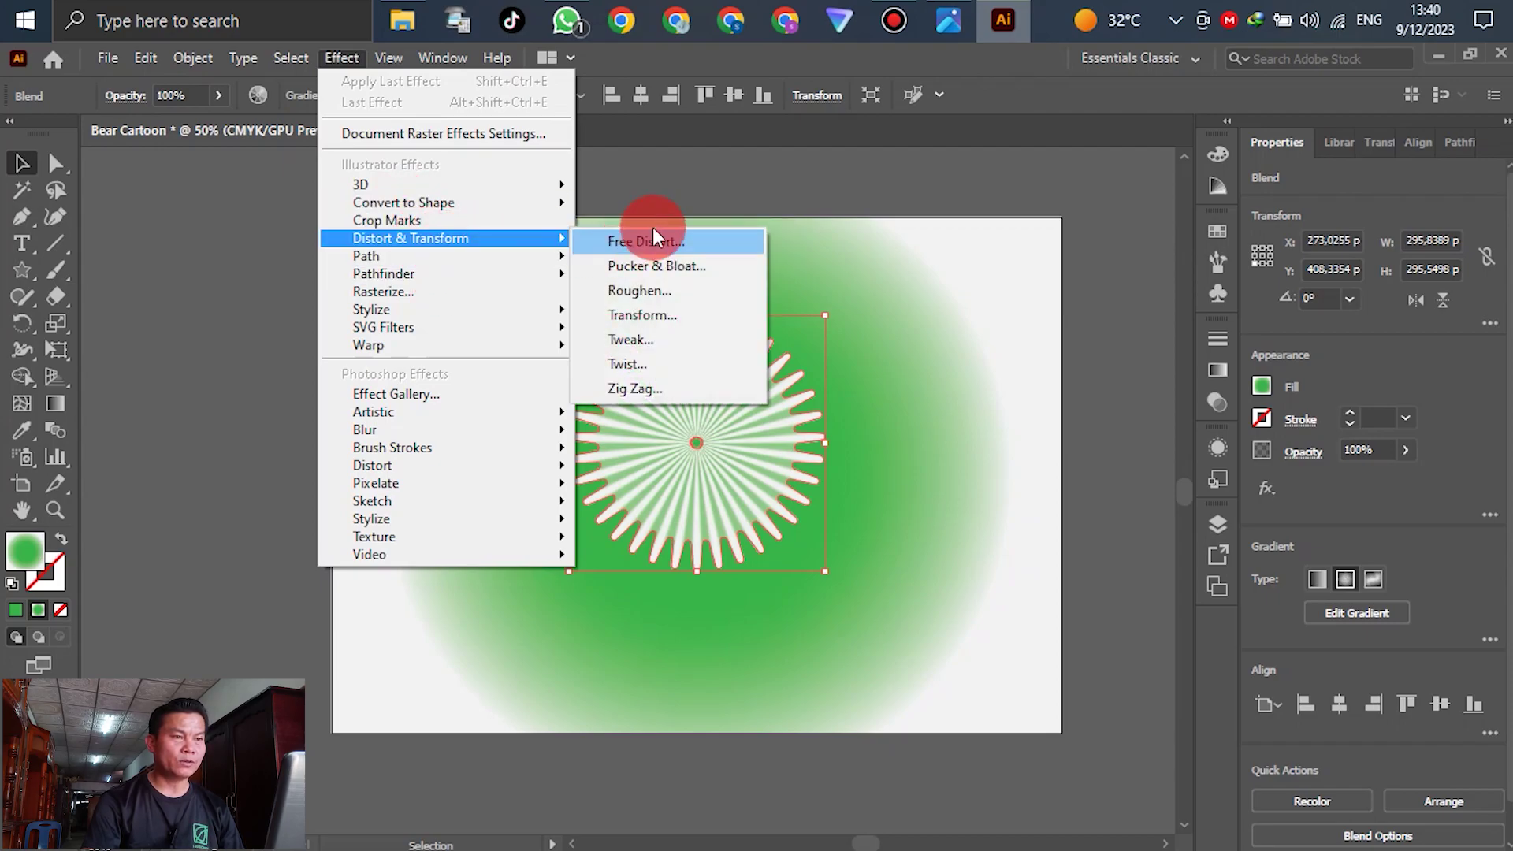
left_click(669, 273)
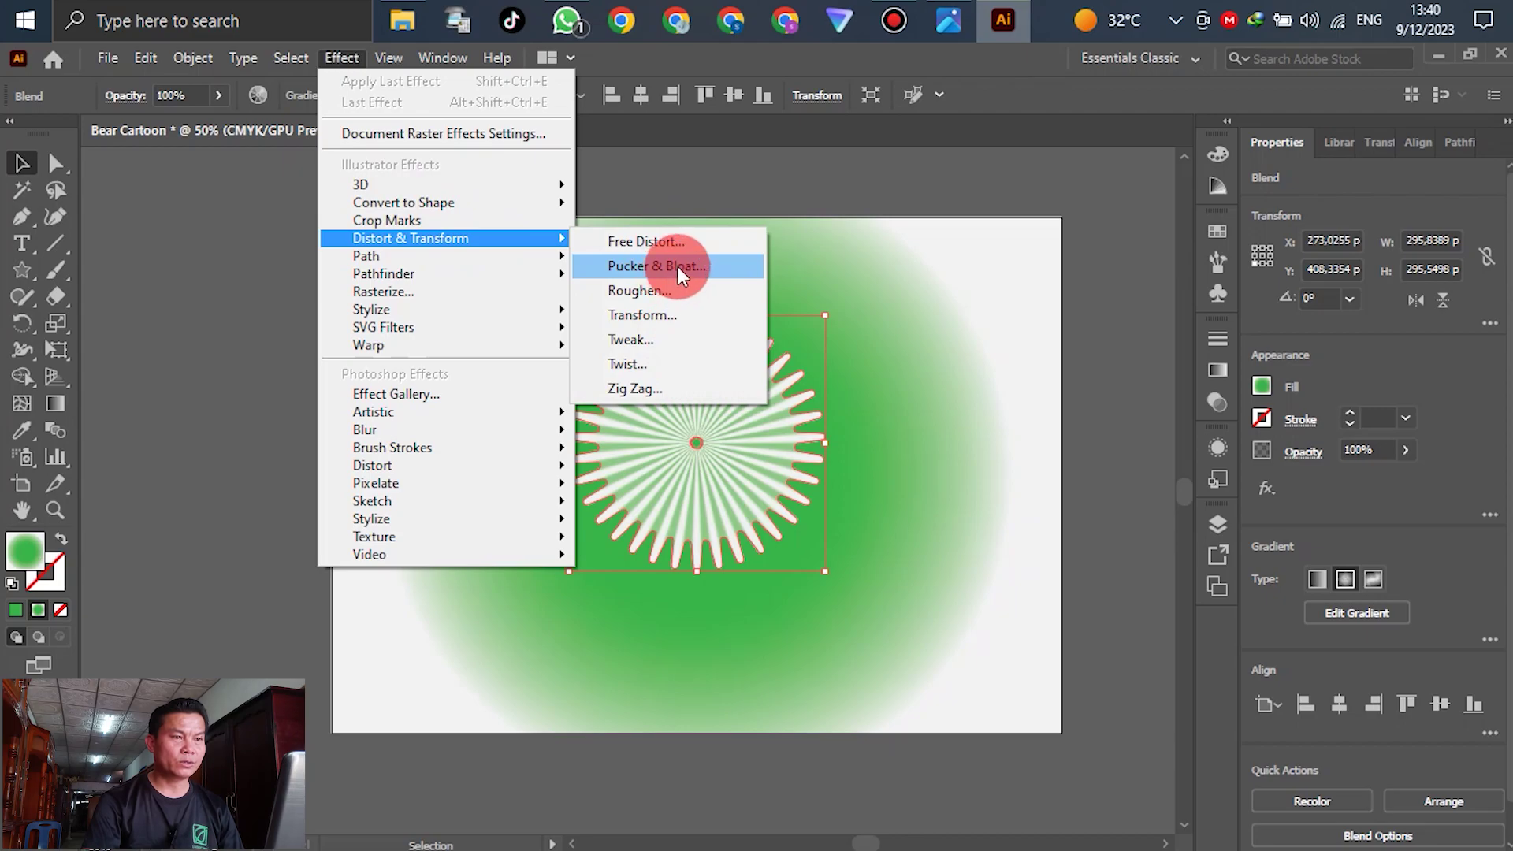
left_click(678, 267)
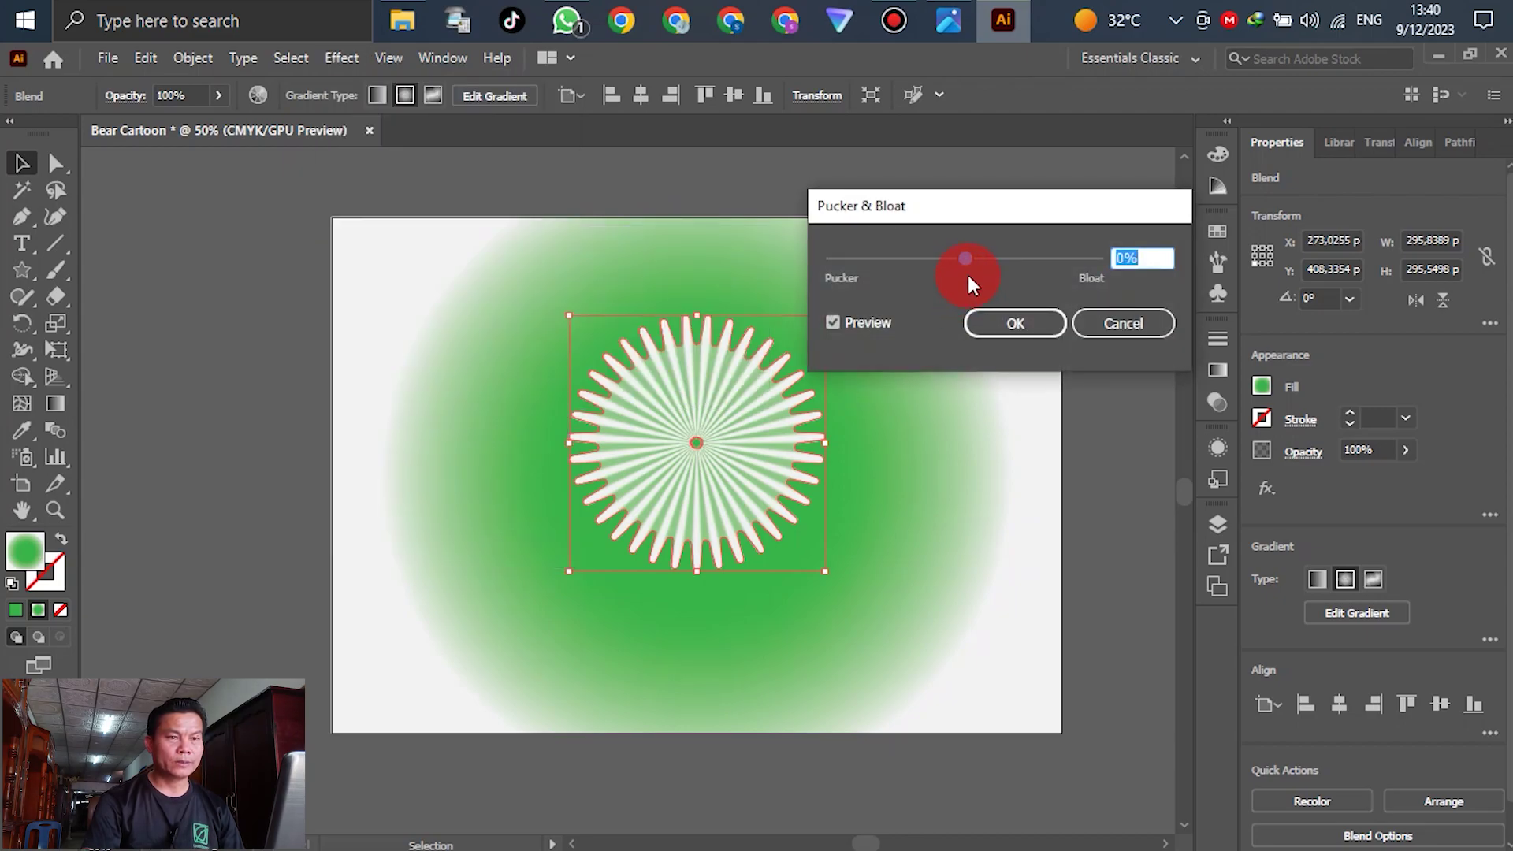
left_click_drag(962, 257, 950, 262)
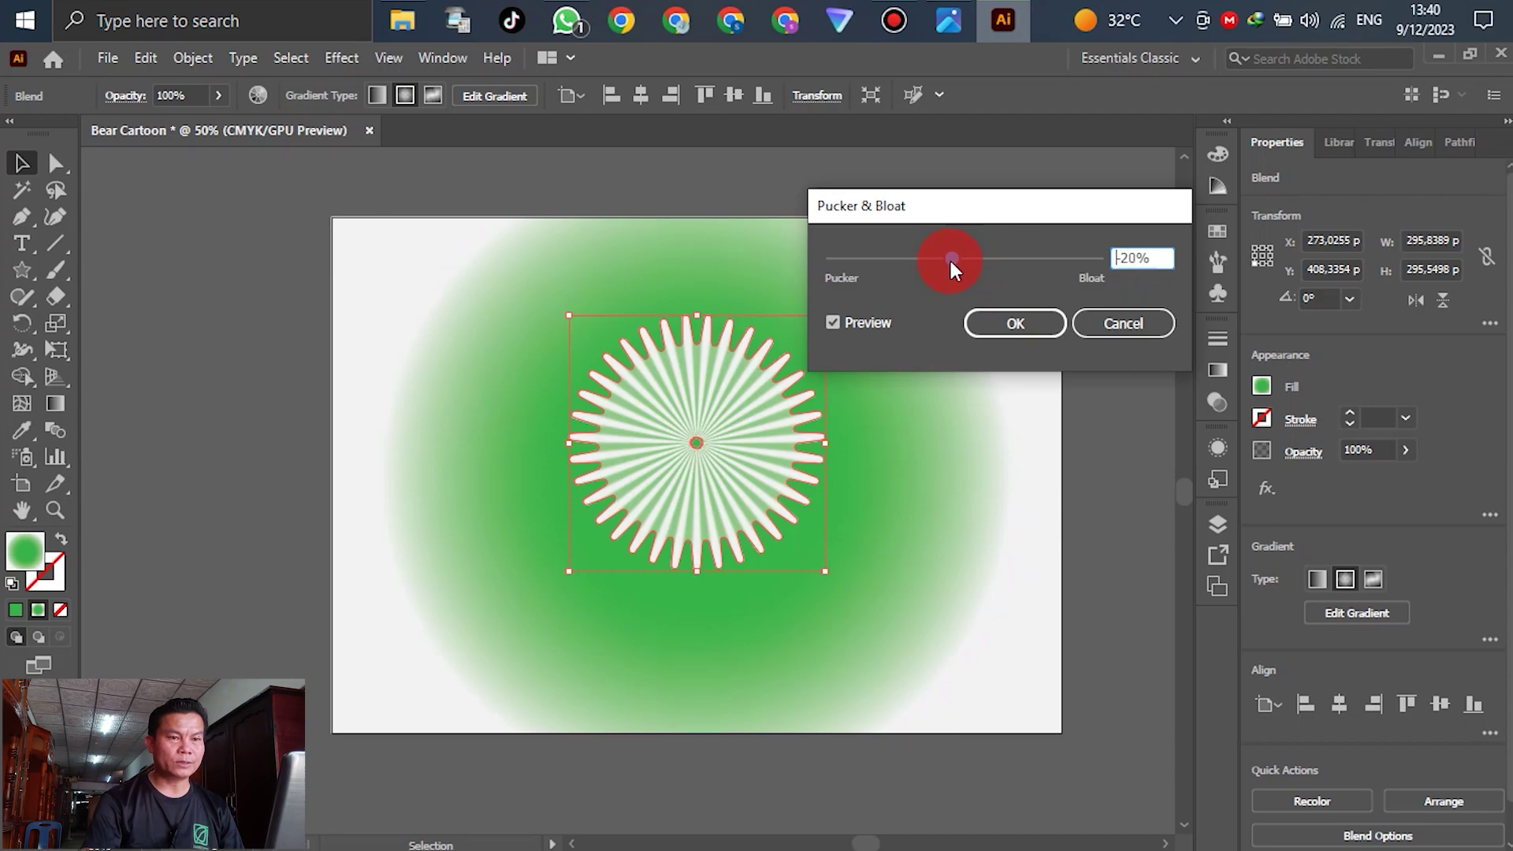
left_click(1151, 255)
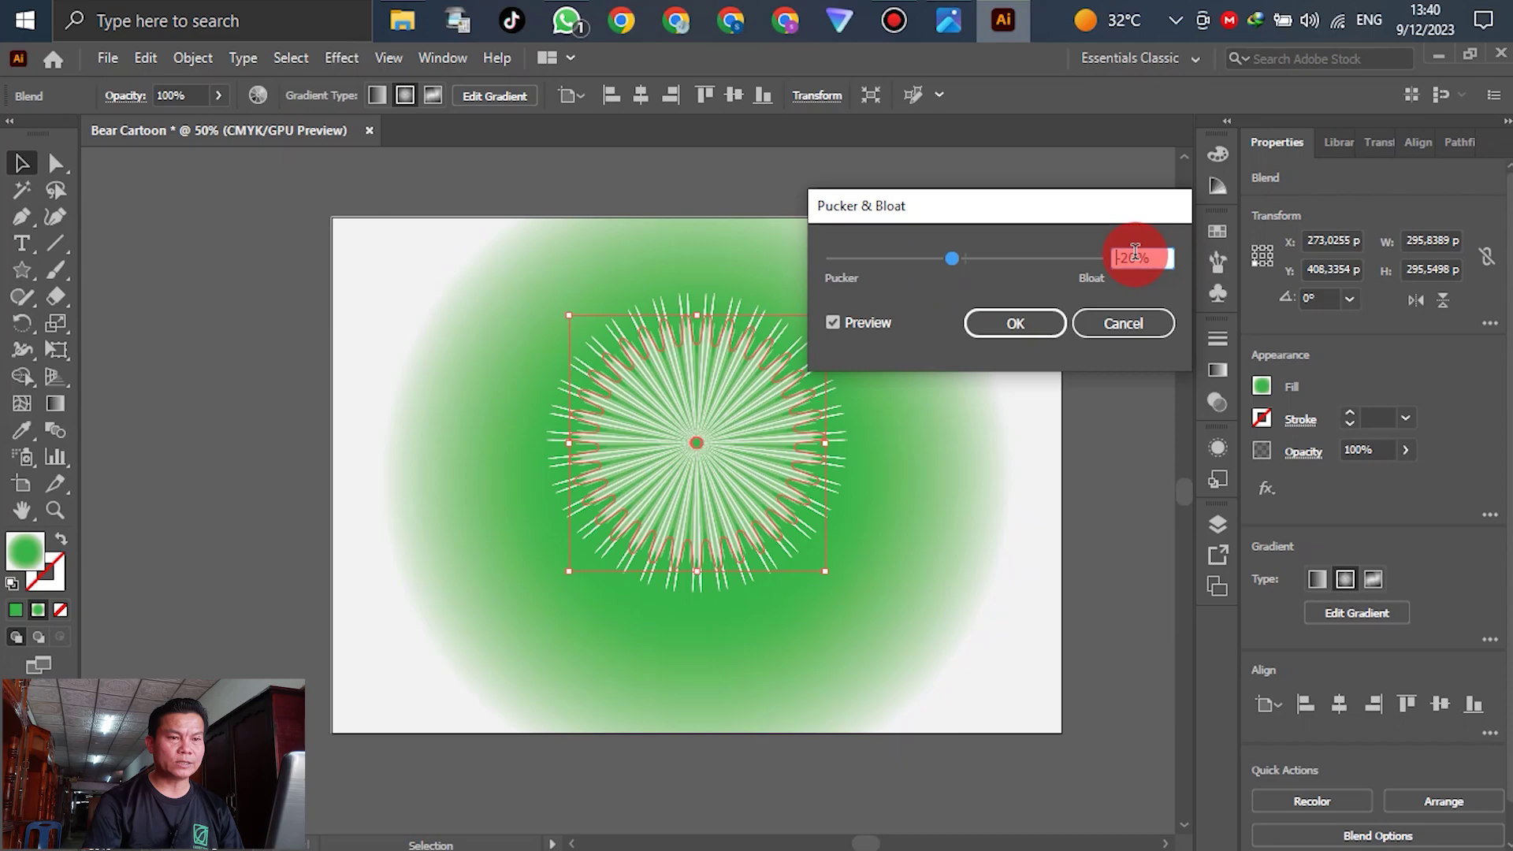
left_click(1016, 323)
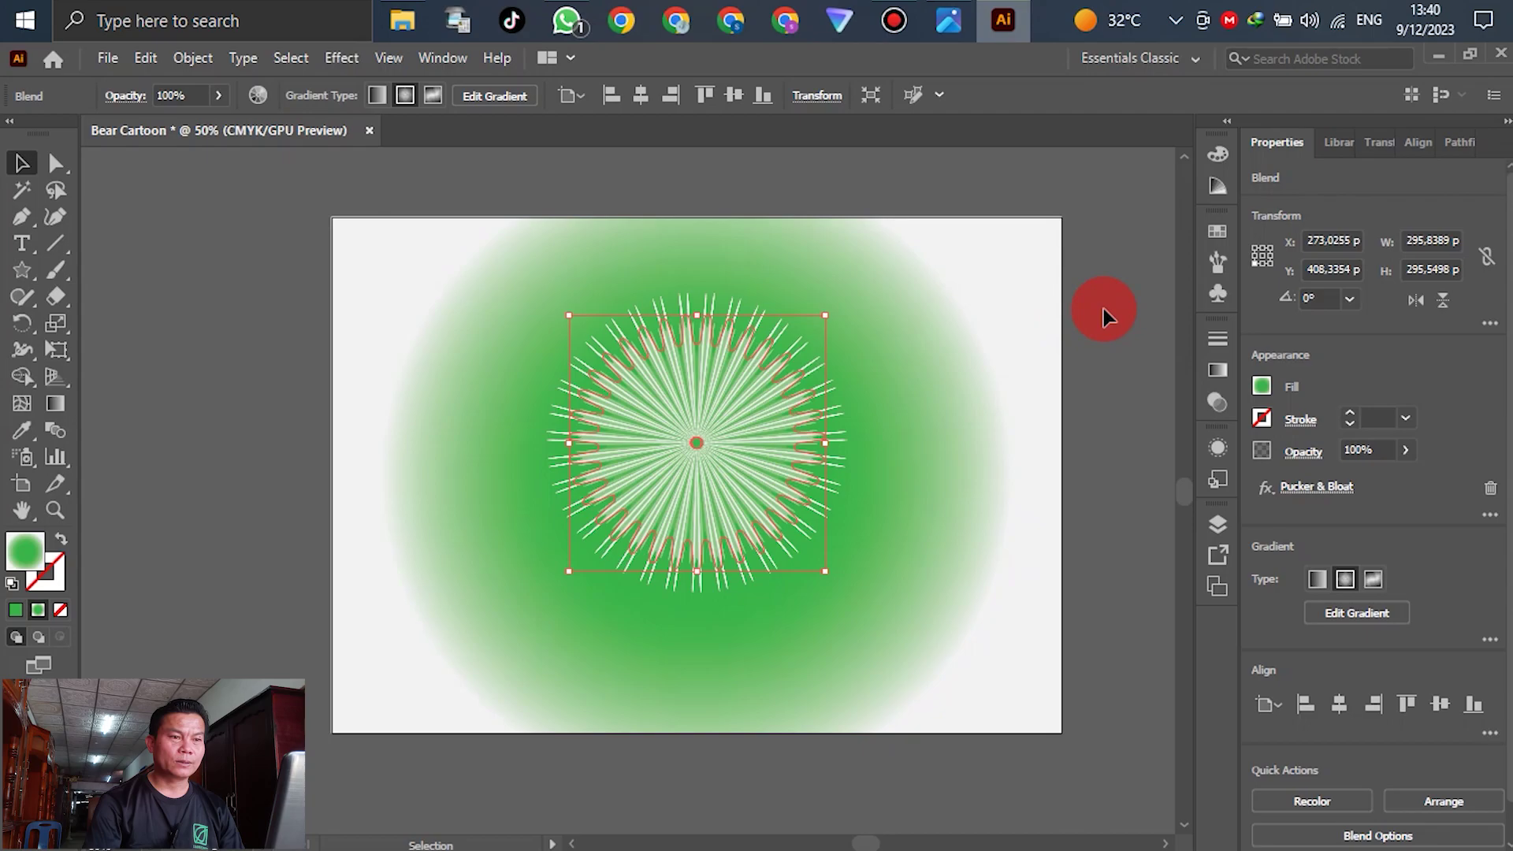
left_click(1103, 309)
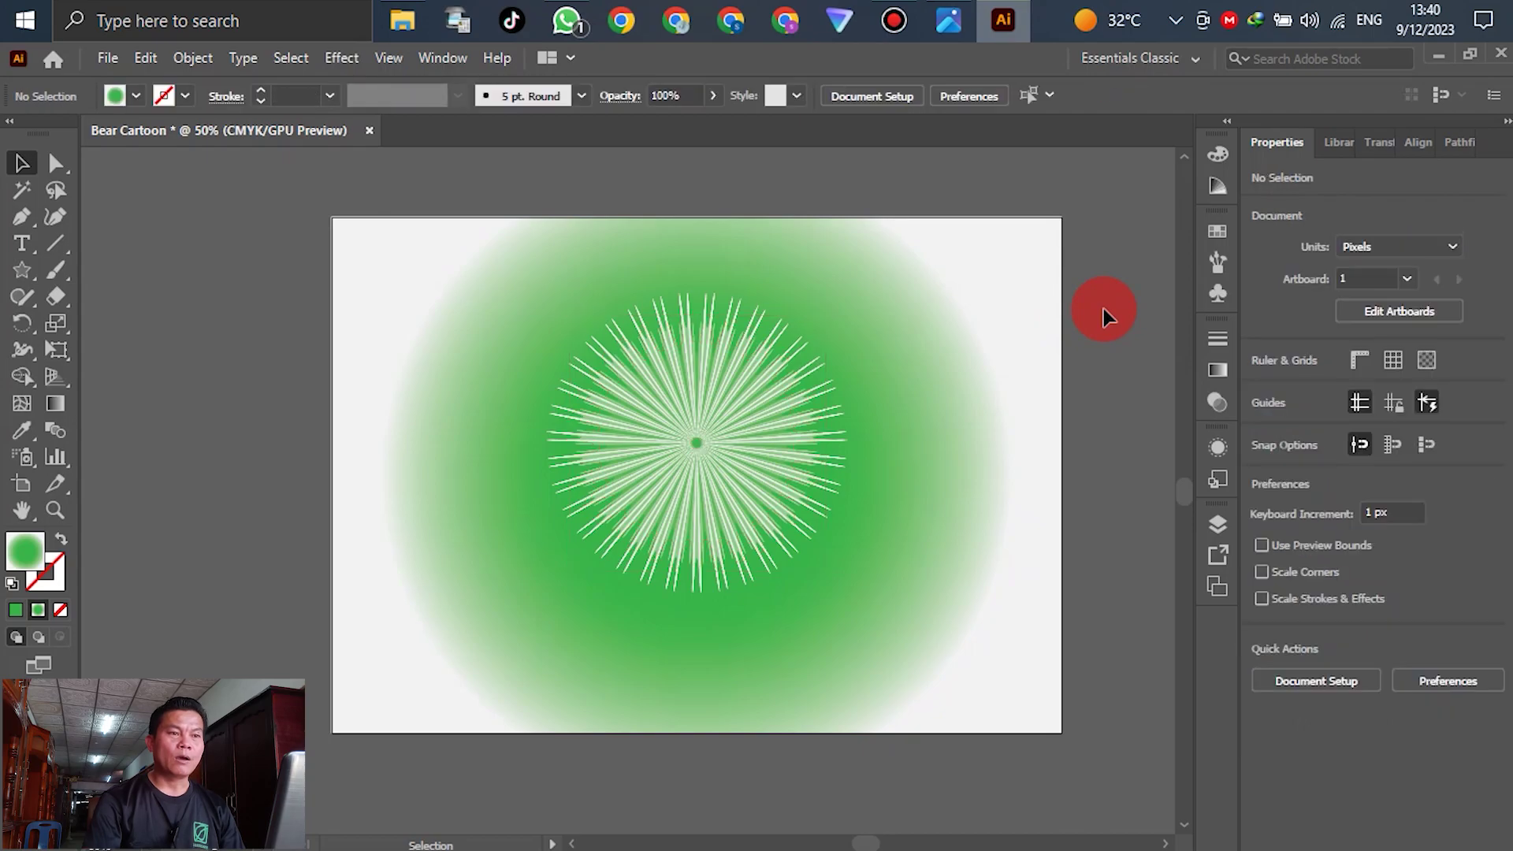
Step: Start a Roughen effect on the blended star with Smooth points and a detail of 0 per inch
left_click(934, 611)
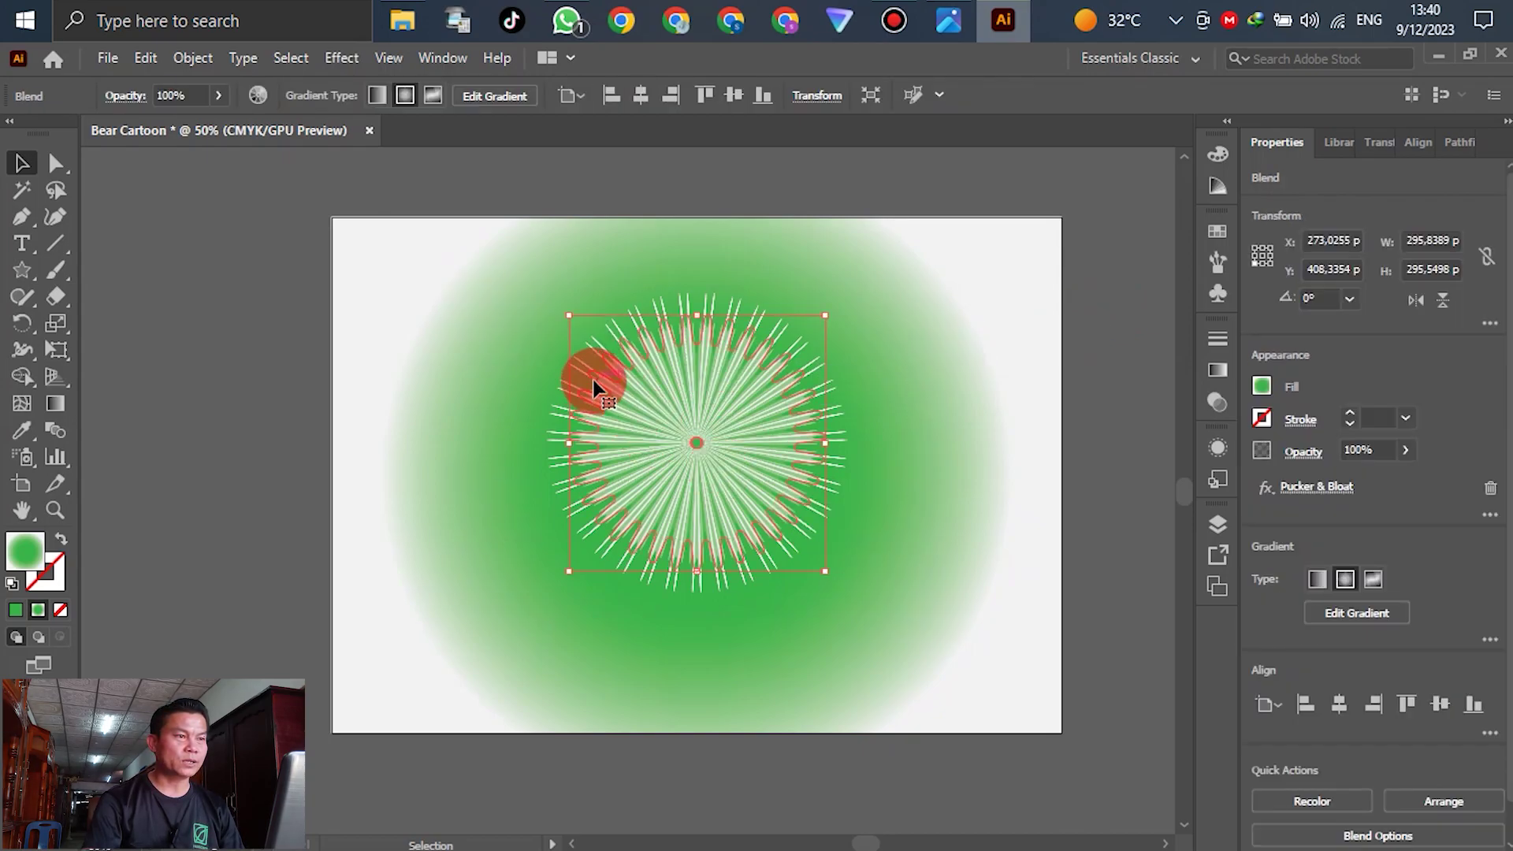
left_click(340, 58)
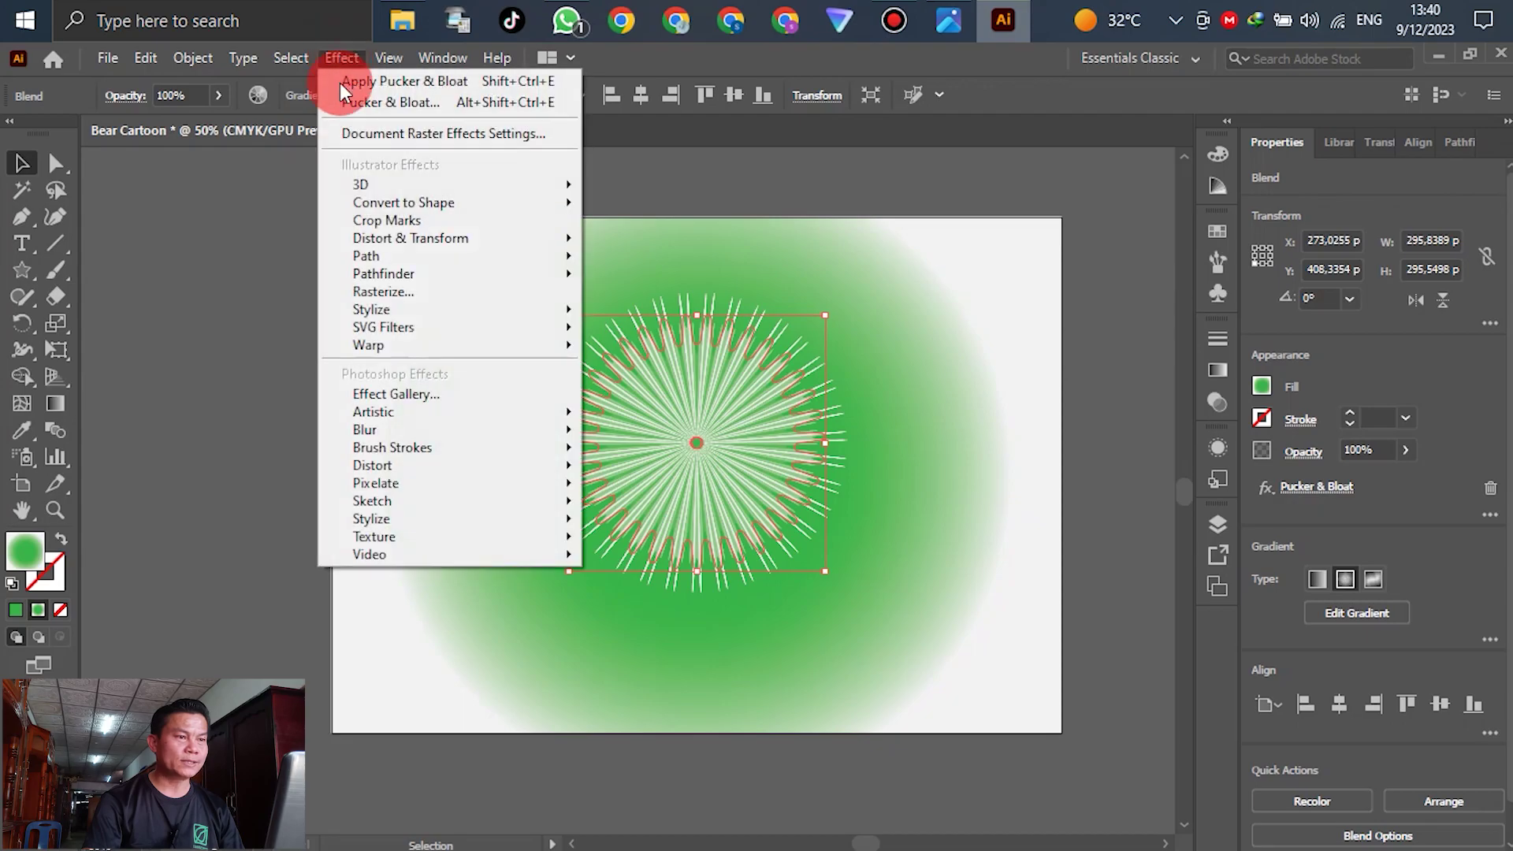
left_click(398, 239)
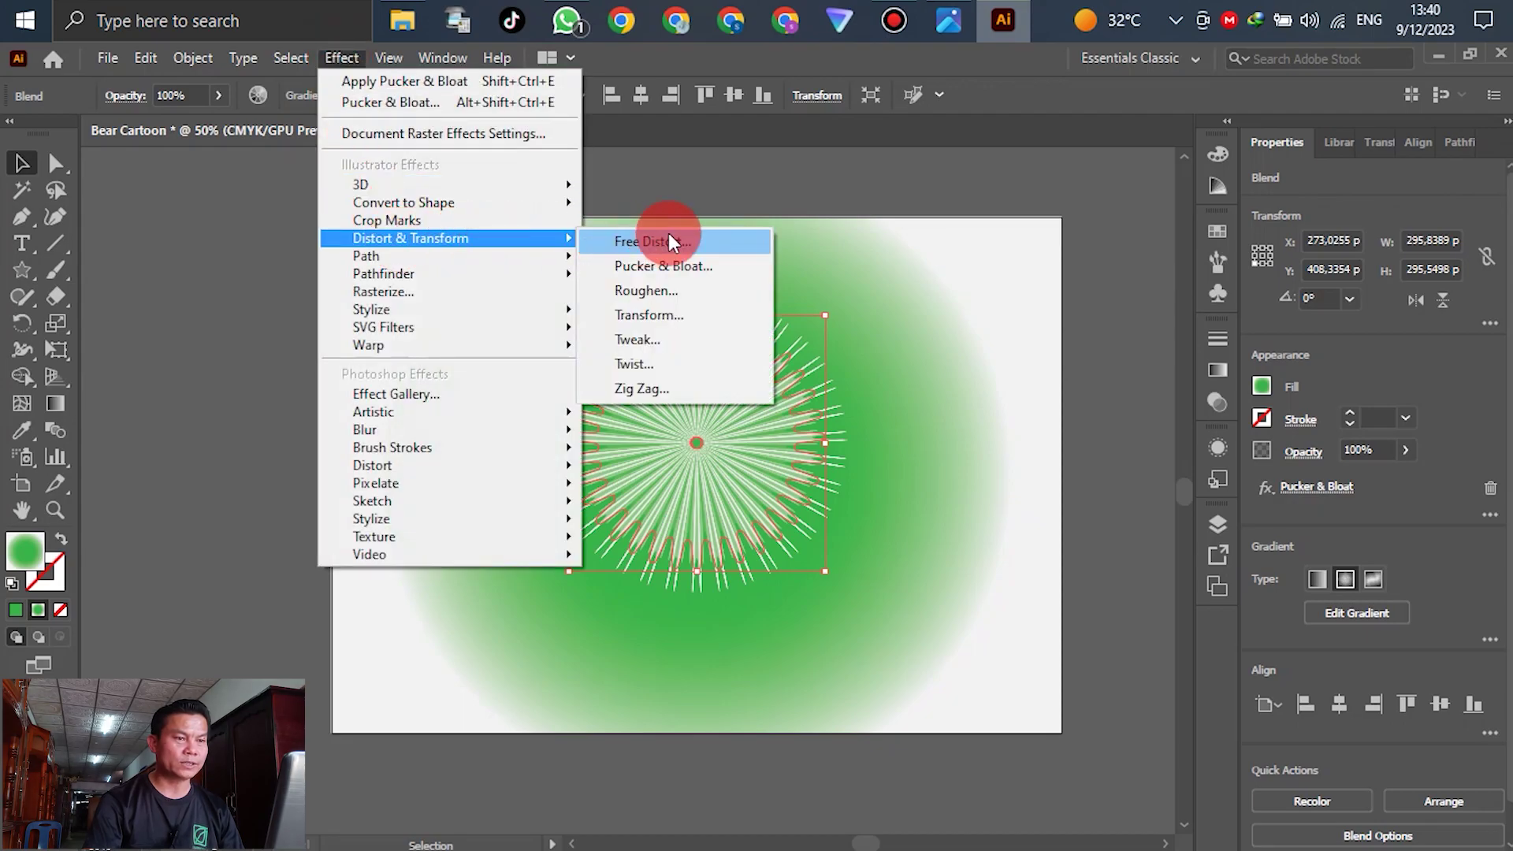
left_click(655, 291)
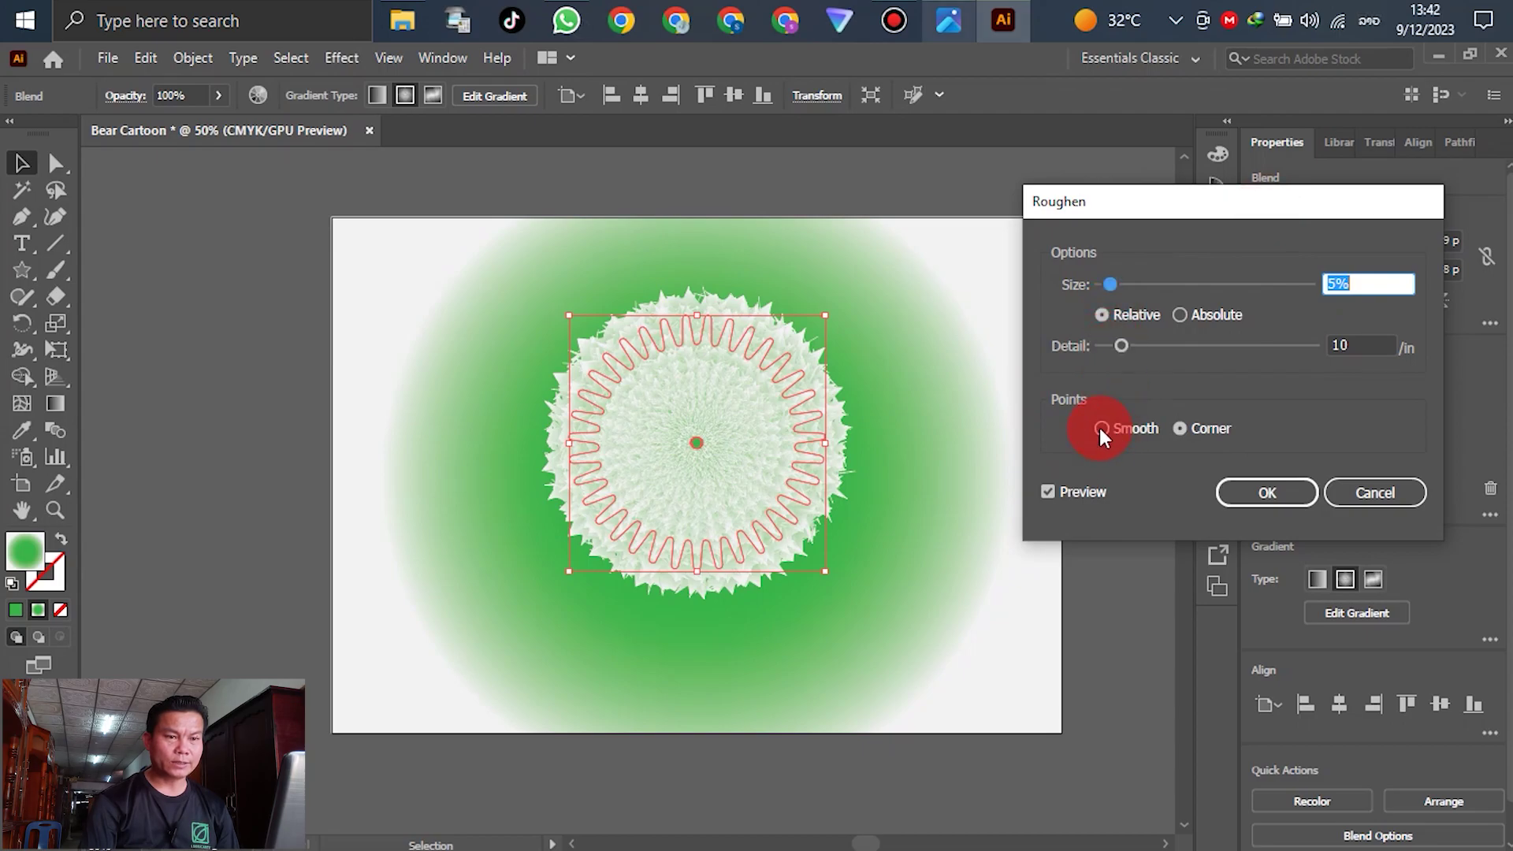
left_click(1101, 428)
left_click_drag(1123, 344, 1026, 347)
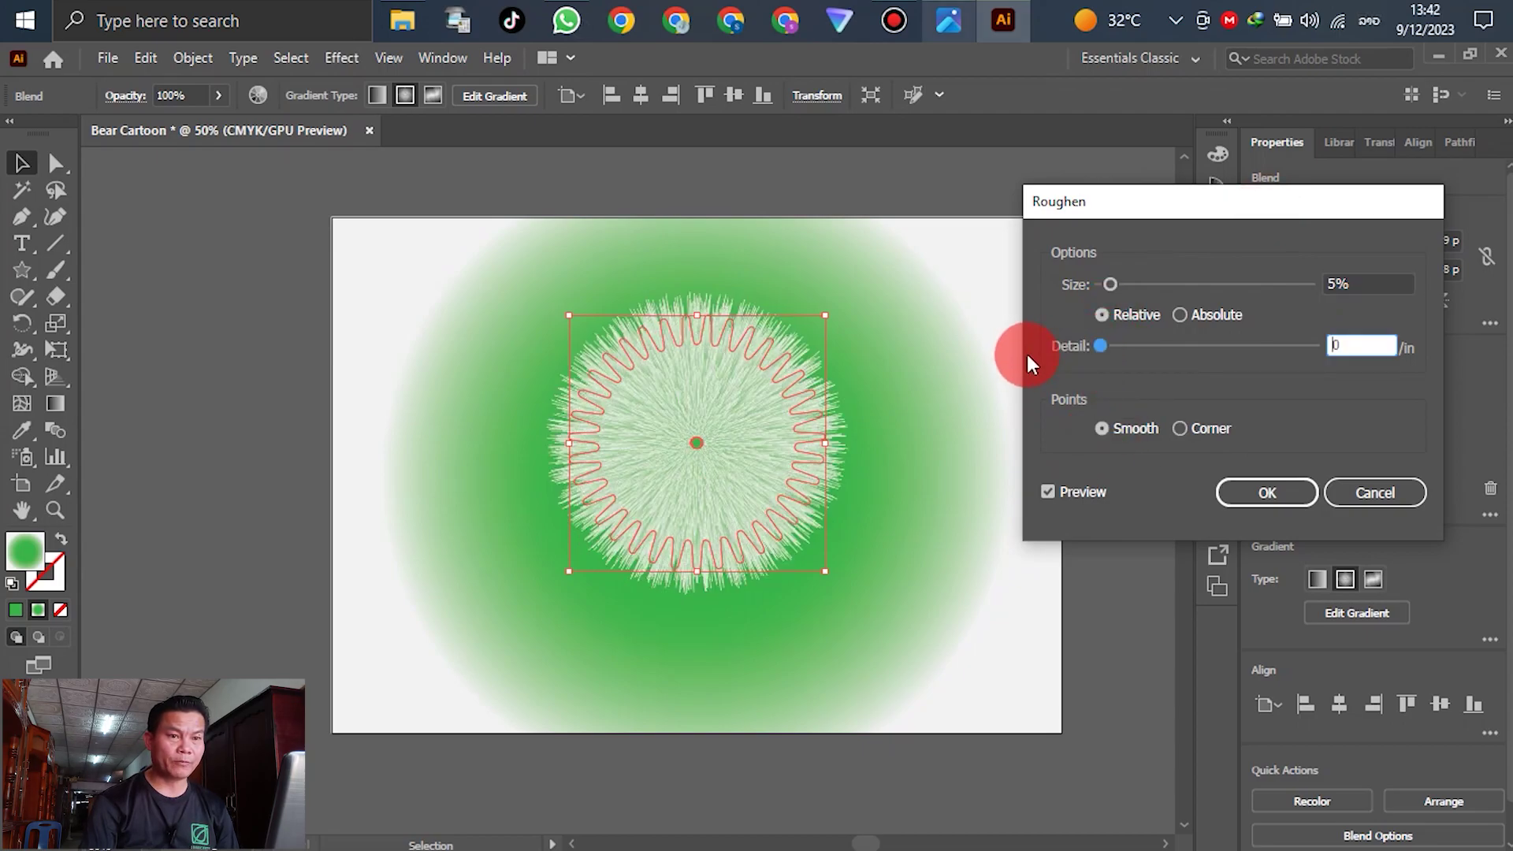
left_click(1401, 344)
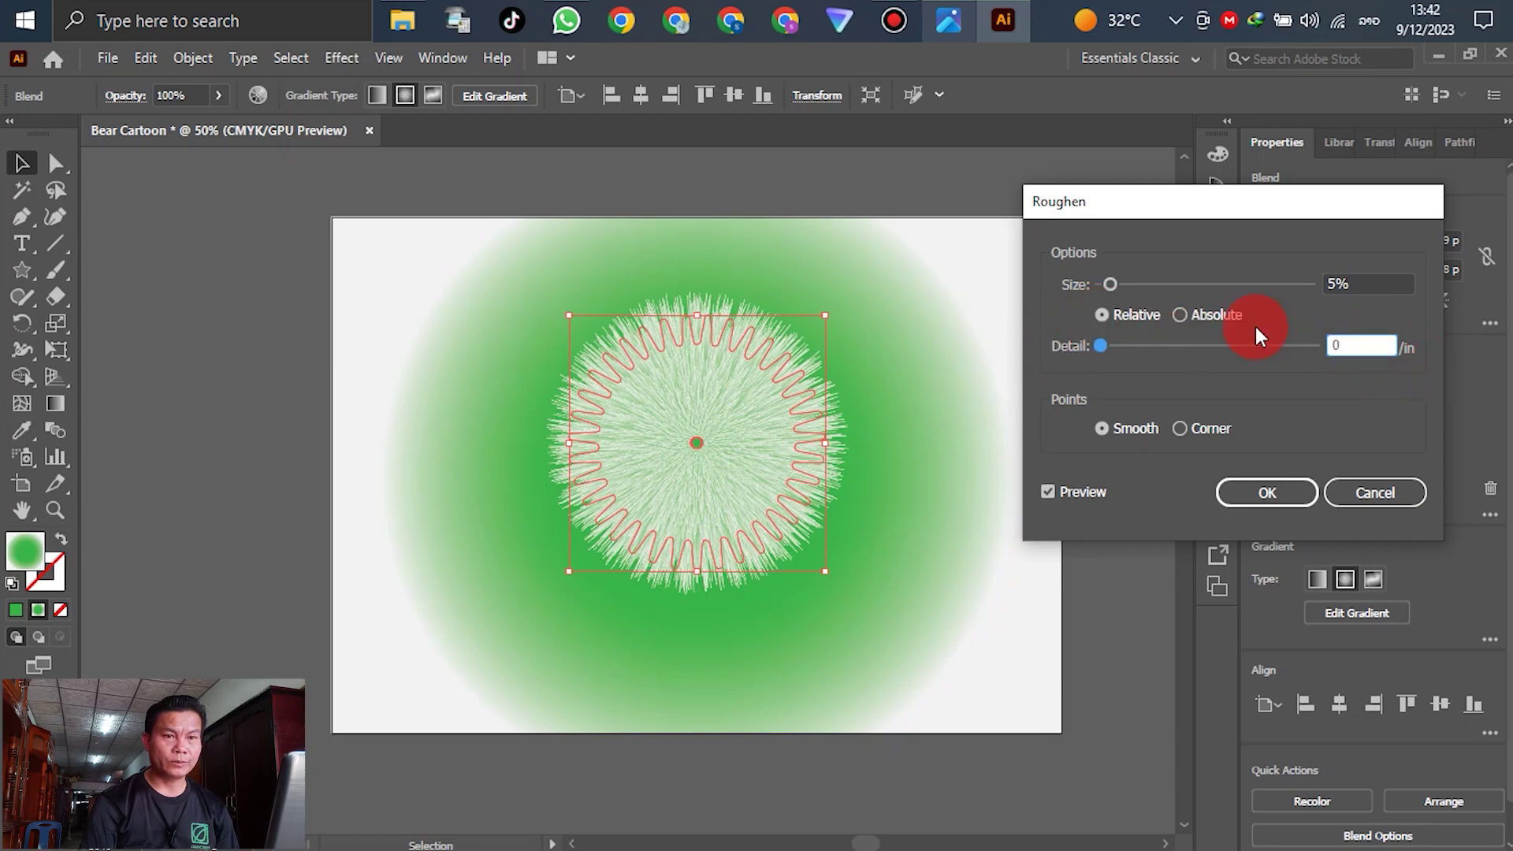
Step: Set the Roughen size to 13% Relative and apply the effect to the blended star
left_click(1109, 284)
left_click_drag(1108, 282, 1119, 280)
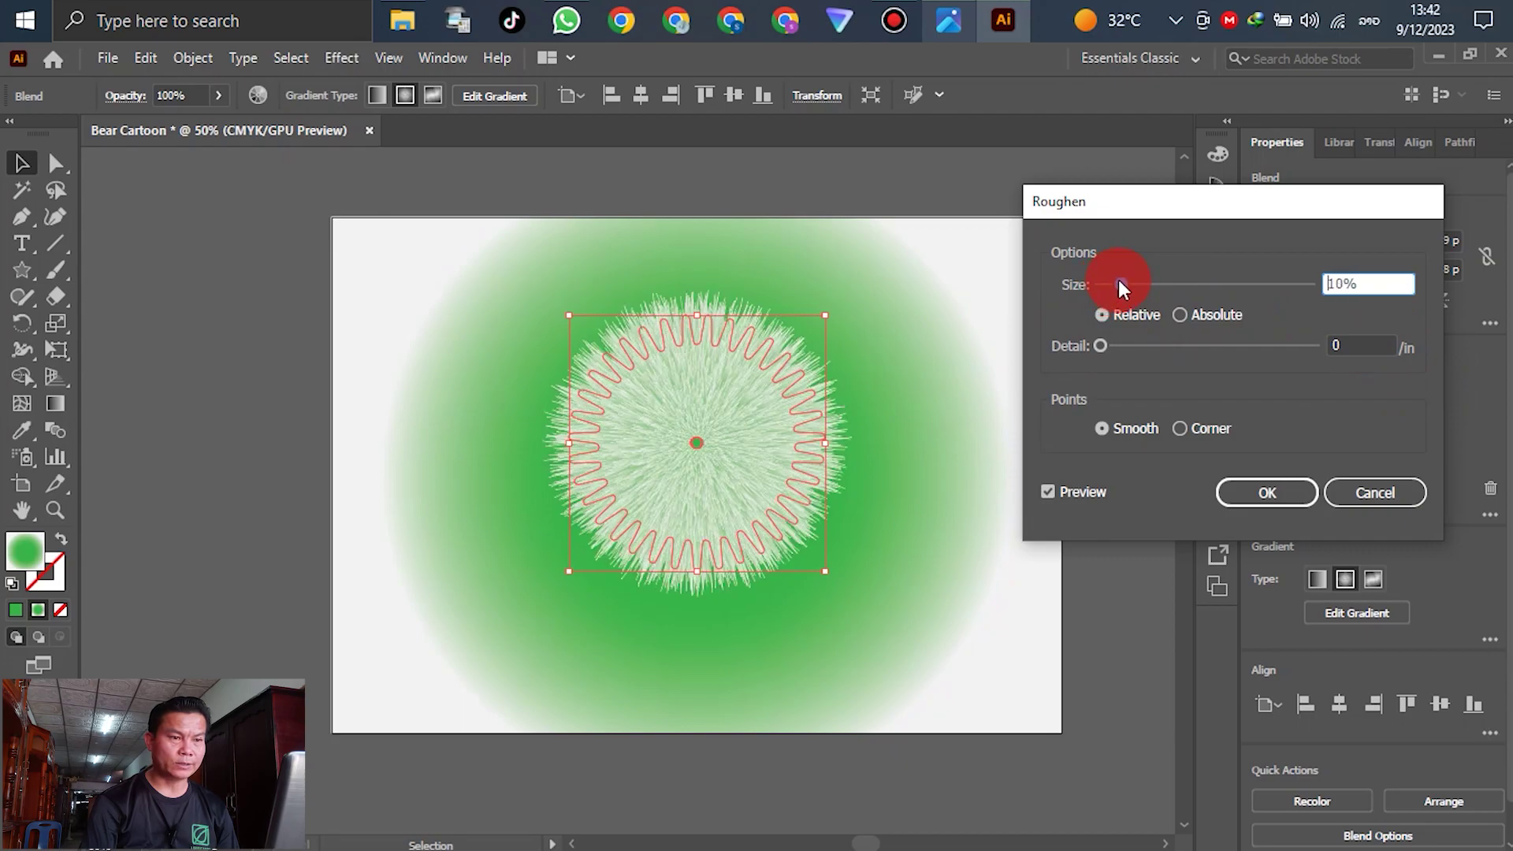
left_click(1118, 280)
left_click_drag(1118, 281, 1123, 276)
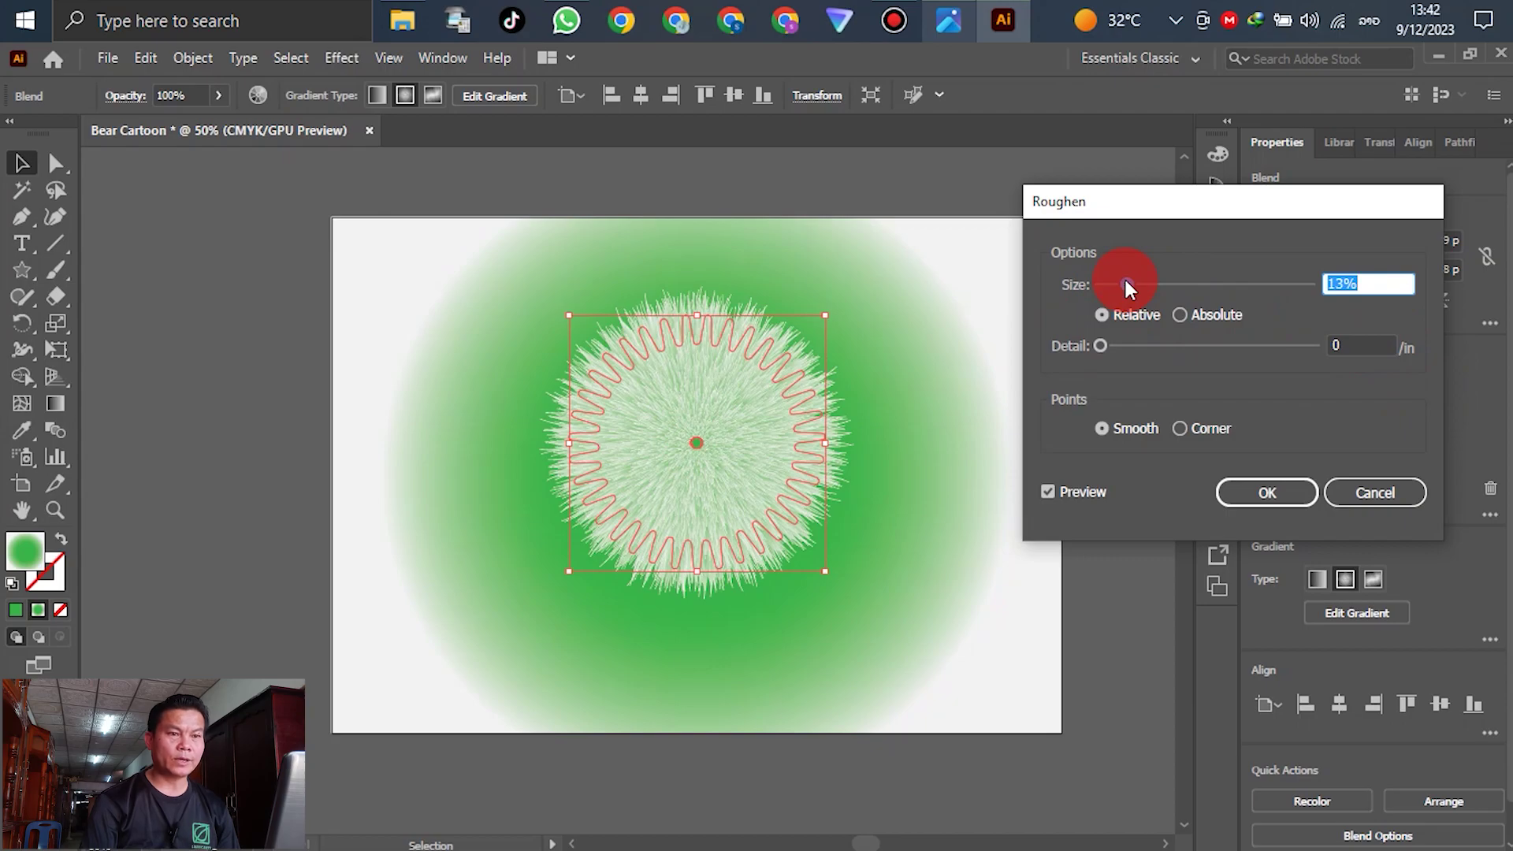
left_click(1246, 501)
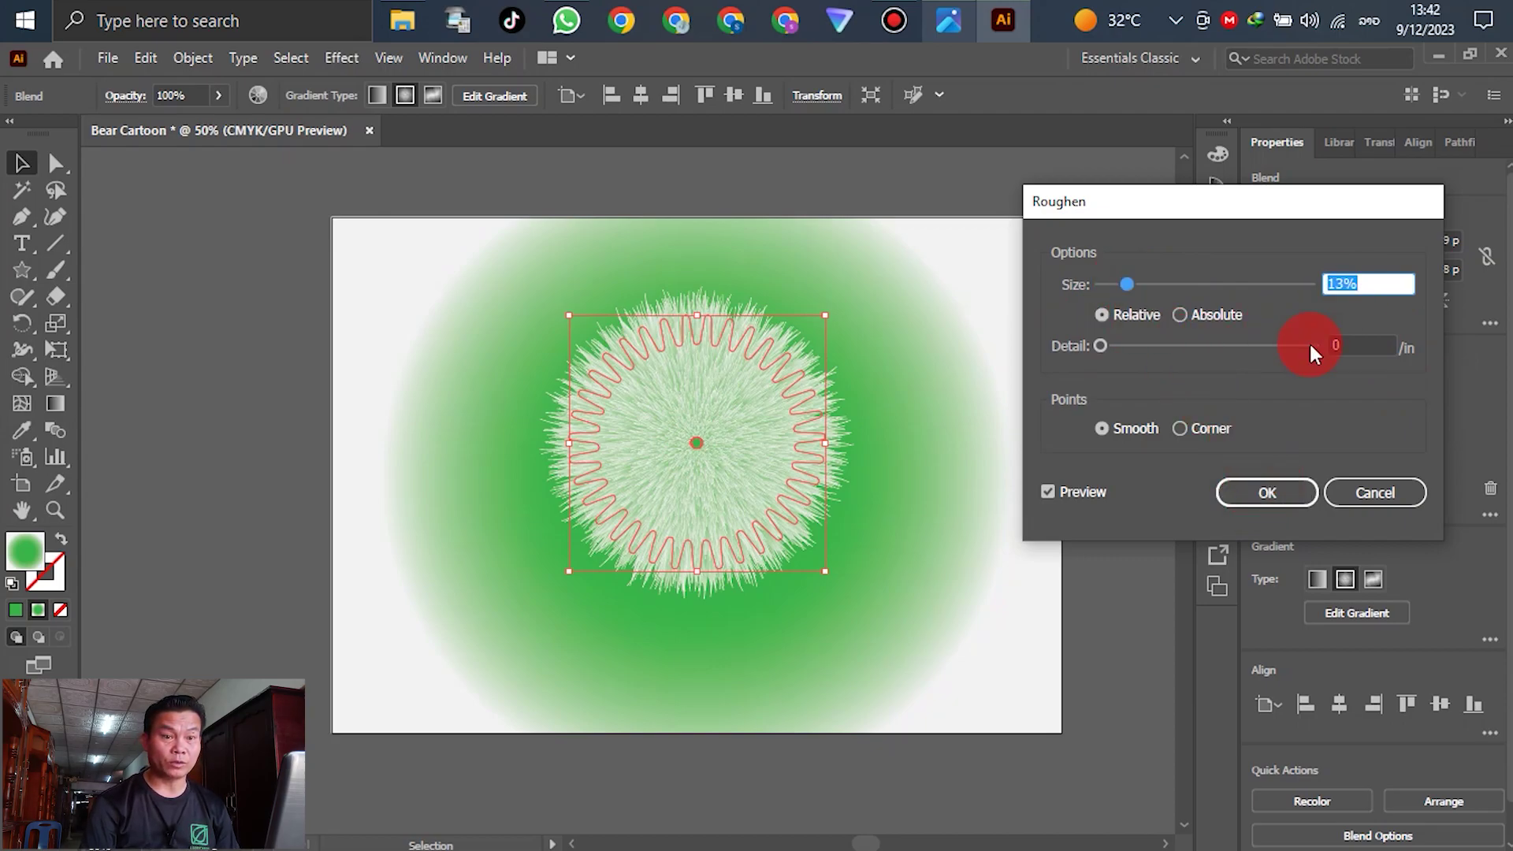
left_click(1261, 490)
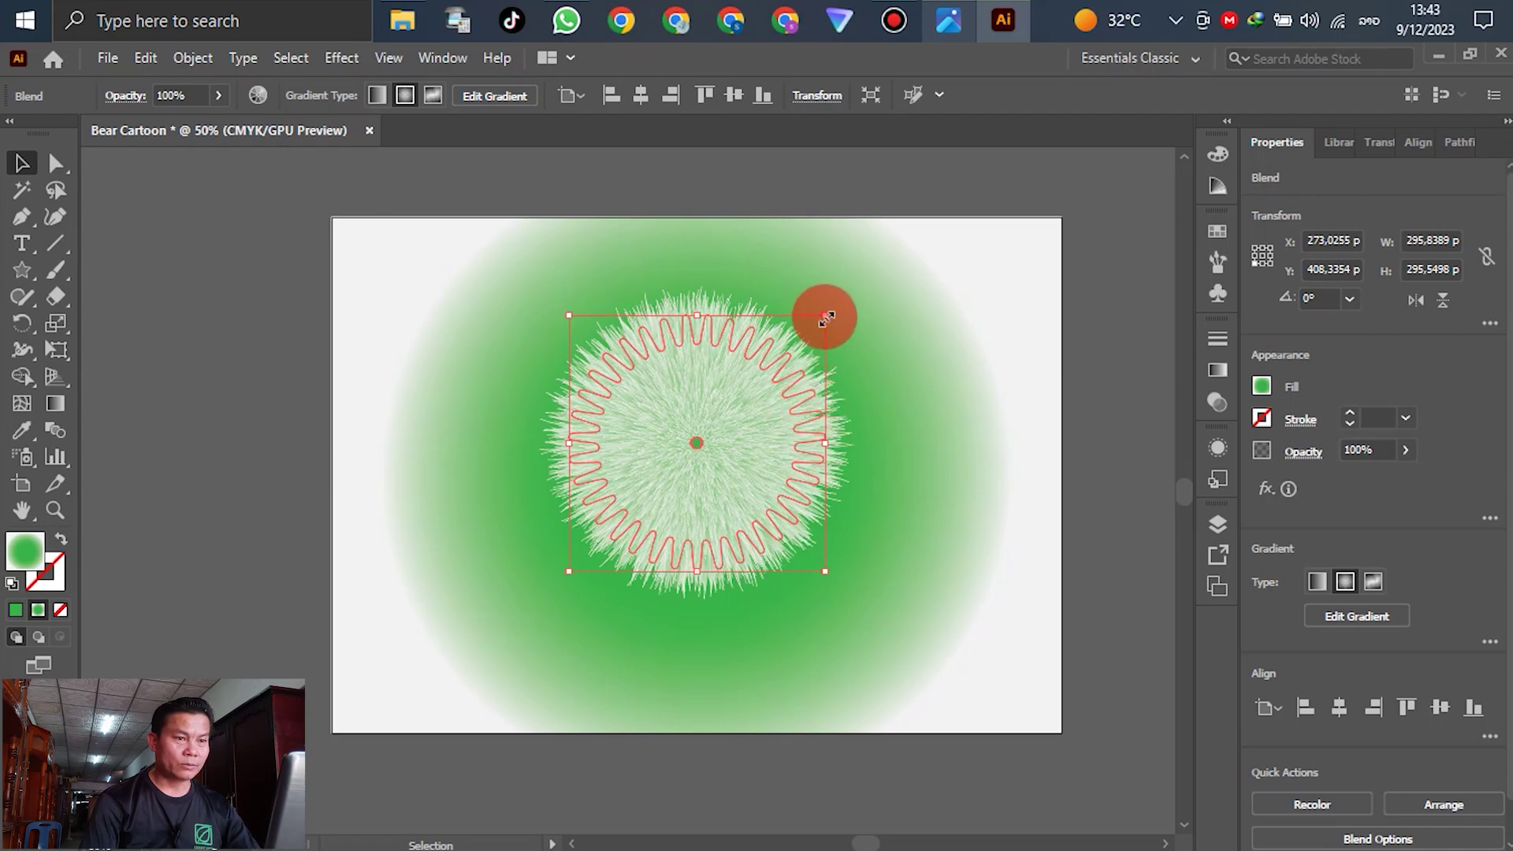
Step: Shrink the fur ball around its centre to about 153 px wide and move it up to the head position
left_click_drag(824, 312, 778, 365)
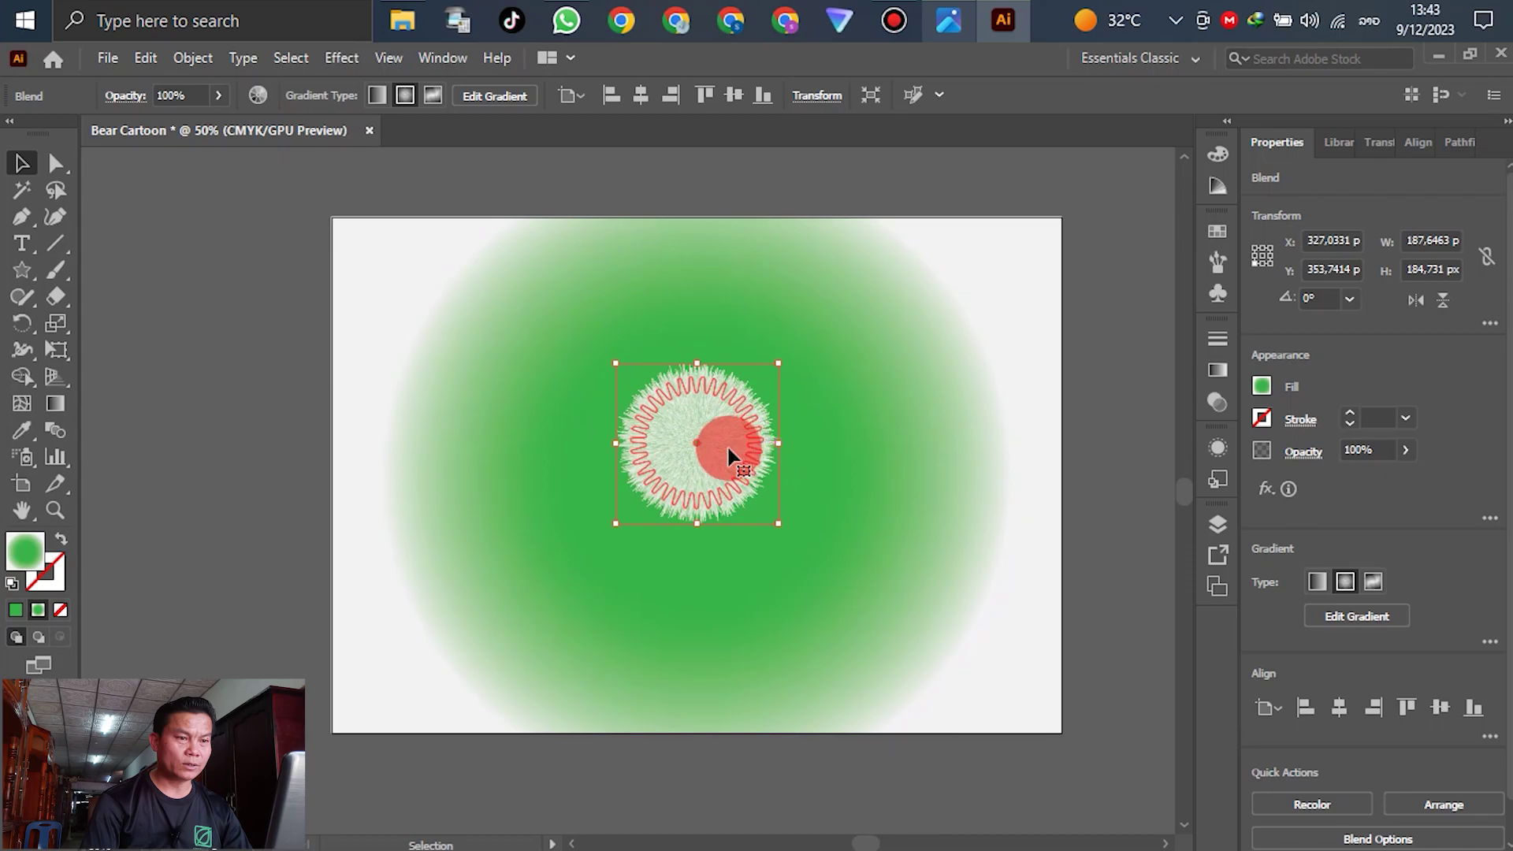
left_click_drag(718, 439, 745, 364)
scroll(711, 371, "up", 3)
key("v")
scroll(744, 355, "down", 3)
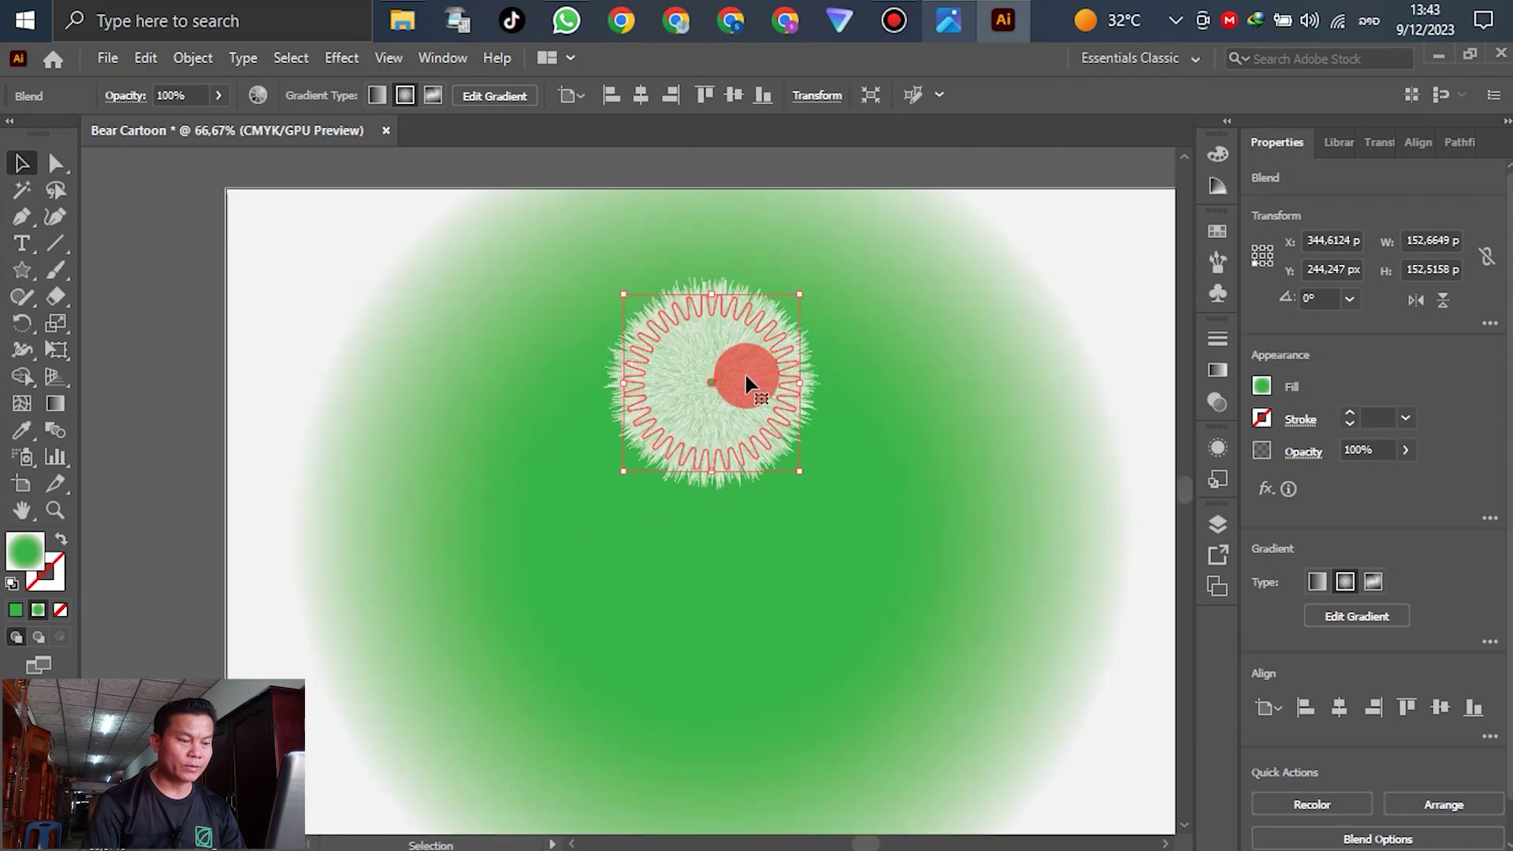
Step: Duplicate the fur ball straight below the original, stretch the copy downward to about 260 px tall, and deselect it
left_click_drag(746, 384, 737, 498)
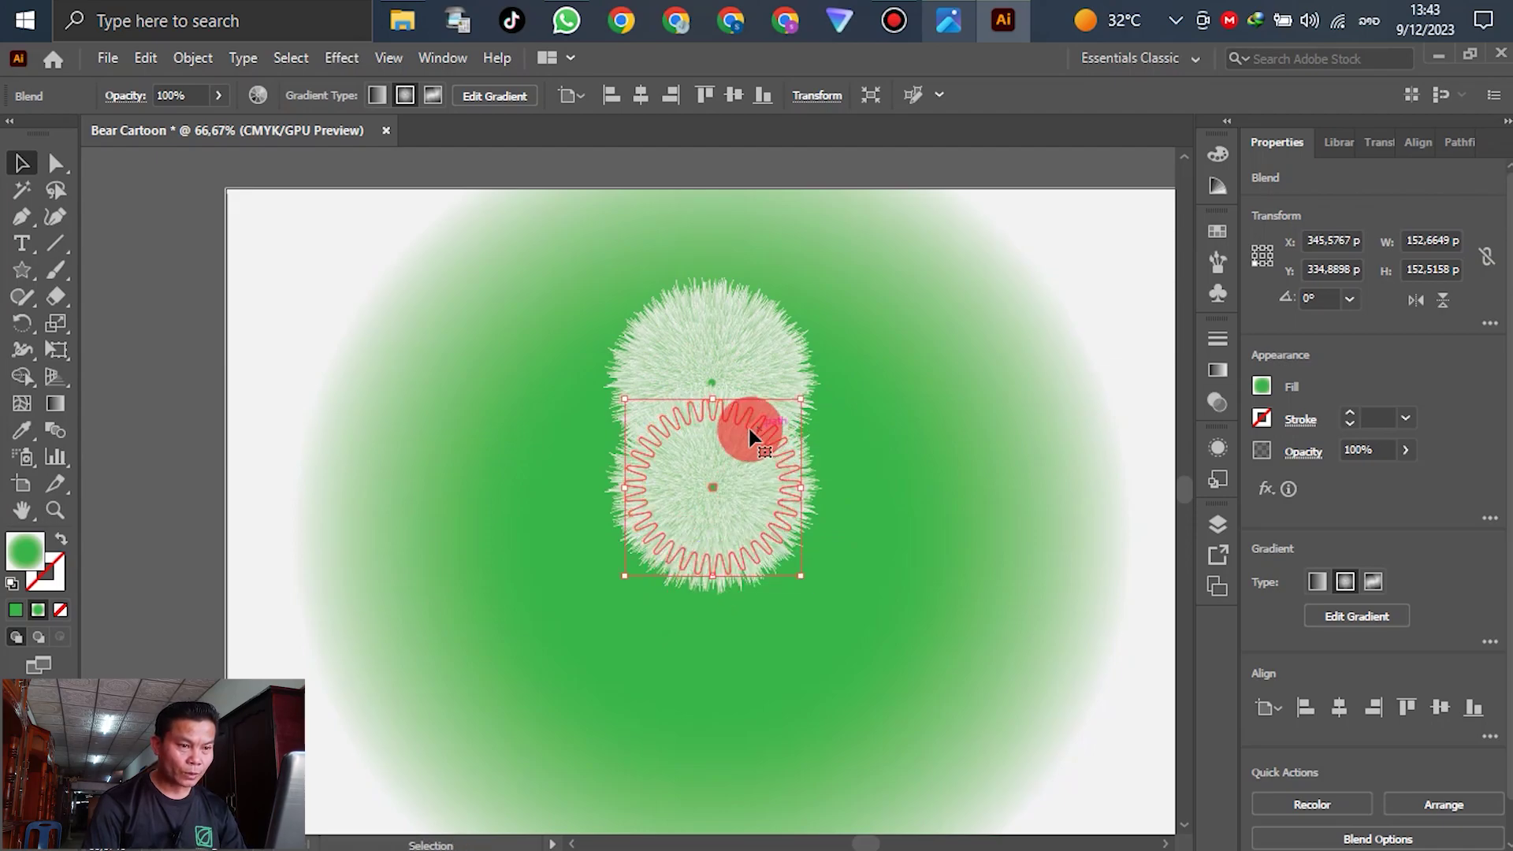
left_click_drag(711, 582, 710, 656)
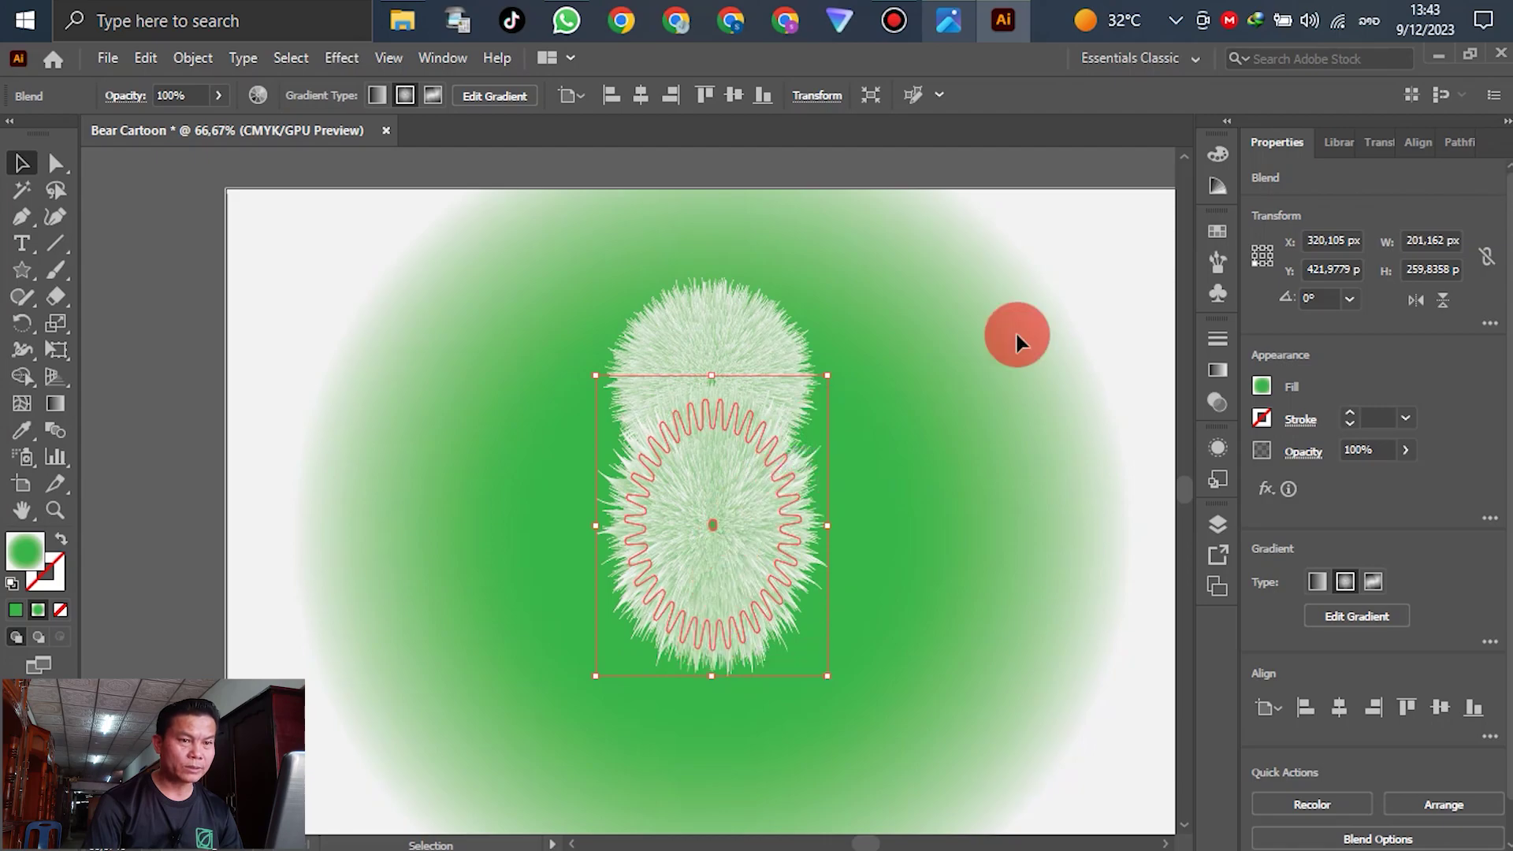
key("ctrl+minus")
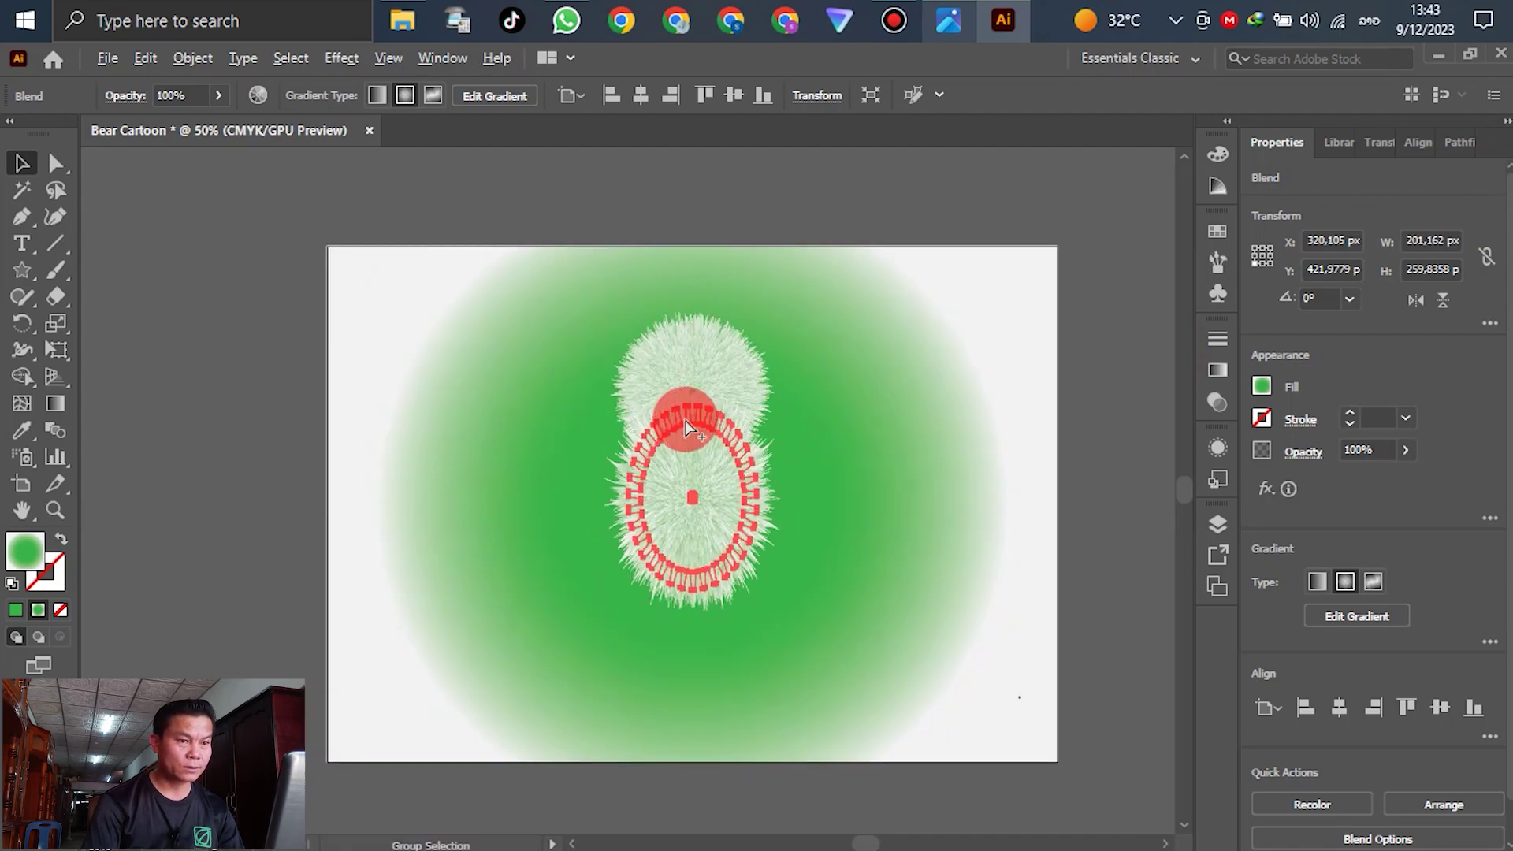
left_click(1100, 438)
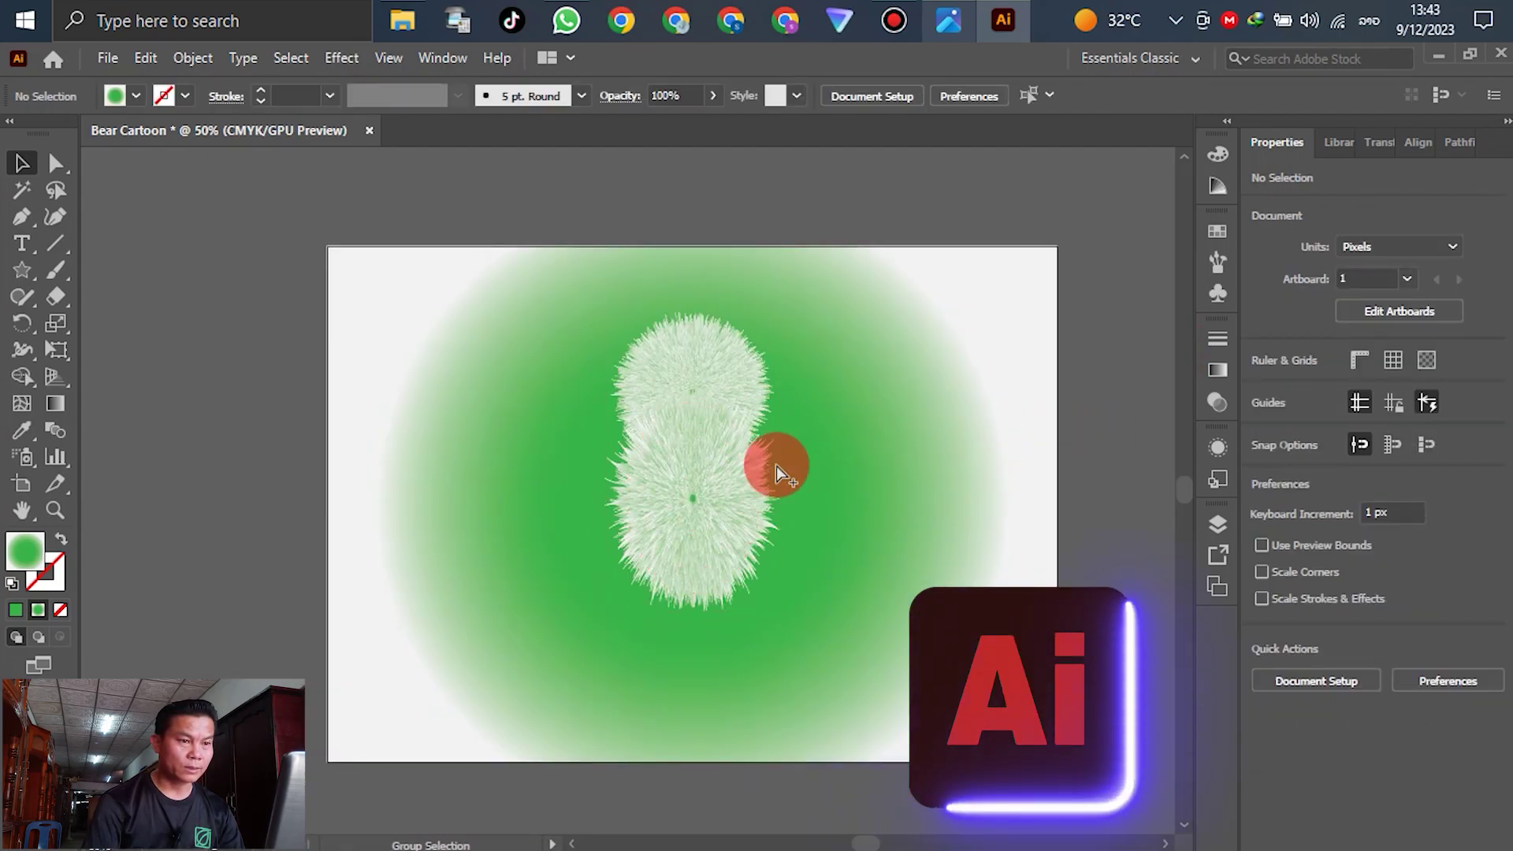
Step: Bring the upper fur ball forward so it overlaps the lower one, and deselect it
scroll(773, 463, "up", 2)
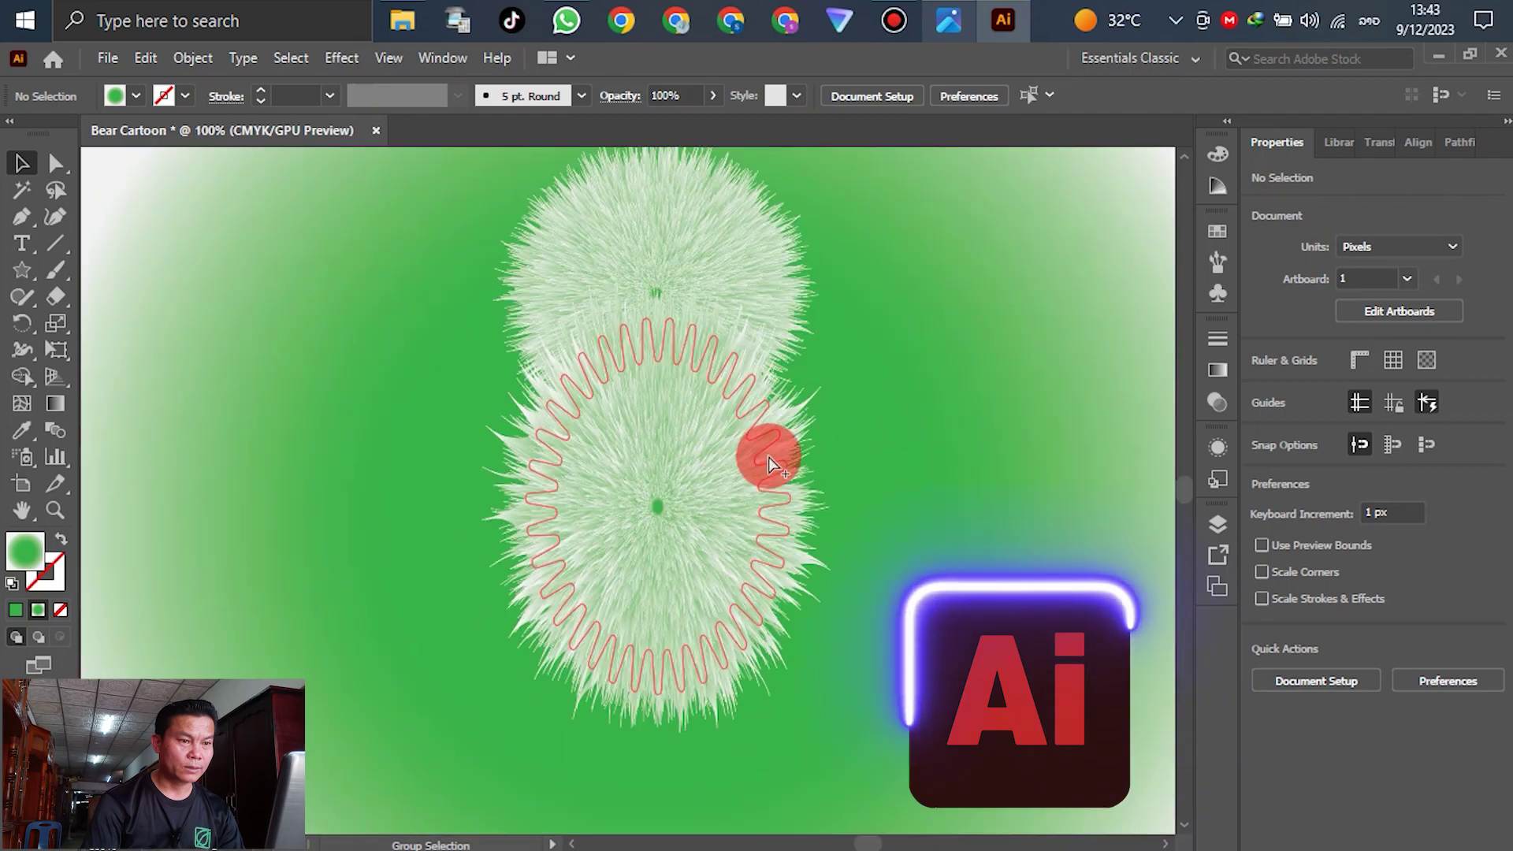
left_click(688, 477)
left_click(666, 231)
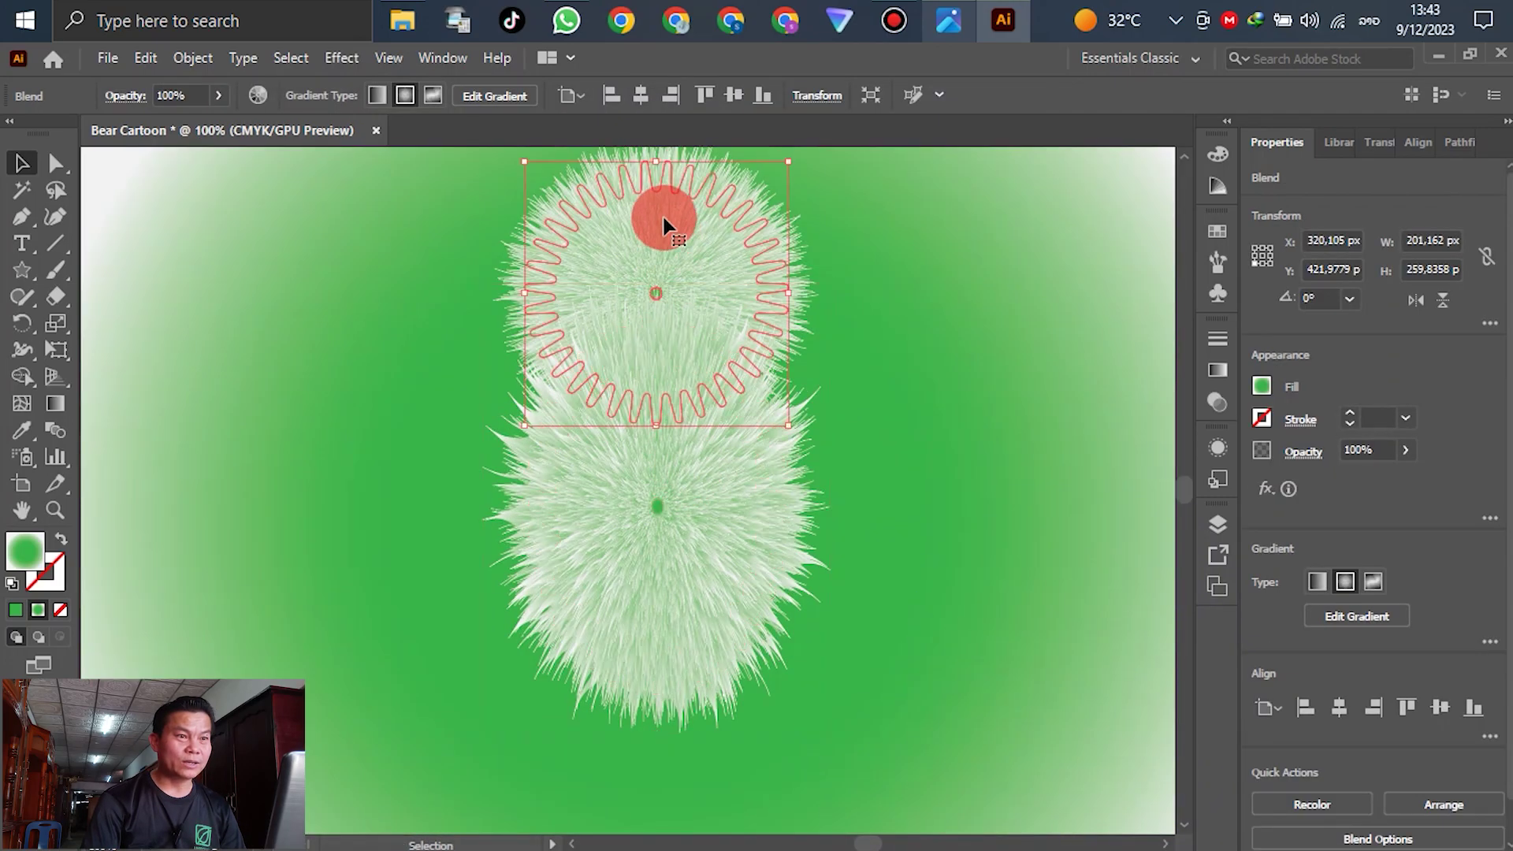
right_click(664, 219)
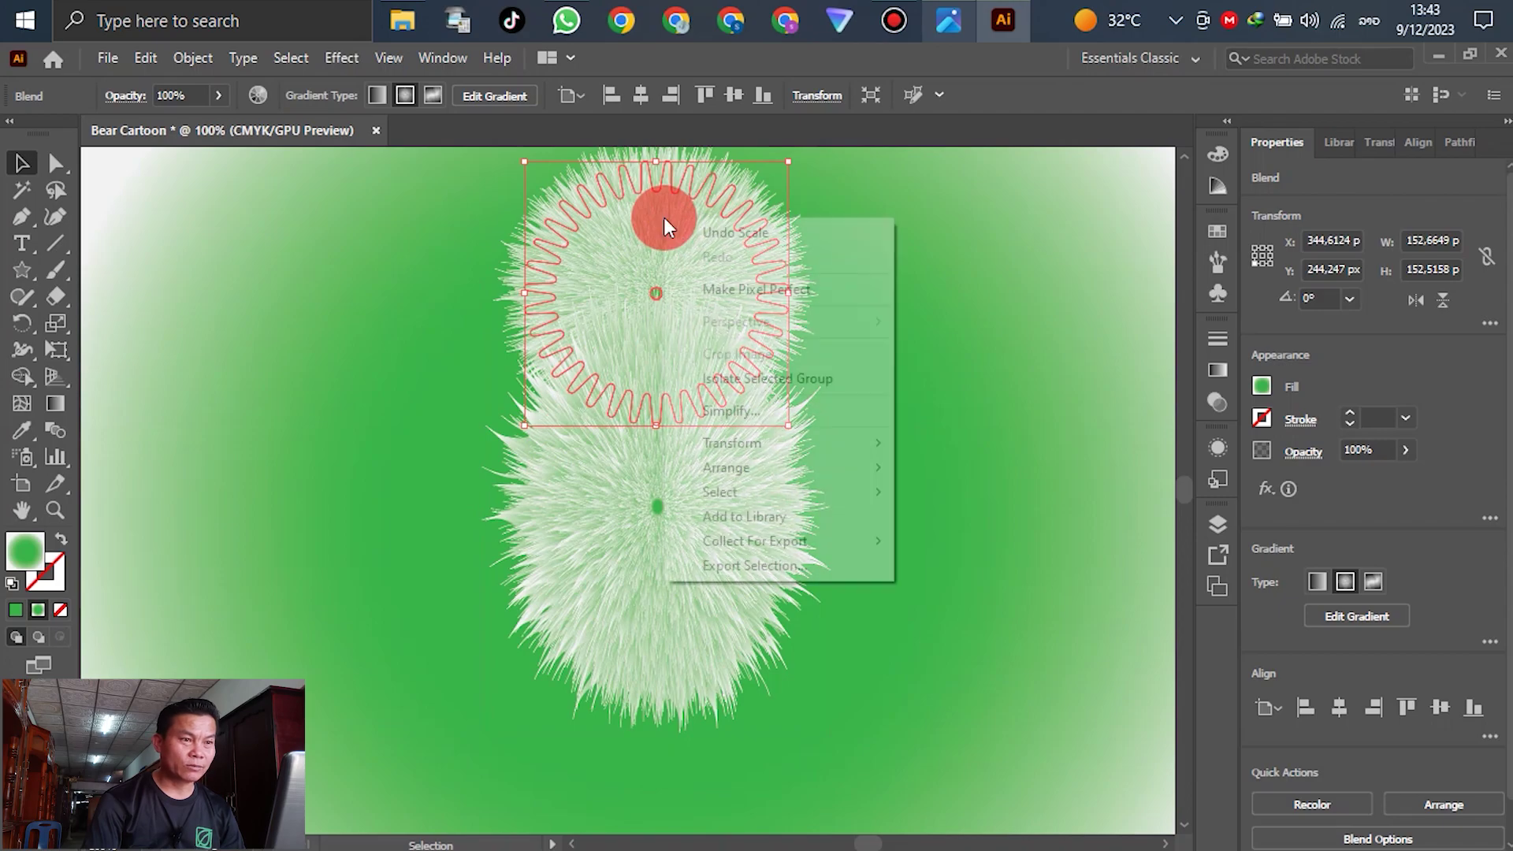
mouse_move(735, 468)
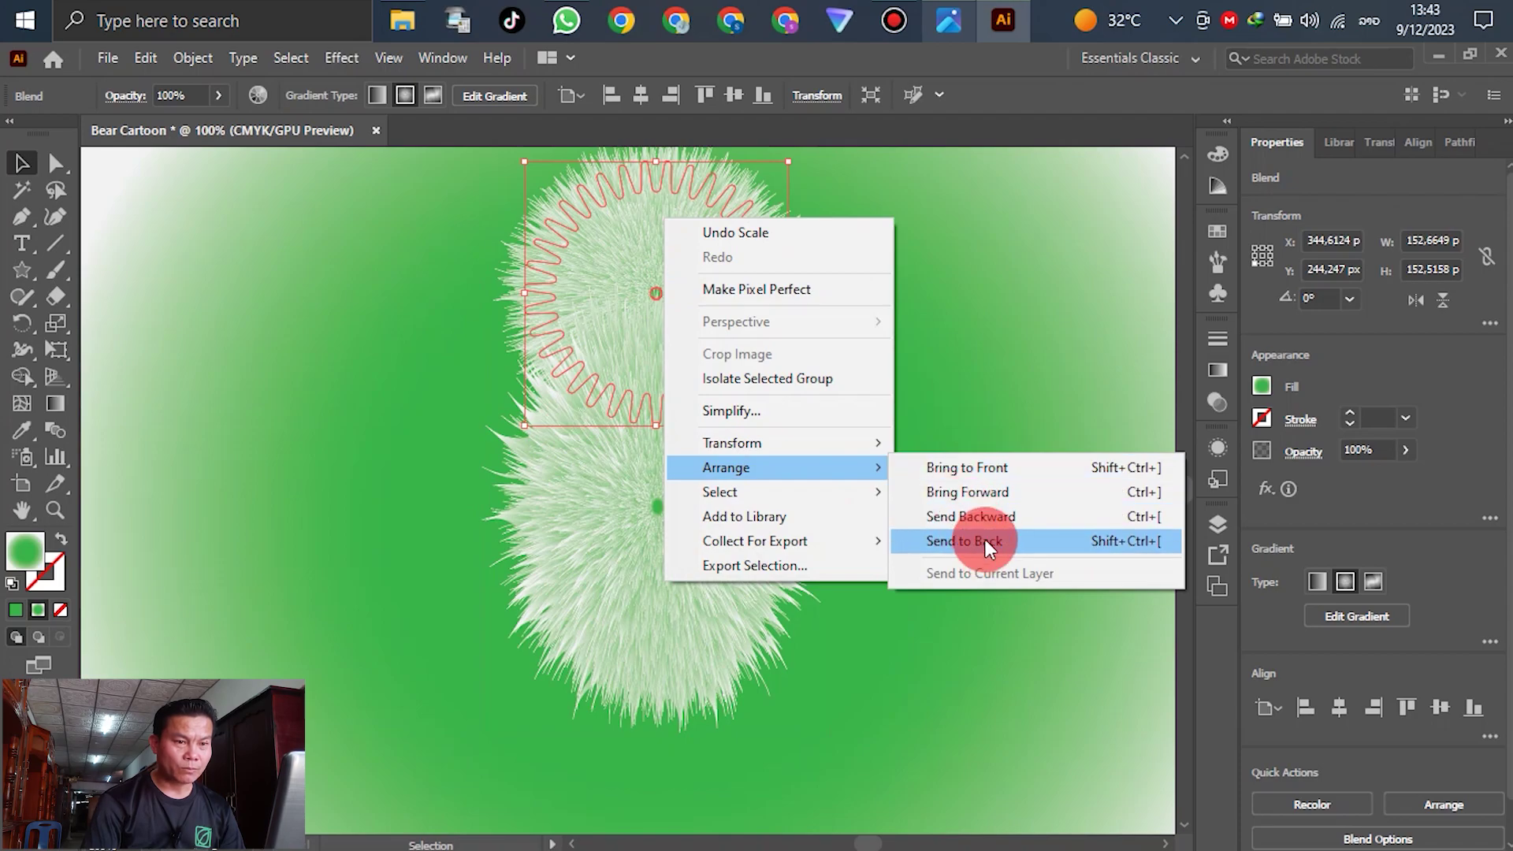
left_click(992, 493)
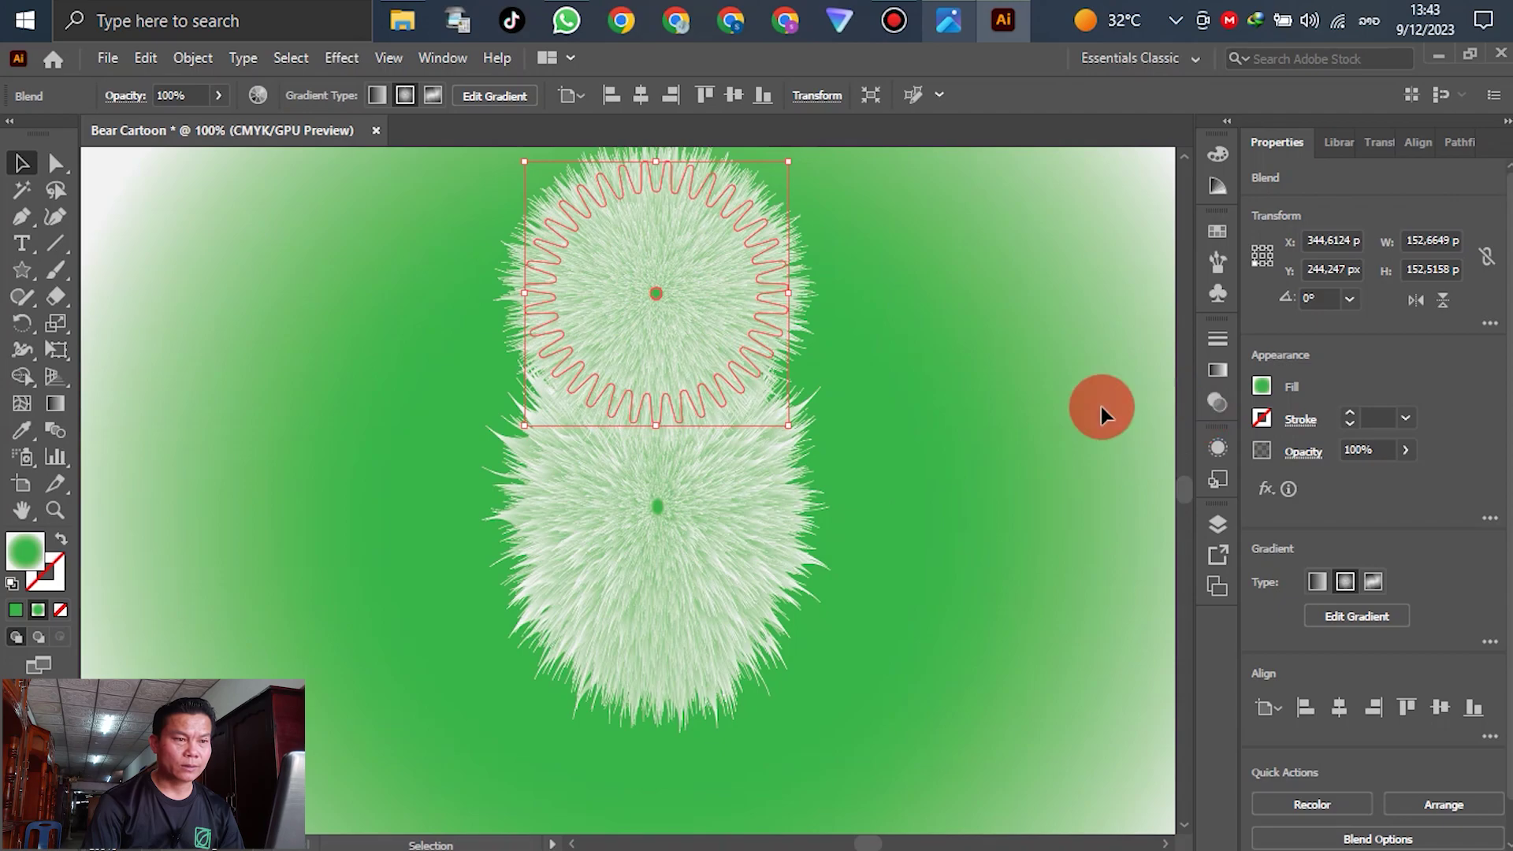
key("a")
scroll(914, 402, "down", 1)
left_click(908, 413)
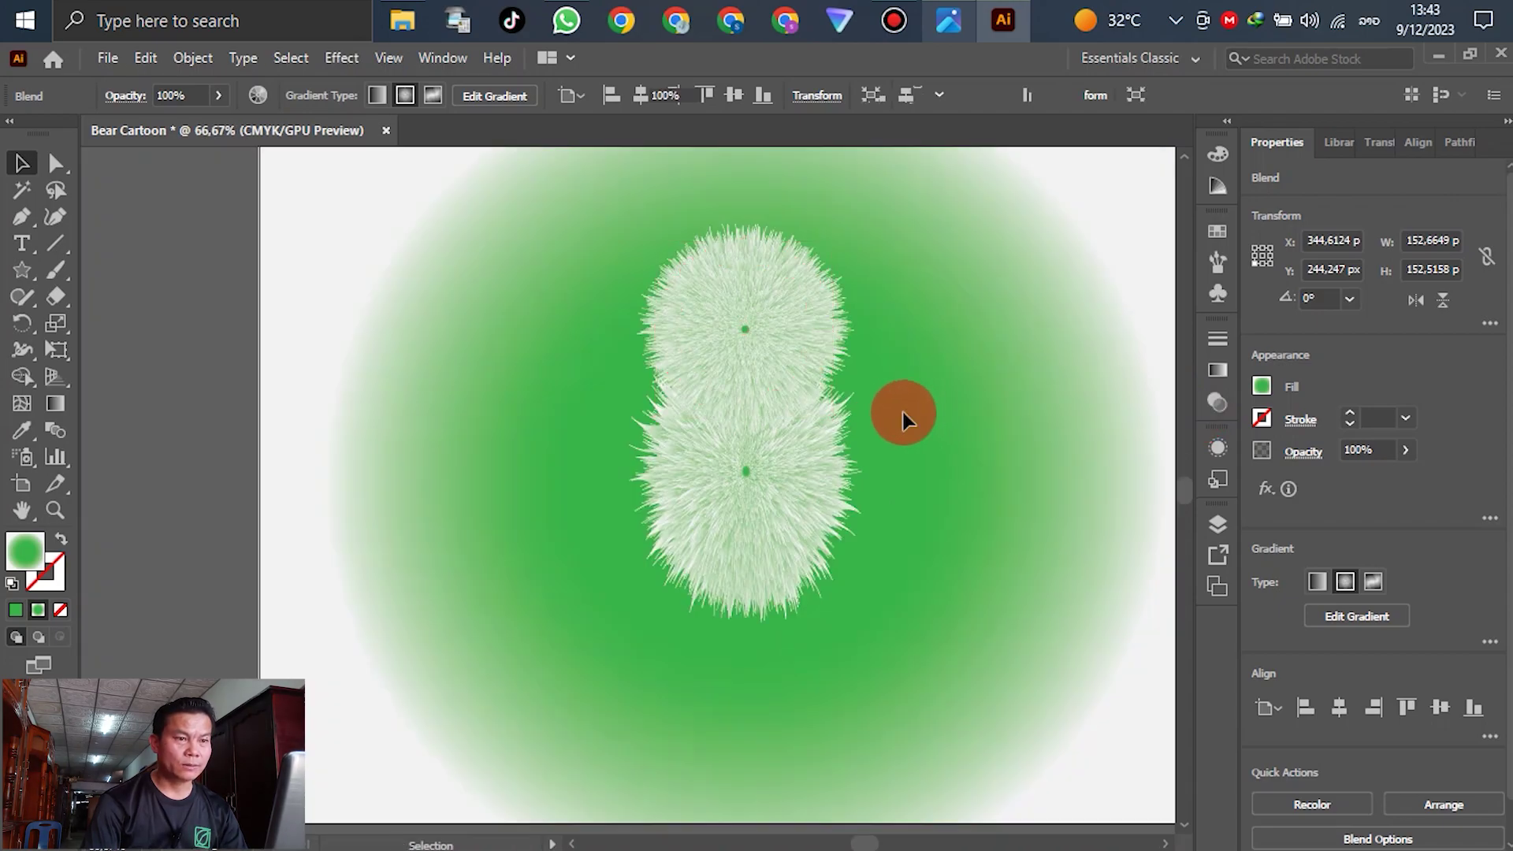
Step: Reshape the lower fur ball to about 186 px wide and 217 px tall, centre it beneath the upper one, and deselect it
left_click(794, 314)
left_click(770, 508)
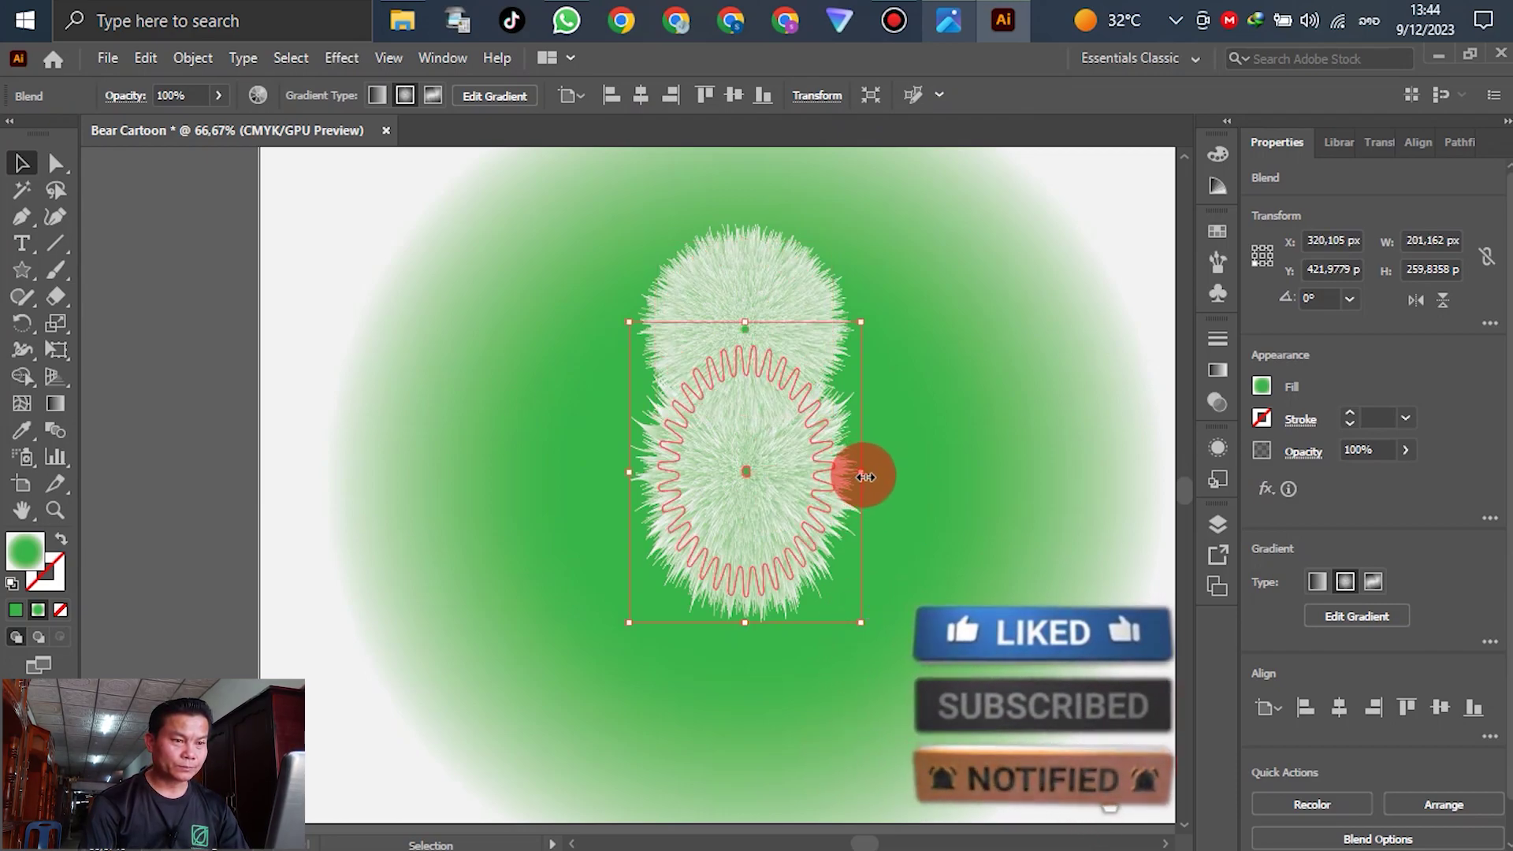
left_click_drag(864, 477, 906, 476)
left_click_drag(810, 475, 750, 523)
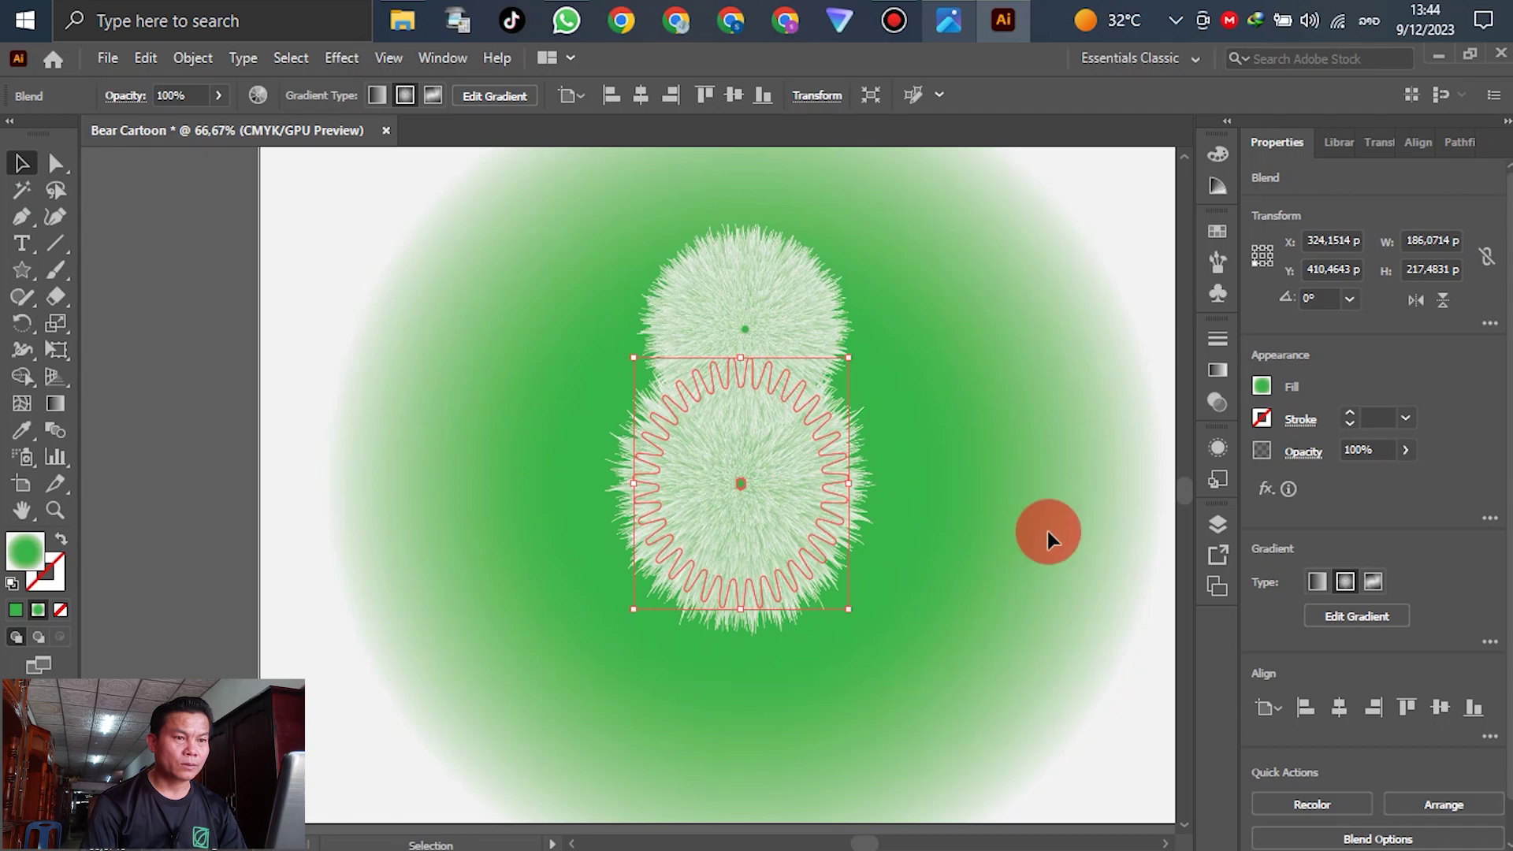
left_click_drag(780, 526, 784, 521)
scroll(1165, 570, "down", 5)
scroll(839, 602, "up", 2)
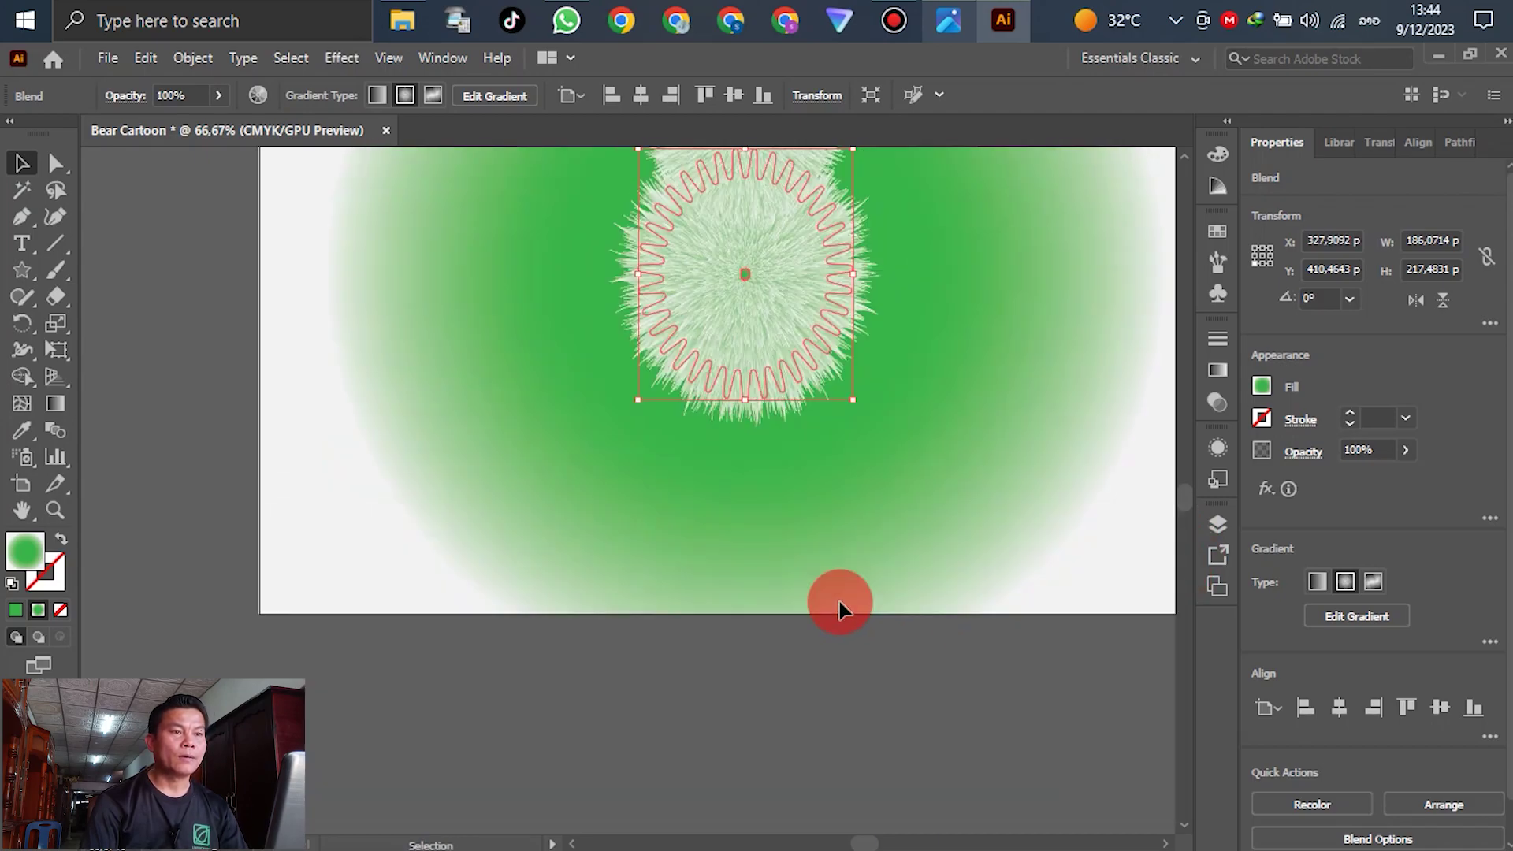
left_click(286, 459)
scroll(654, 580, "up", 3)
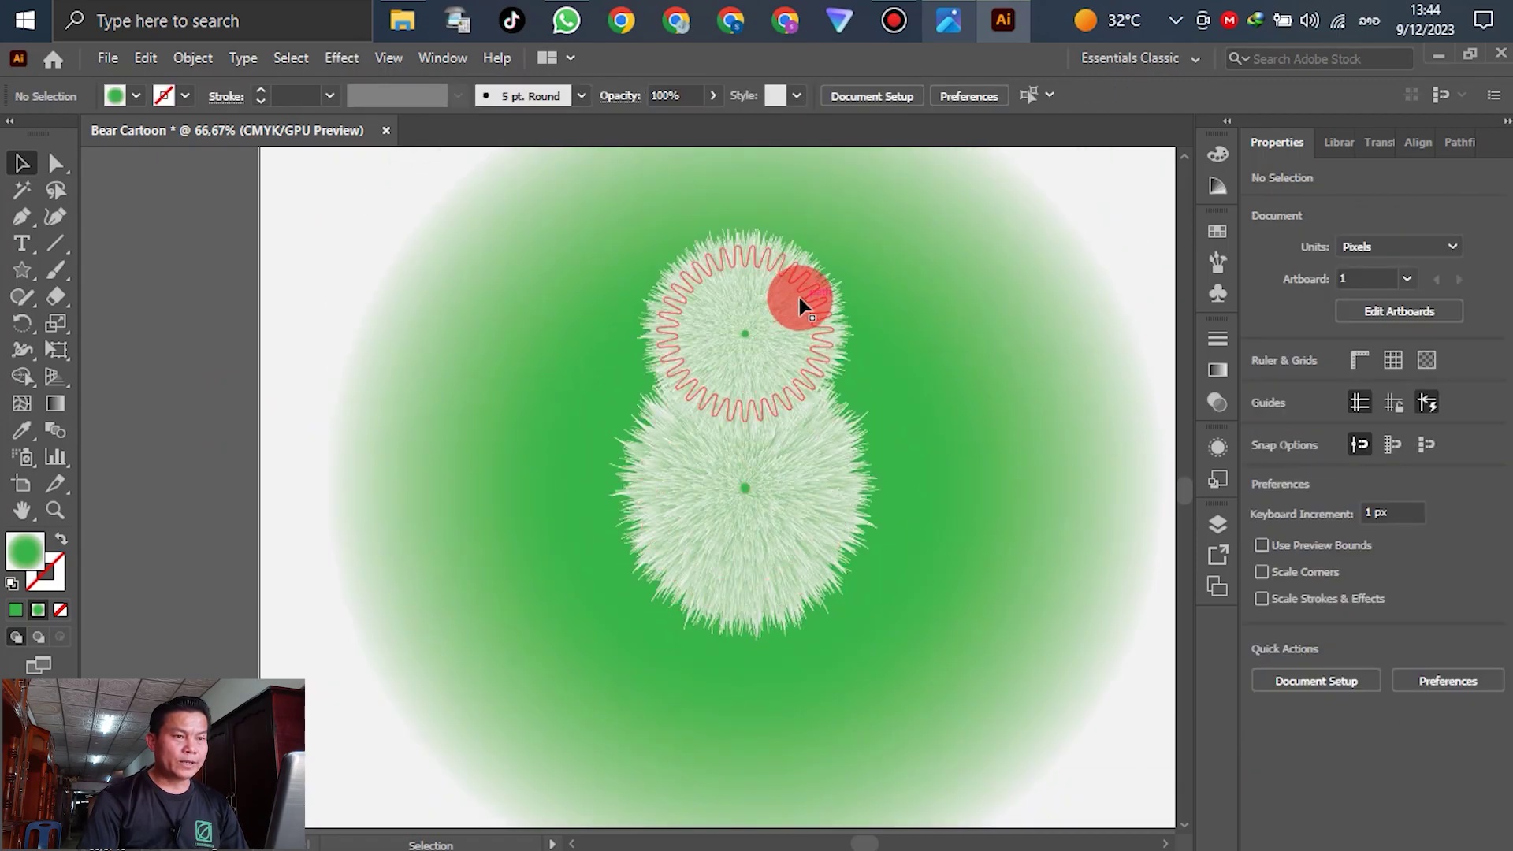
Step: Duplicate the head fur ball, shrink the copy to about 72 px wide, place it at the head's upper right as an ear, and deselect it
left_click(773, 298)
left_click_drag(772, 290, 1044, 314)
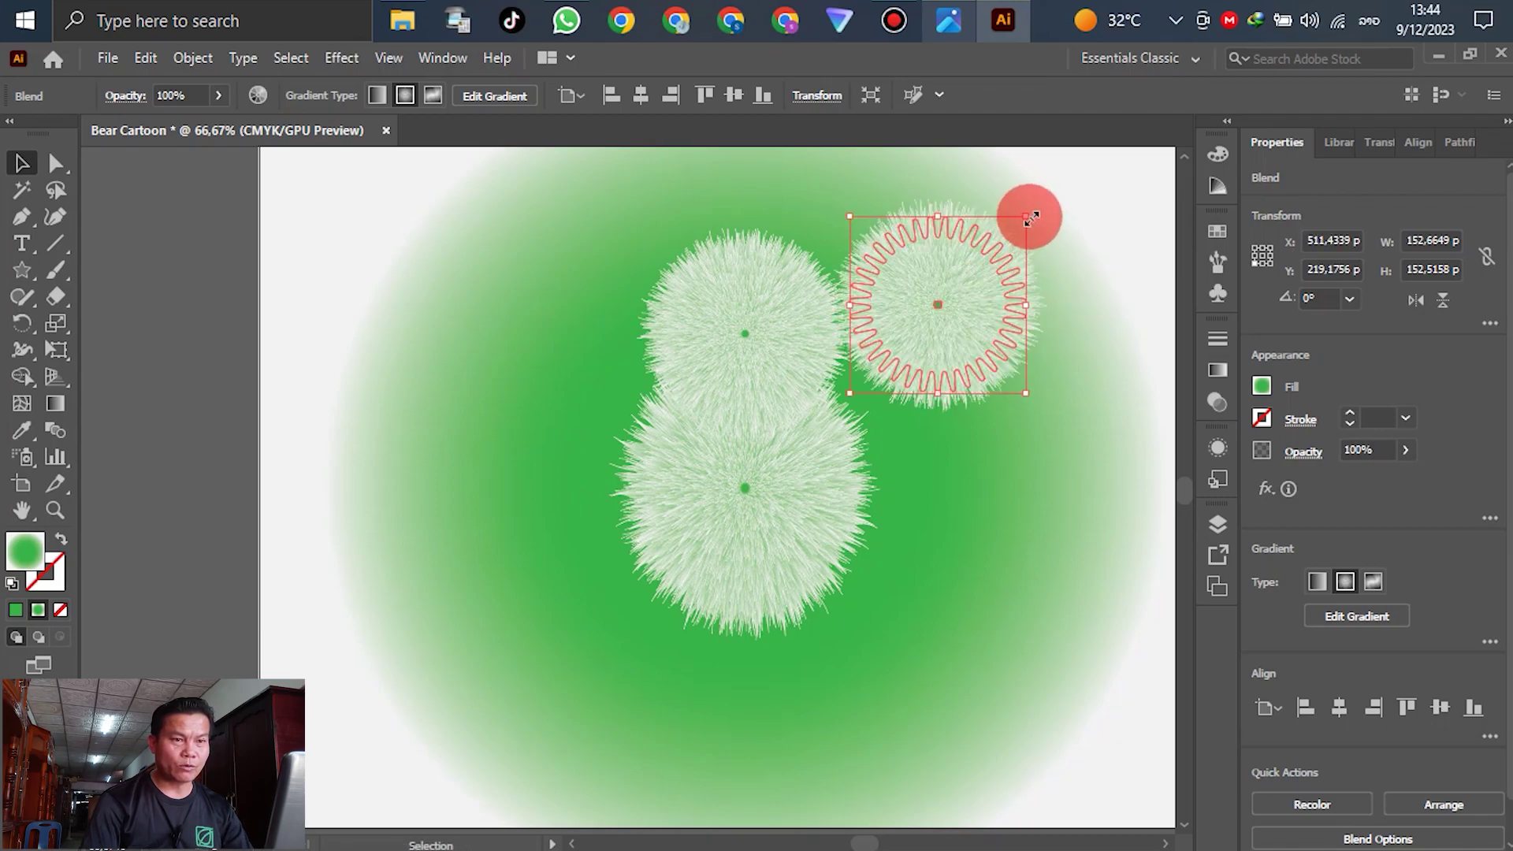
left_click_drag(1024, 216, 855, 275)
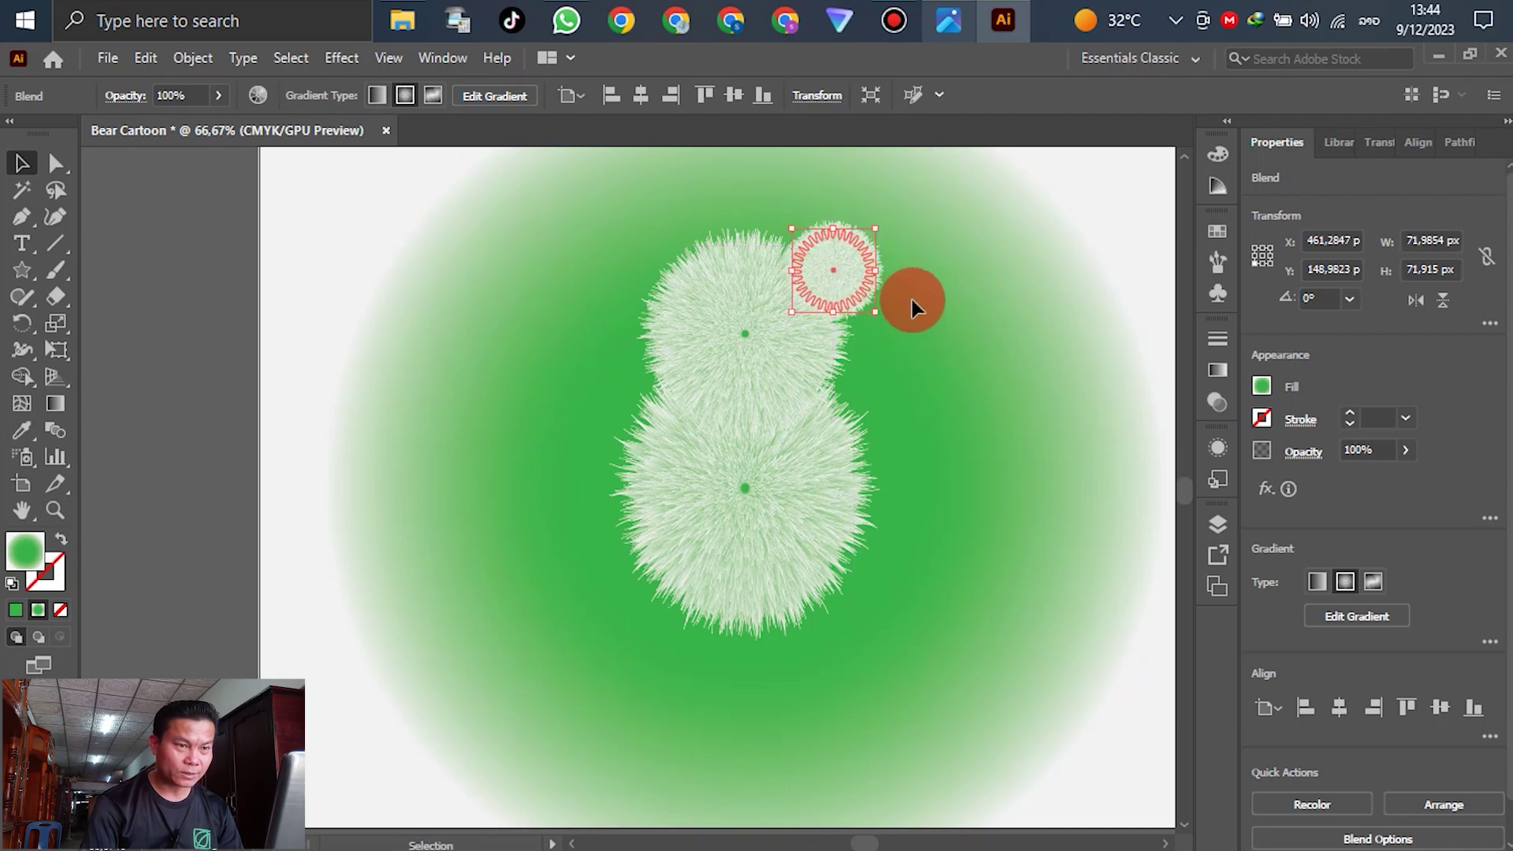
left_click(987, 281)
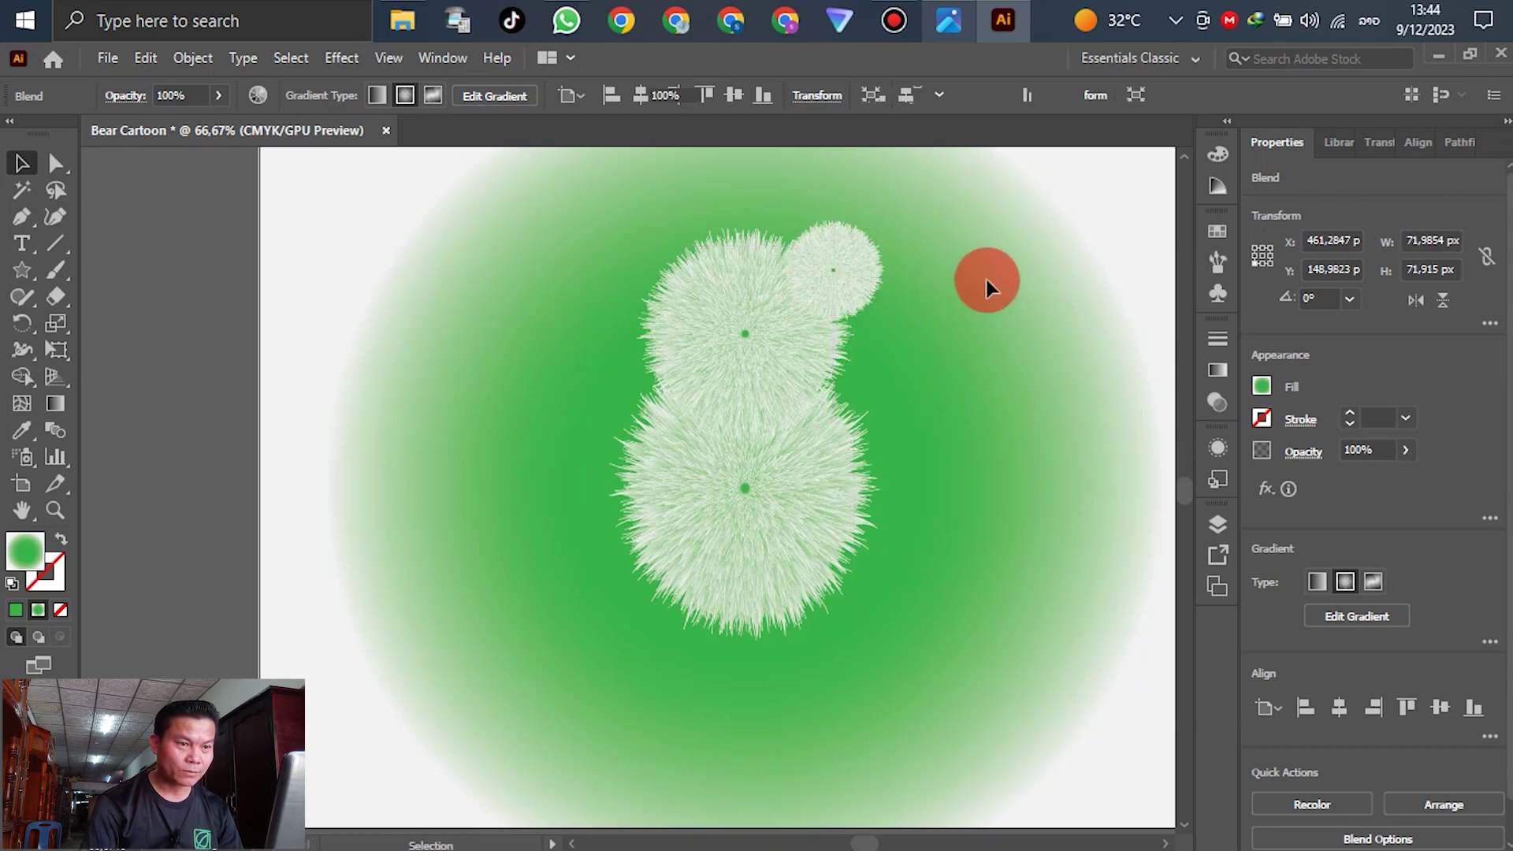
Step: Send the right ear to the back of its layer's stacking order and deselect it
right_click(851, 266)
mouse_move(943, 518)
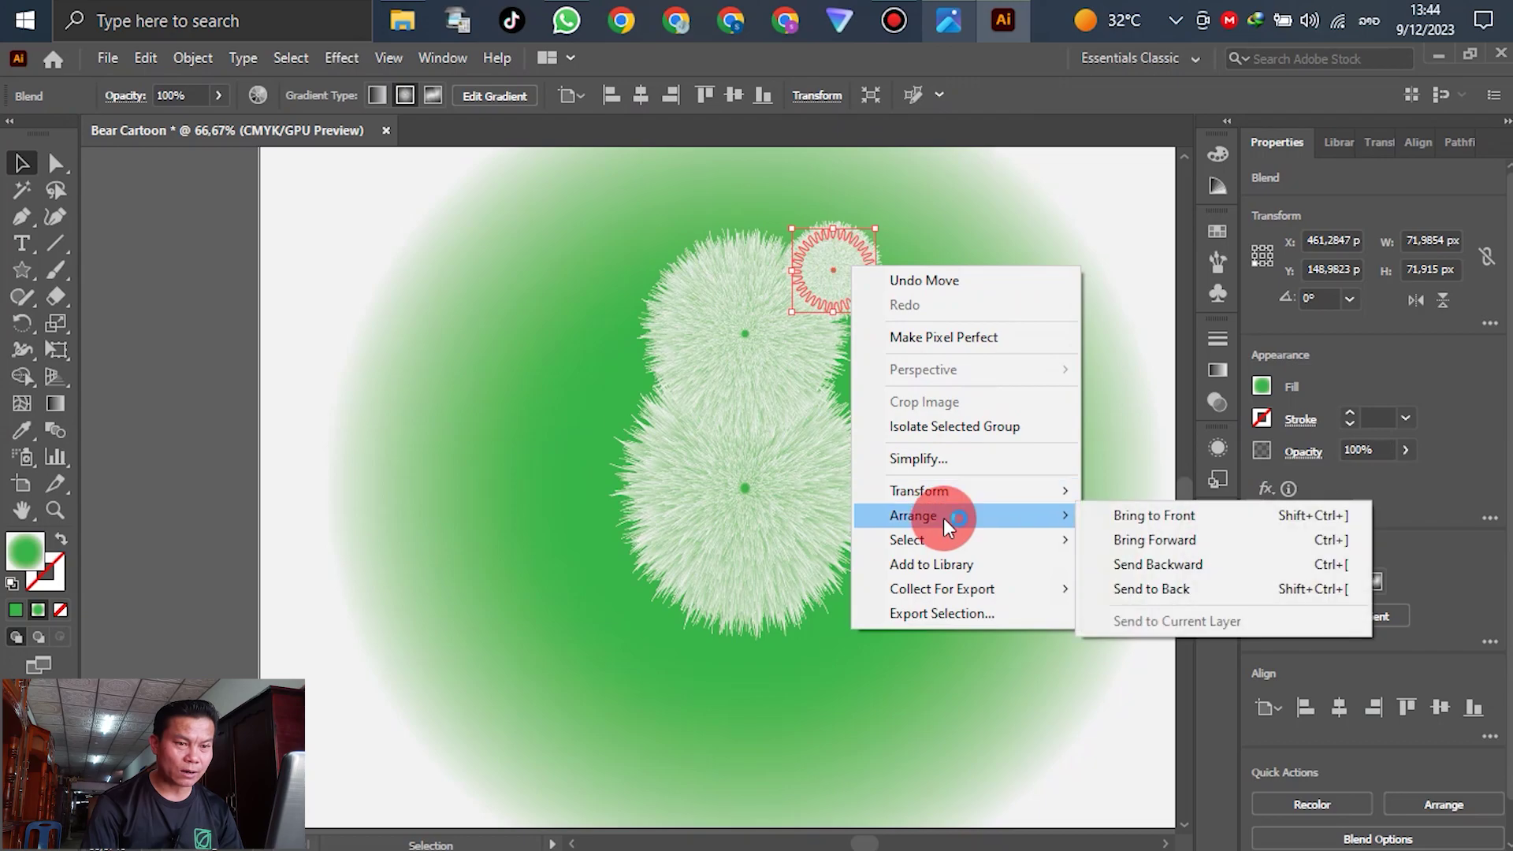
left_click(1161, 593)
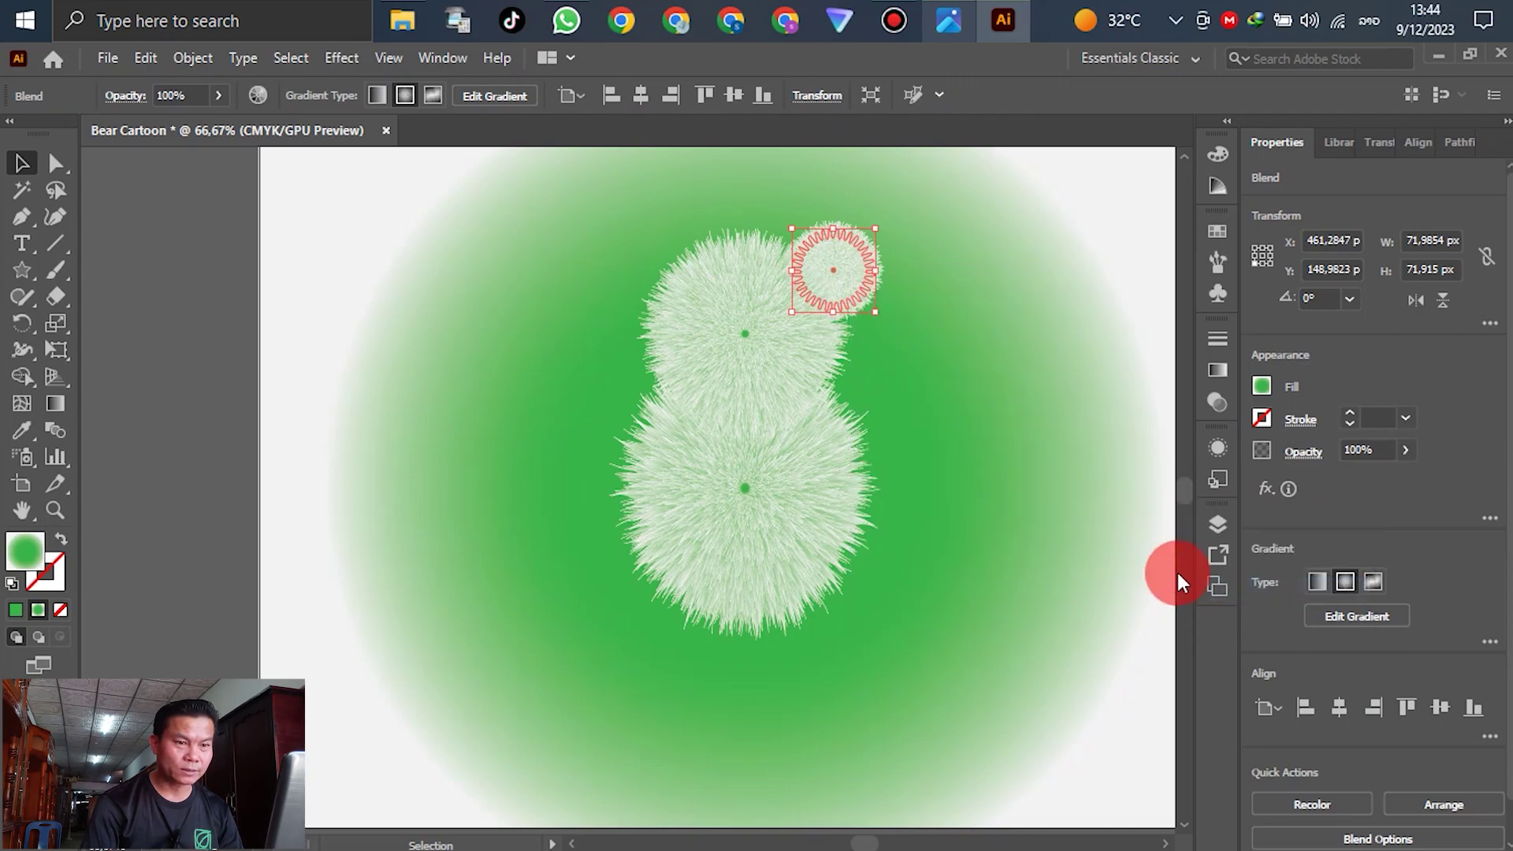
scroll(1119, 441, "up", 5)
scroll(910, 277, "down", 3)
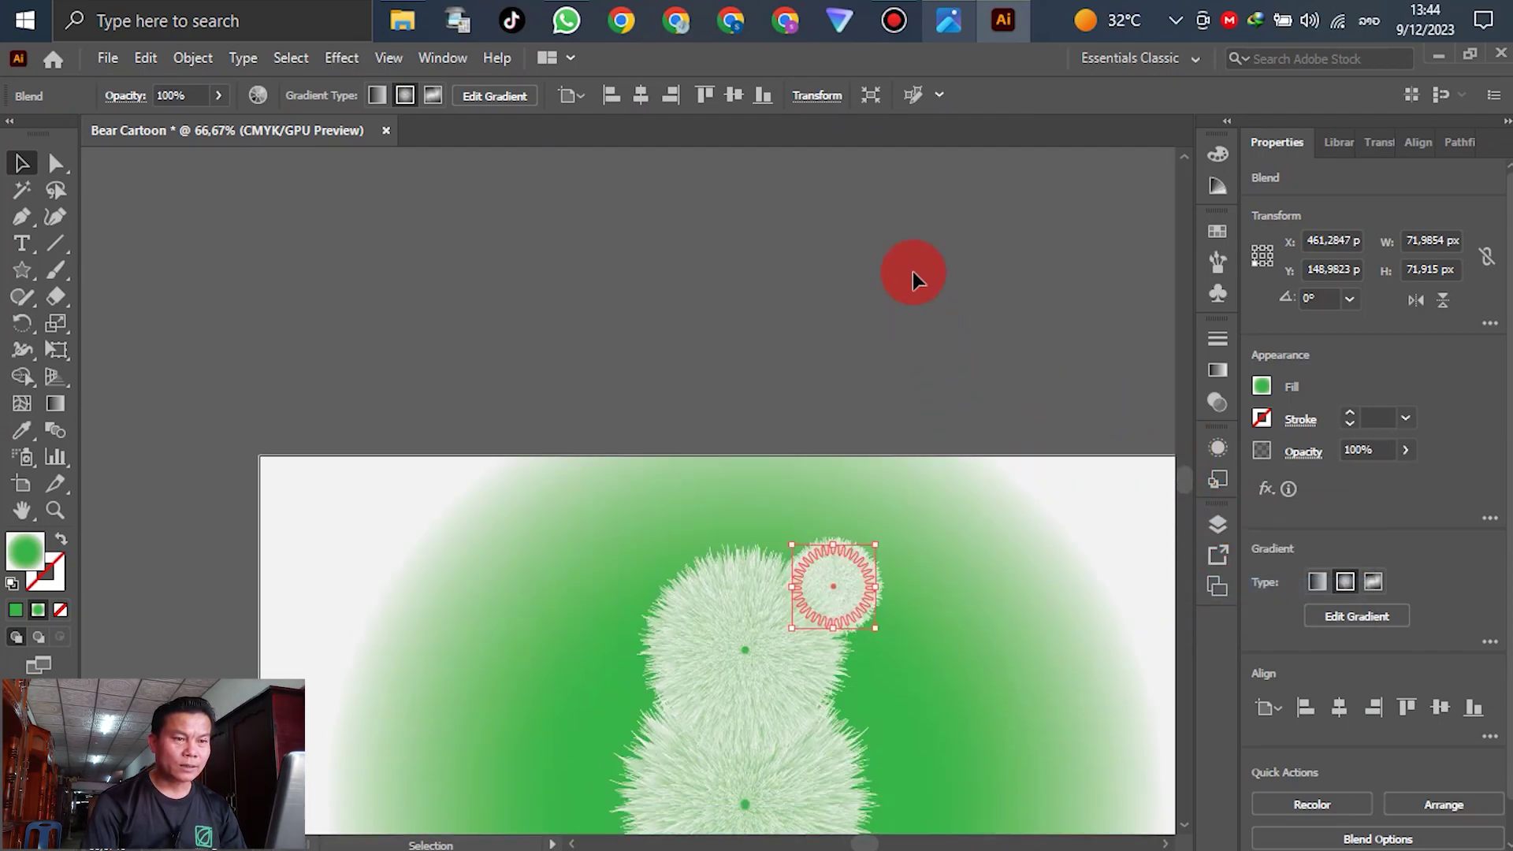
left_click(912, 271)
Step: Duplicate the right ear across to the head's upper left at the same height and deselect the copy
left_click_drag(864, 399, 639, 300)
left_click(772, 214)
left_click(815, 197)
scroll(811, 229, "down", 2)
left_click(835, 185)
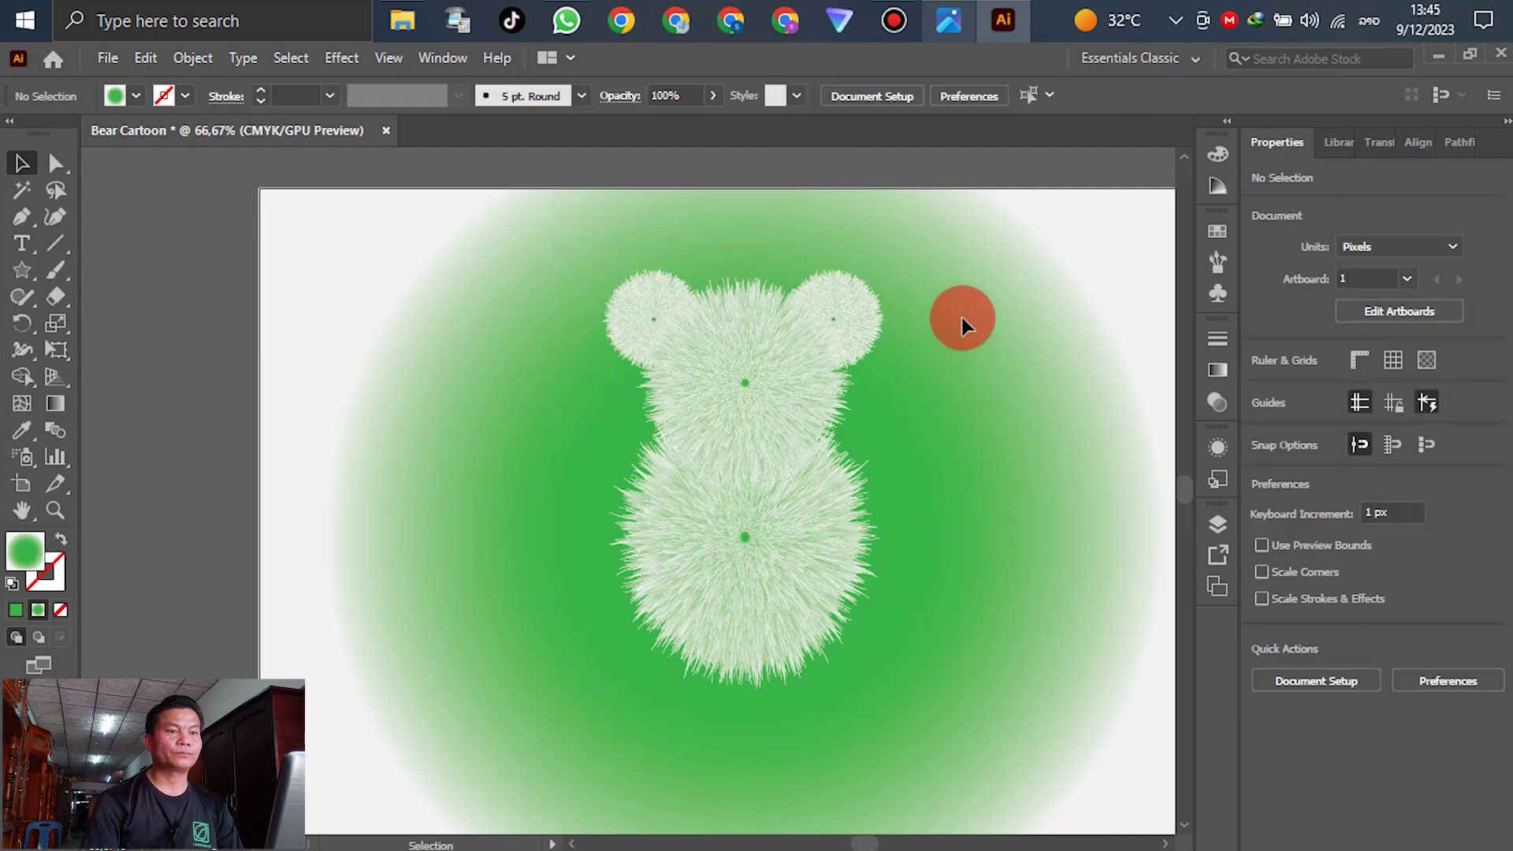
Step: Duplicate the right ear down onto the body's right shoulder as the starting ball for an arm
scroll(961, 317, "down", 3)
scroll(750, 470, "down", 3)
scroll(841, 412, "up", 2)
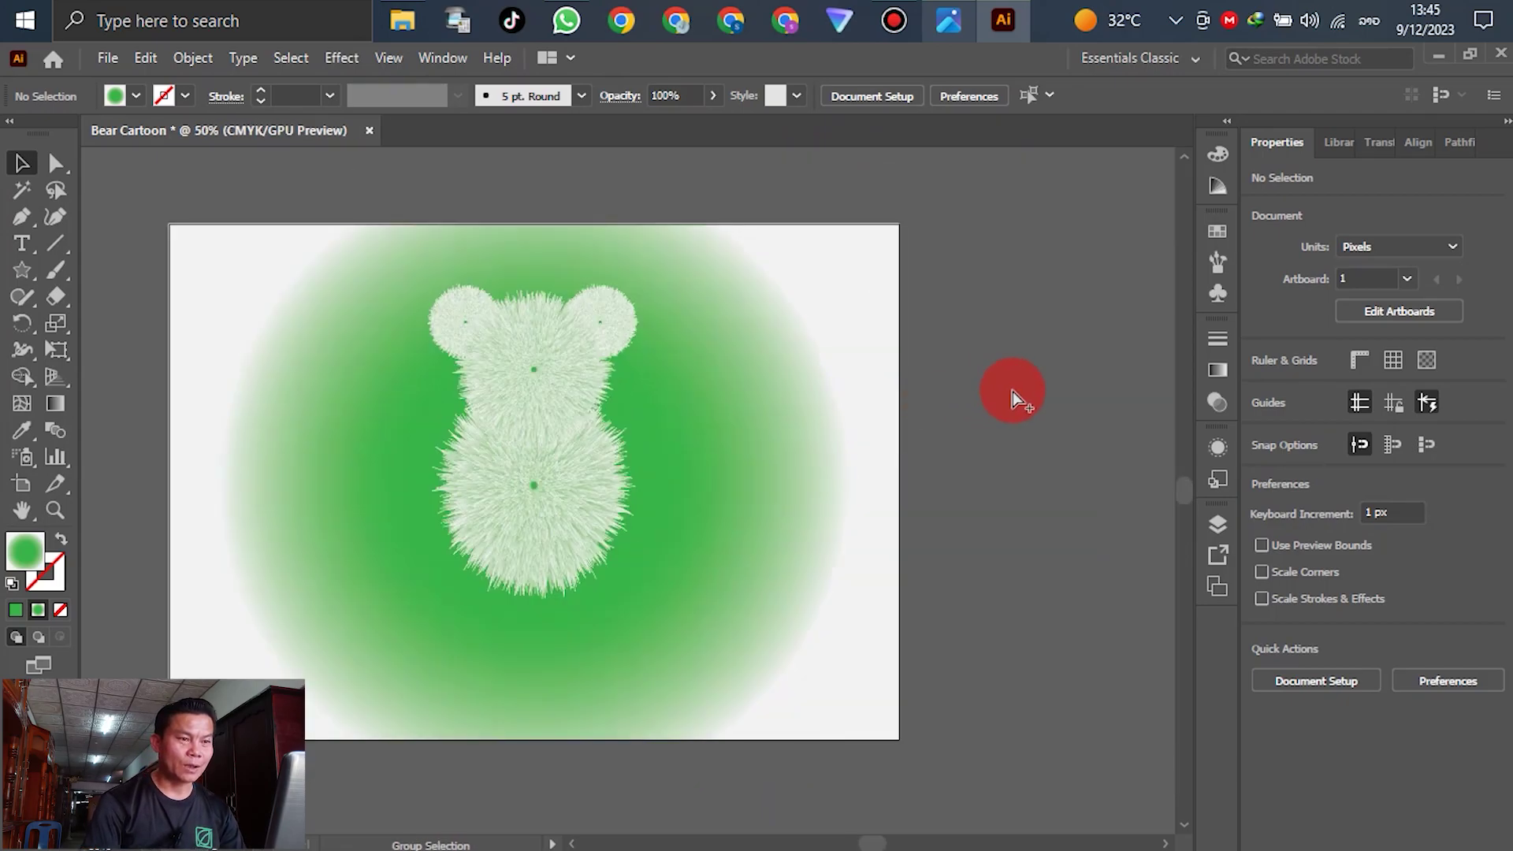
scroll(1013, 391, "down", 1)
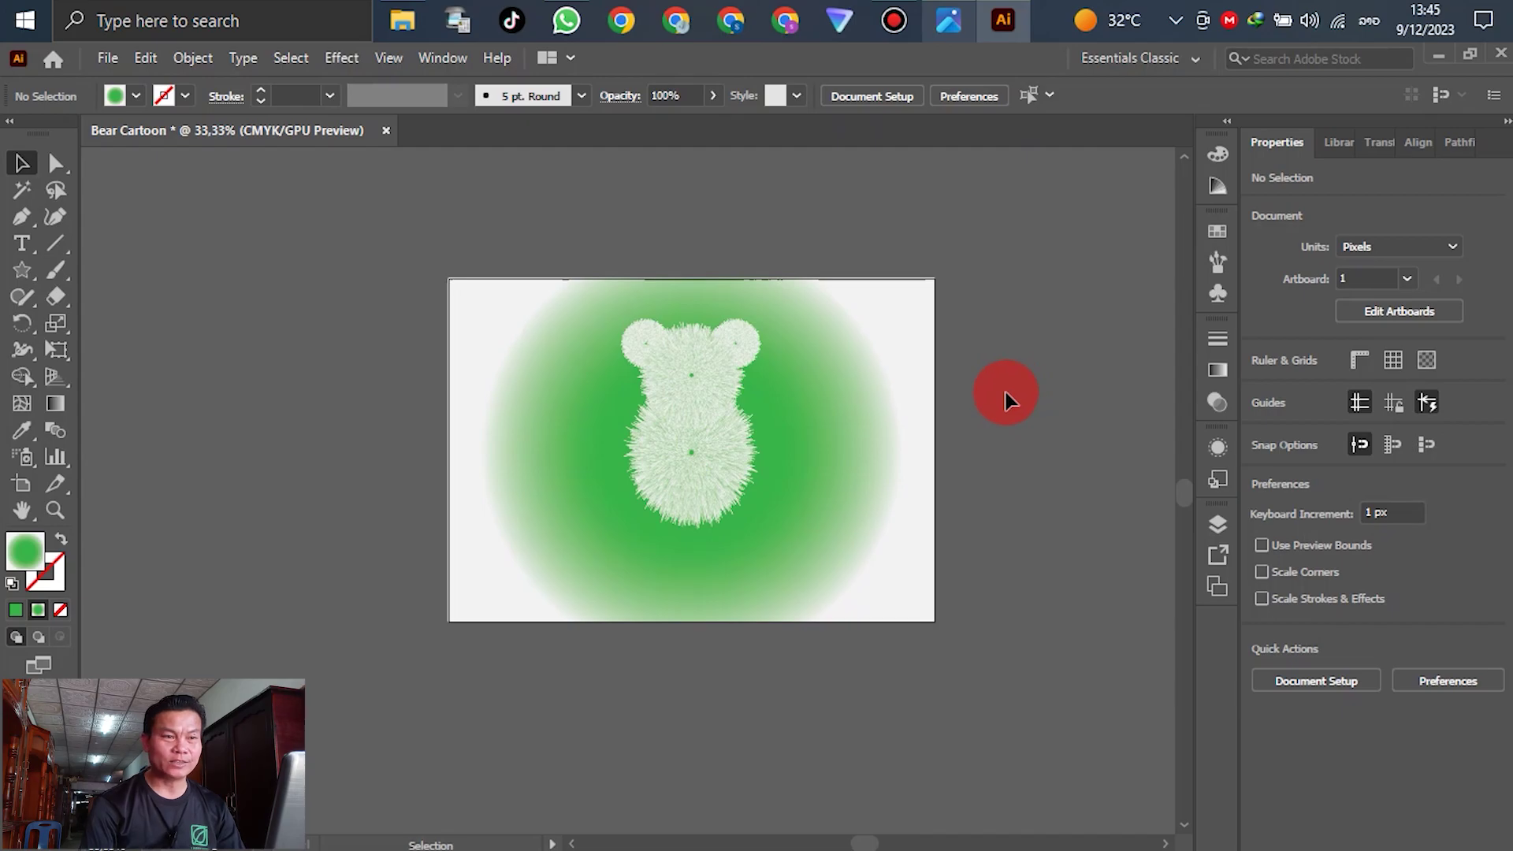
scroll(722, 429, "up", 2)
left_click_drag(775, 277, 759, 264)
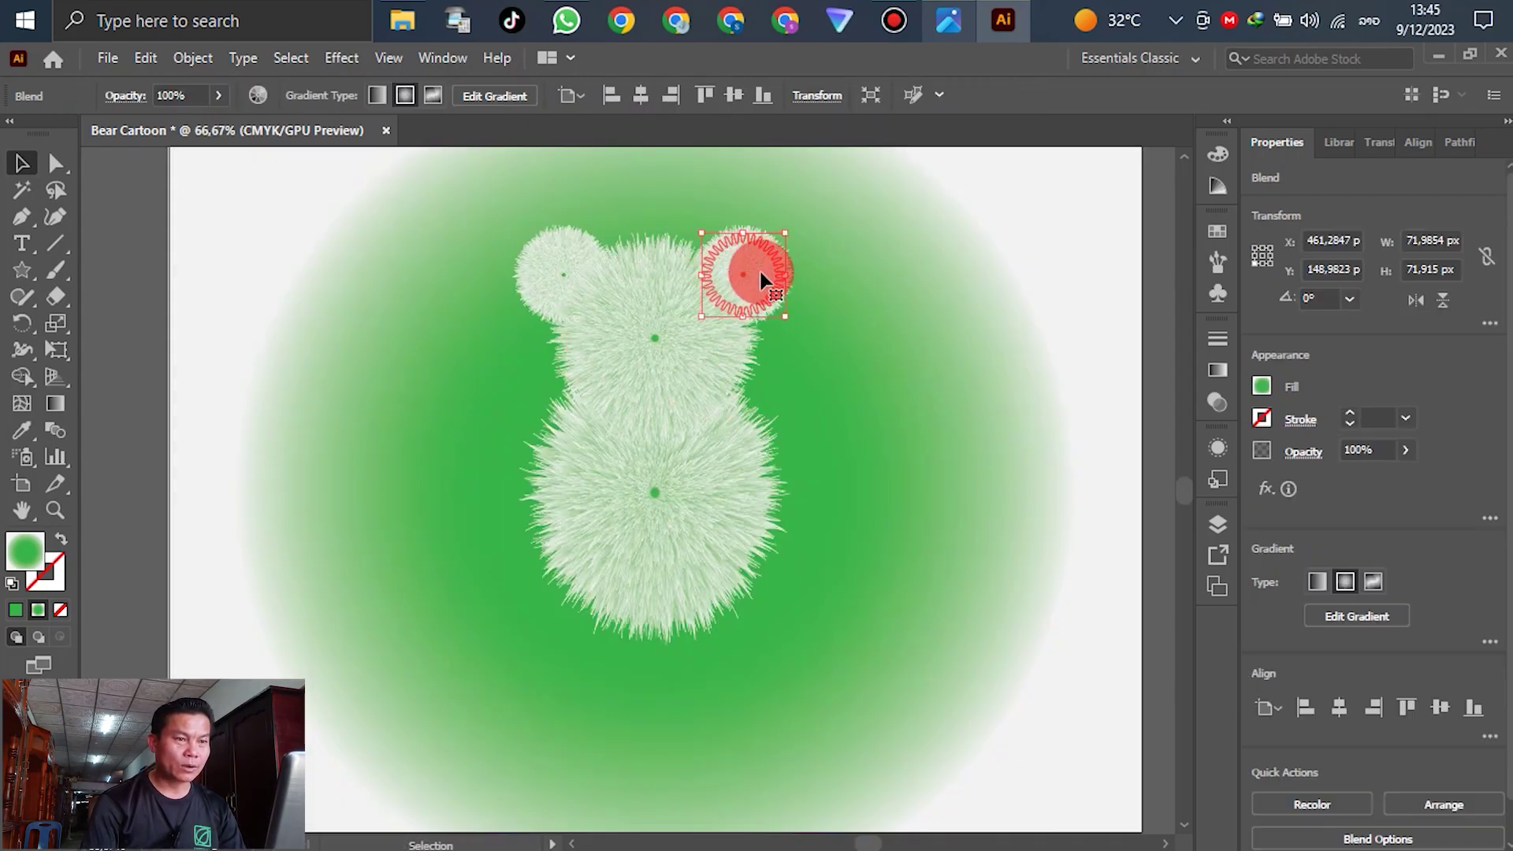
left_click_drag(765, 268, 776, 424)
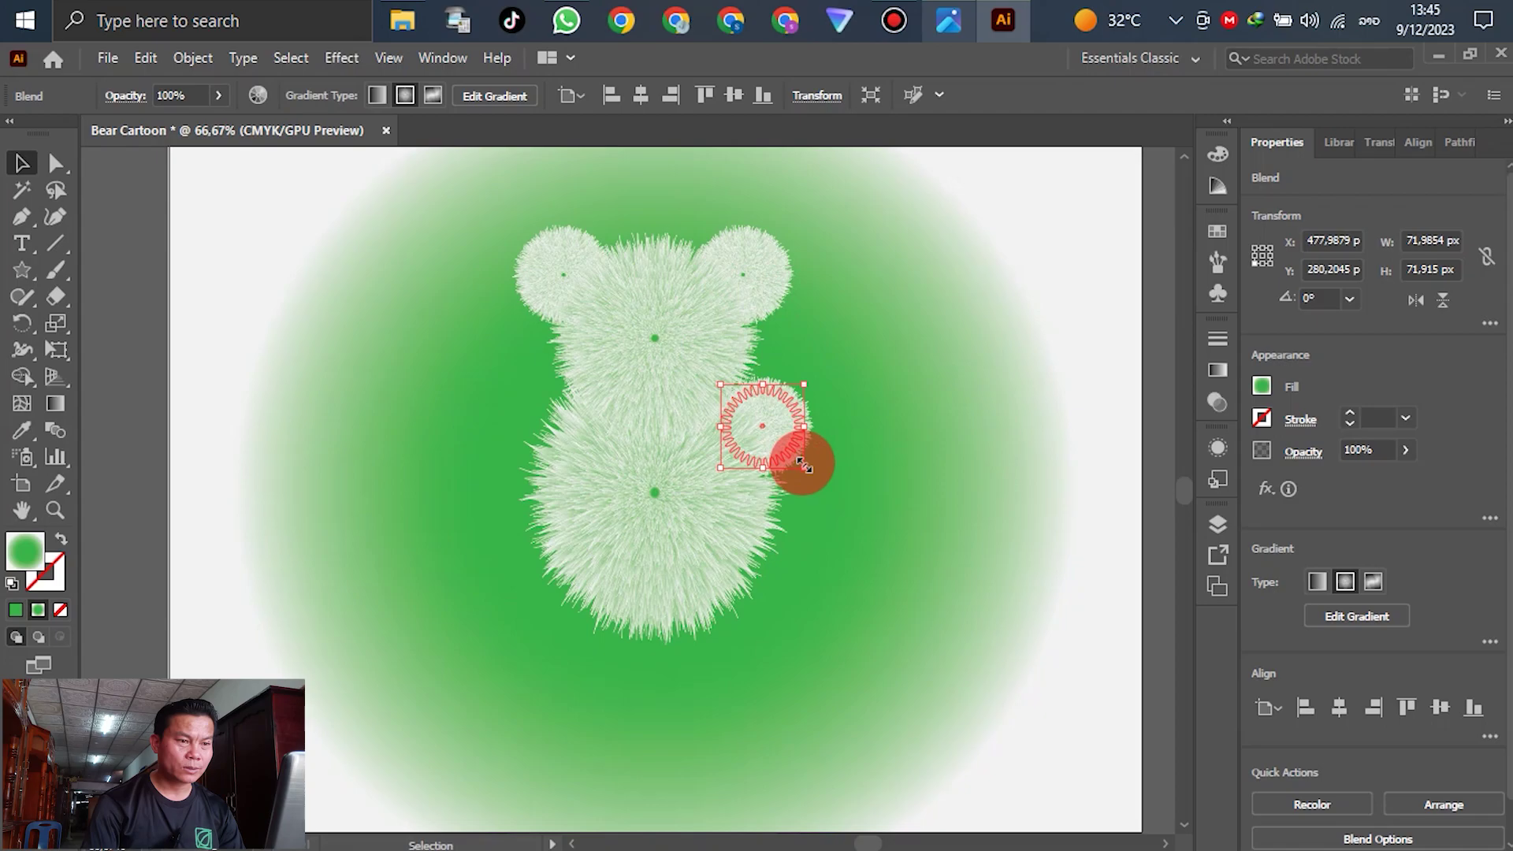
left_click_drag(803, 467, 844, 466)
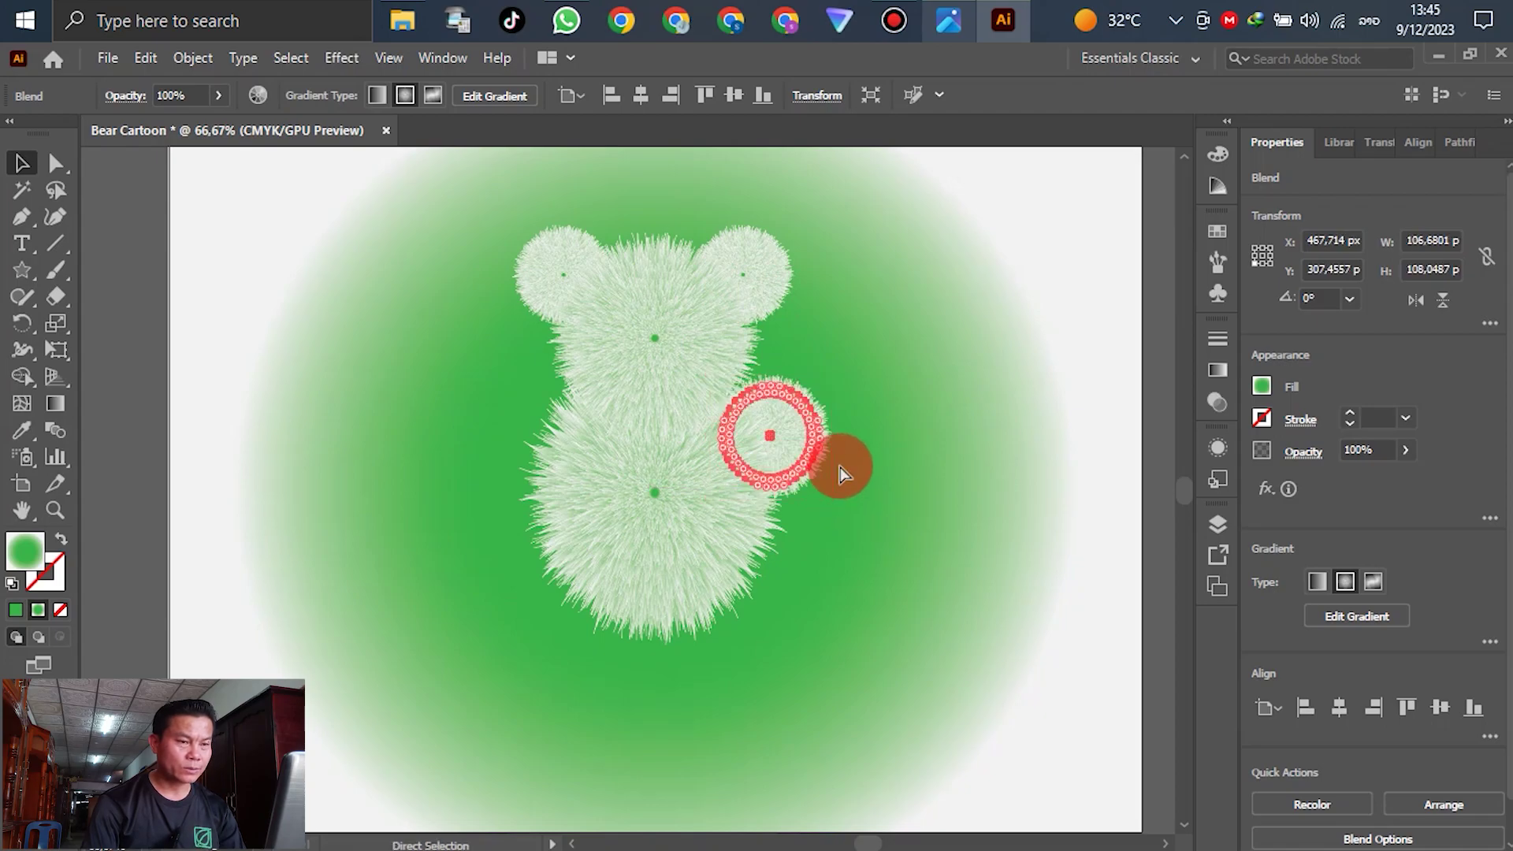
left_click_drag(771, 430, 776, 425)
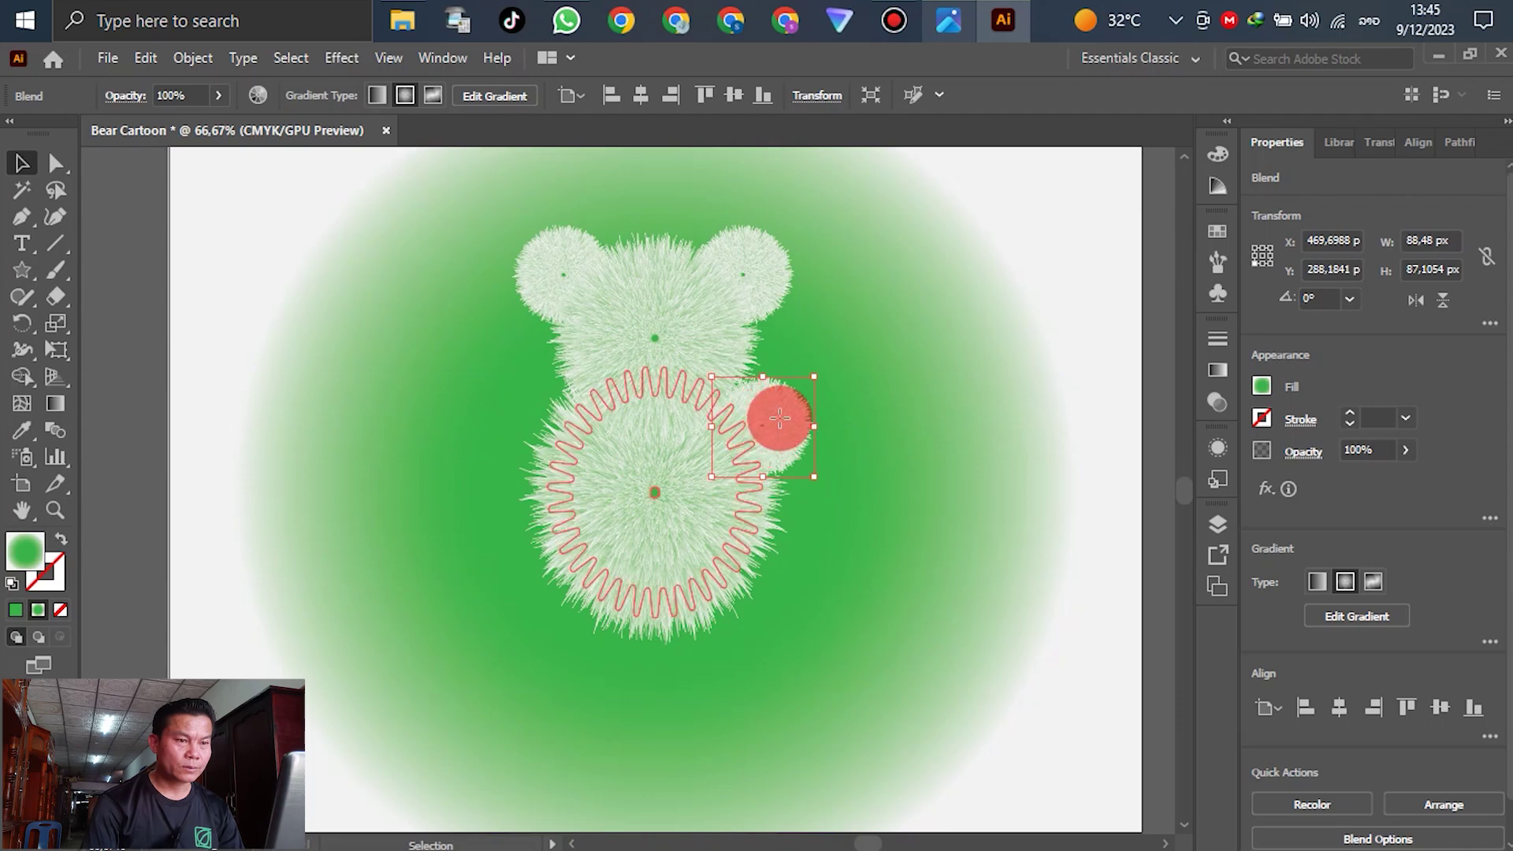
double_click(778, 415)
left_click(938, 424)
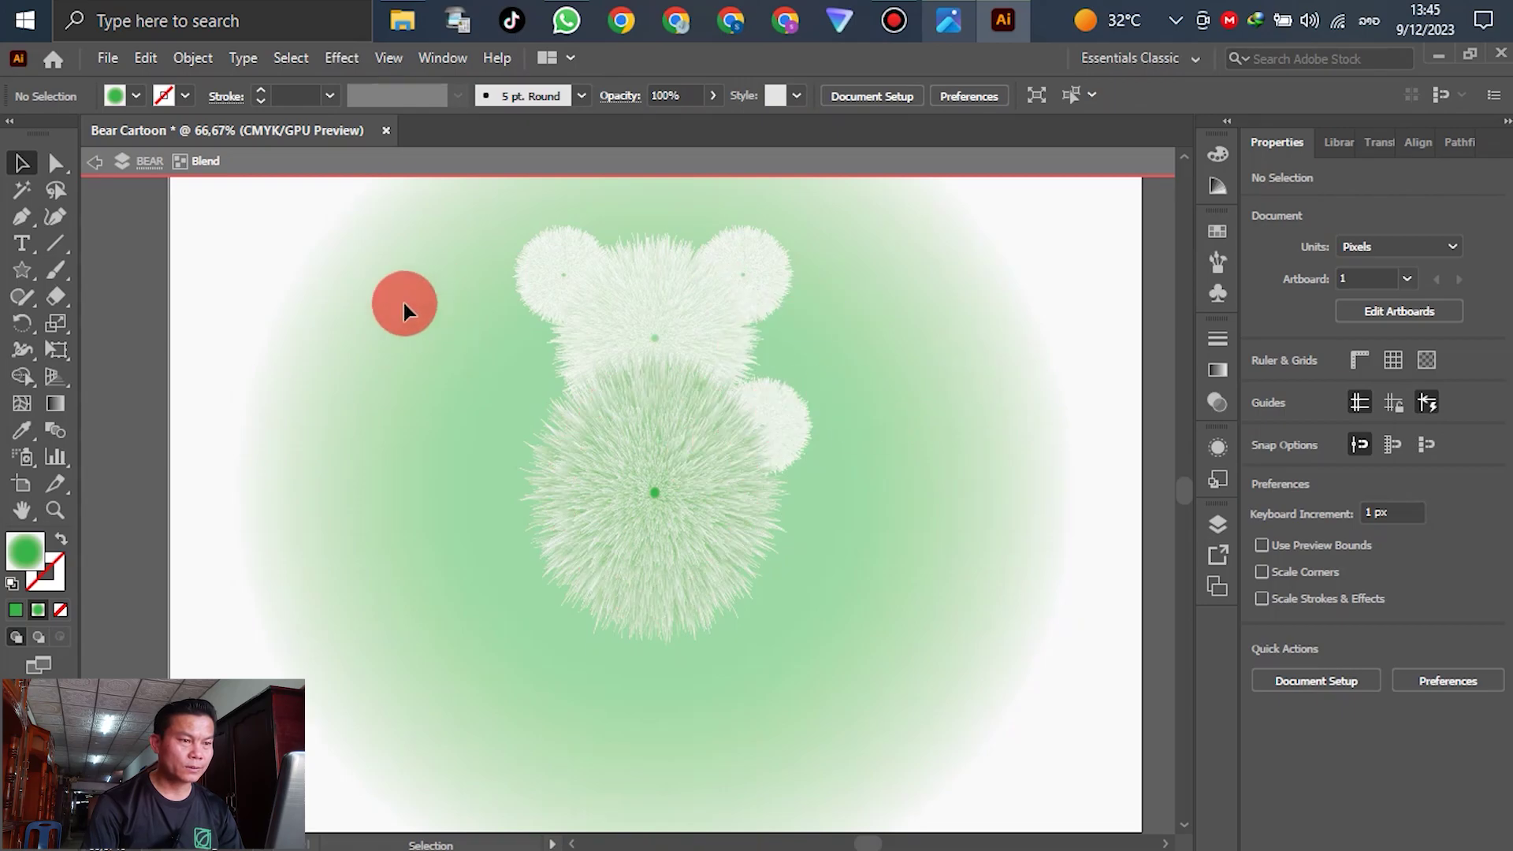
double_click(902, 323)
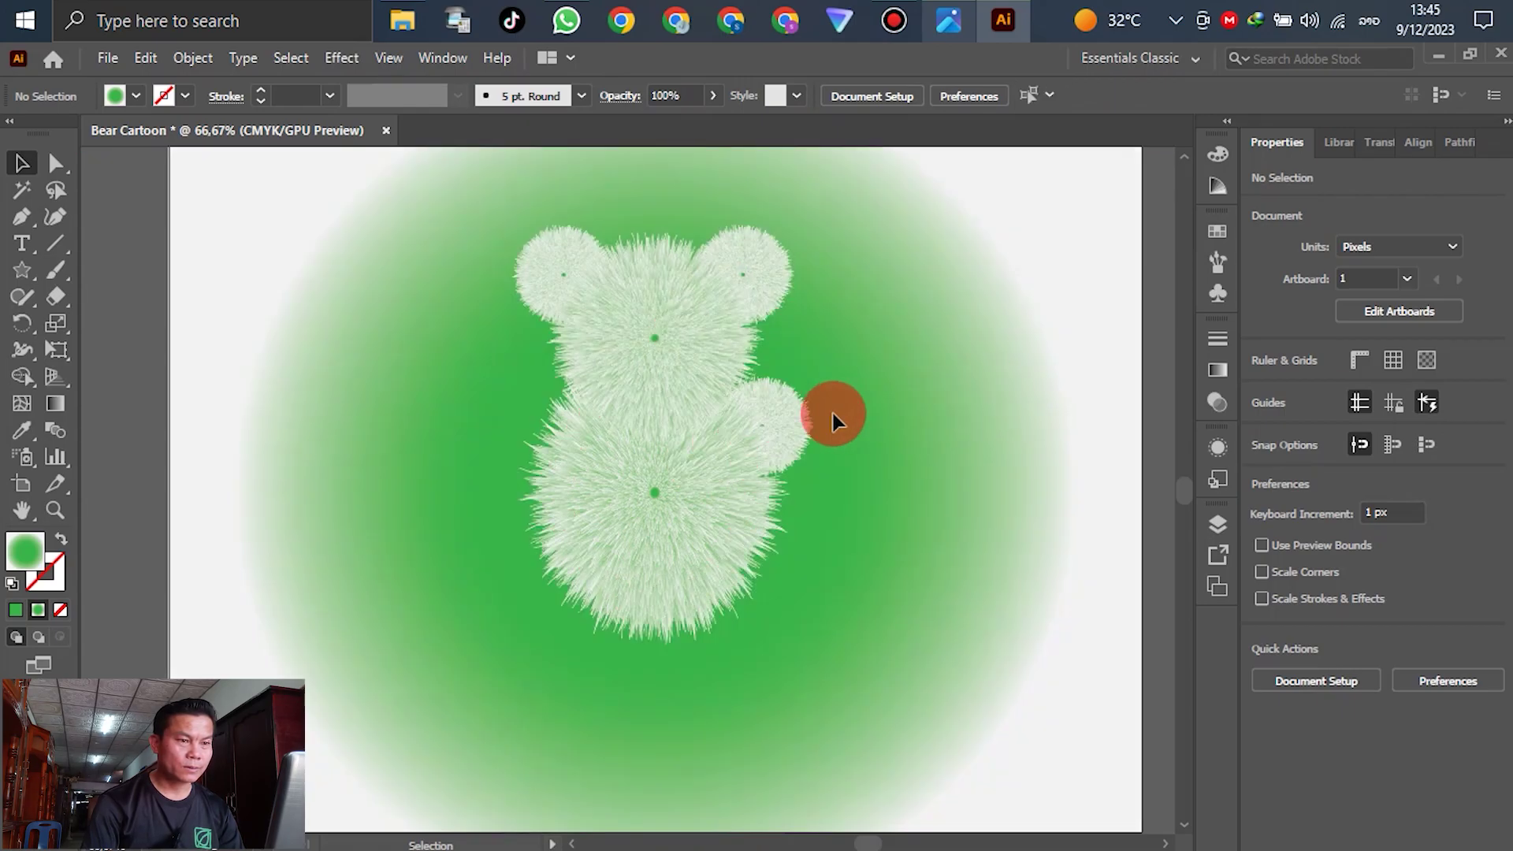
Step: Move the shoulder ball clear of the body to the right, isolate its blend, and move the centre star down and right to stretch the fur
left_click_drag(796, 413, 934, 437)
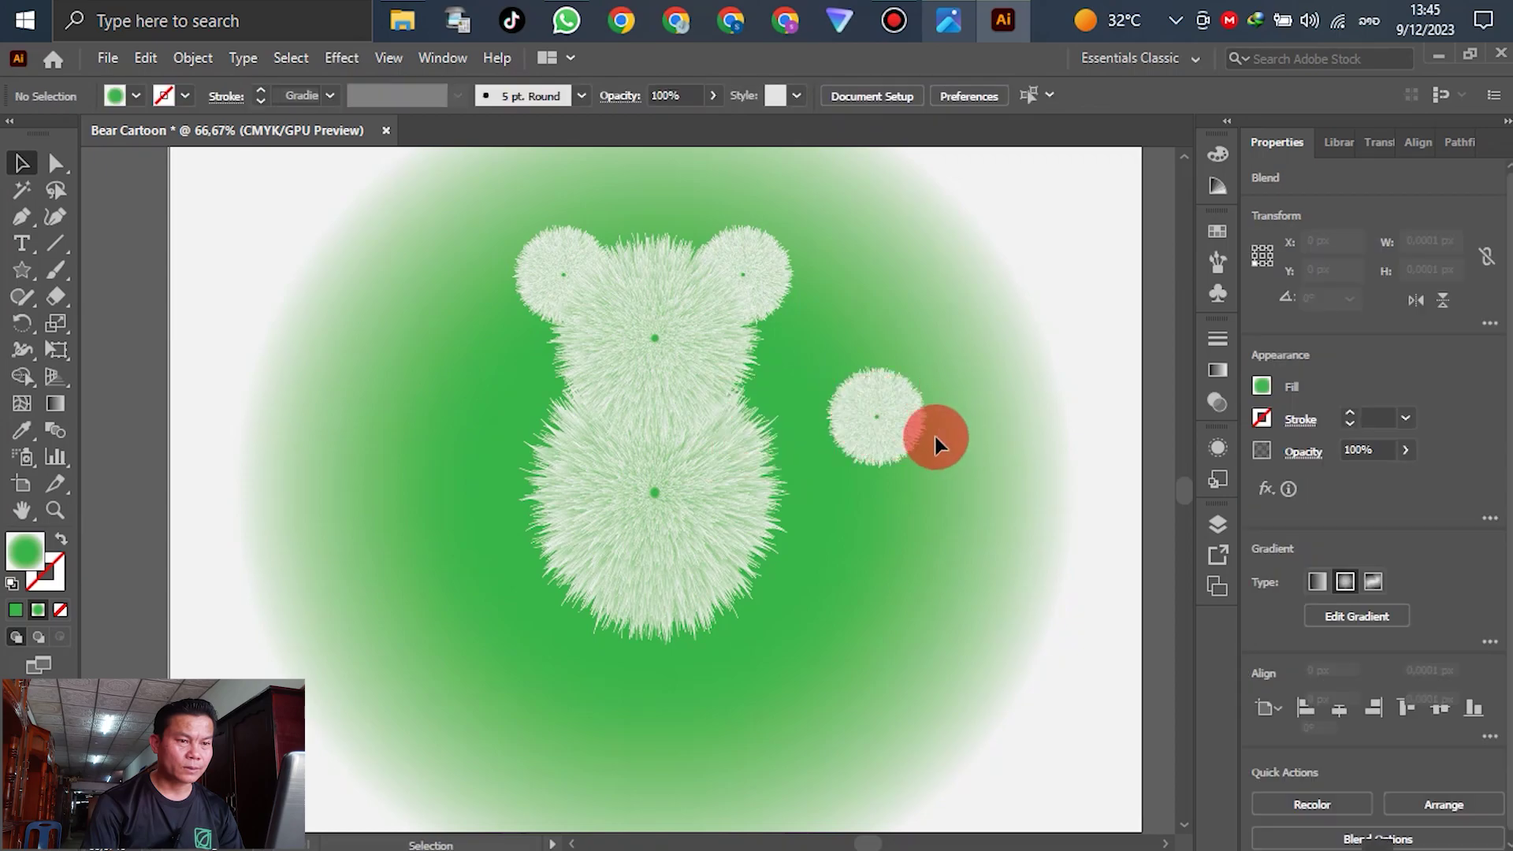
left_click(934, 436)
double_click(894, 414)
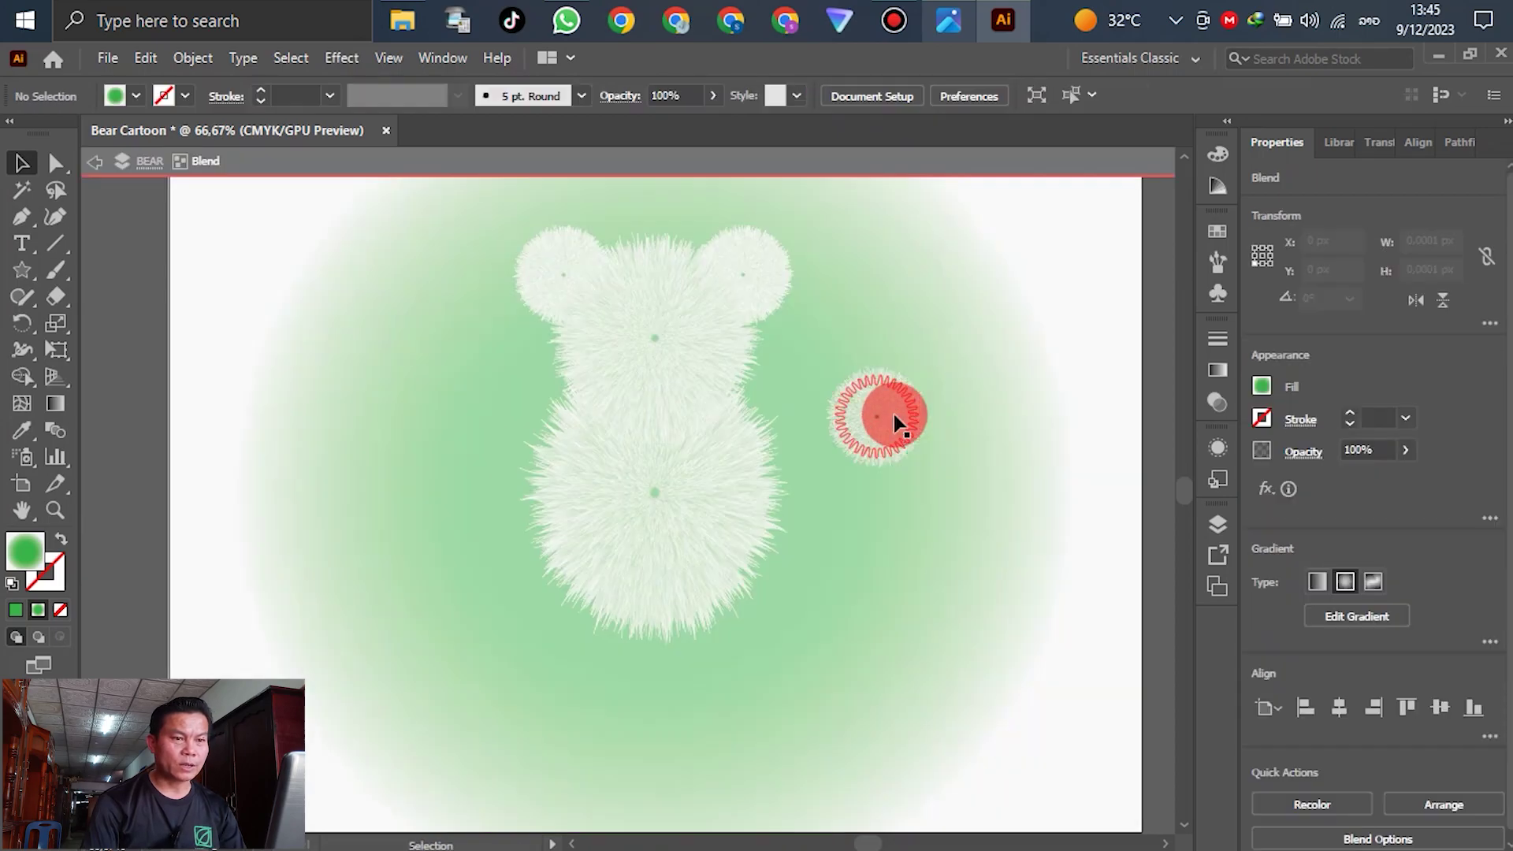
left_click_drag(893, 413, 955, 547)
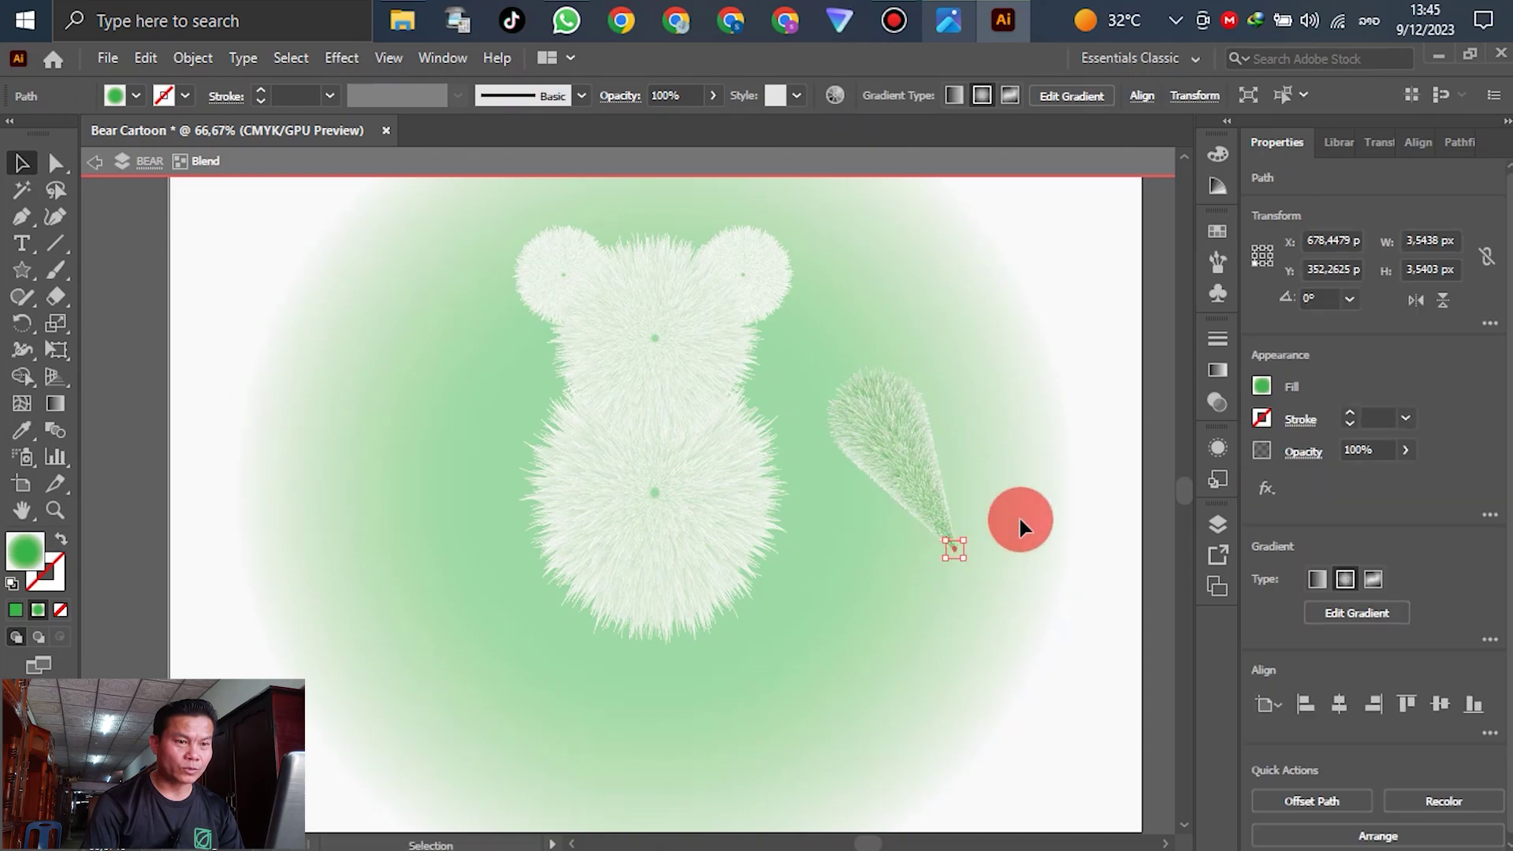
Step: Enlarge the small end star of the stretched fur blend around its centre to about 25 px wide and deselect it
scroll(977, 561, "up", 4)
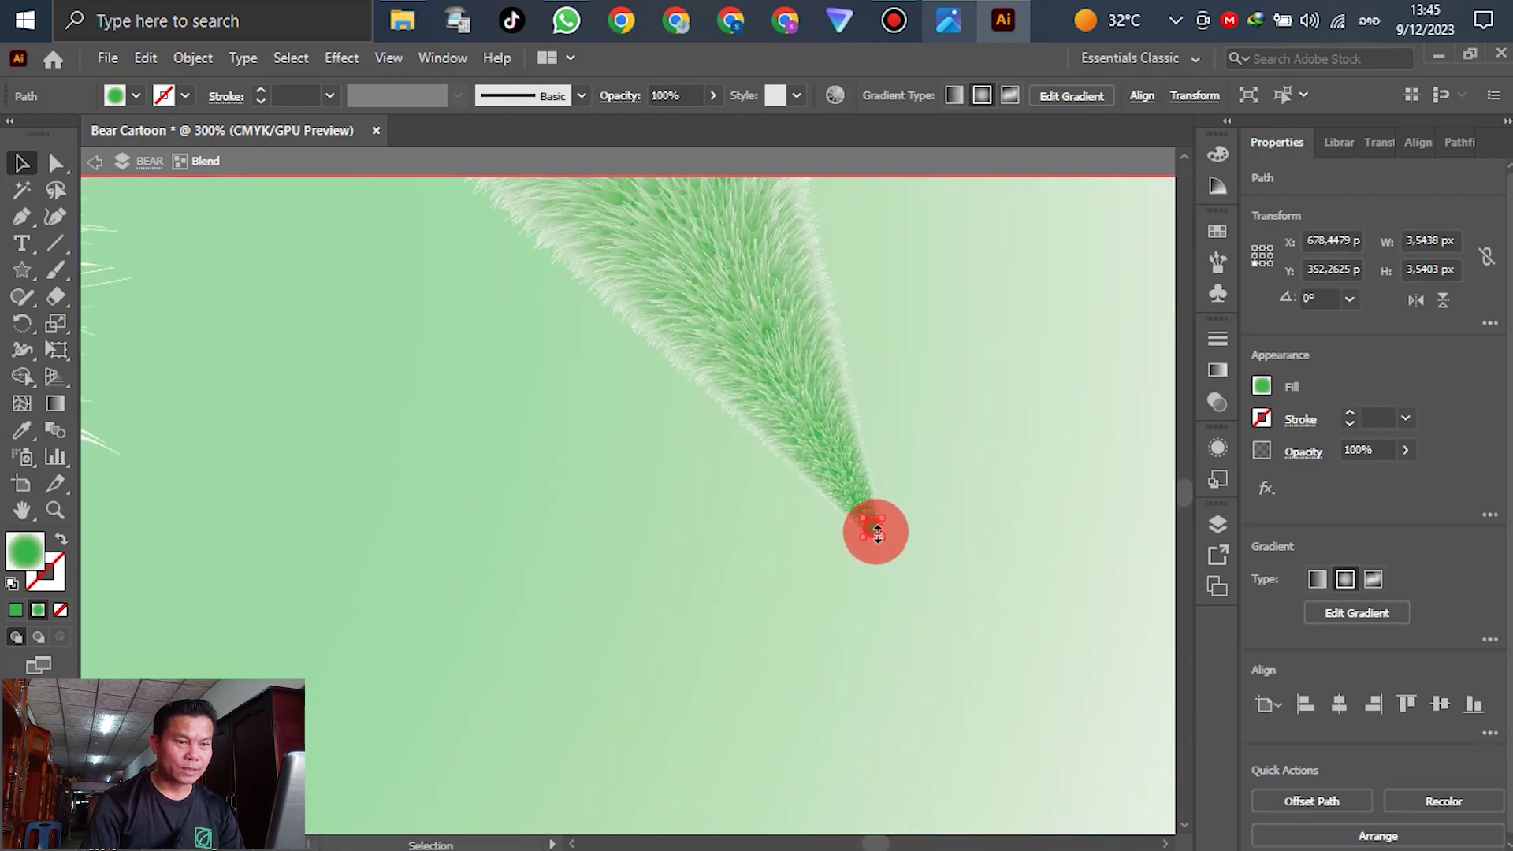
left_click_drag(881, 516, 910, 498)
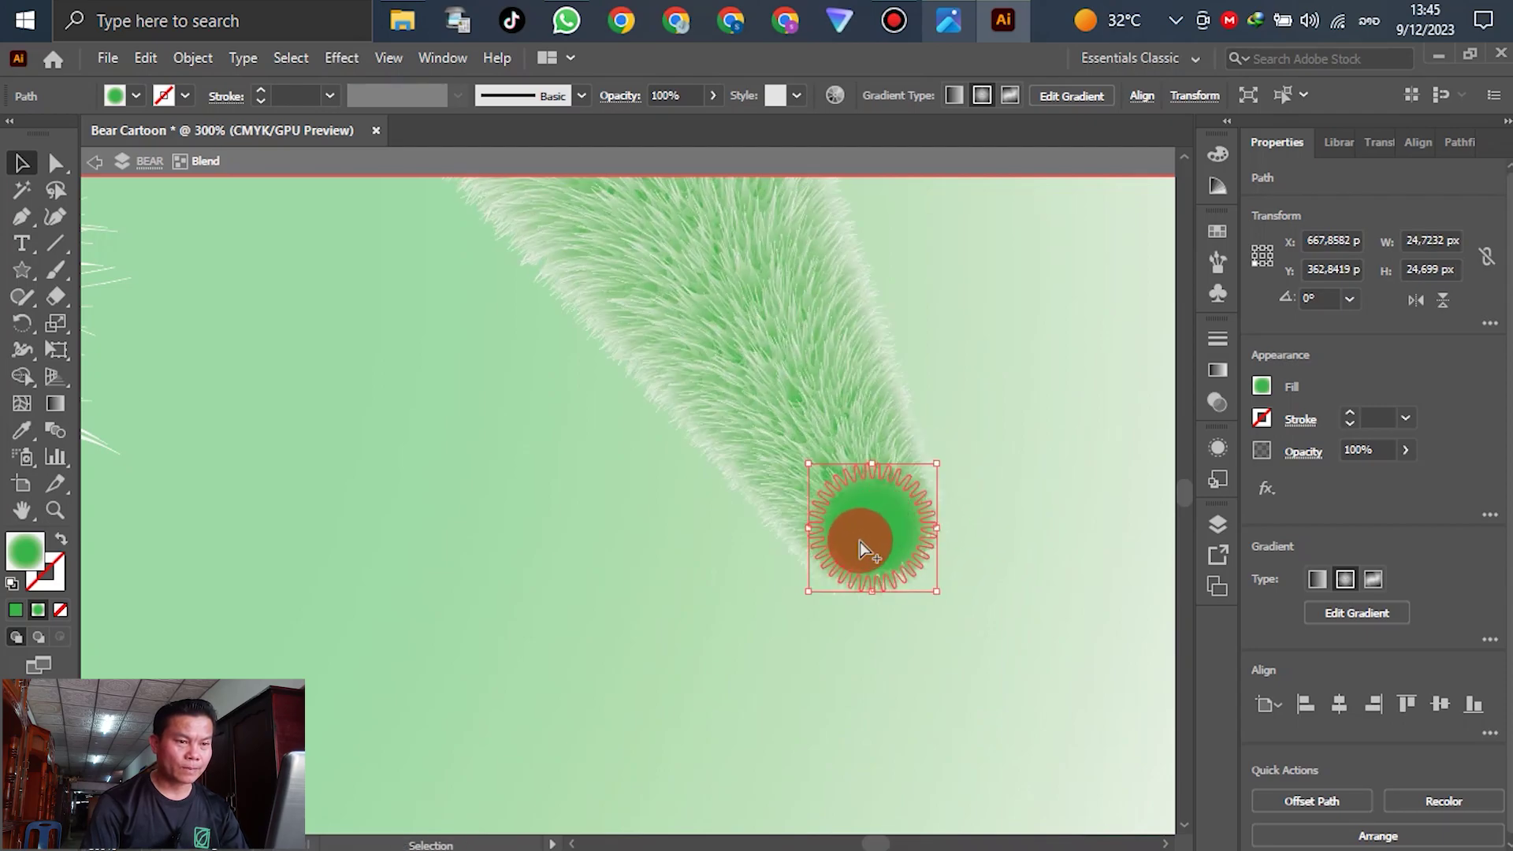
scroll(861, 534, "down", 4)
scroll(859, 551, "down", 1)
scroll(895, 581, "up", 2)
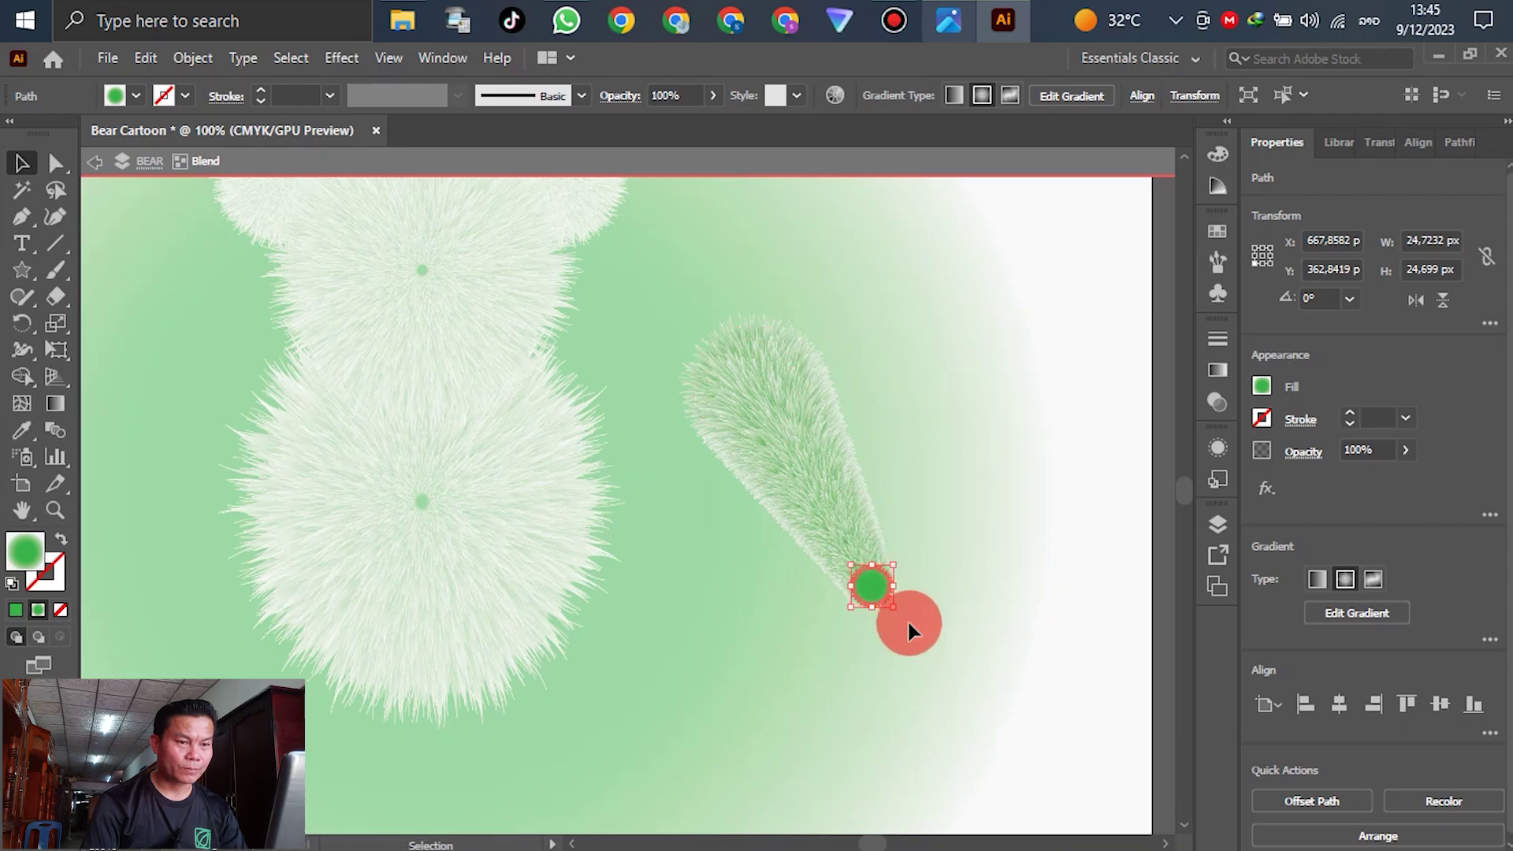
left_click_drag(905, 618, 906, 355)
left_click(906, 357)
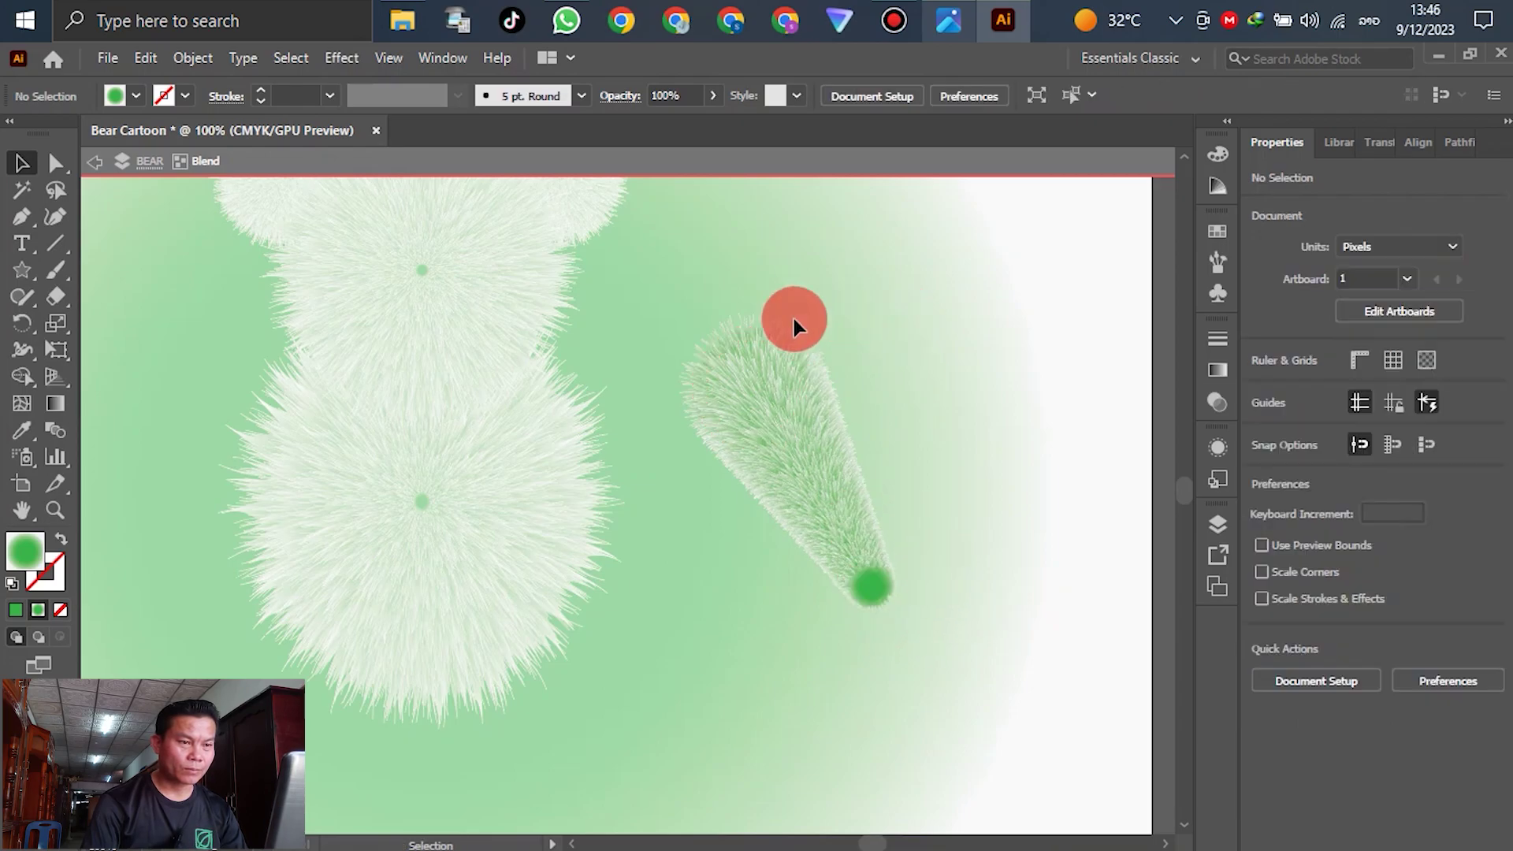
Step: Move the isolated arm blend against the body's right shoulder, reshape it to about 144 px wide and 142 px tall, and exit isolation mode
key("ctrl+a")
left_click_drag(906, 618, 749, 514)
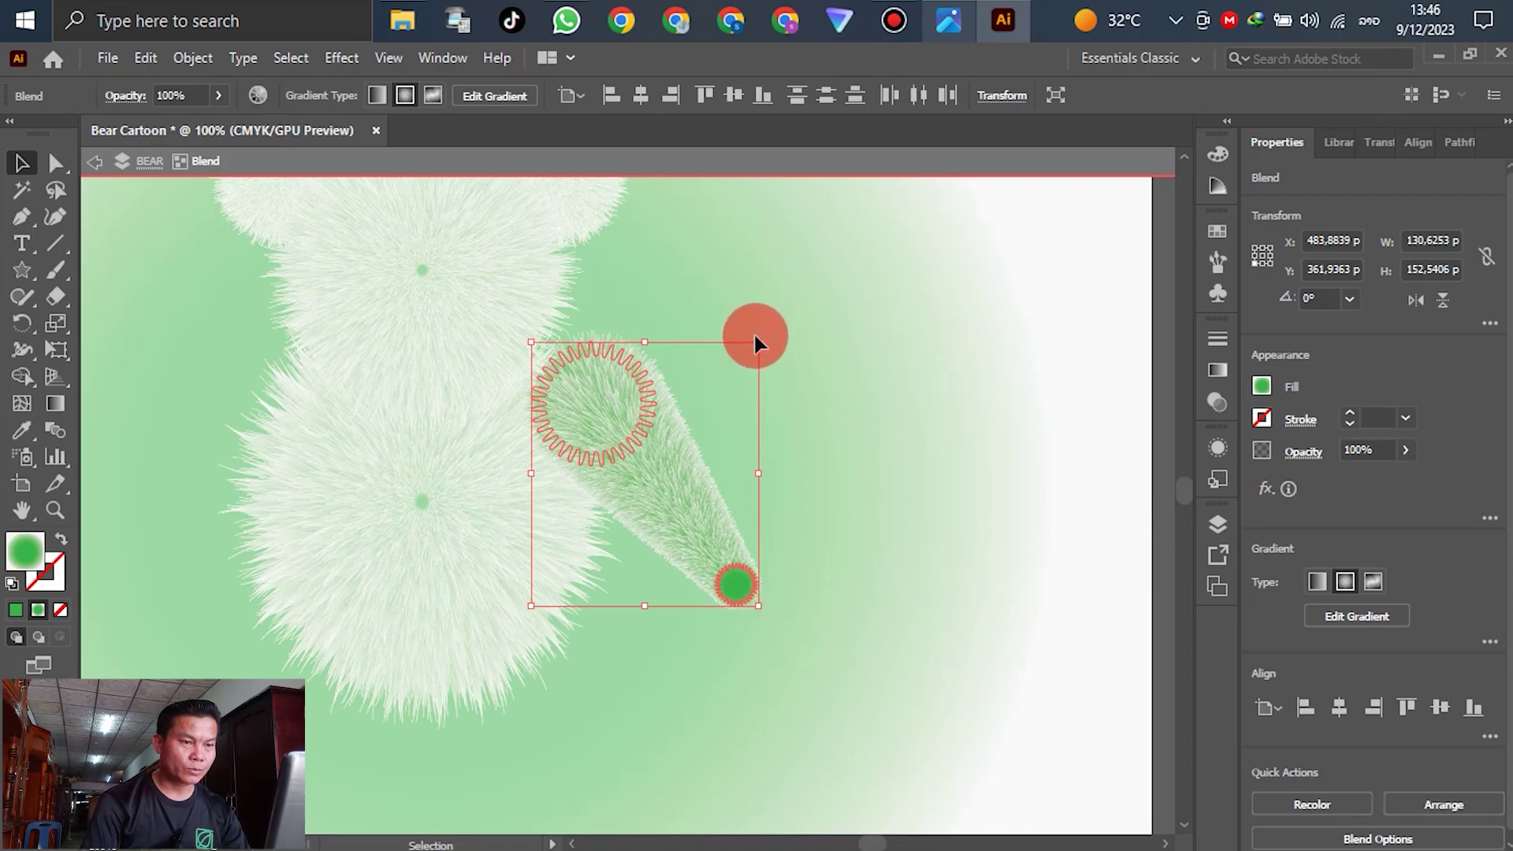
left_click_drag(758, 340, 766, 418)
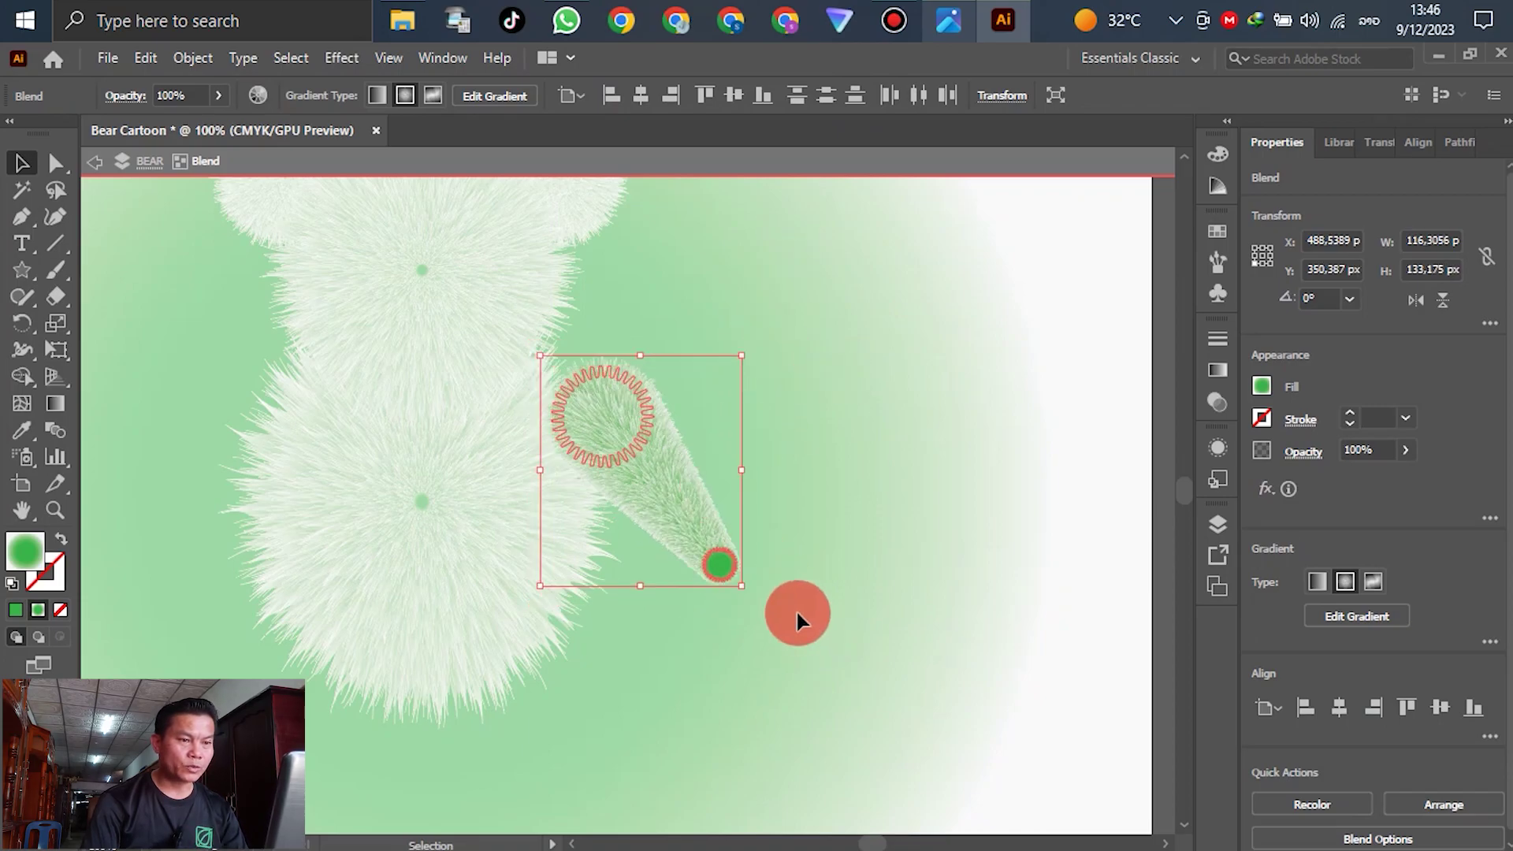
left_click_drag(749, 596, 693, 513)
left_click_drag(658, 459, 653, 493)
left_click_drag(727, 559, 834, 589)
left_click(924, 513)
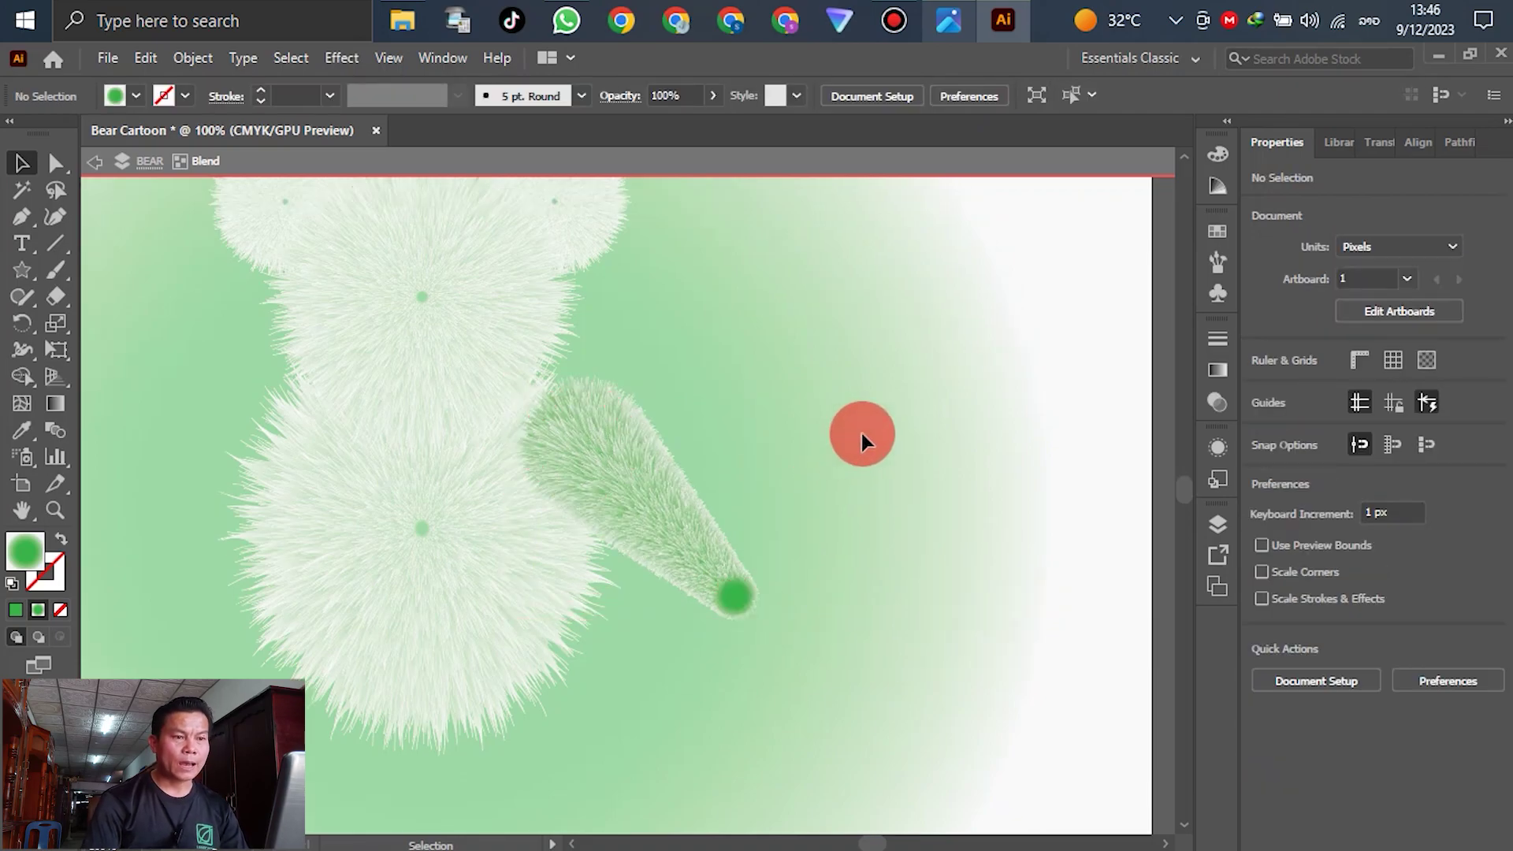
left_click(664, 484)
scroll(811, 496, "down", 1)
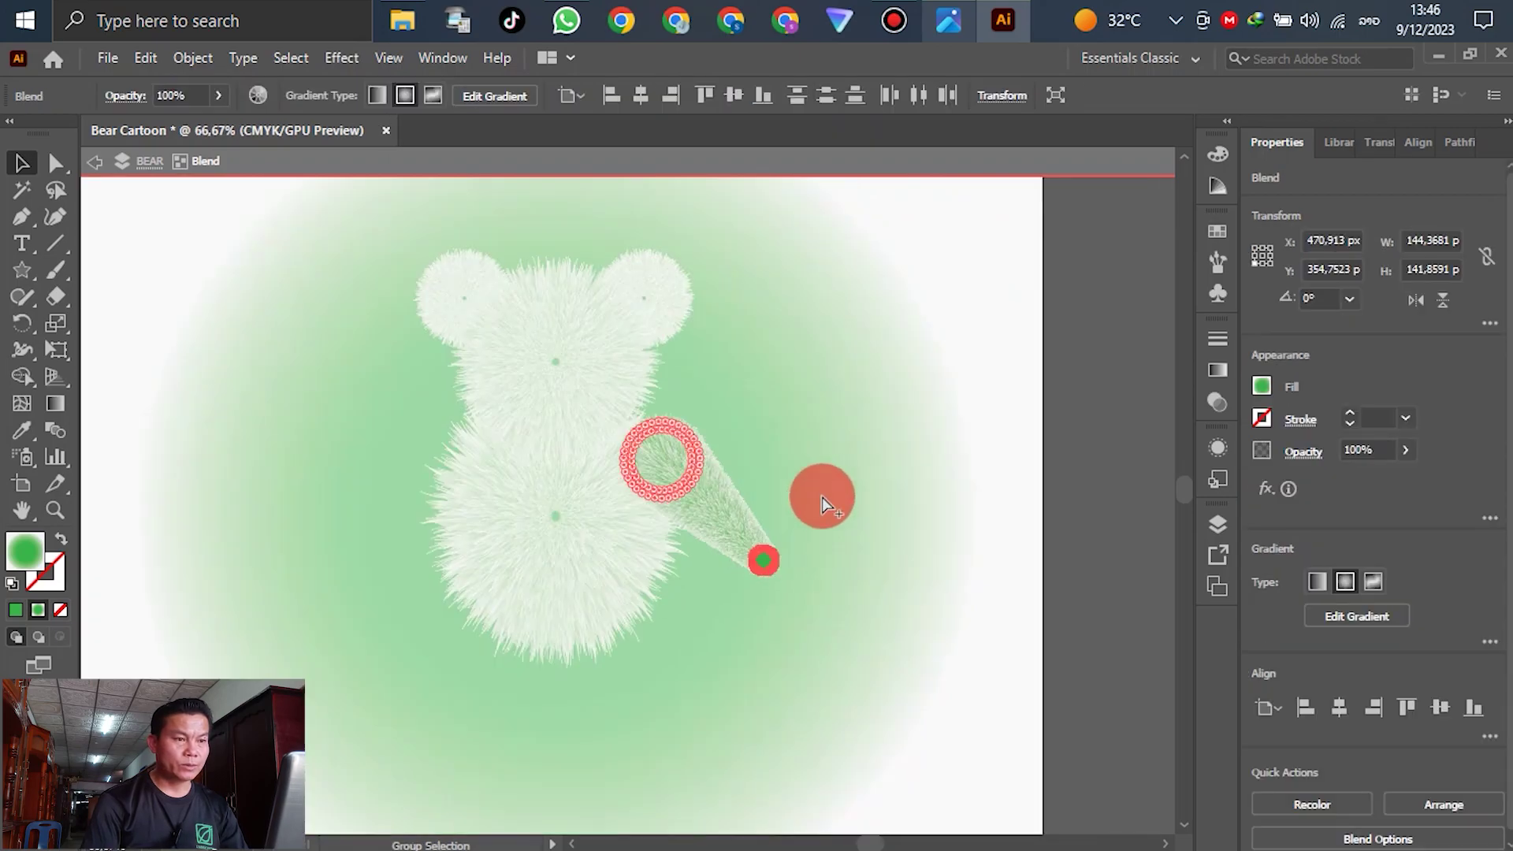
left_click(587, 340)
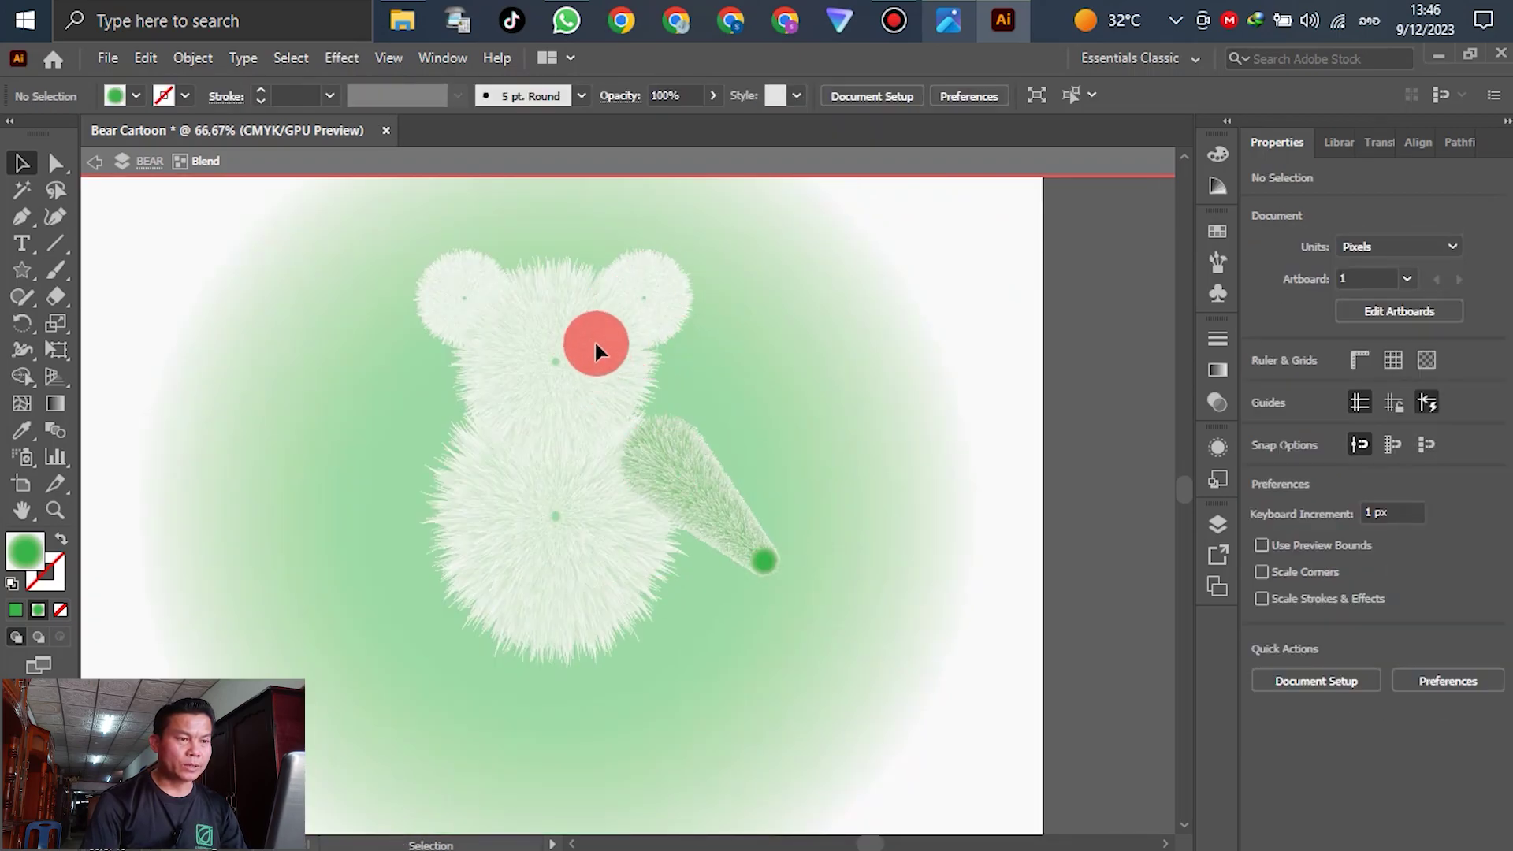
double_click(900, 465)
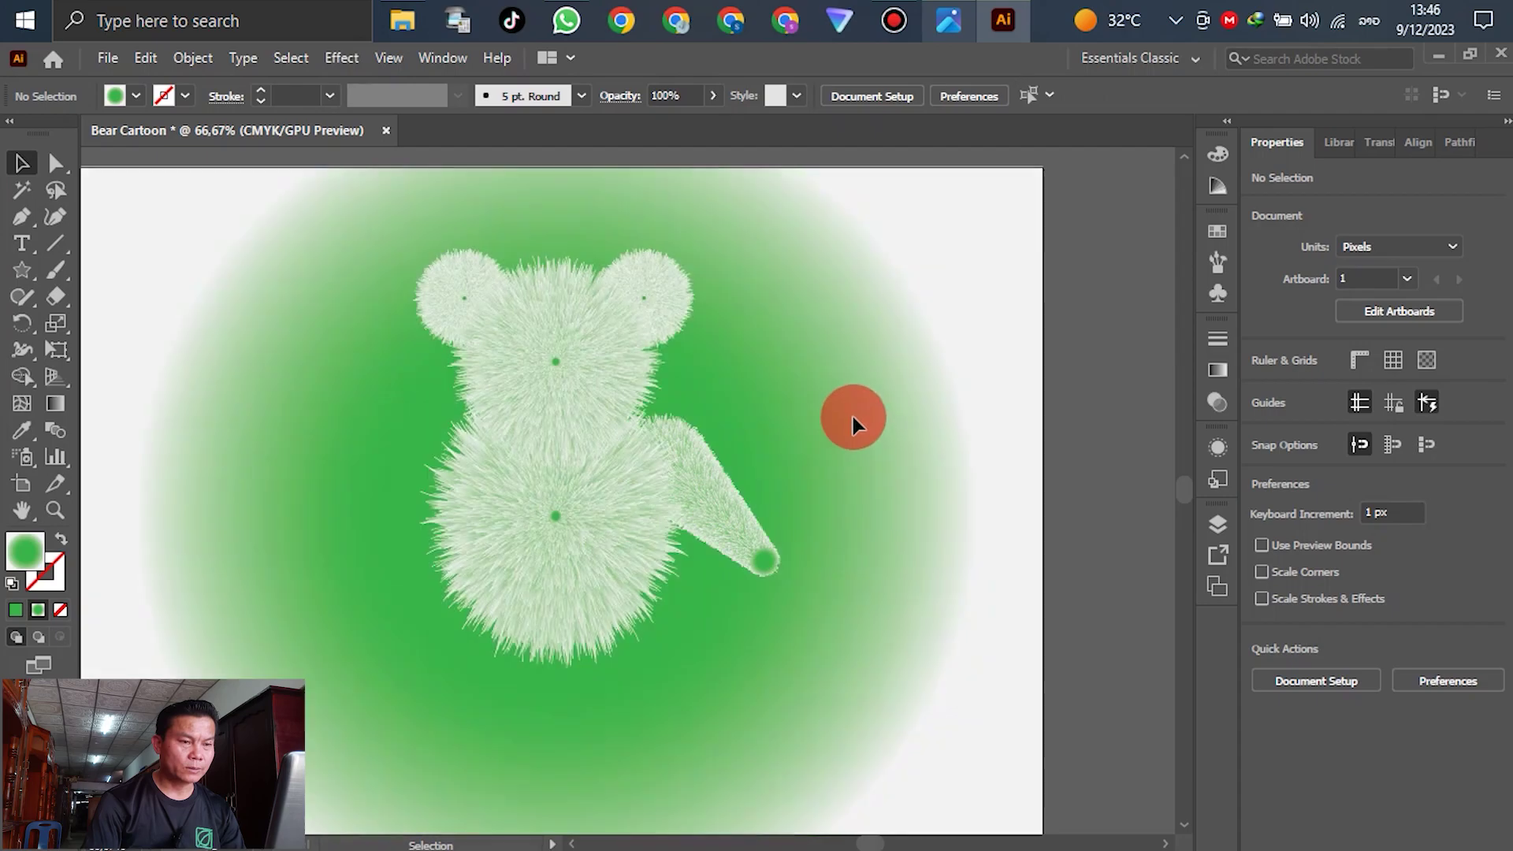
Step: Duplicate the head fur ball, shrink the copy to about 47 px wide, place it over the arm's lower end as a paw, and deselect it
double_click(576, 347)
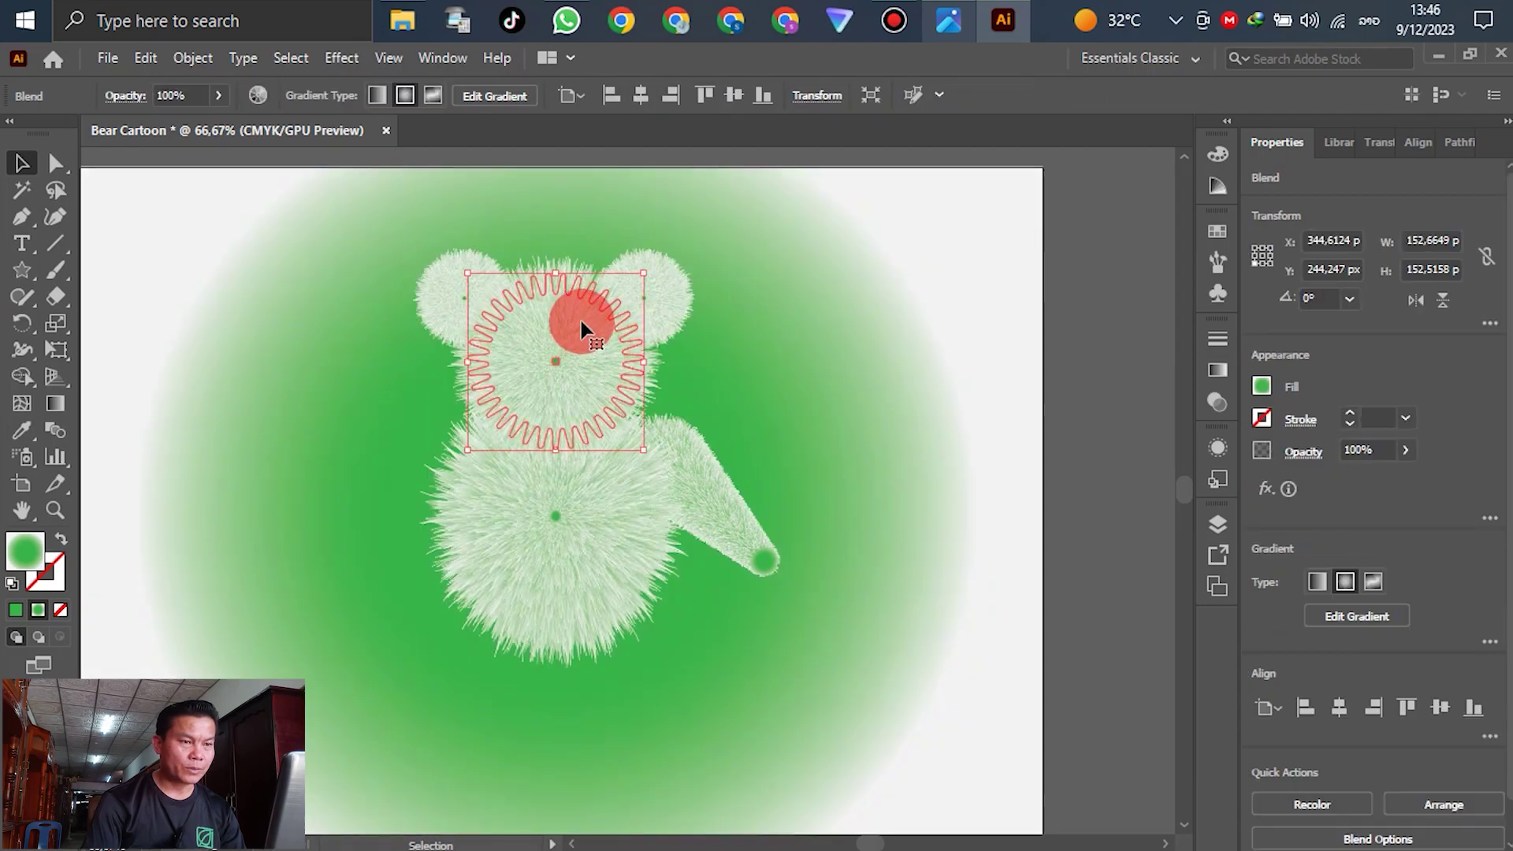
left_click_drag(577, 328, 912, 426)
scroll(875, 546, "up", 1)
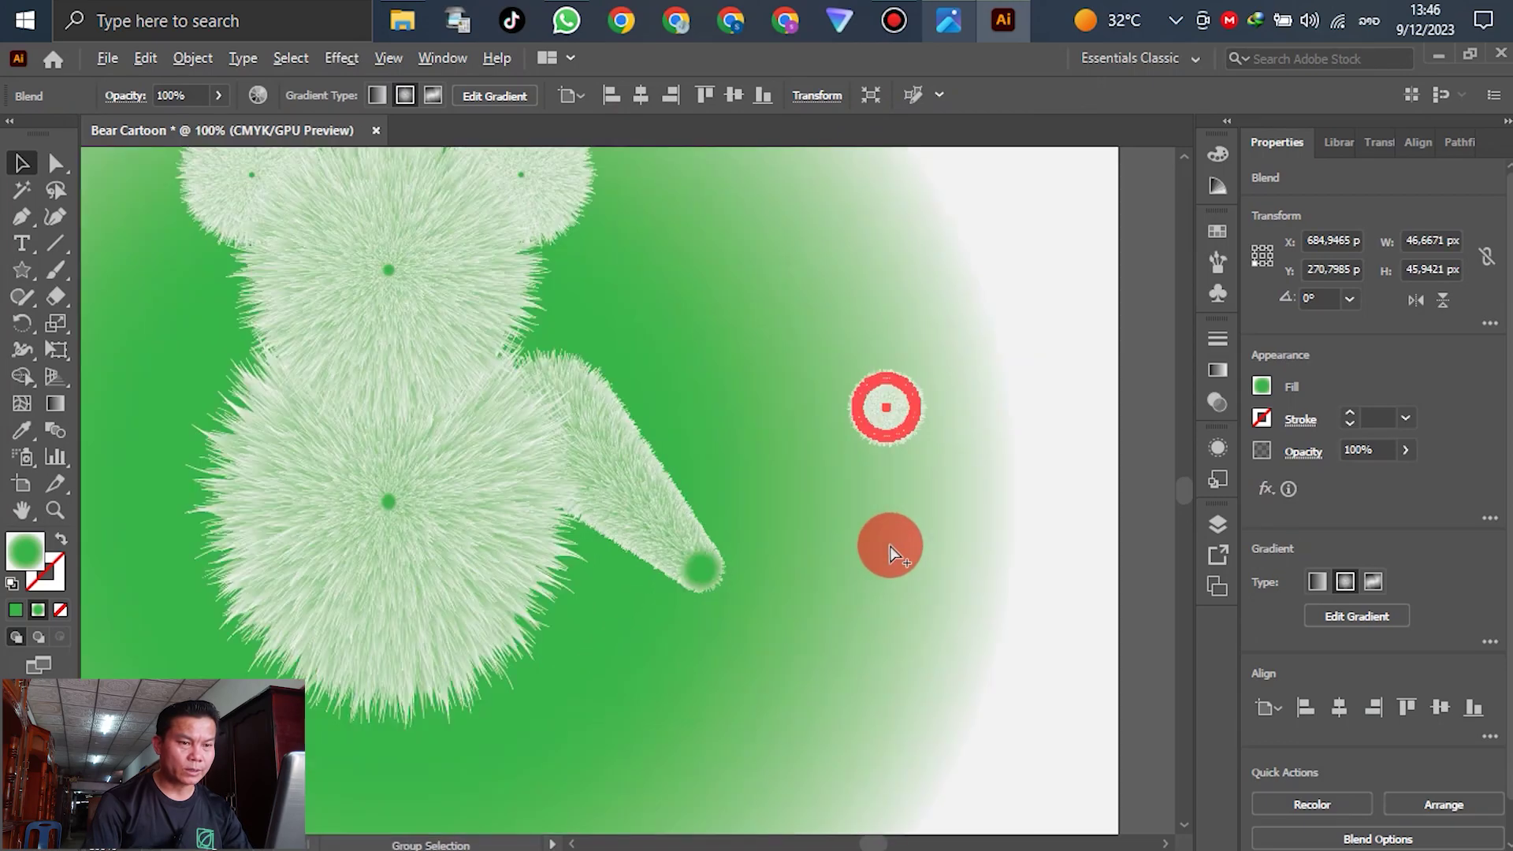
left_click_drag(877, 422, 715, 572)
left_click(848, 572)
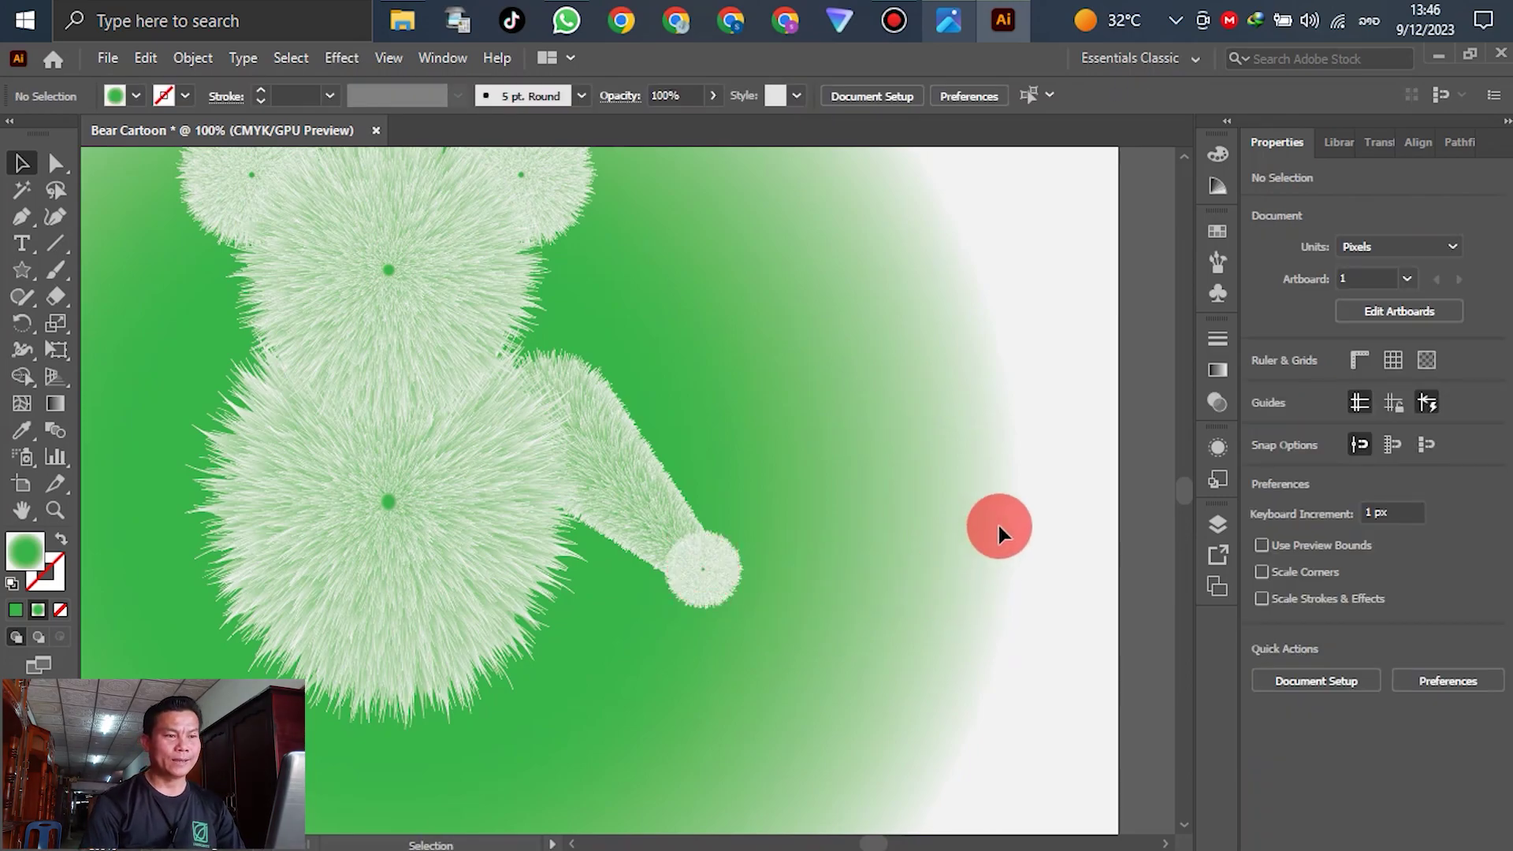
Step: Duplicate the right arm with its paw to the left side of the body and reflect the copy across the vertical axis
scroll(1023, 474, "down", 2)
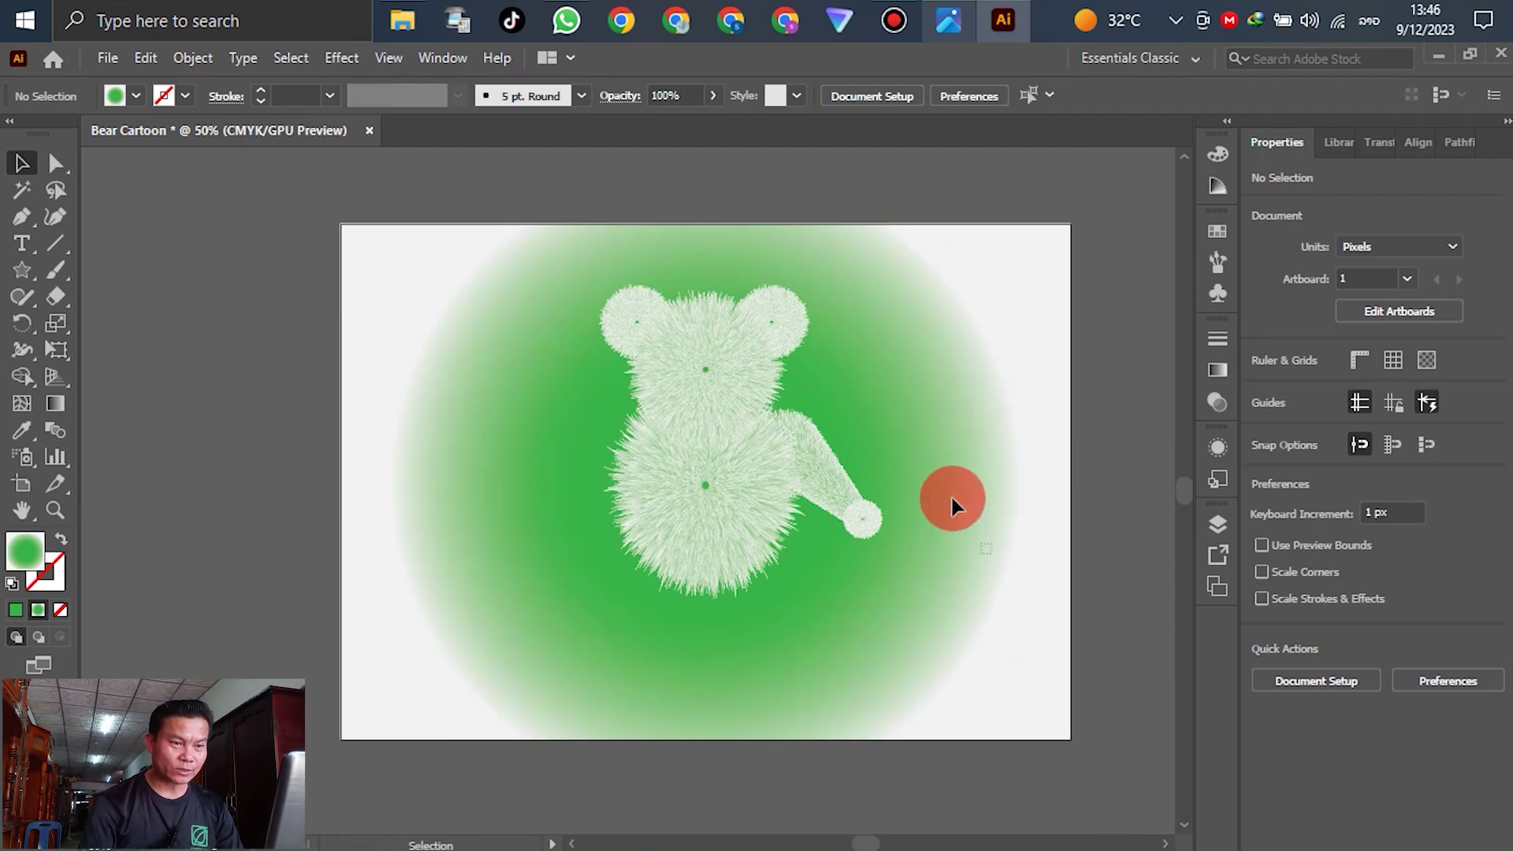
left_click_drag(838, 388, 858, 414)
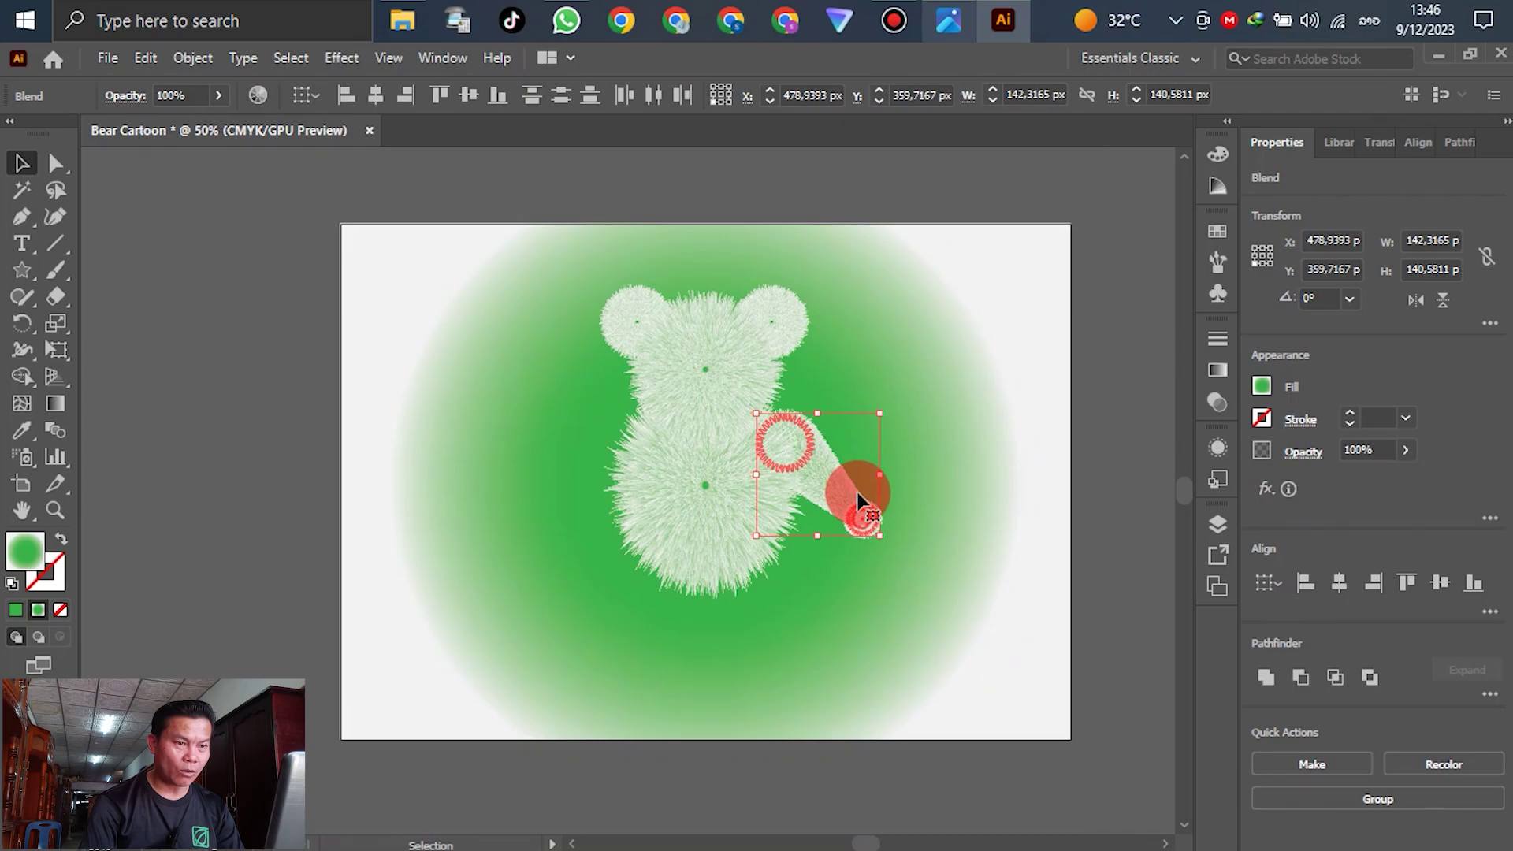
key("ctrl+alt")
left_click_drag(729, 502, 546, 503)
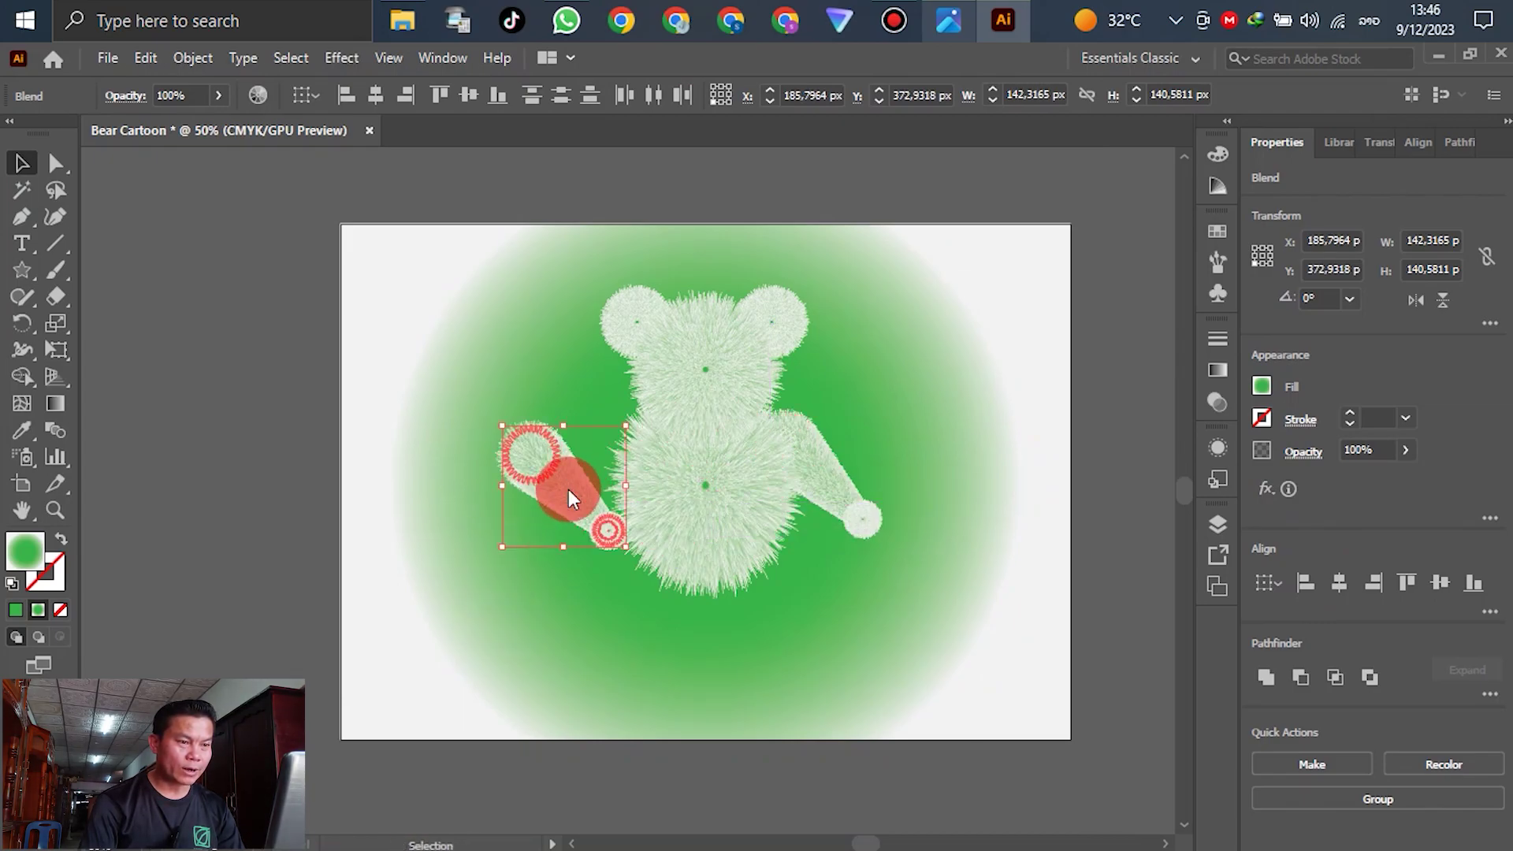
right_click(569, 490)
mouse_move(661, 660)
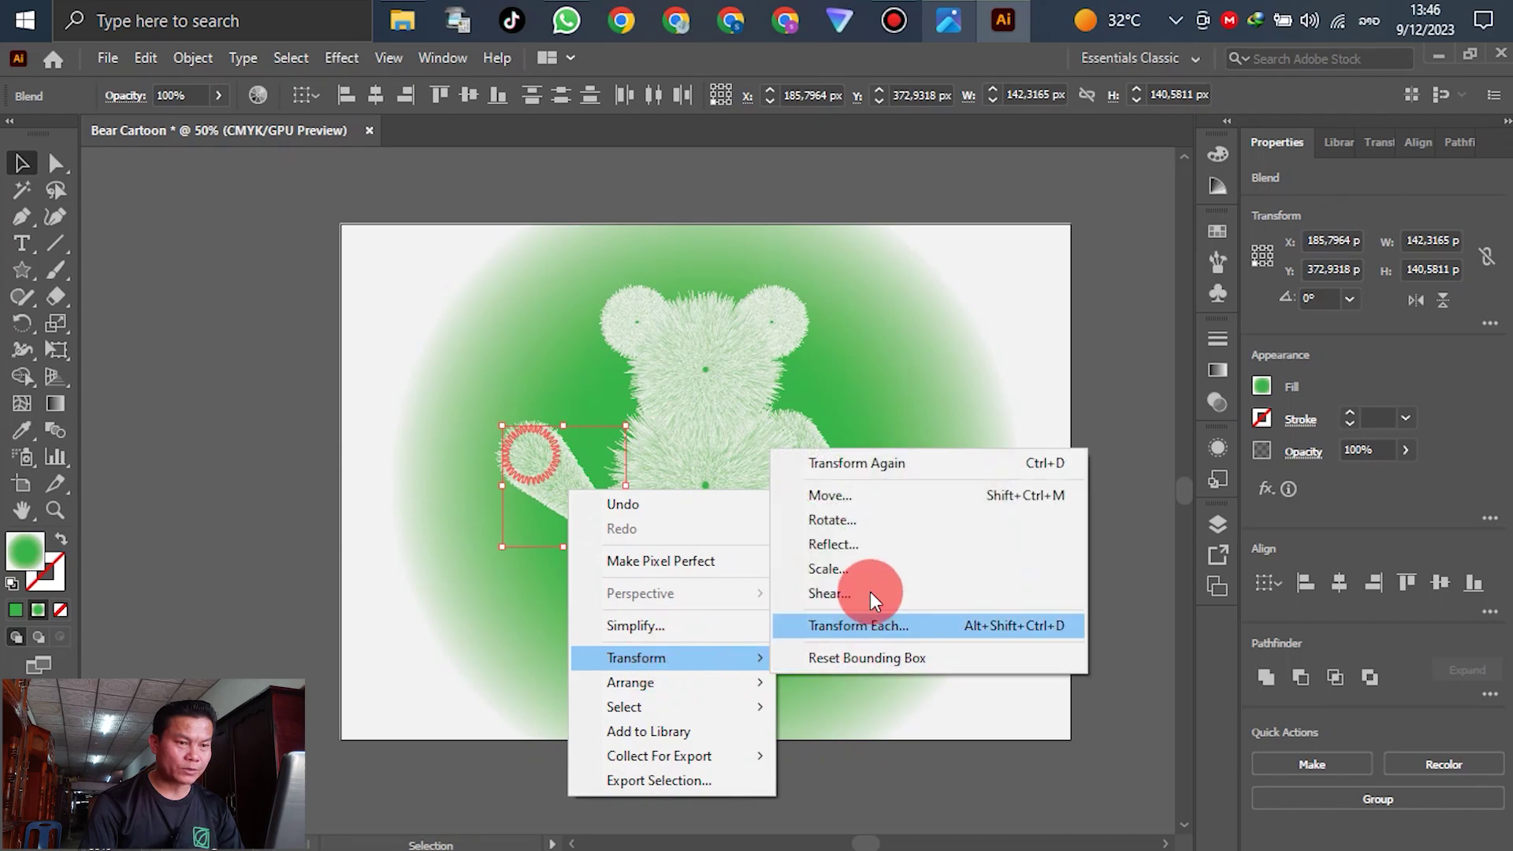
left_click(870, 546)
left_click(753, 602)
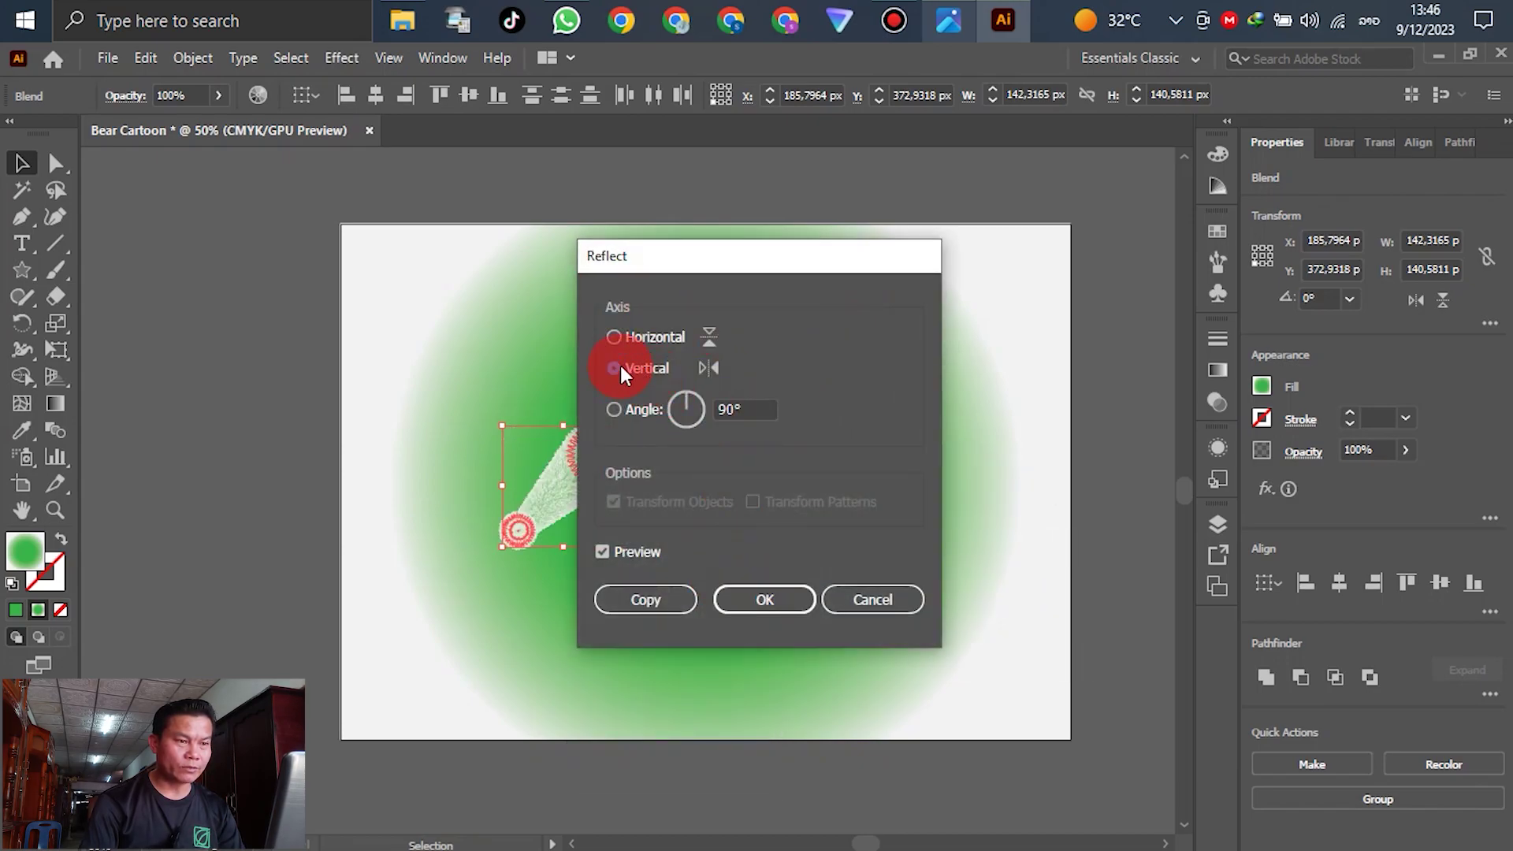
Step: Move the mirrored arm and paw against the body's left shoulder and deselect them
left_click(675, 523)
left_click(612, 506)
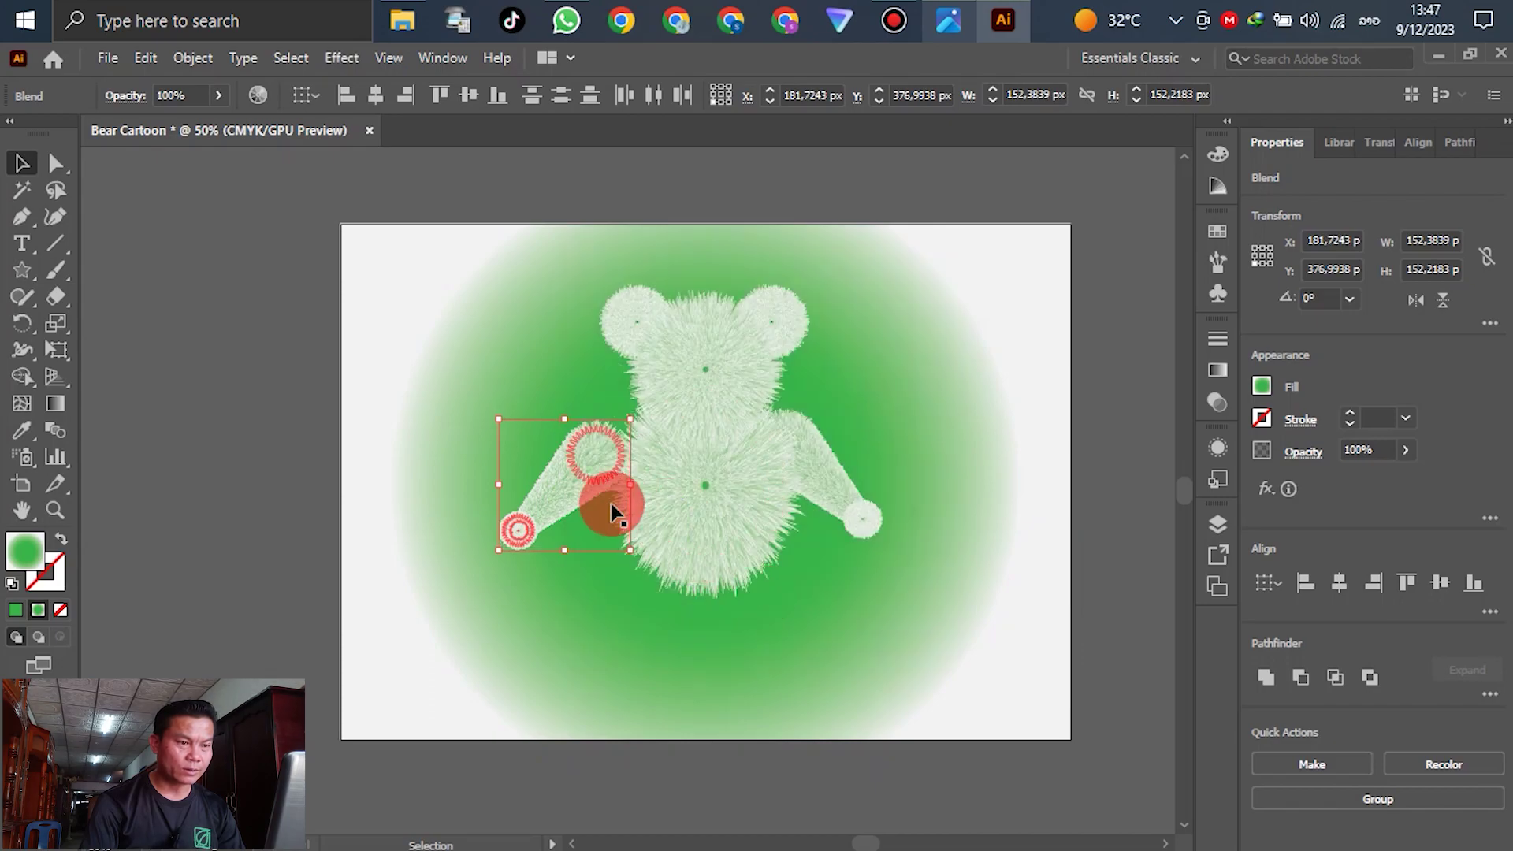
left_click(690, 487)
scroll(690, 486, "up", 2)
left_click_drag(439, 490, 546, 504)
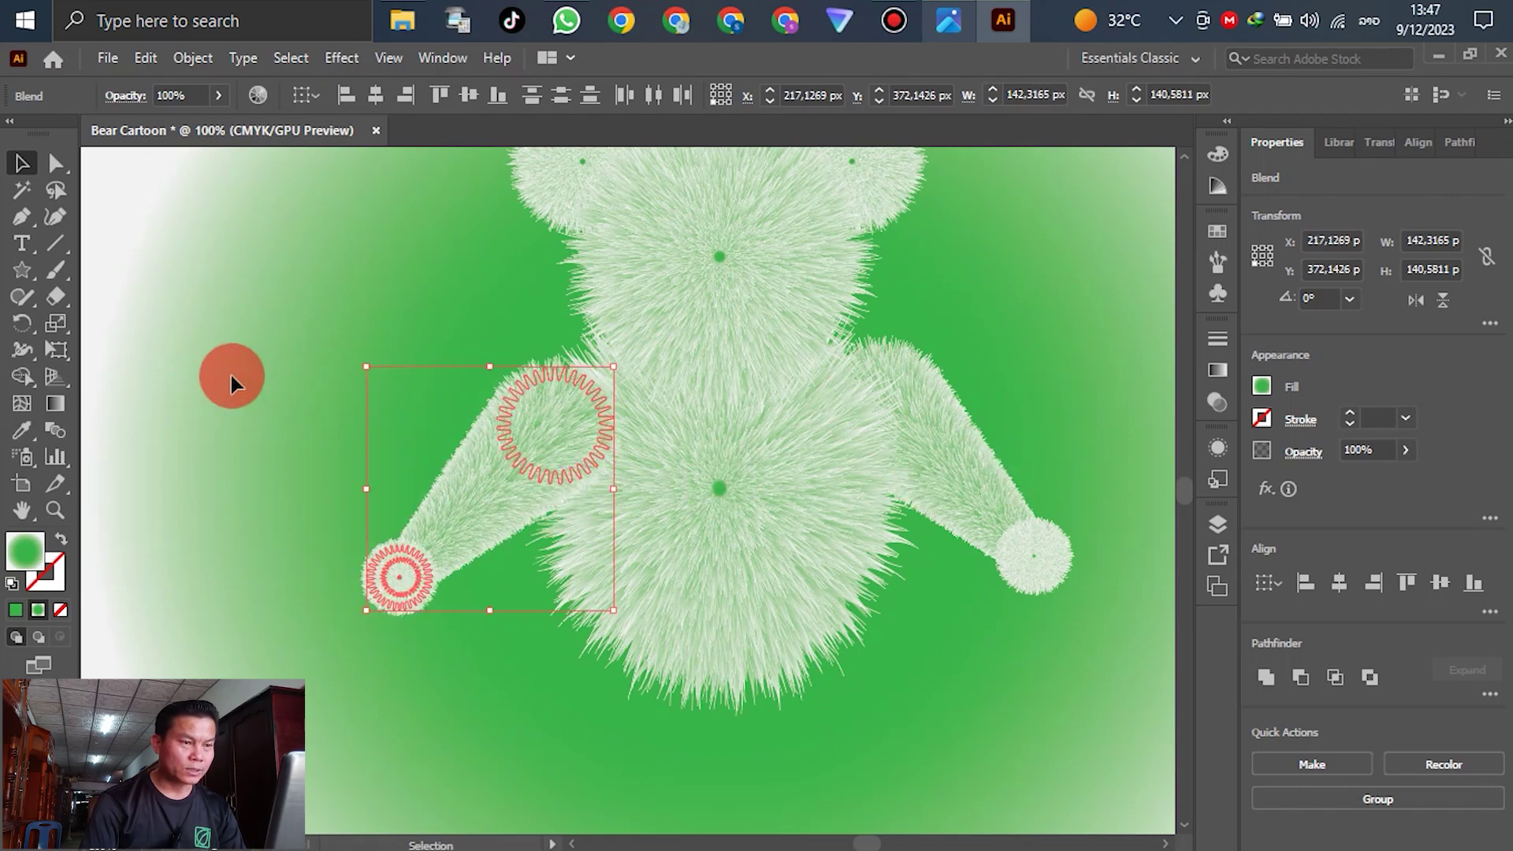
left_click(232, 376)
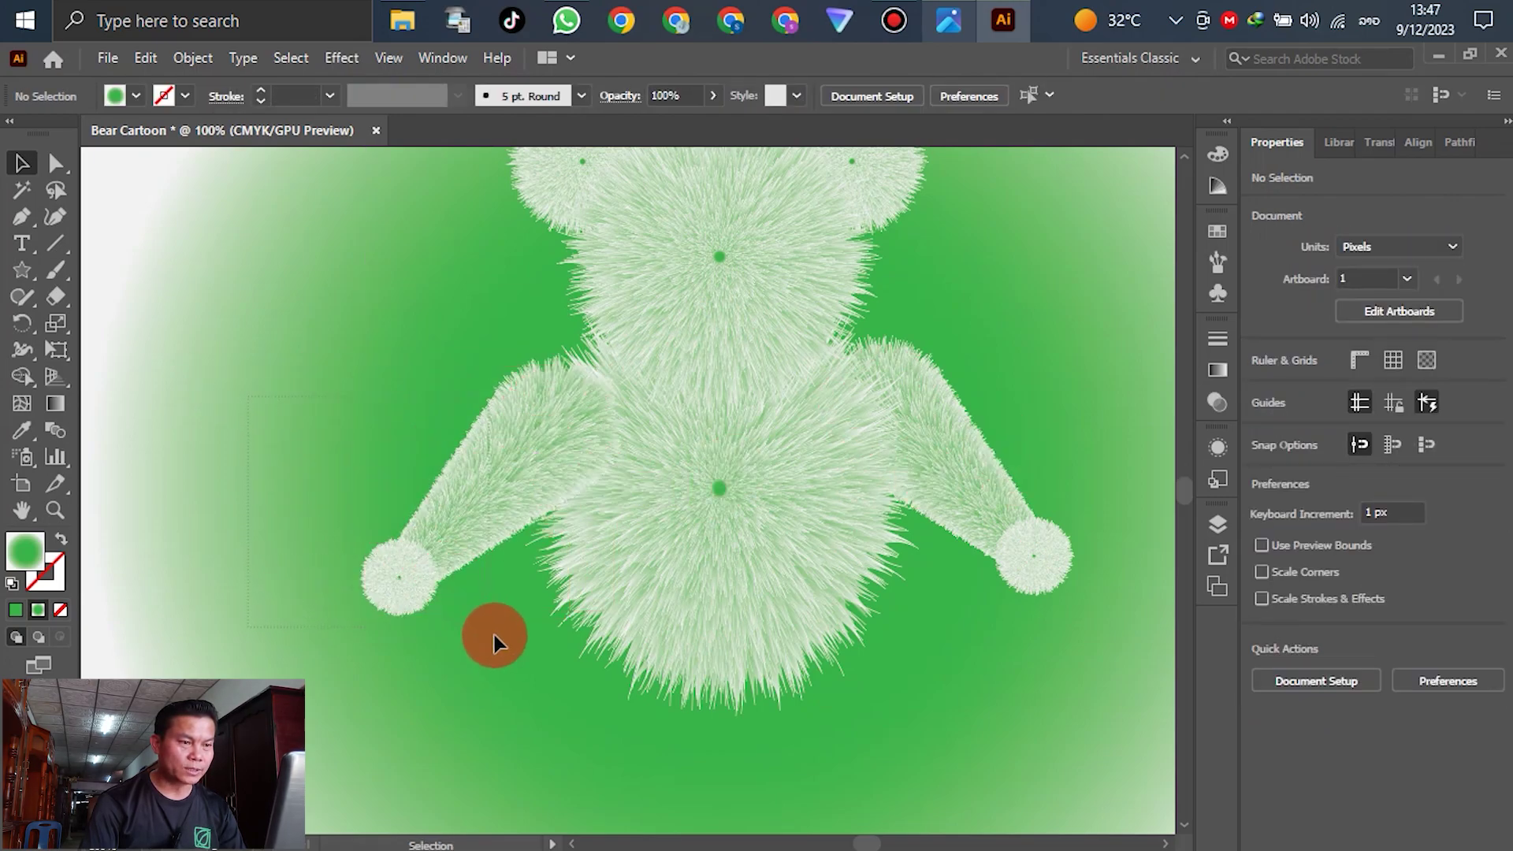
Step: Send the left arm and its paw to the back, behind the body, and deselect them
left_click(507, 476)
right_click(489, 466)
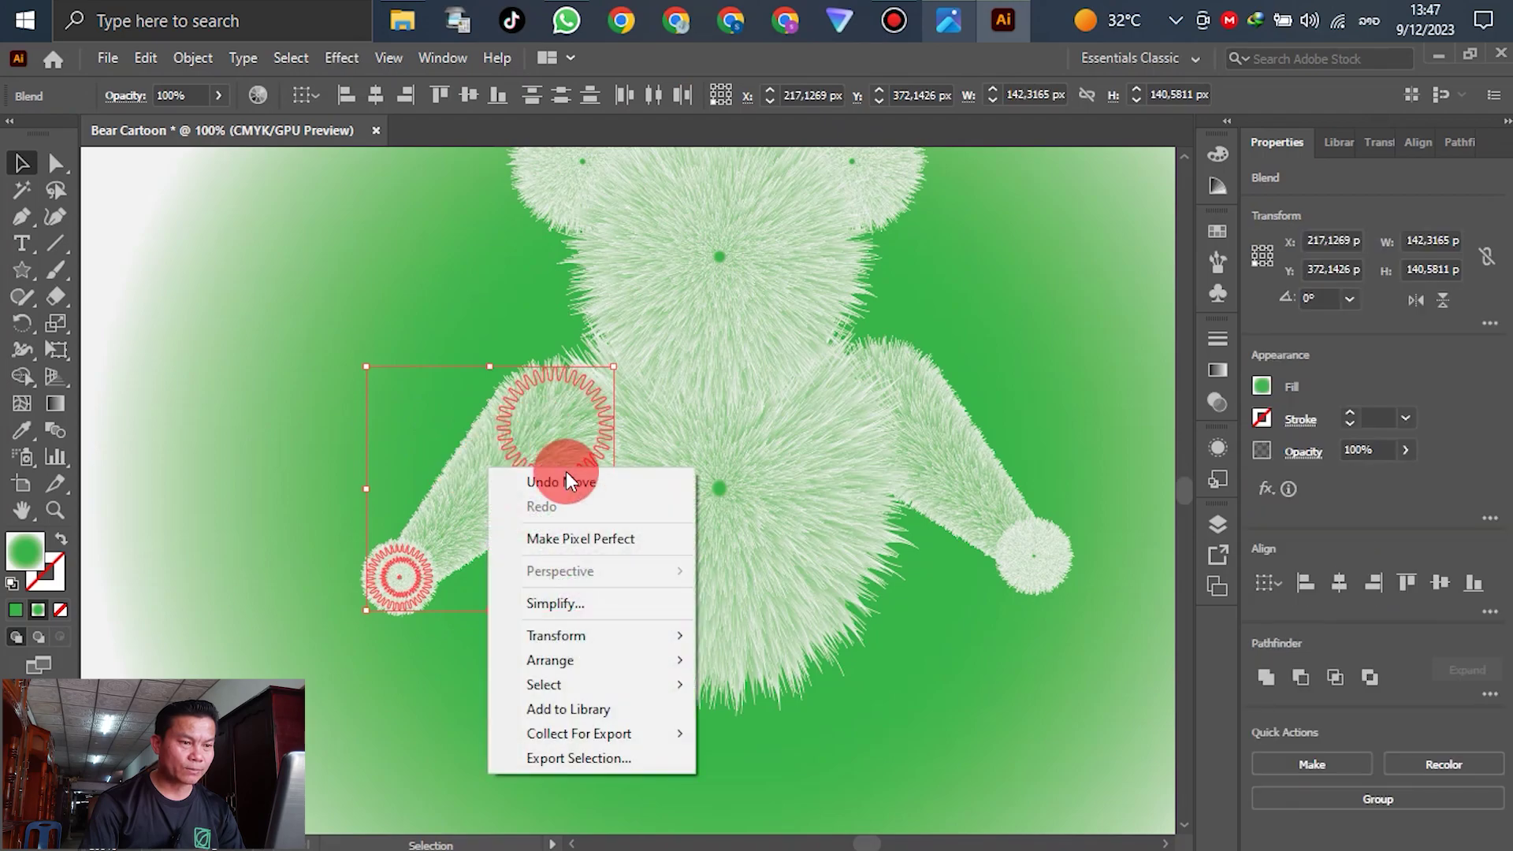
mouse_move(626, 659)
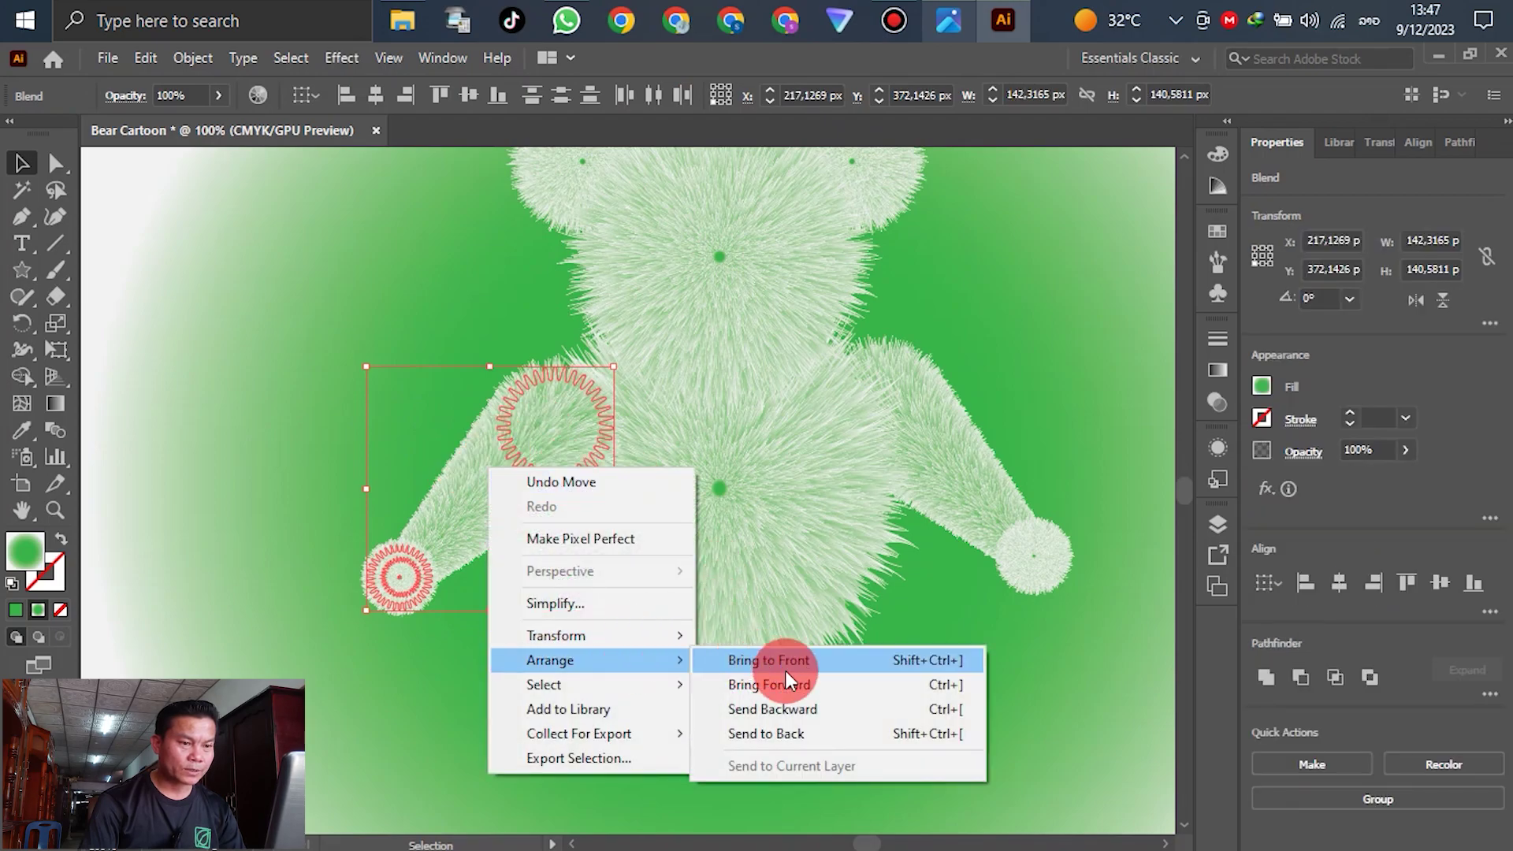
left_click(797, 731)
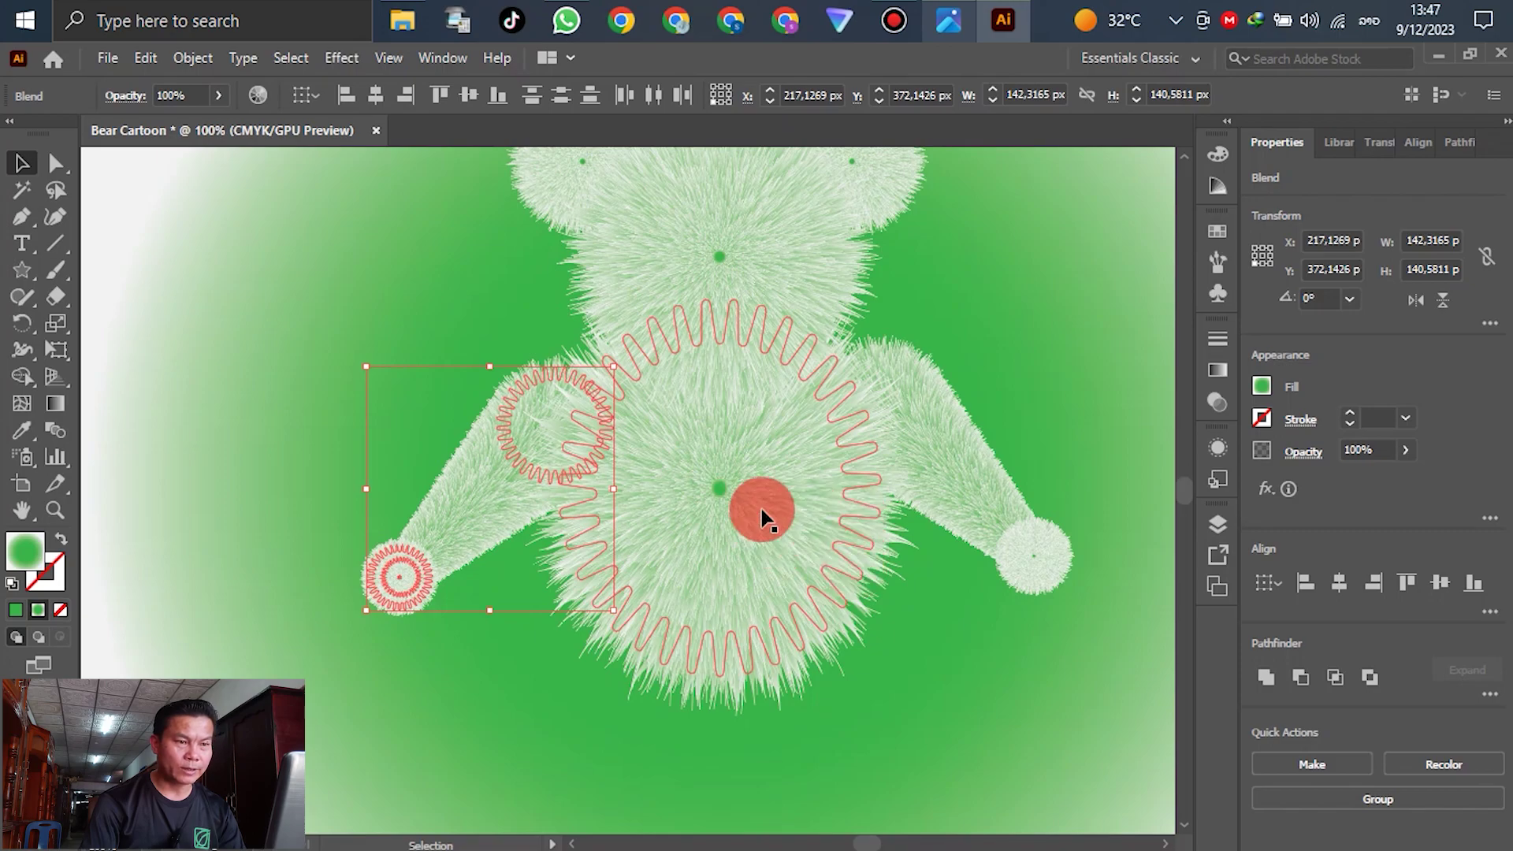
scroll(651, 464, "down", 2)
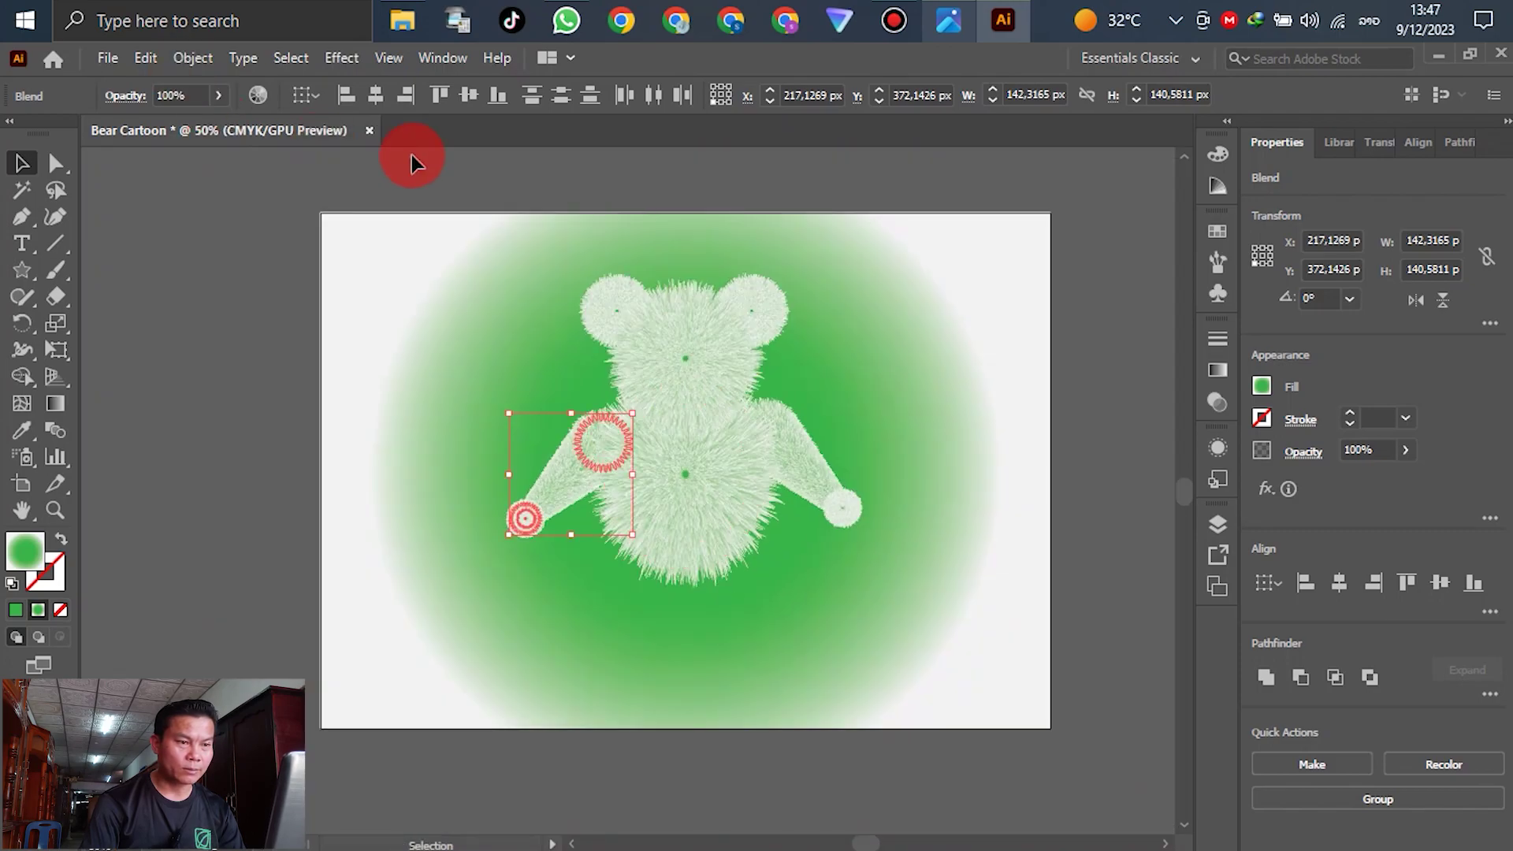
left_click(1014, 367)
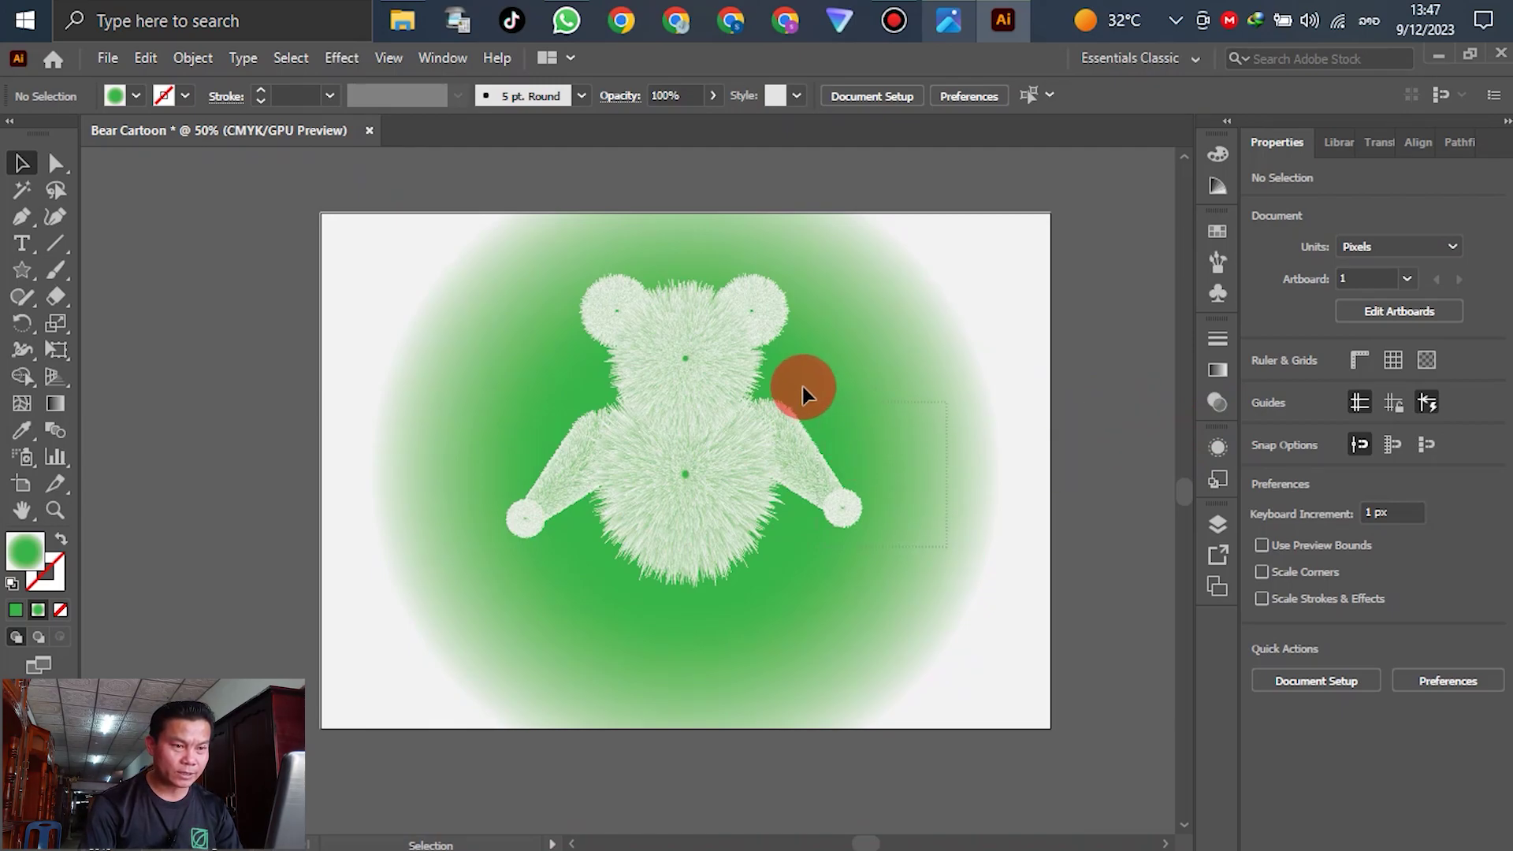
Step: Duplicate the right arm with its paw to the body's lower right as a leg, shrunk to about 112 px wide and 108 px tall
left_click(843, 497)
left_click_drag(813, 473, 792, 581)
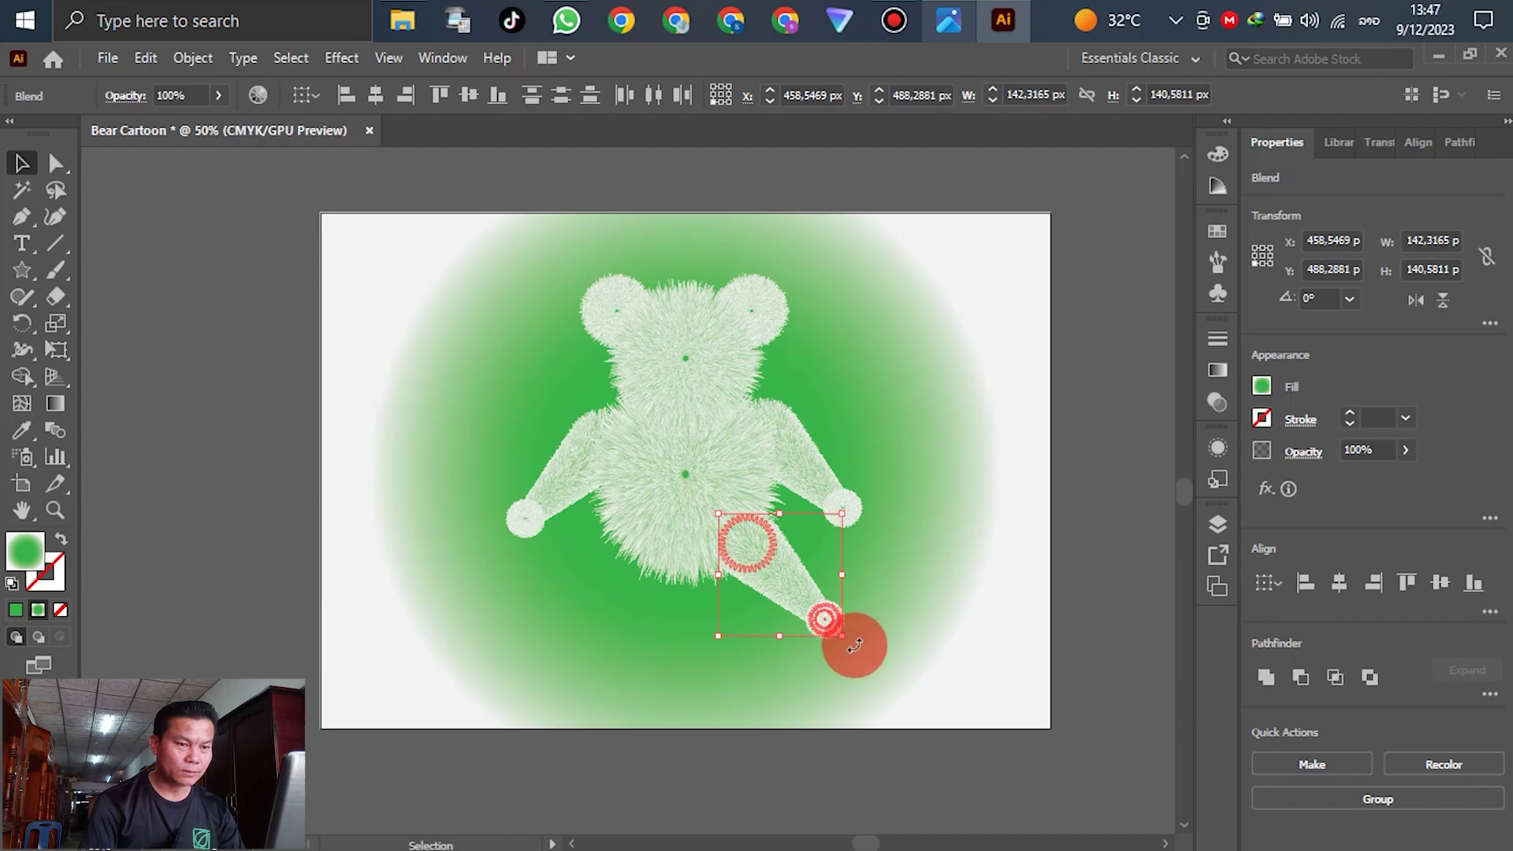
left_click_drag(854, 645, 825, 632)
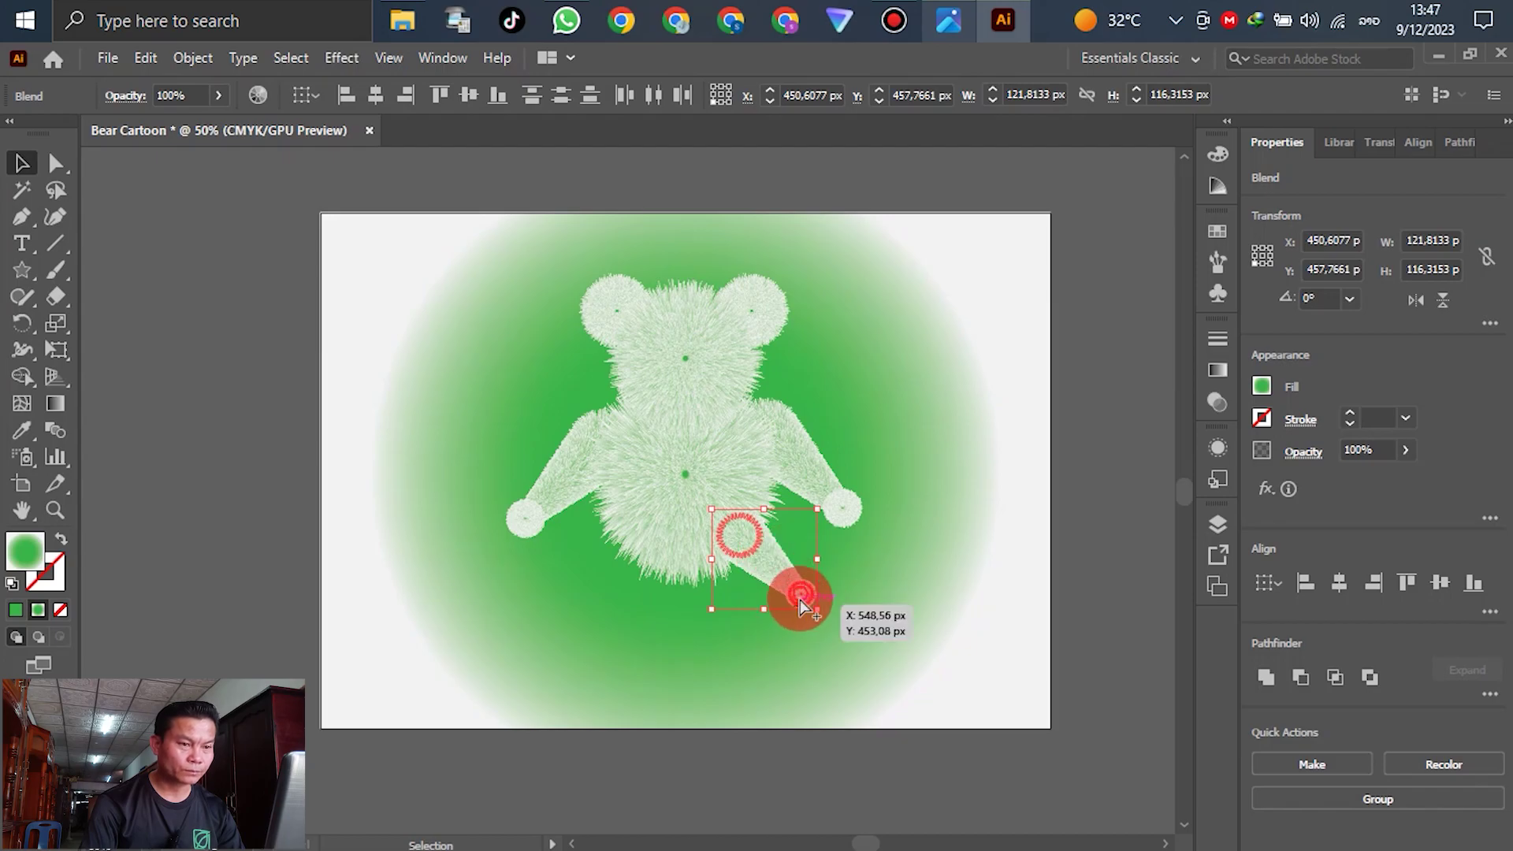
scroll(797, 601, "up", 4)
left_click_drag(652, 448, 699, 453)
scroll(874, 504, "down", 1)
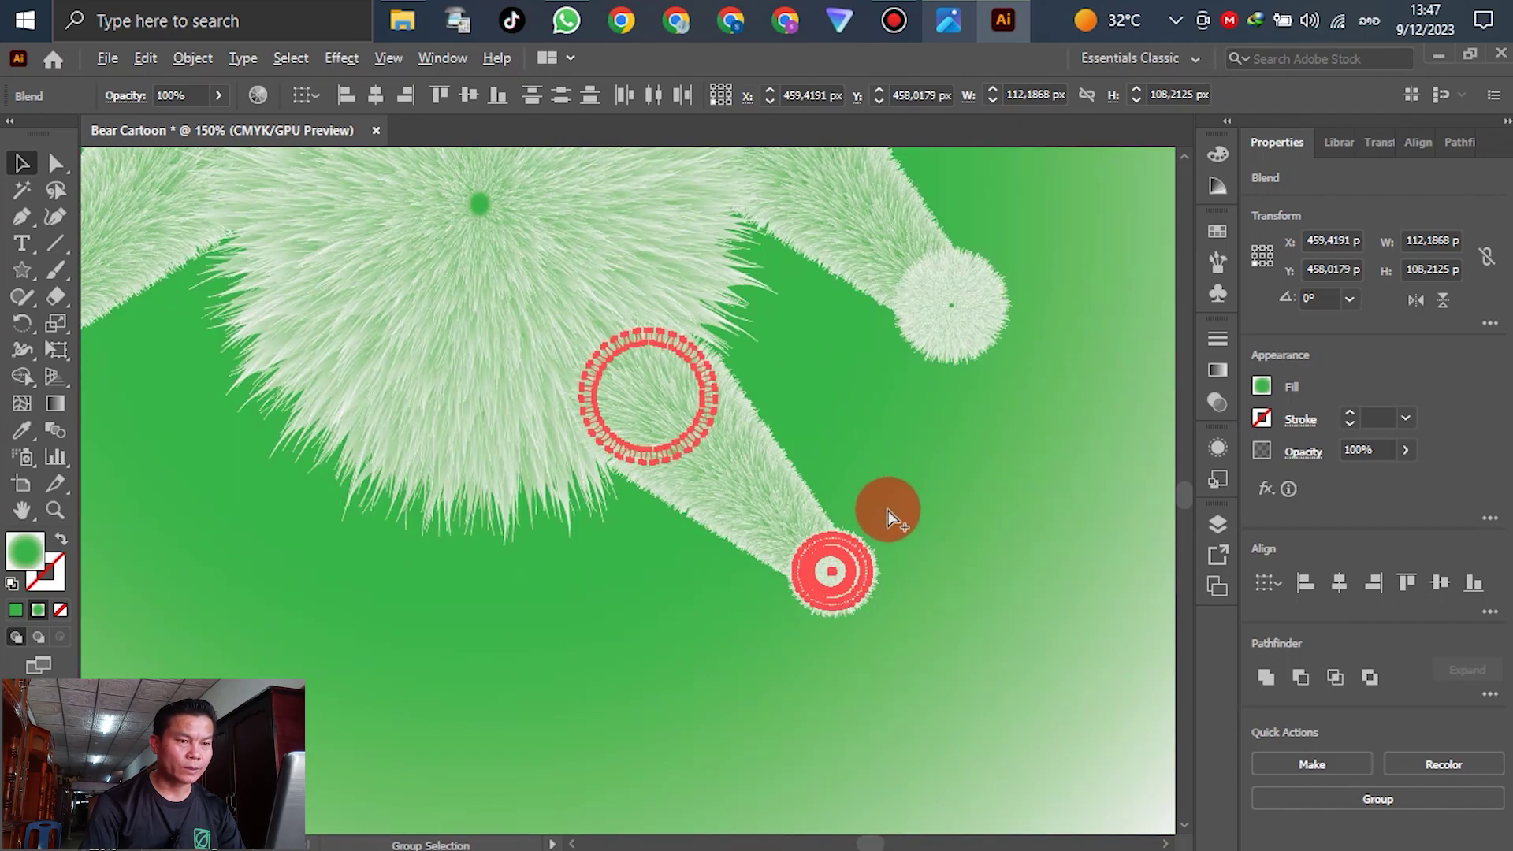
Step: Send the right leg and its paw to the back, behind the body, and deselect them
left_click(834, 540)
left_click(718, 469)
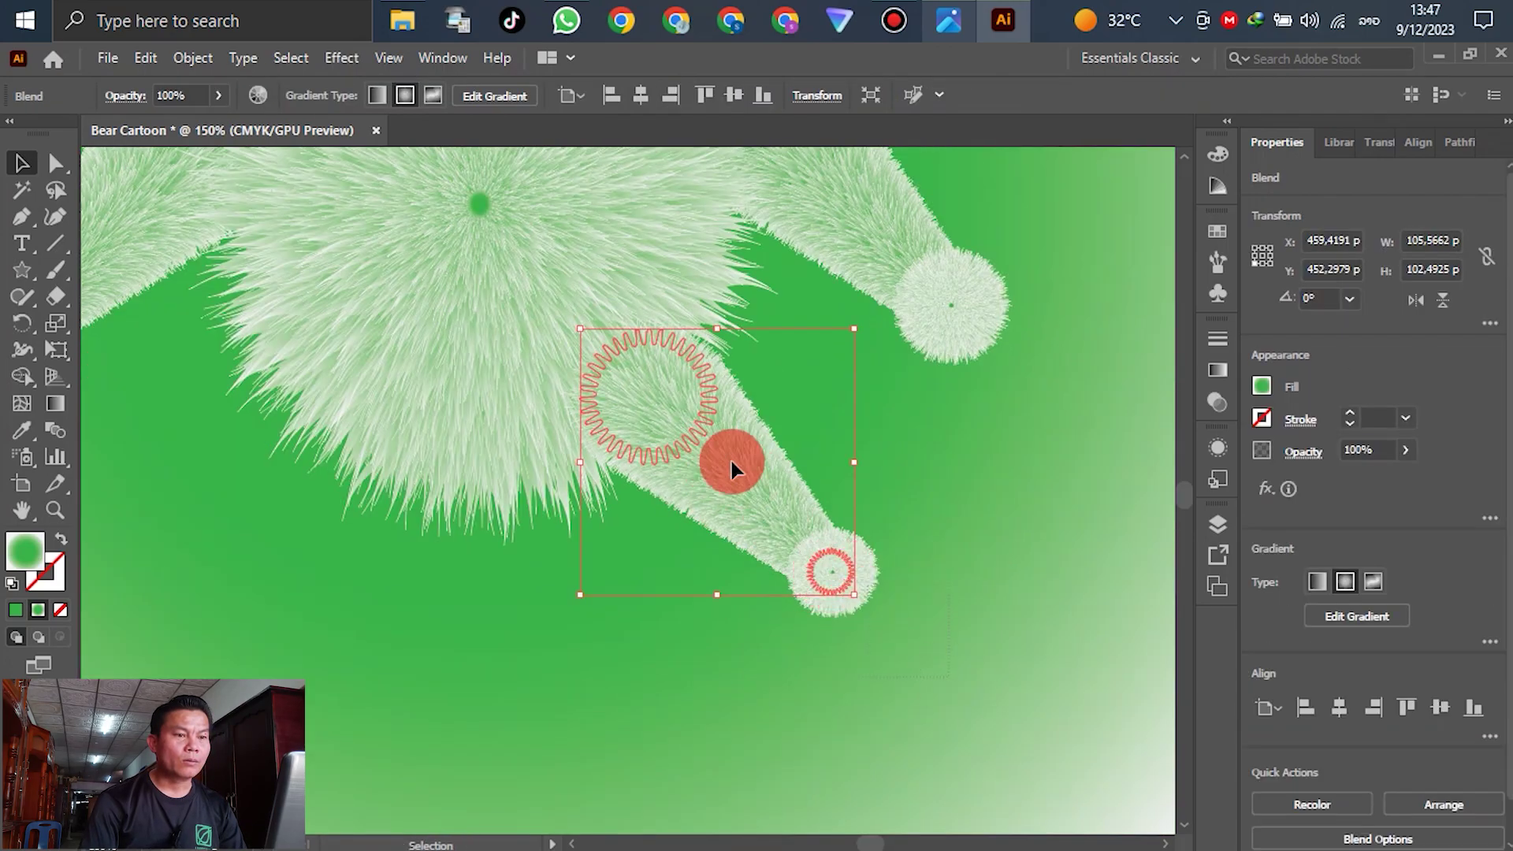
right_click(764, 498)
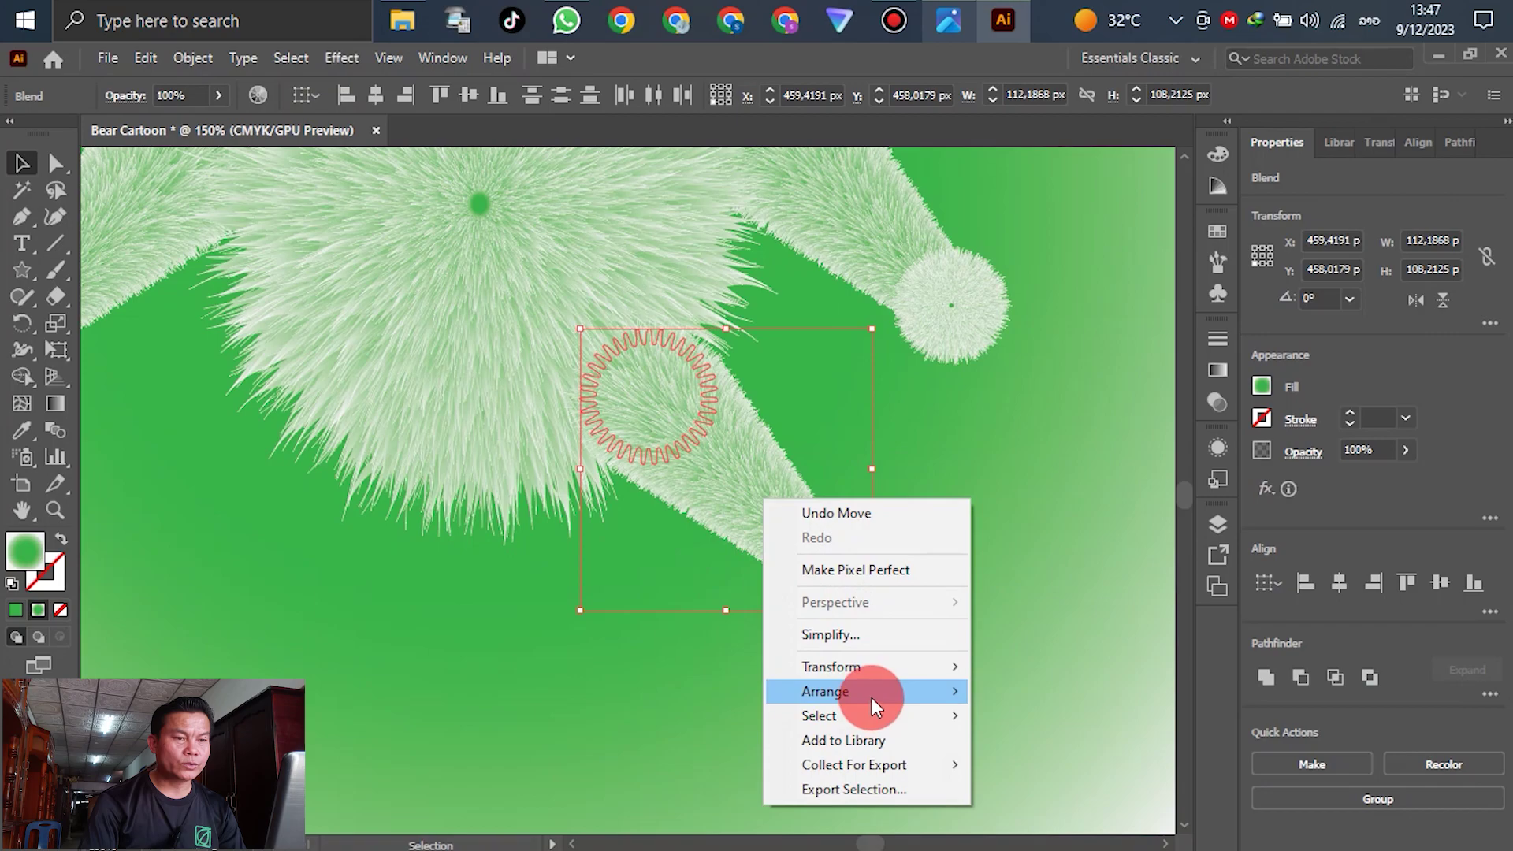
mouse_move(871, 694)
left_click(1062, 759)
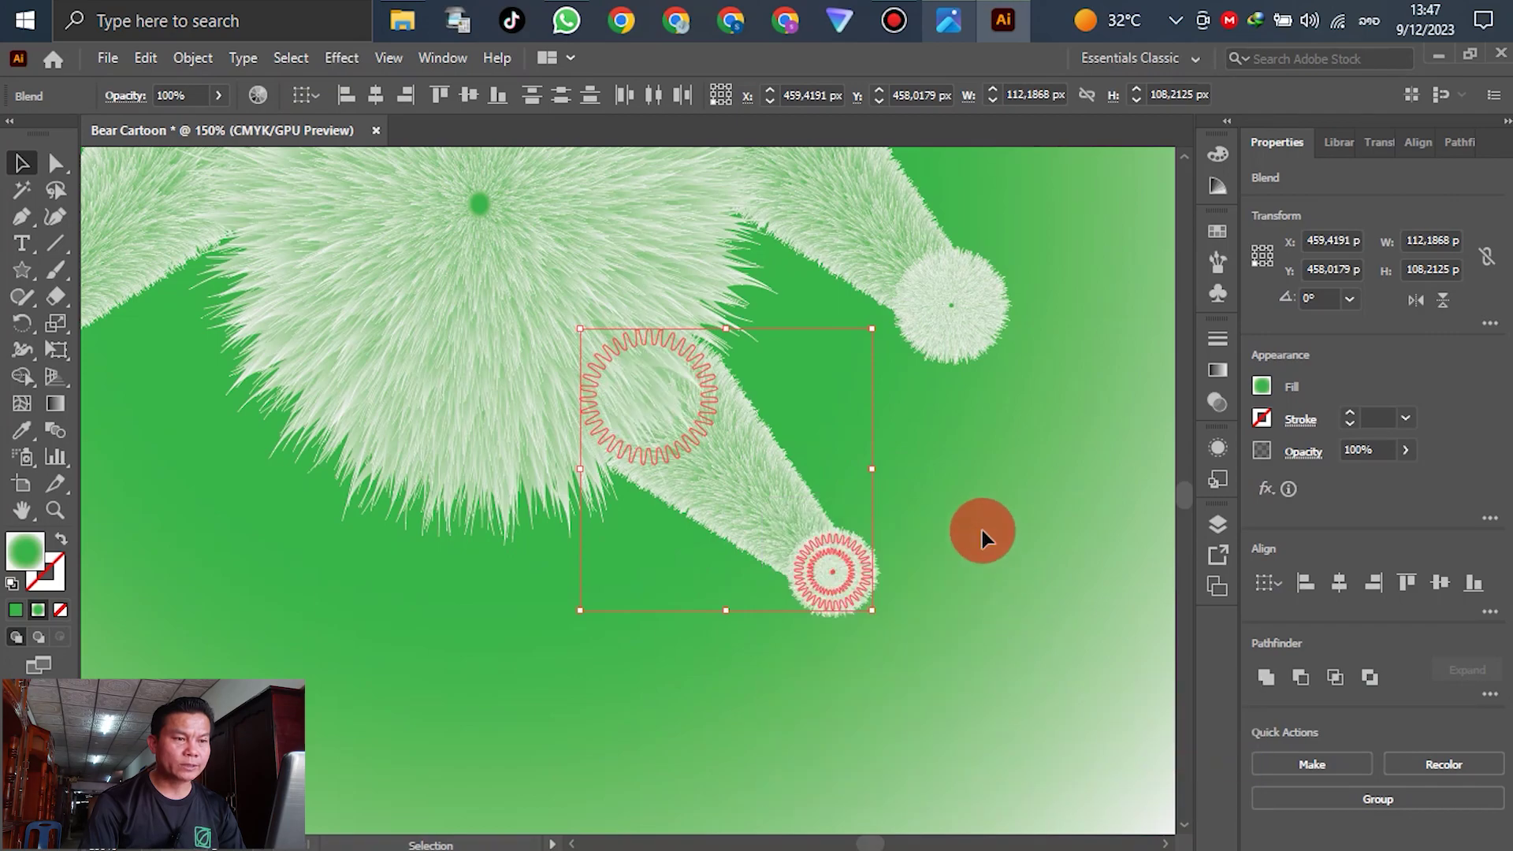
scroll(1048, 556, "down", 2)
left_click(963, 678)
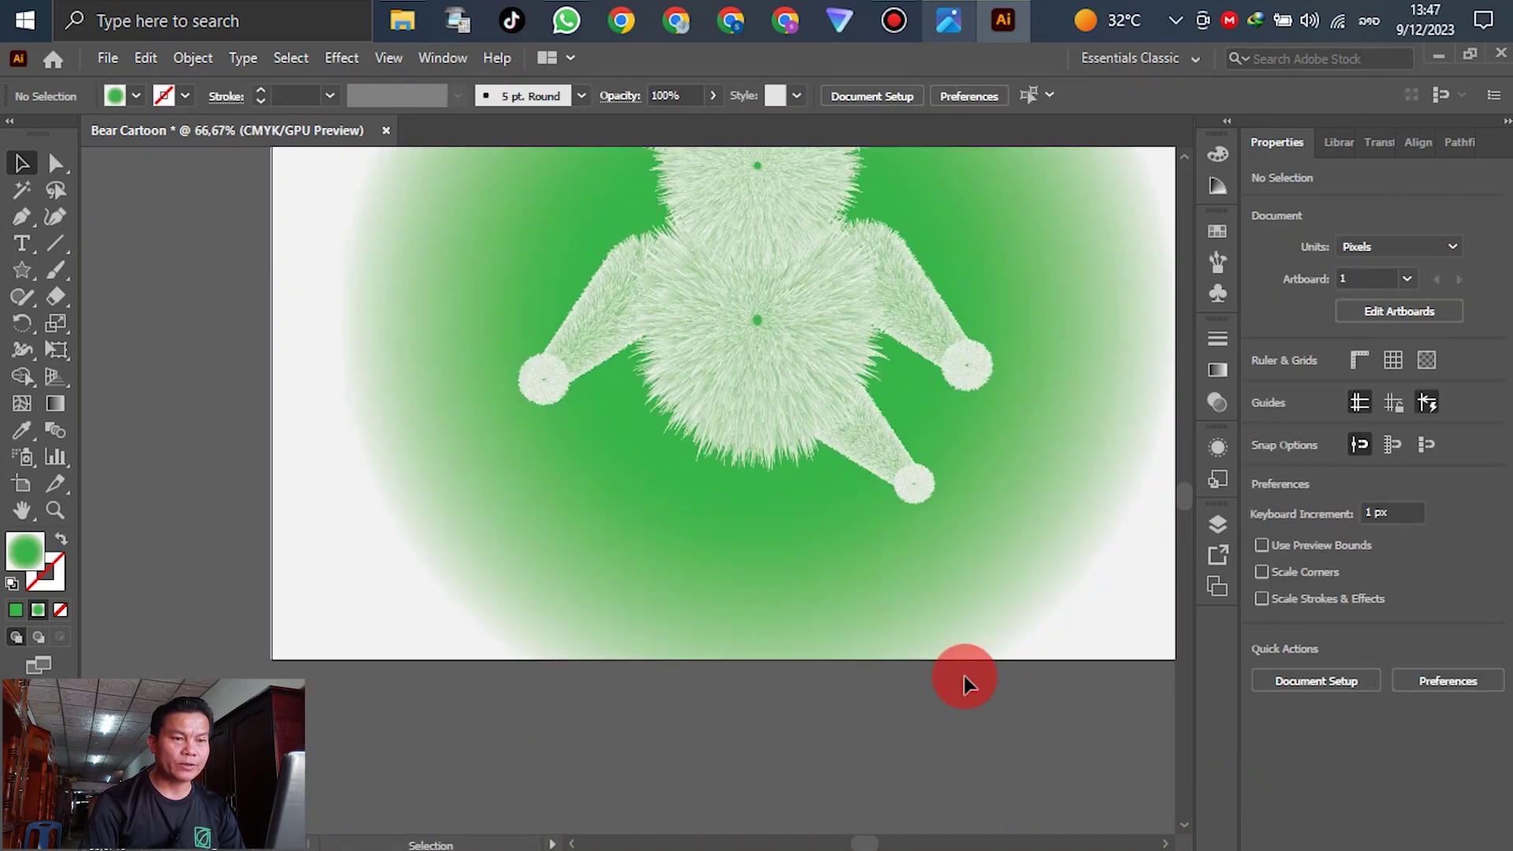
Step: Duplicate the right leg with its paw to the body's lower left
scroll(946, 713, "up", 1)
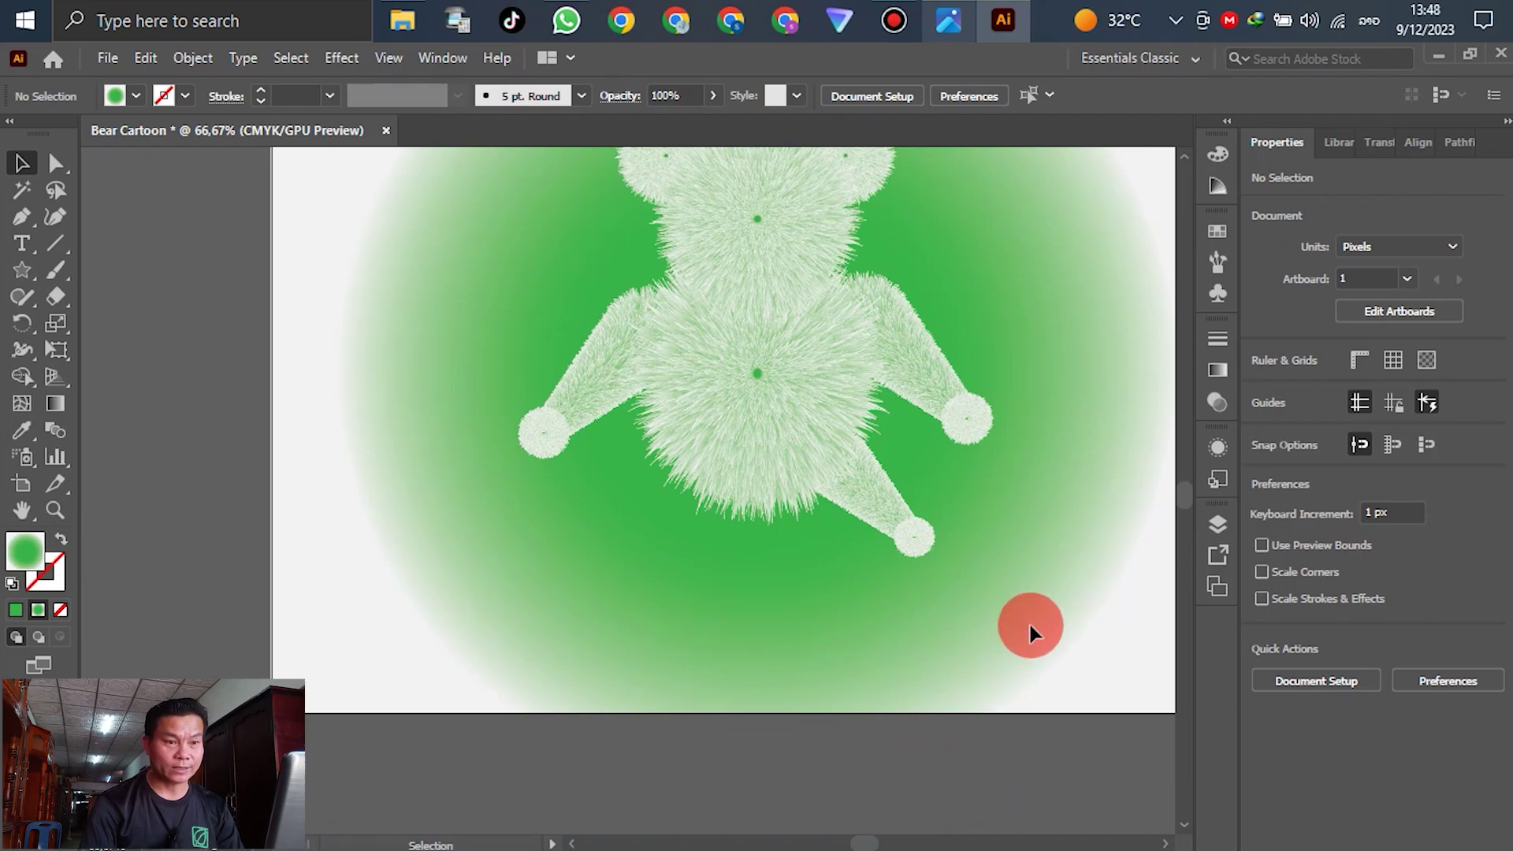
left_click(871, 472)
right_click(881, 490)
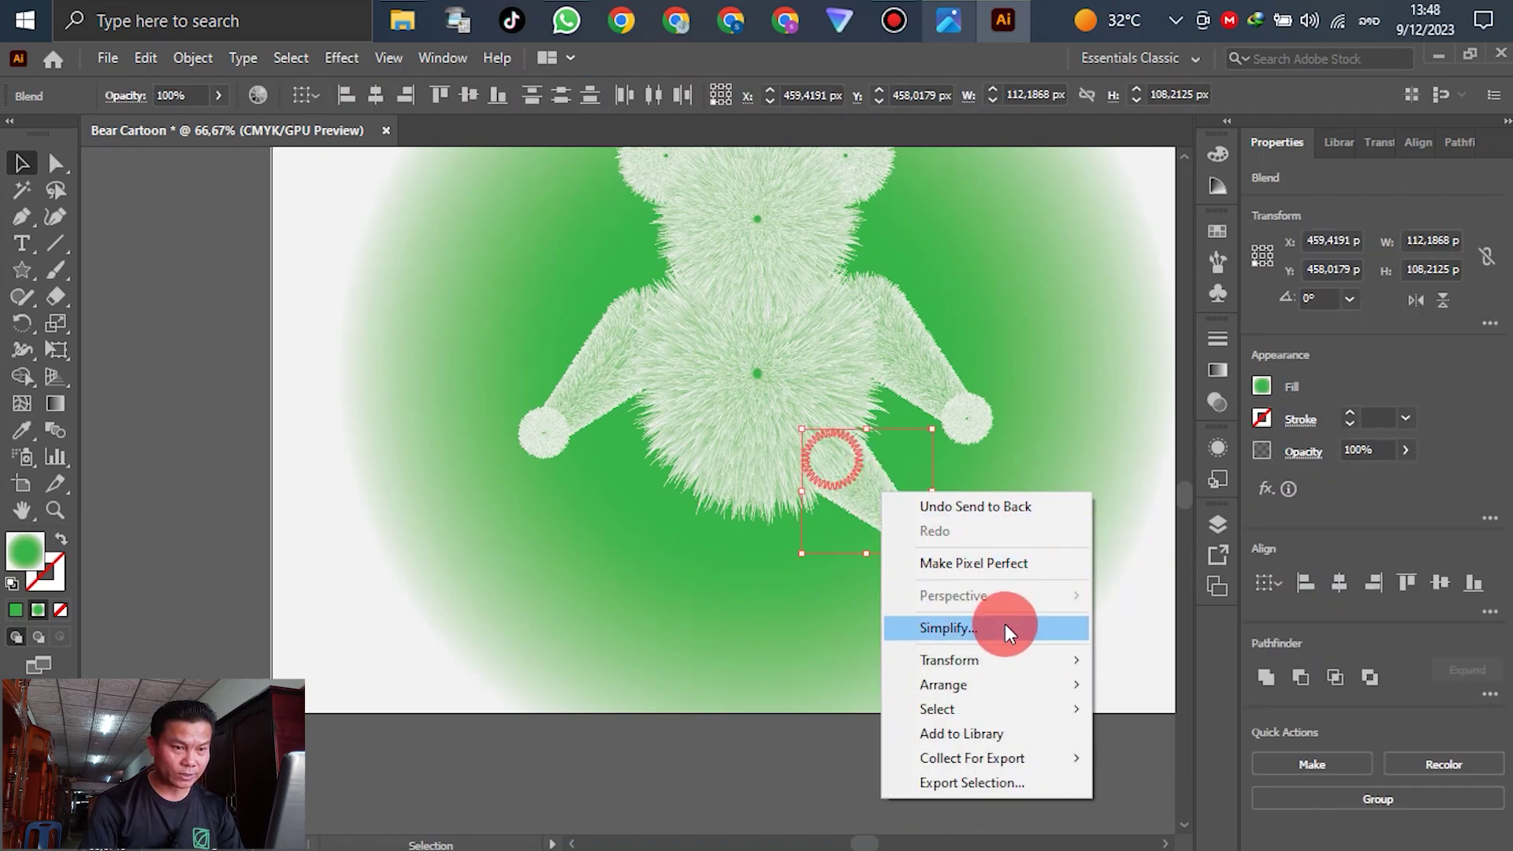
left_click(807, 695)
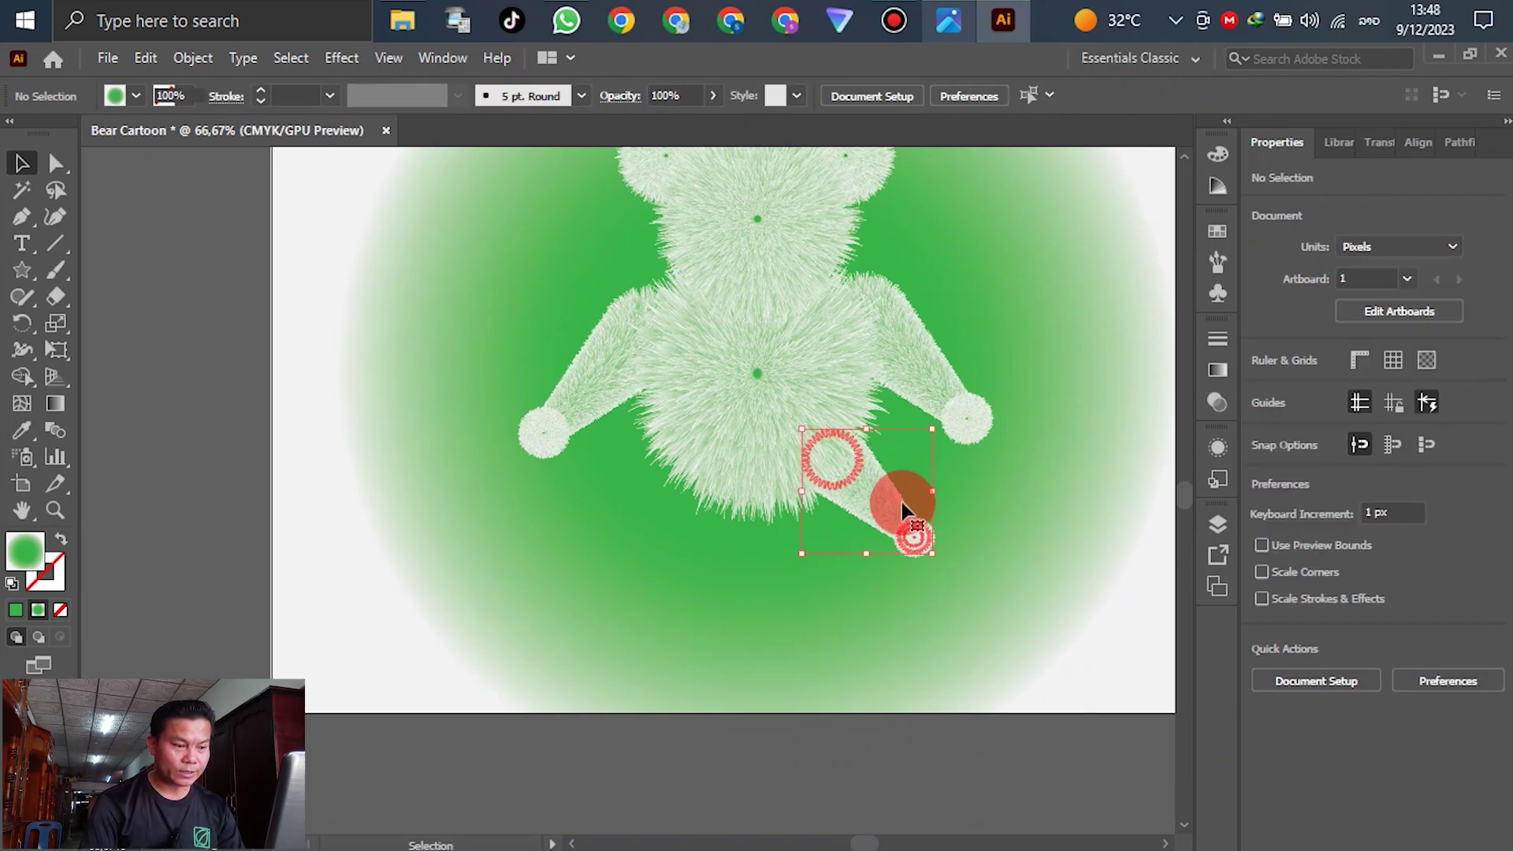
left_click(875, 522)
key("a")
left_click_drag(875, 522, 720, 518)
left_click_drag(767, 564, 767, 564)
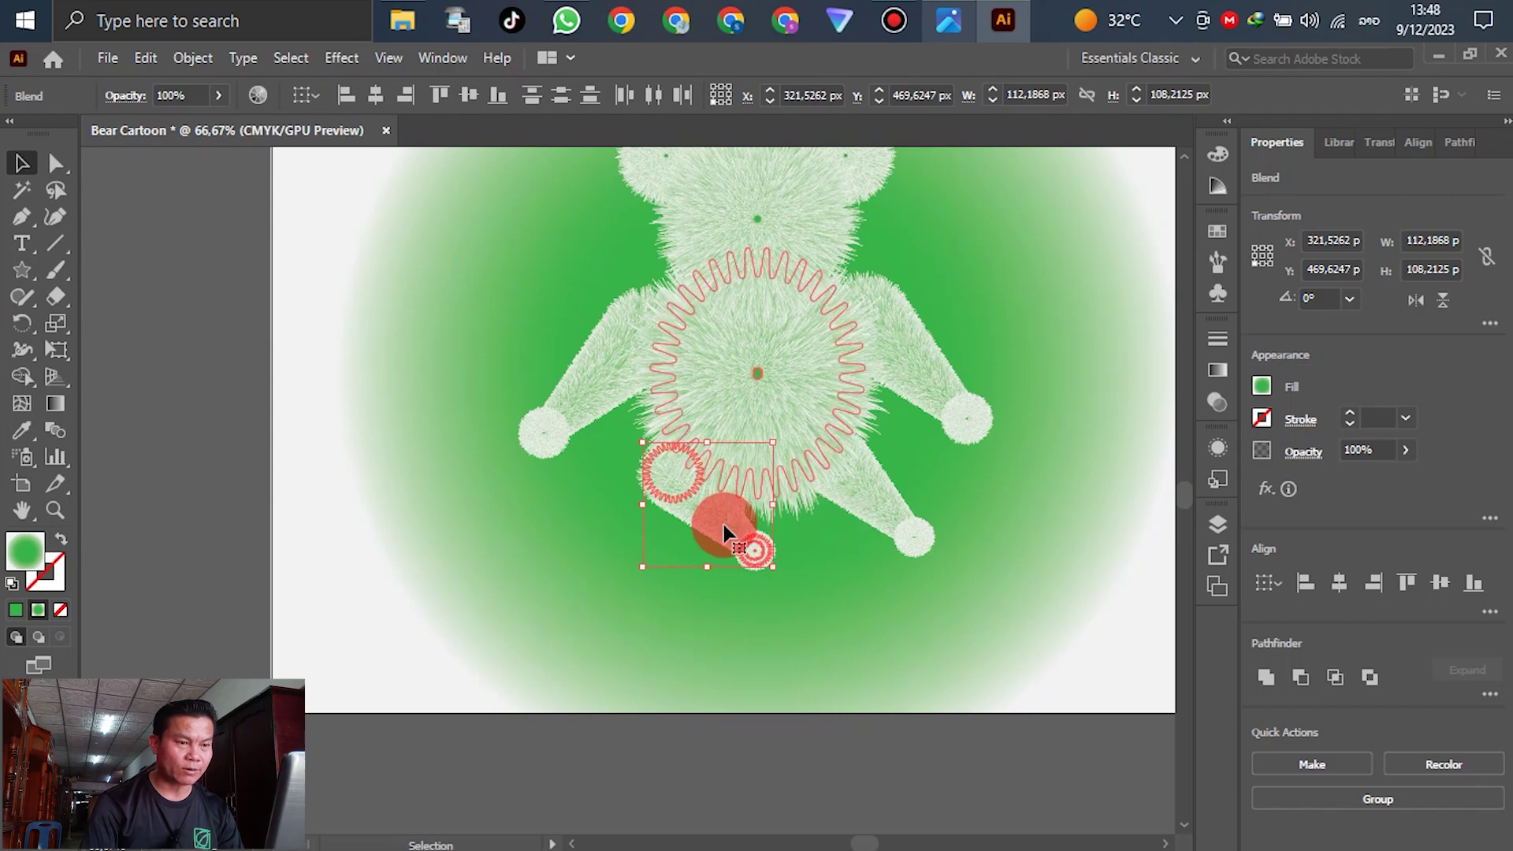
Step: Reflect the copied leg and paw across the vertical axis
right_click(725, 532)
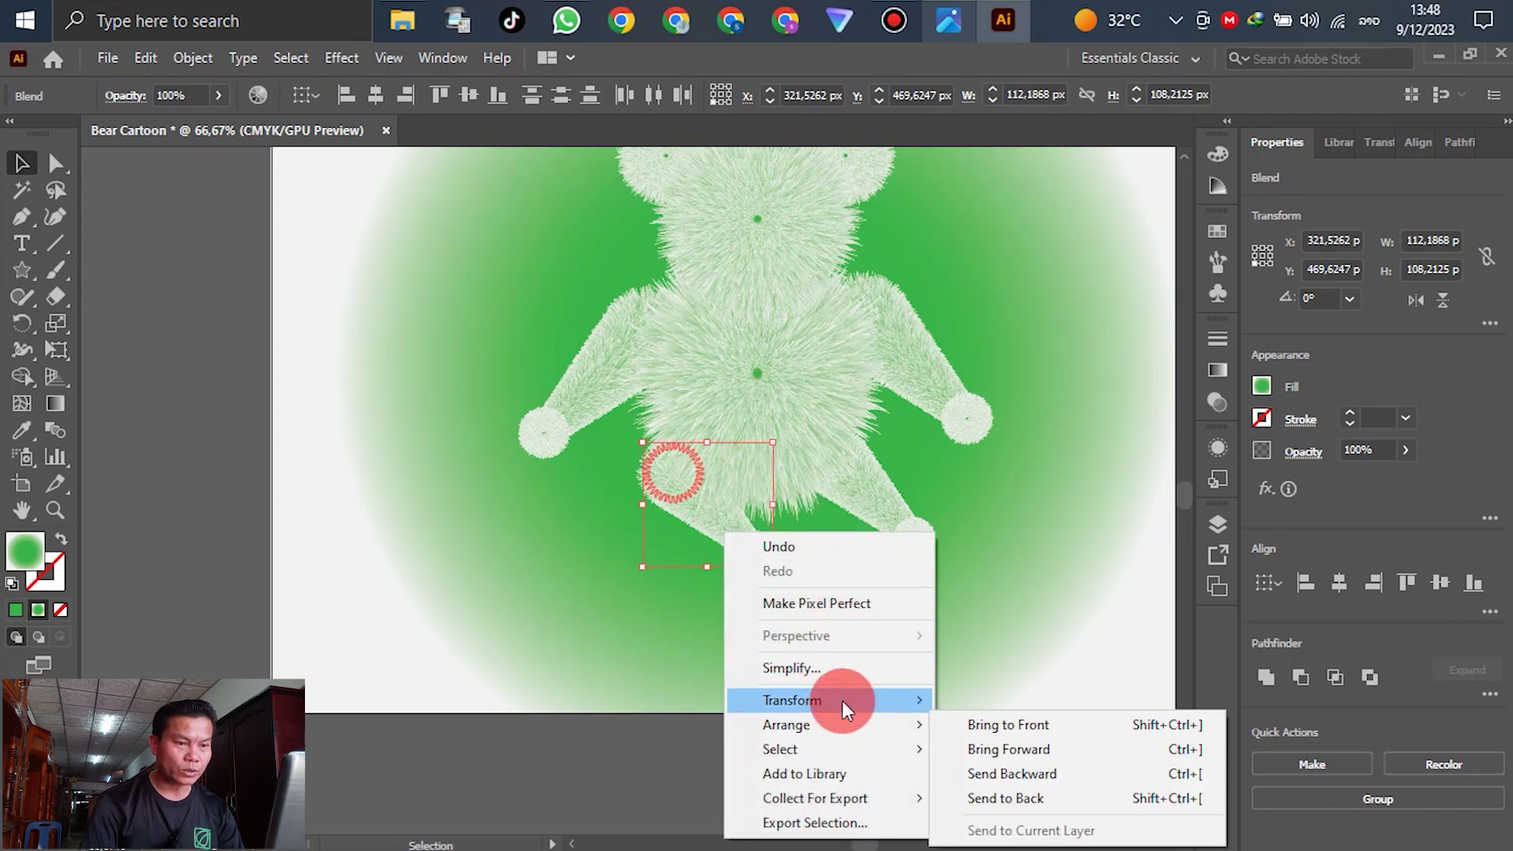
mouse_move(843, 701)
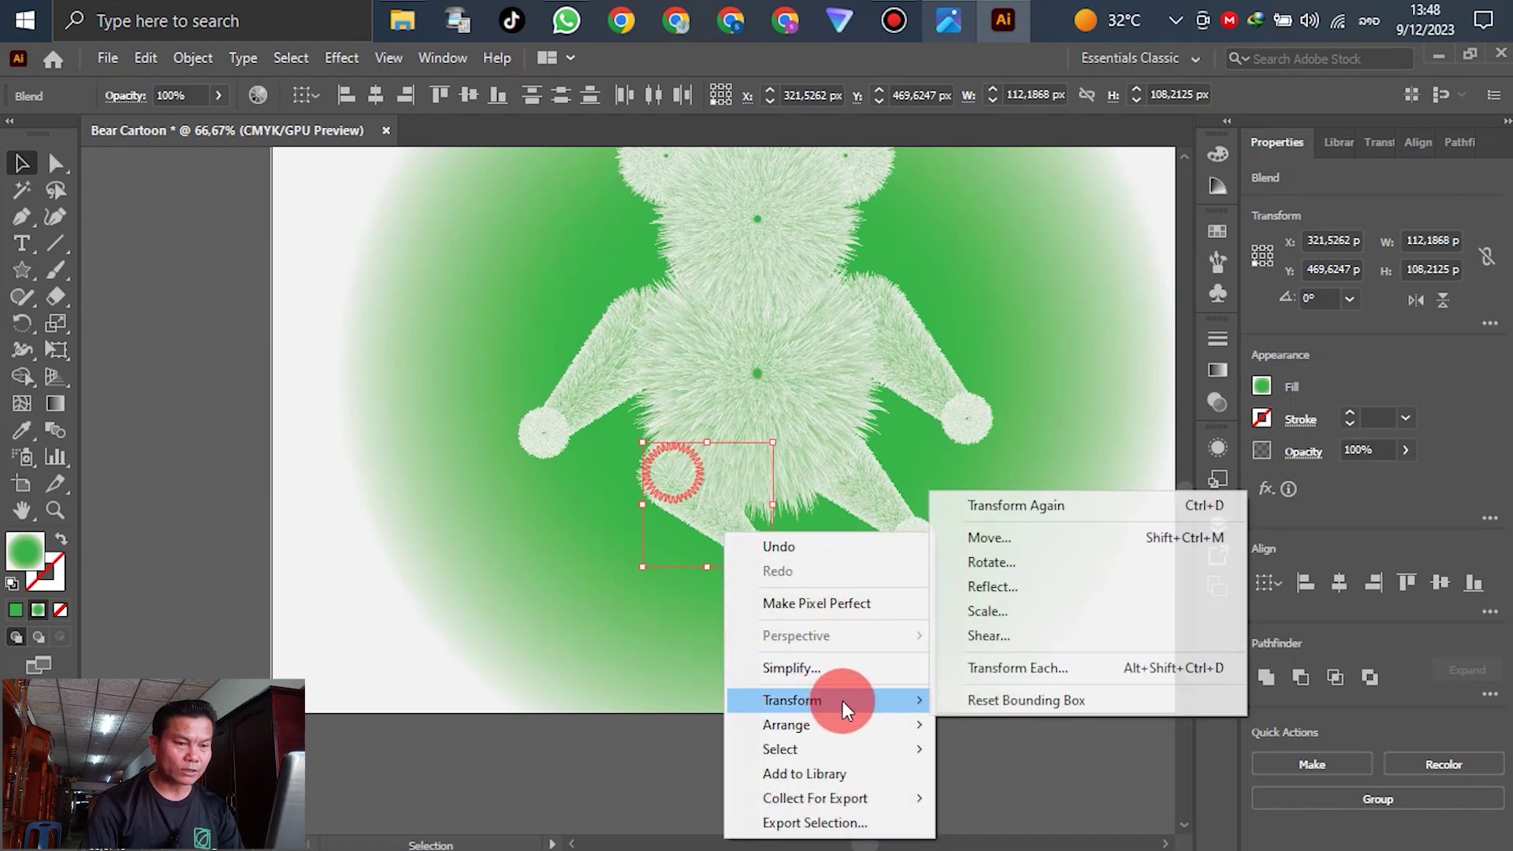
left_click(1032, 593)
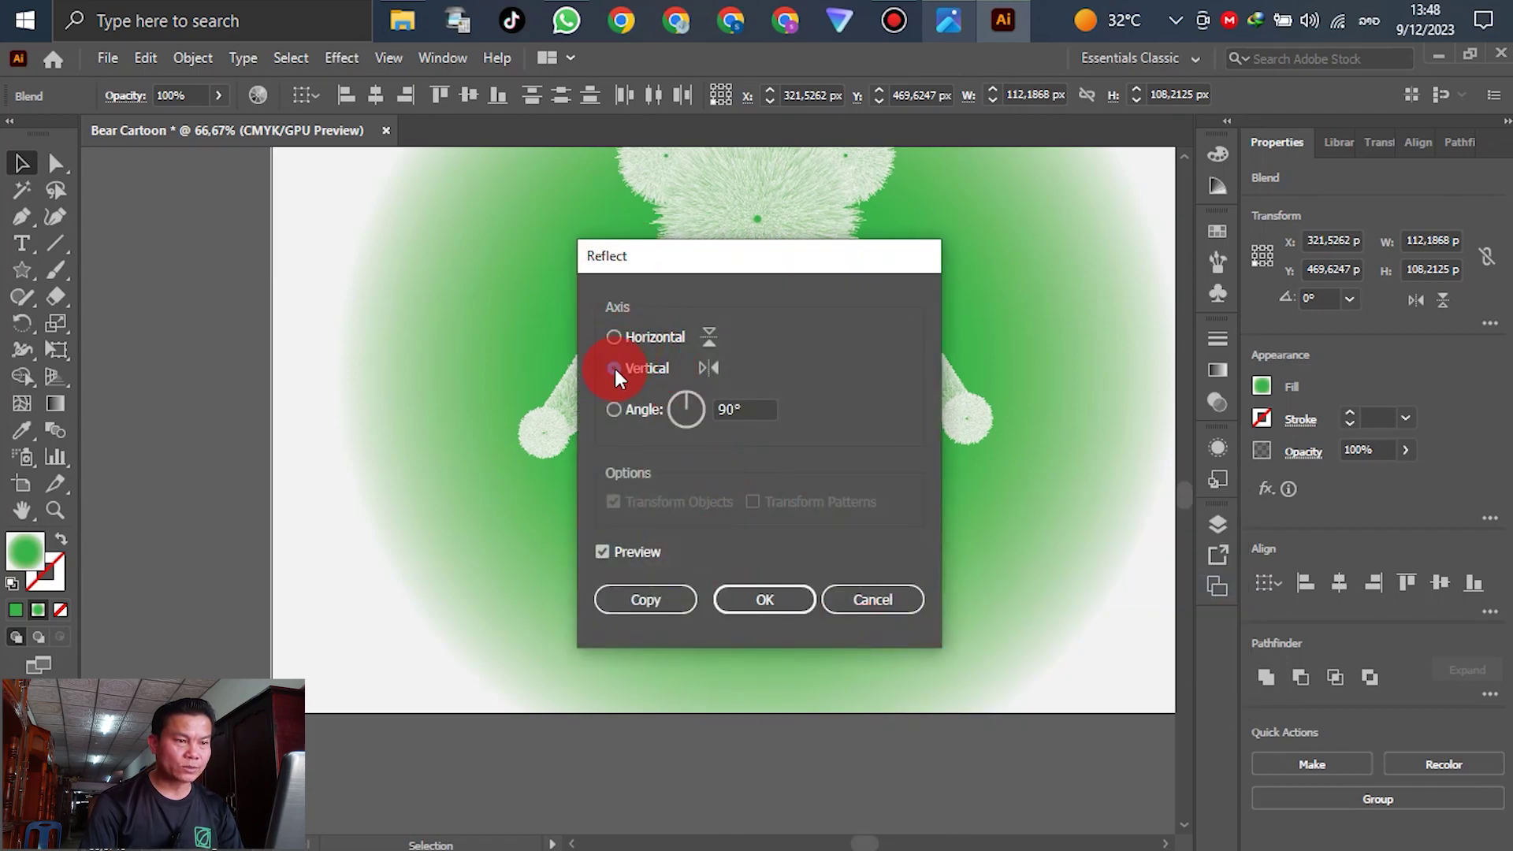
left_click(769, 604)
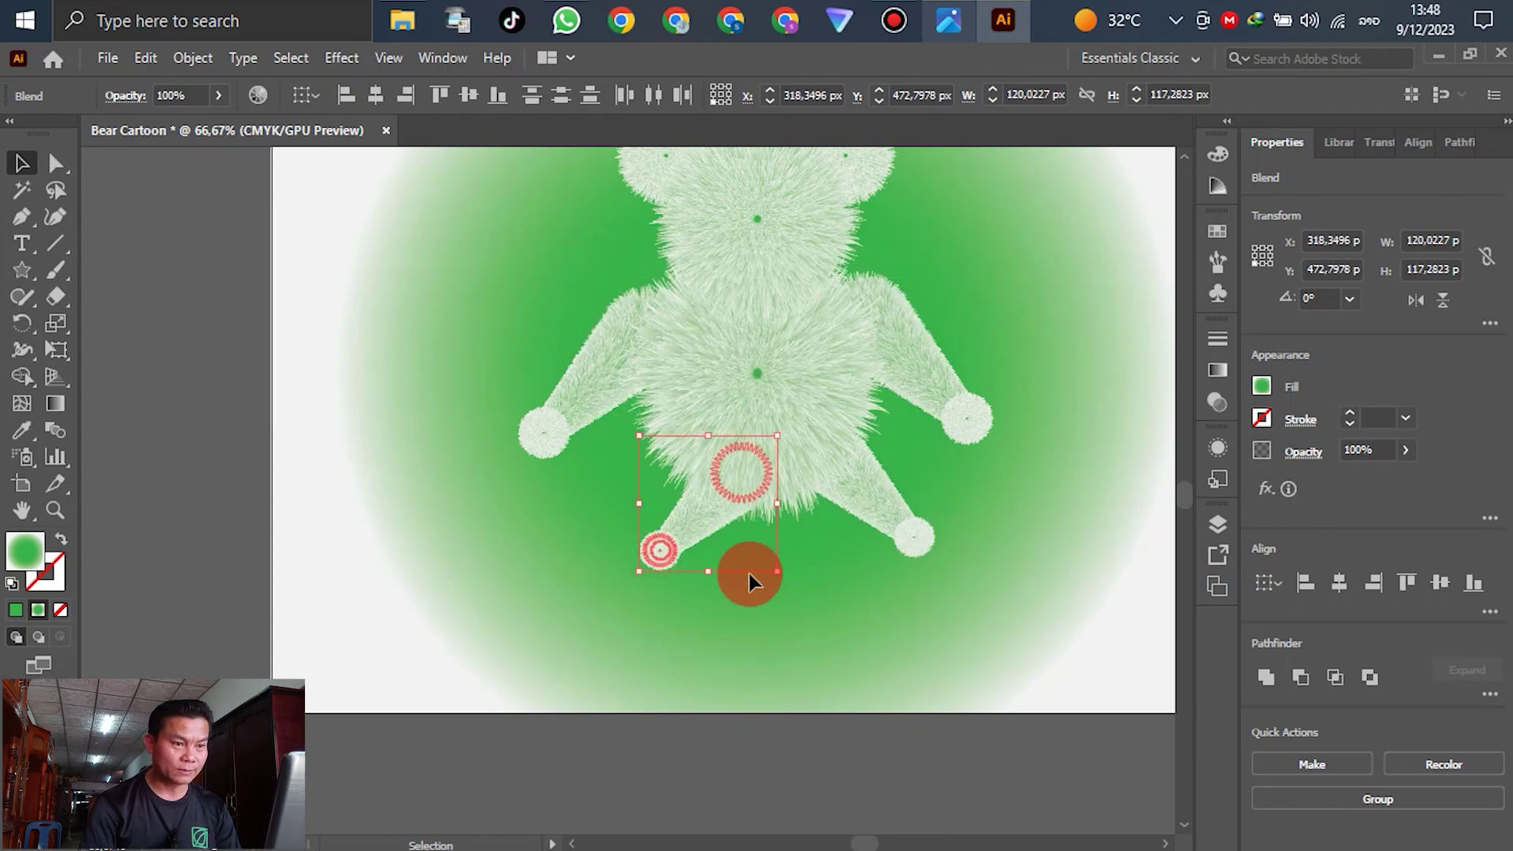
Step: Move the mirrored leg and paw outward to match the right leg's position on the body's lower left, and deselect them
left_click_drag(722, 528, 664, 501)
key("ctrl+z")
left_click(659, 547)
left_click_drag(657, 516, 647, 508)
left_click(655, 768)
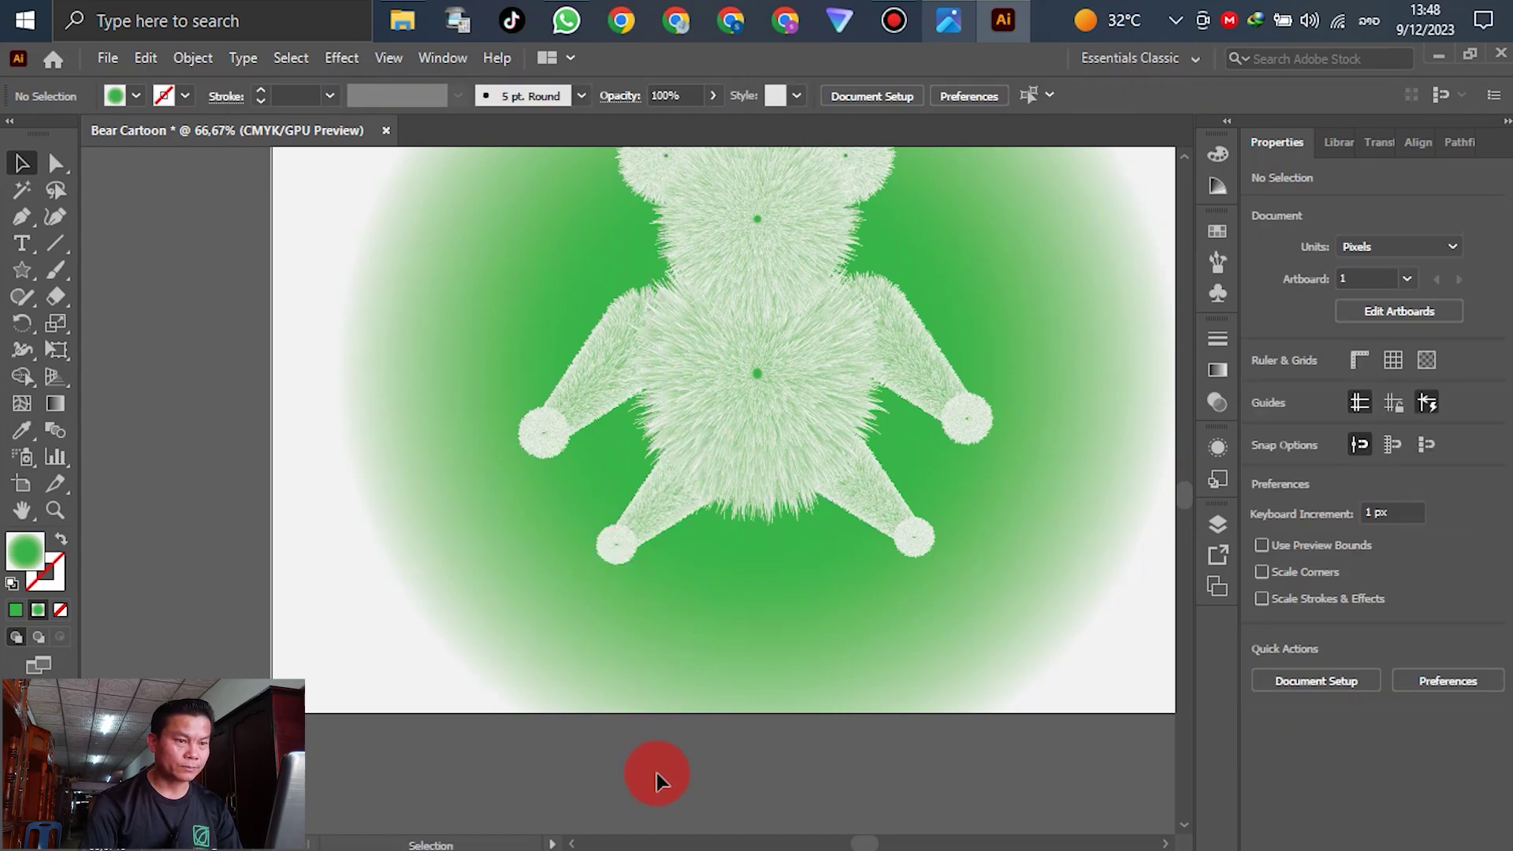
Step: Enlarge the left leg with its paw to about 196 px wide and 191 px tall, extending down and left from the body
scroll(657, 773, "down", 1)
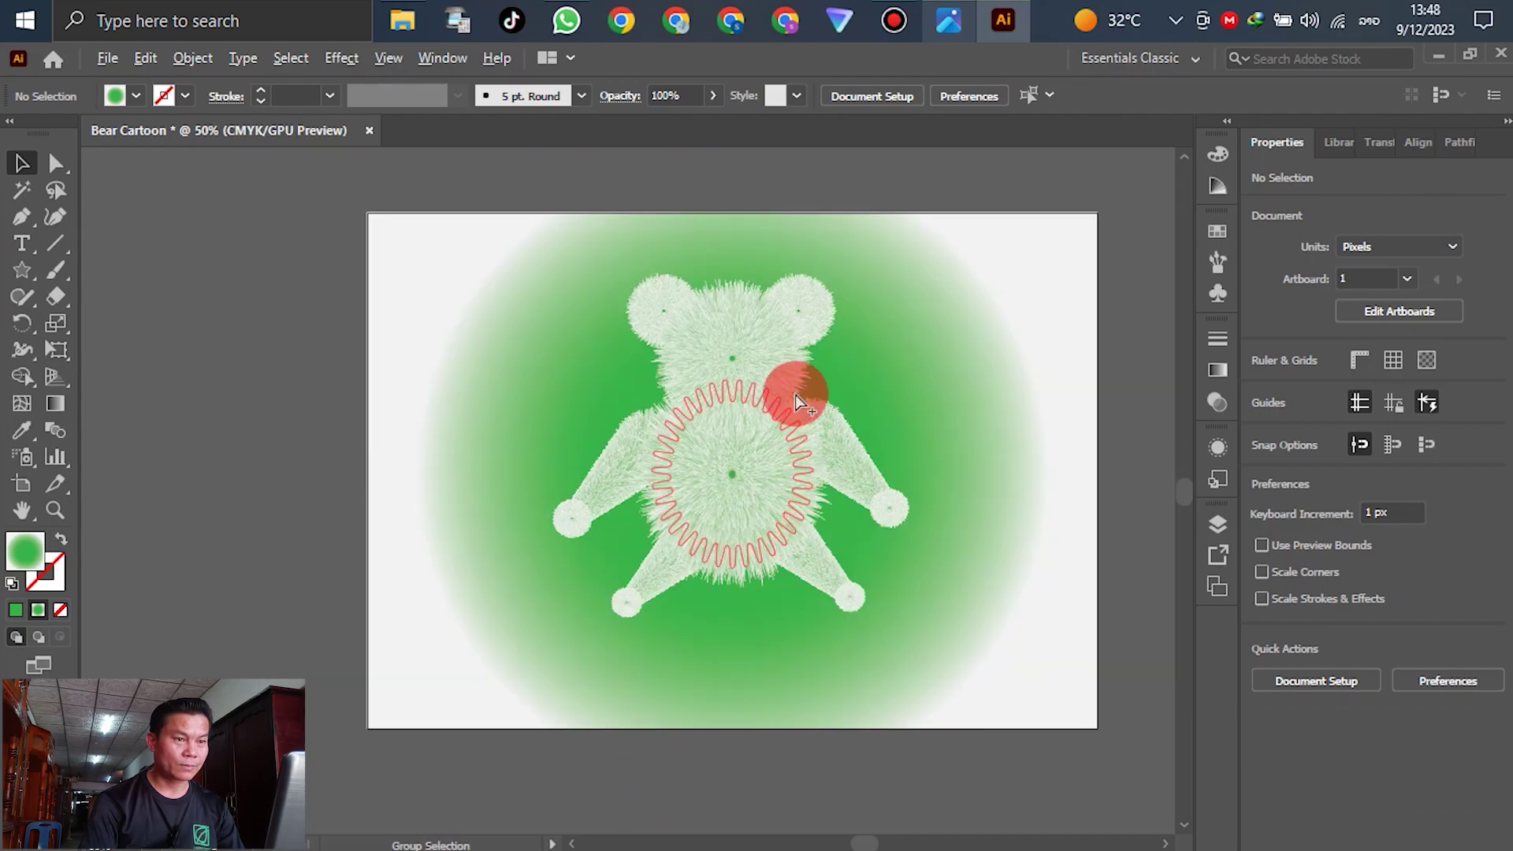
scroll(726, 331, "up", 1)
scroll(953, 353, "down", 1)
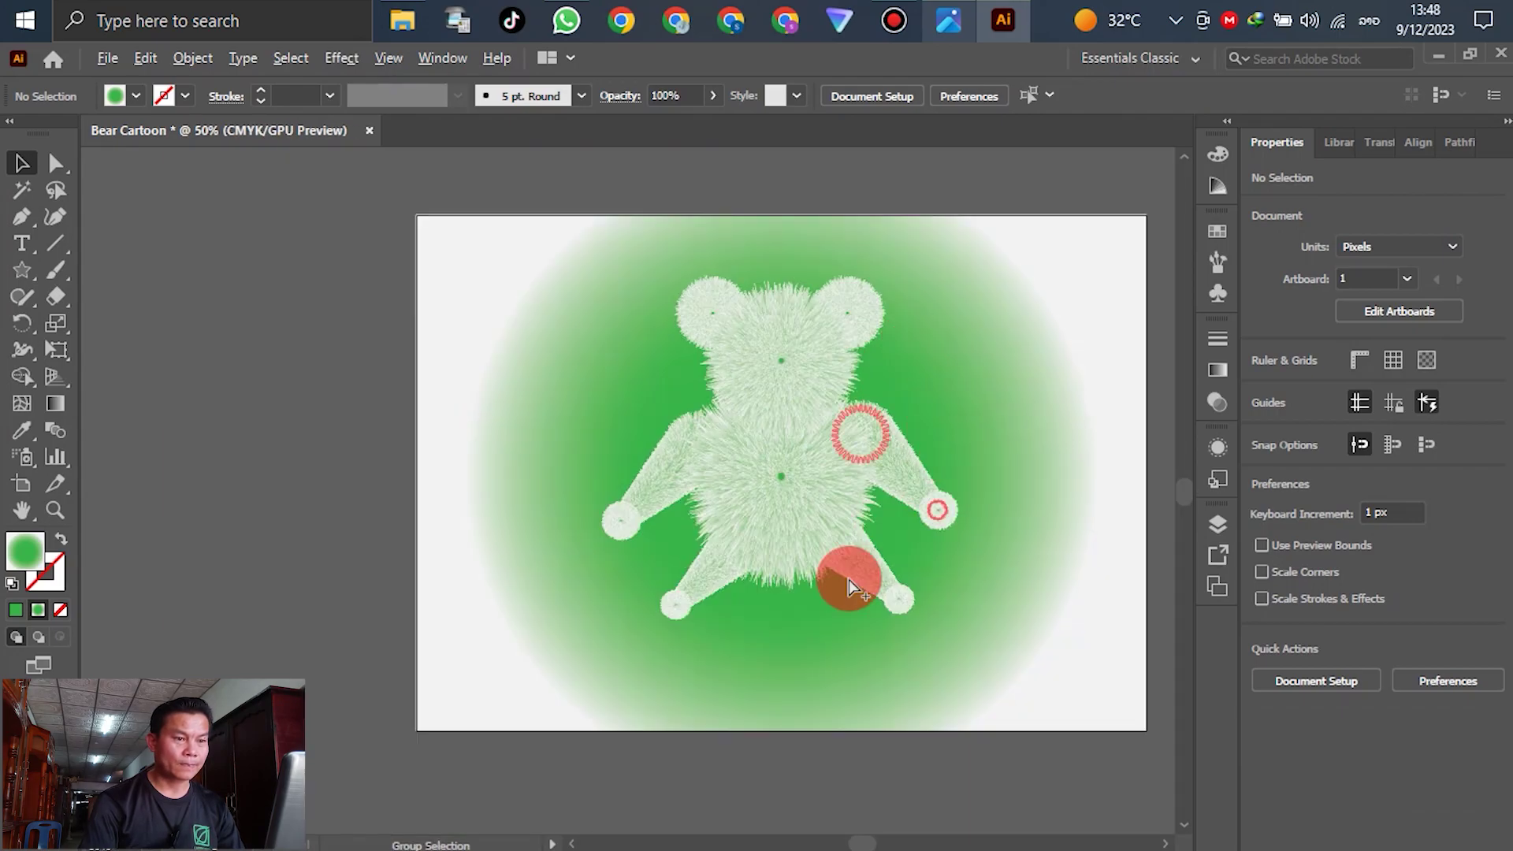
left_click(630, 613)
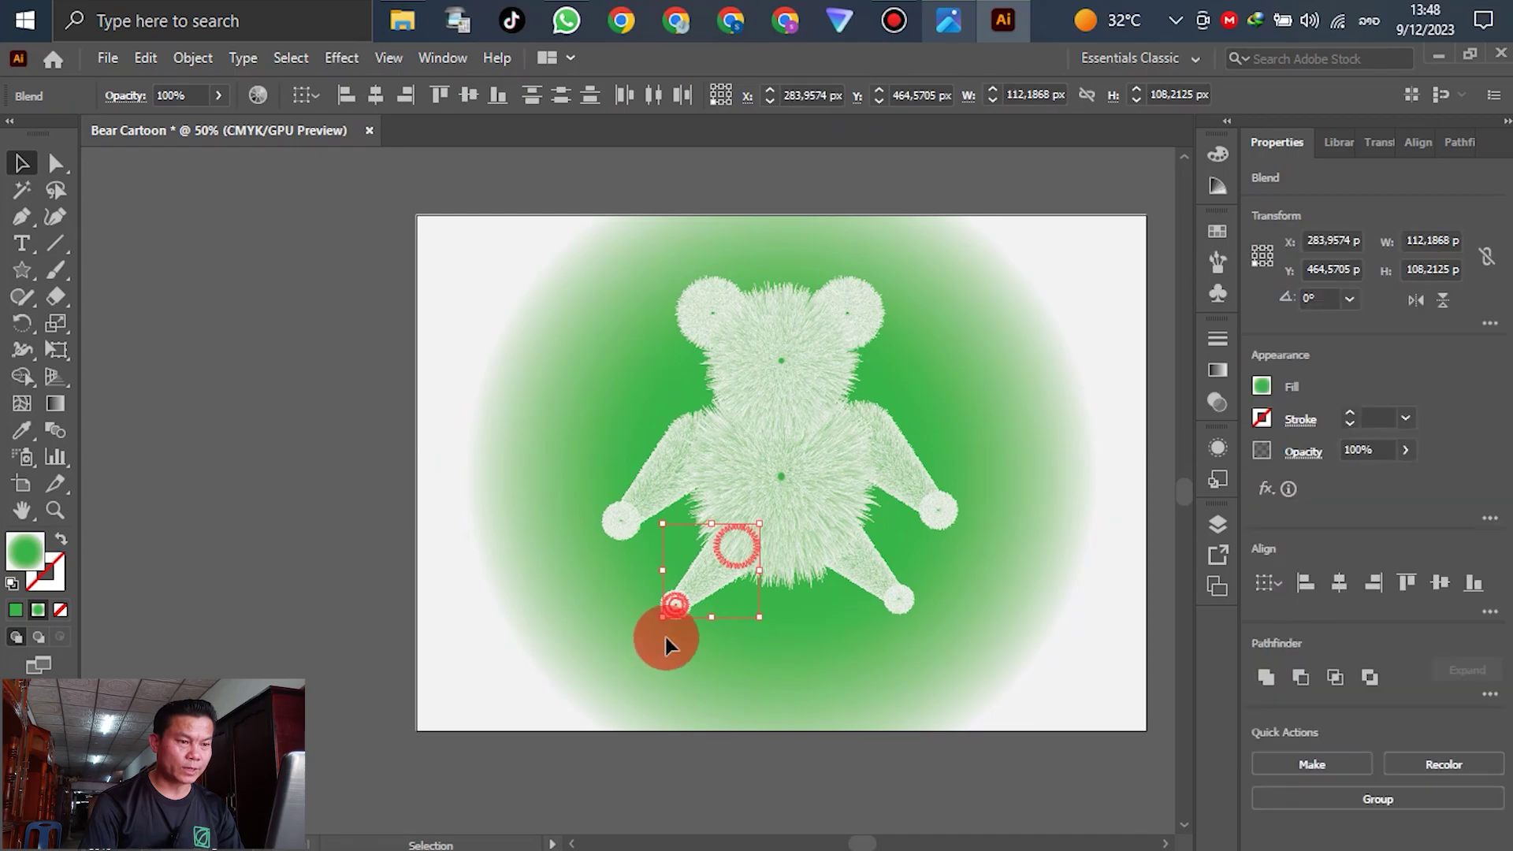
left_click_drag(660, 619, 694, 606)
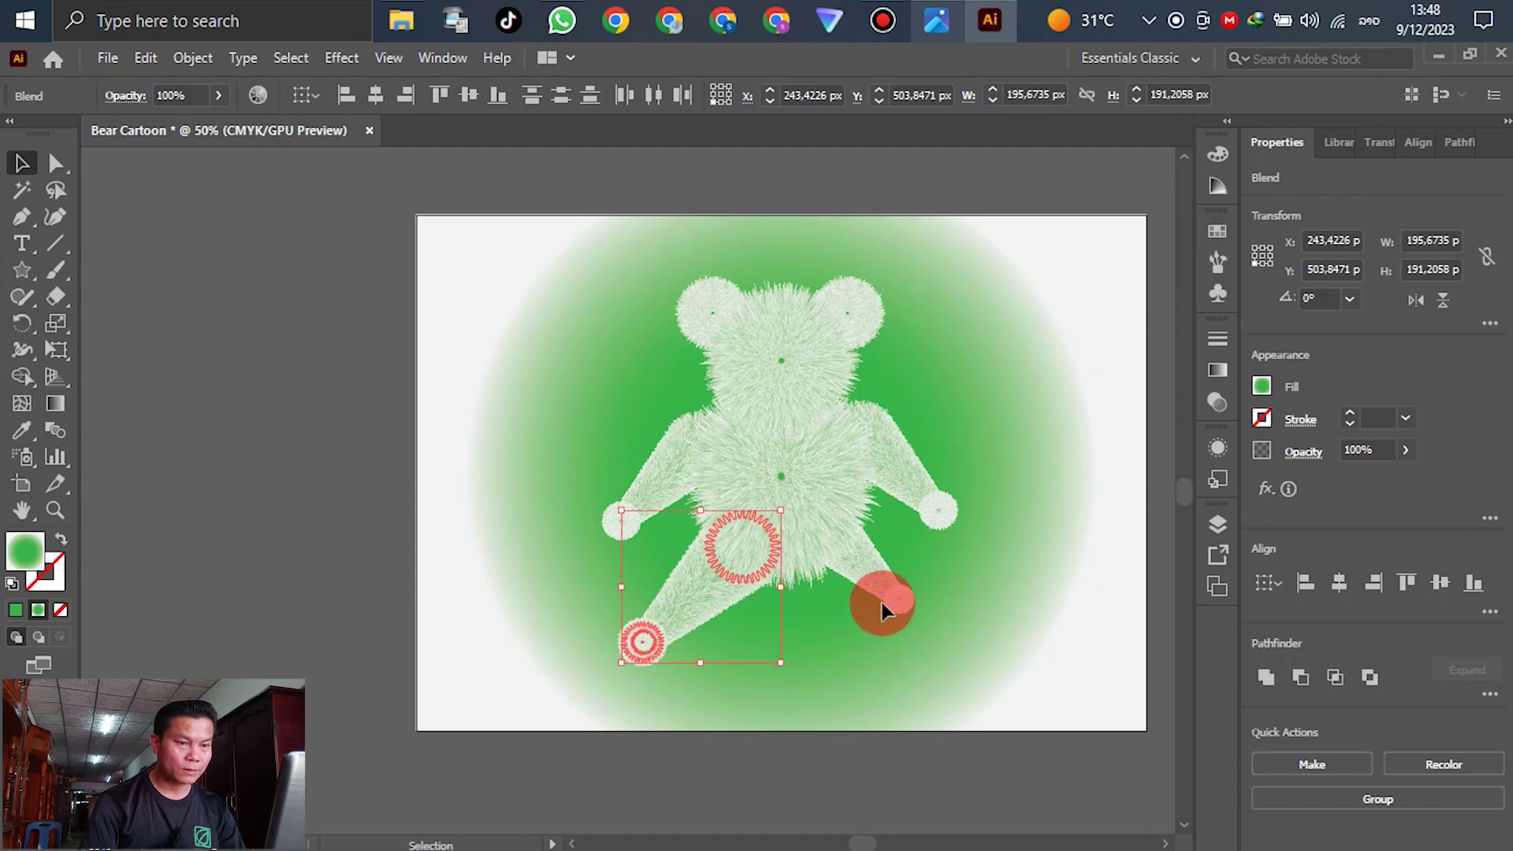
Step: Enlarge the right leg with its paw to about 175 px wide and 169 px tall, align it under the body, and deselect it
left_click(885, 605)
mouse_move(970, 641)
left_mouse_down()
mouse_move(897, 570)
mouse_move(887, 602)
mouse_move(942, 645)
left_mouse_up()
left_click(873, 589)
left_click_drag(872, 590, 886, 584)
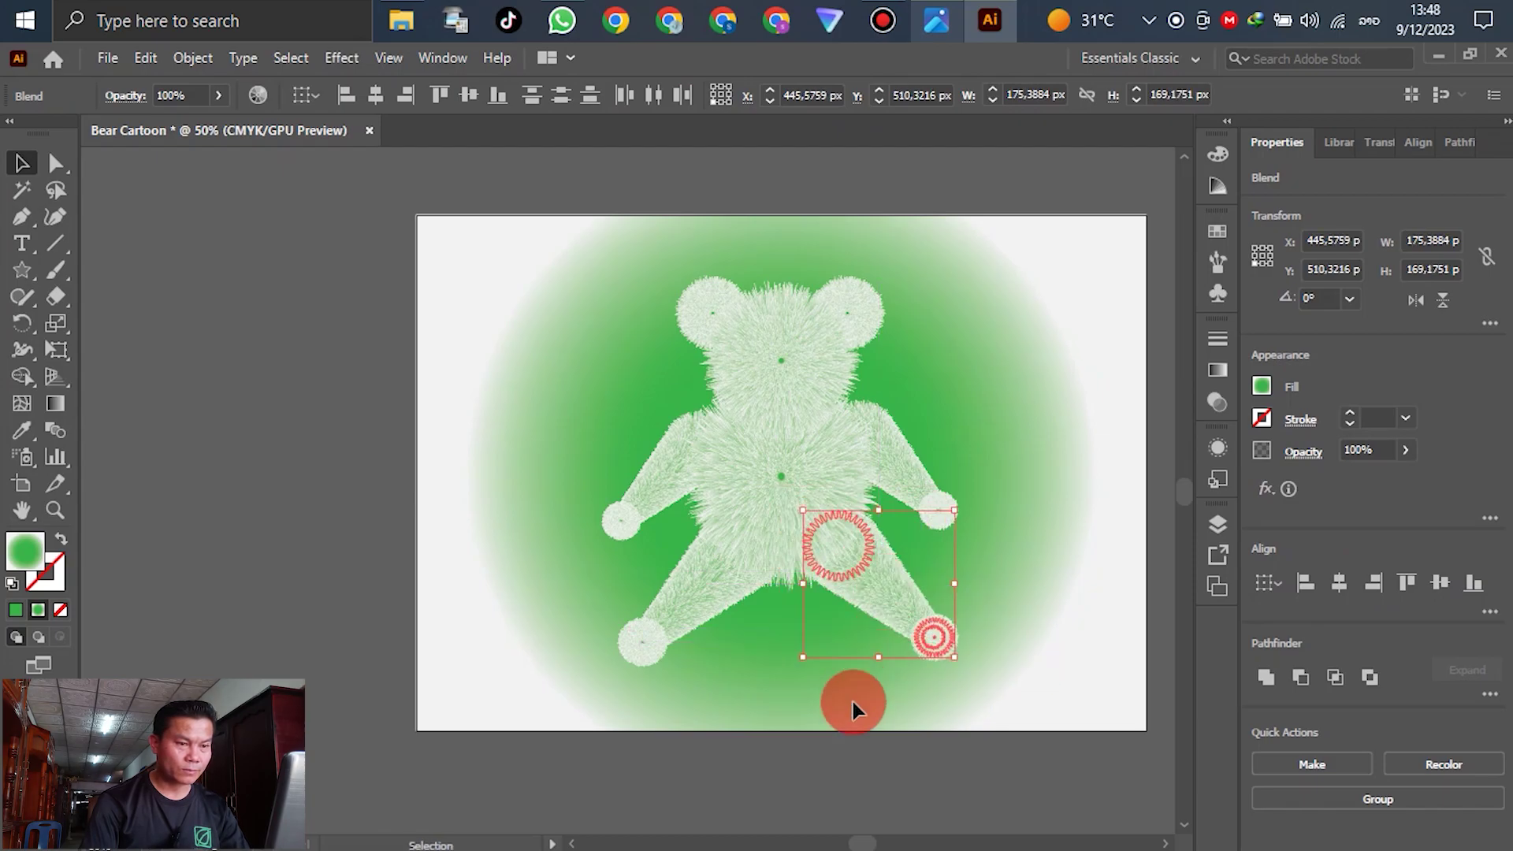
left_click(829, 761)
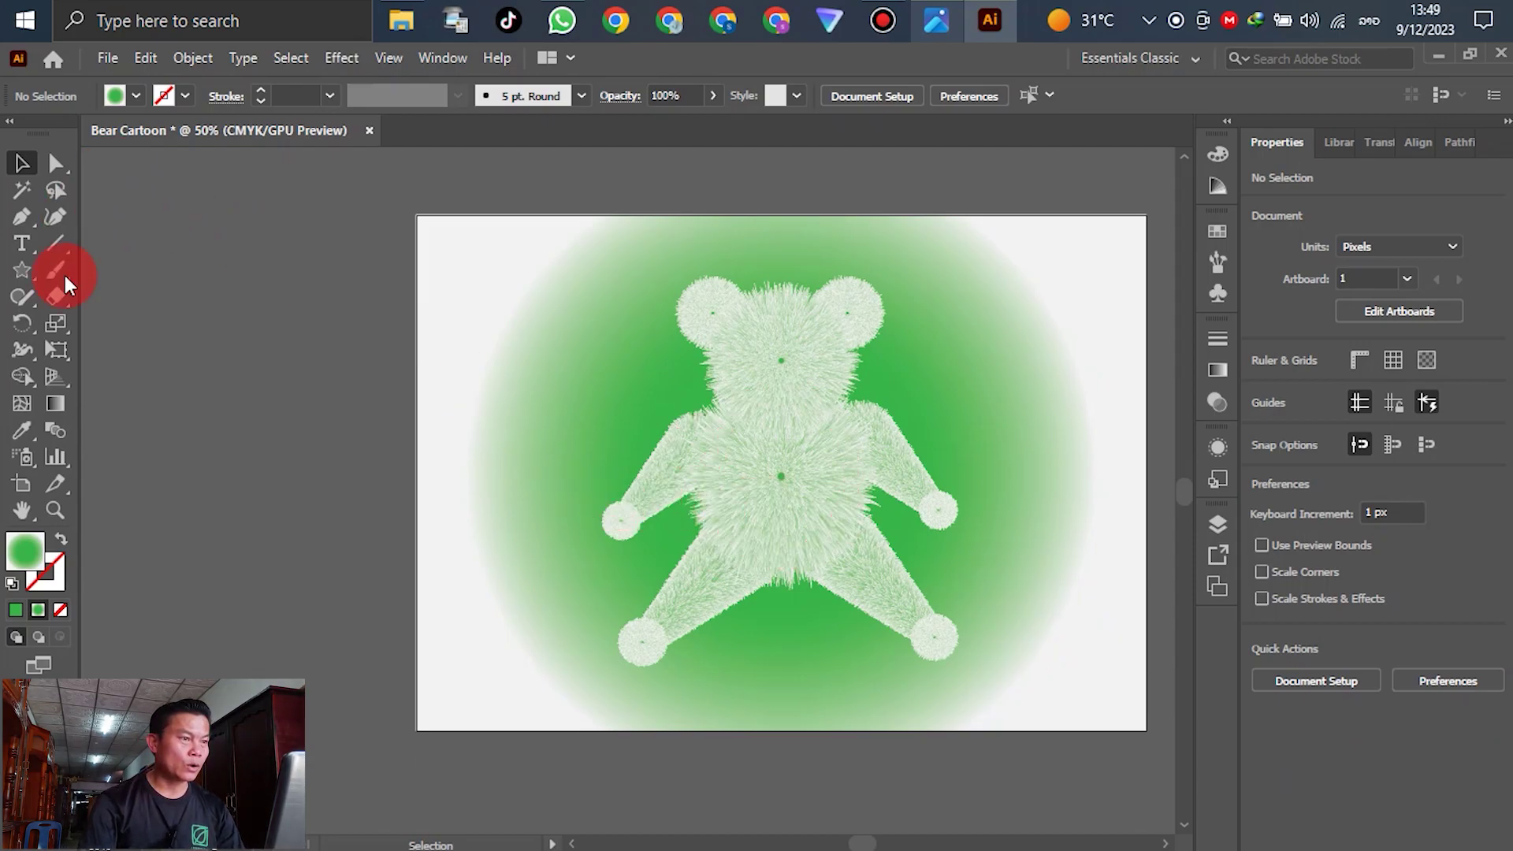
Step: Draw a 100 × 100 px circle on the empty canvas beside the artboard and fill it white
left_click_drag(18, 270, 92, 324)
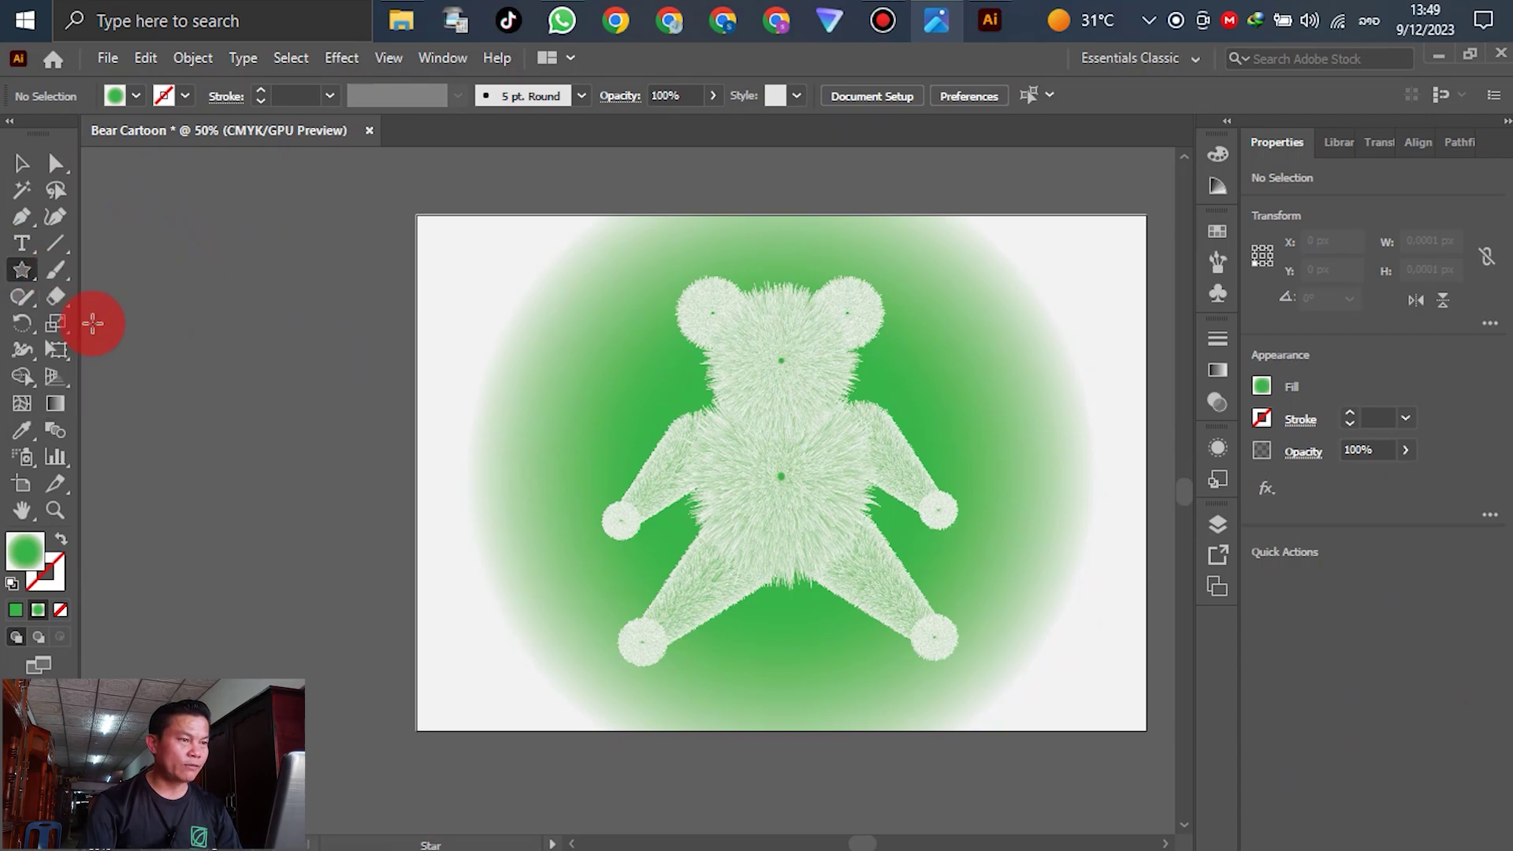
left_click(261, 380)
left_click(707, 497)
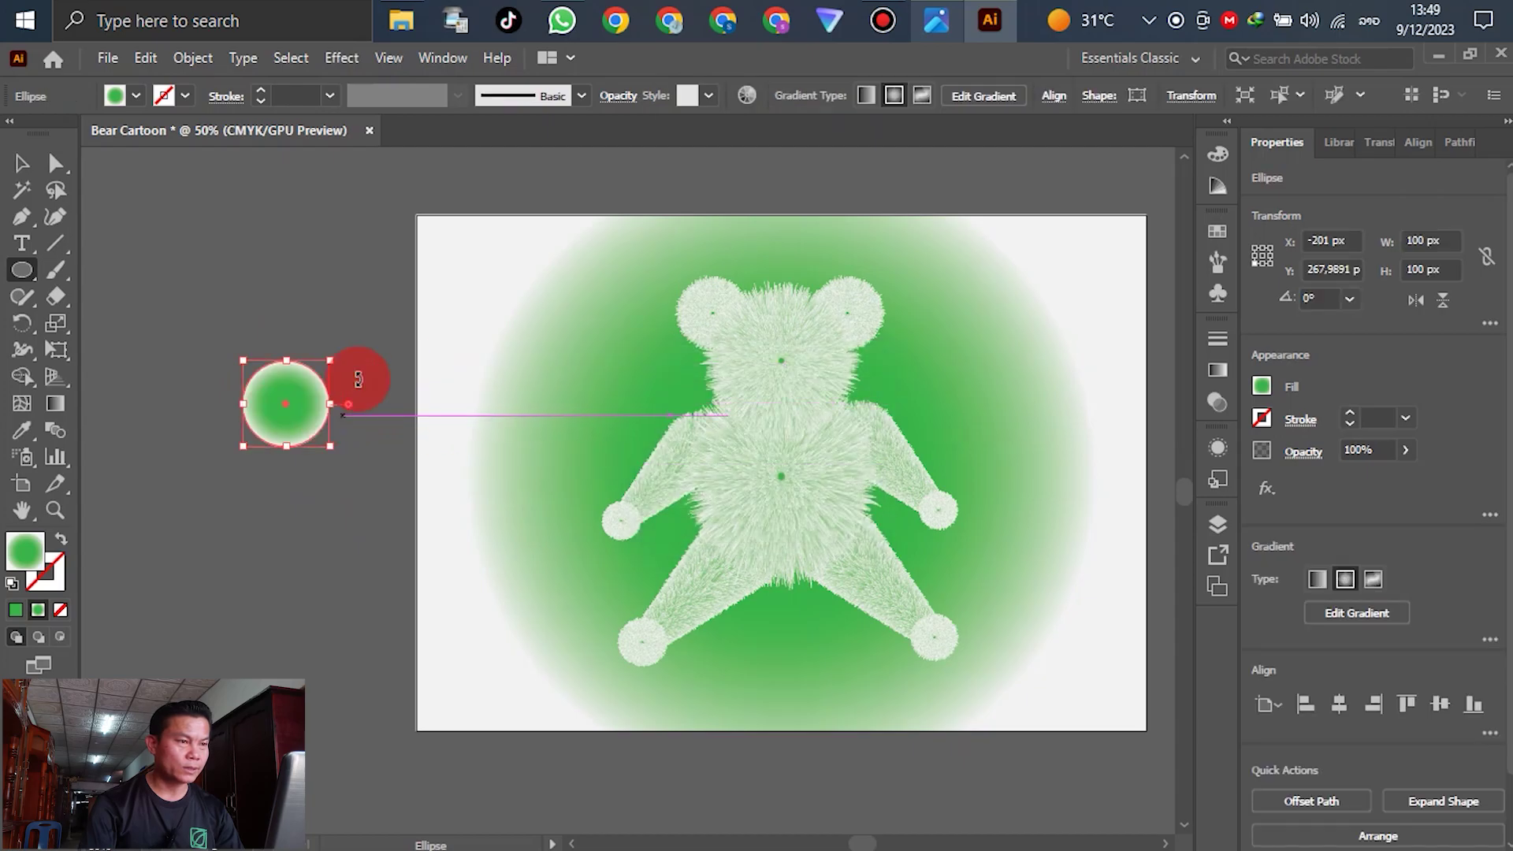
left_click(136, 96)
left_click(46, 134)
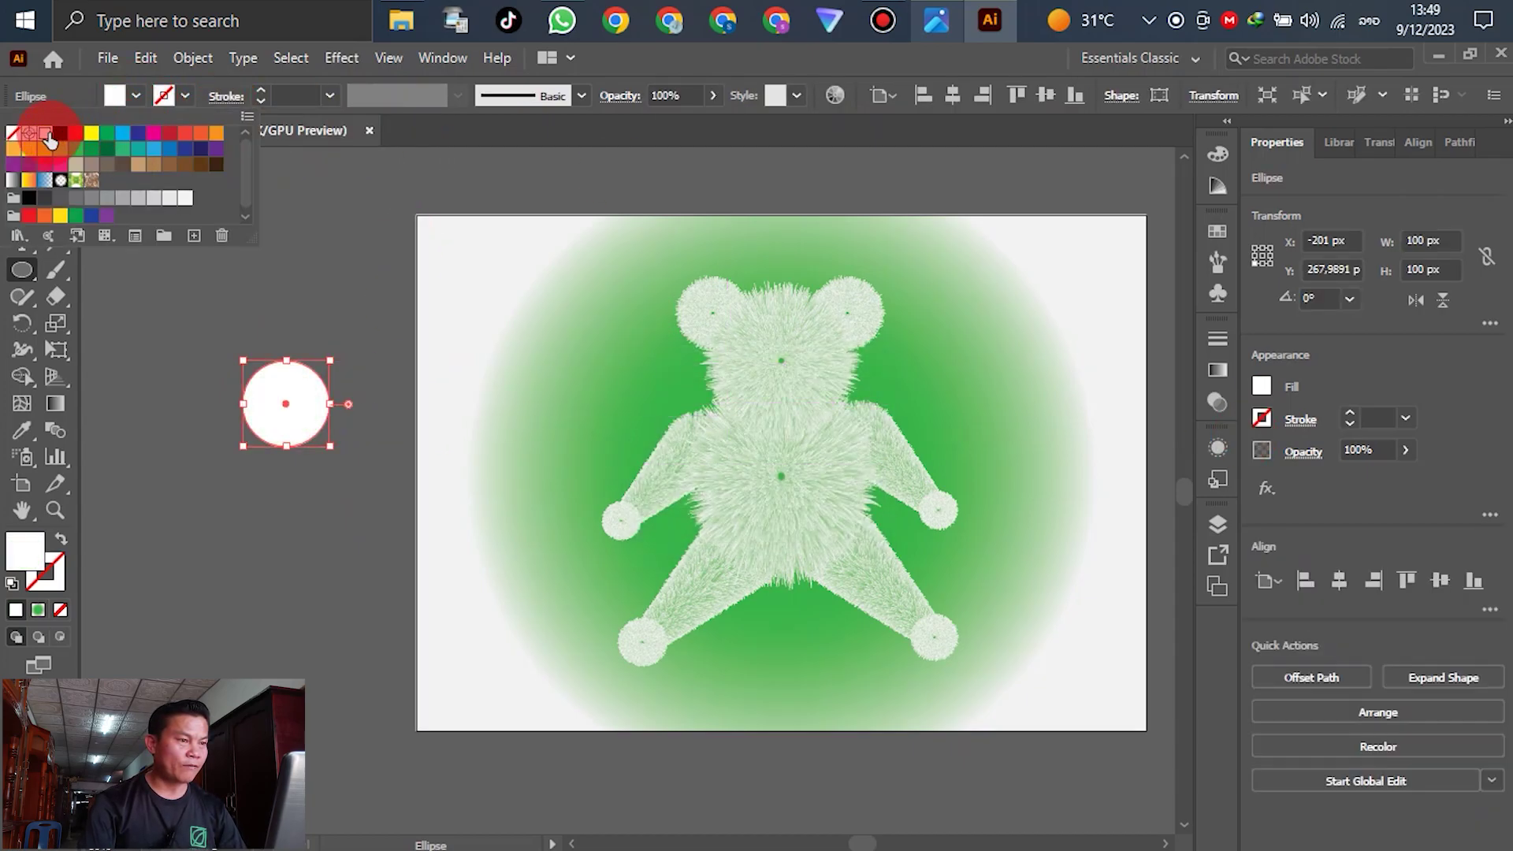
left_click(312, 408)
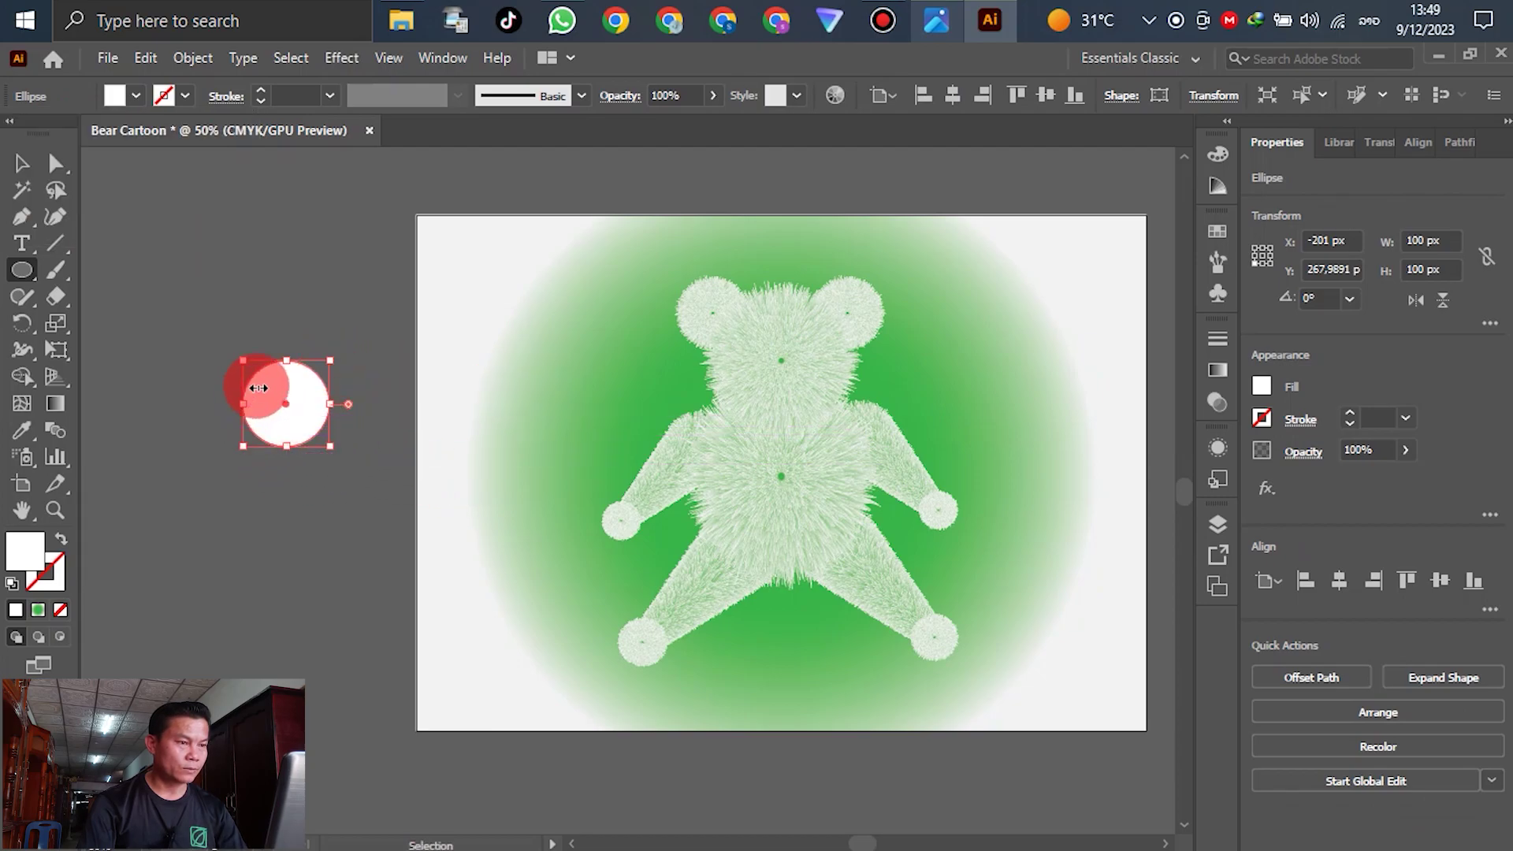
Step: Scale the white circle down from its centre to about 71 px wide, keeping its proportions
scroll(268, 386, "up", 6, "alt")
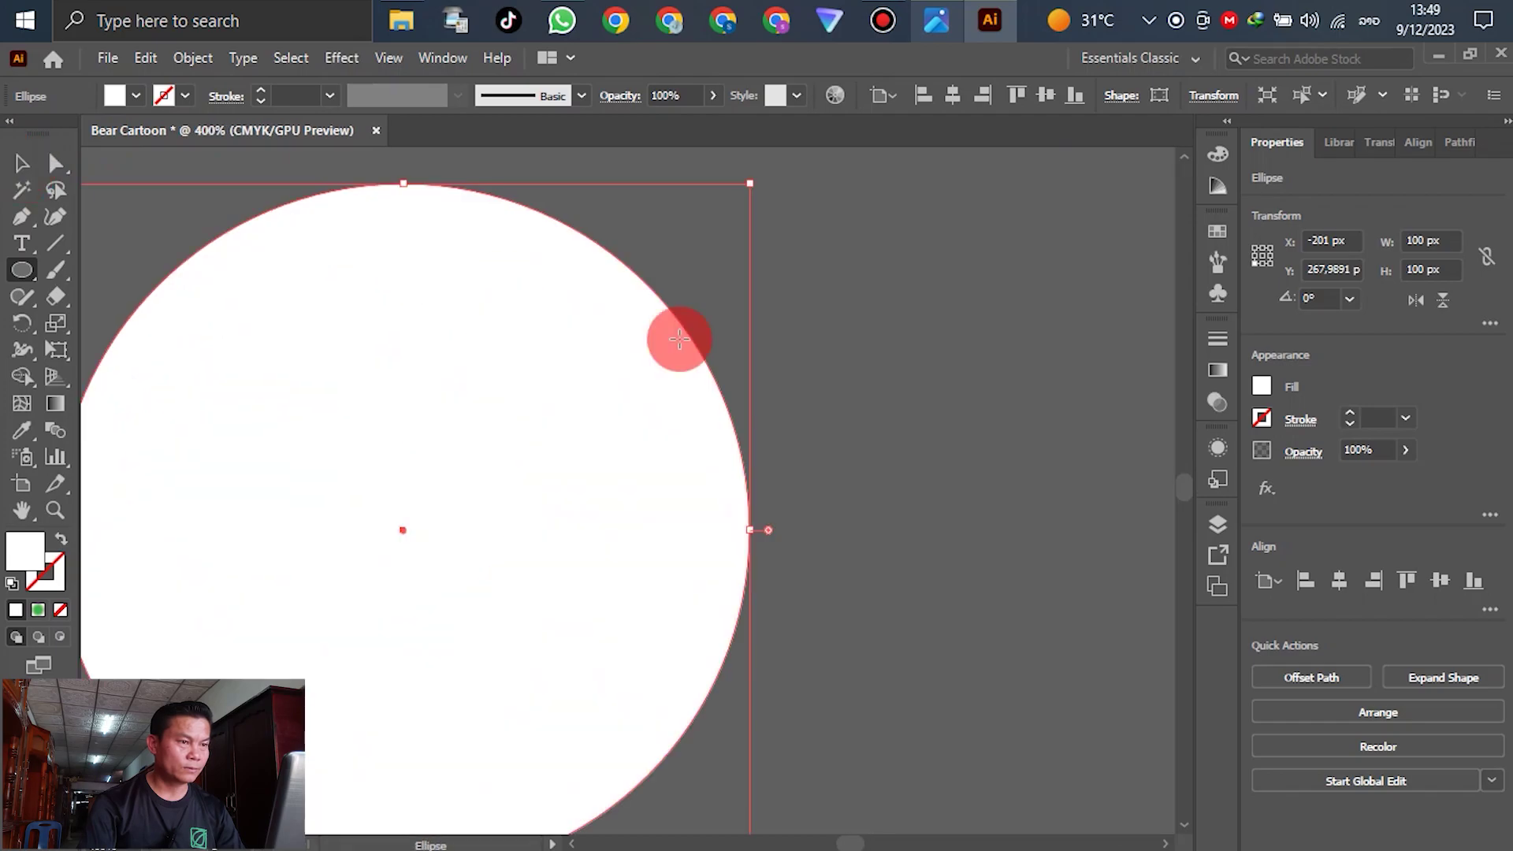
scroll(751, 402, "down", 2, "alt")
left_click_drag(767, 294, 696, 341)
left_click(640, 451)
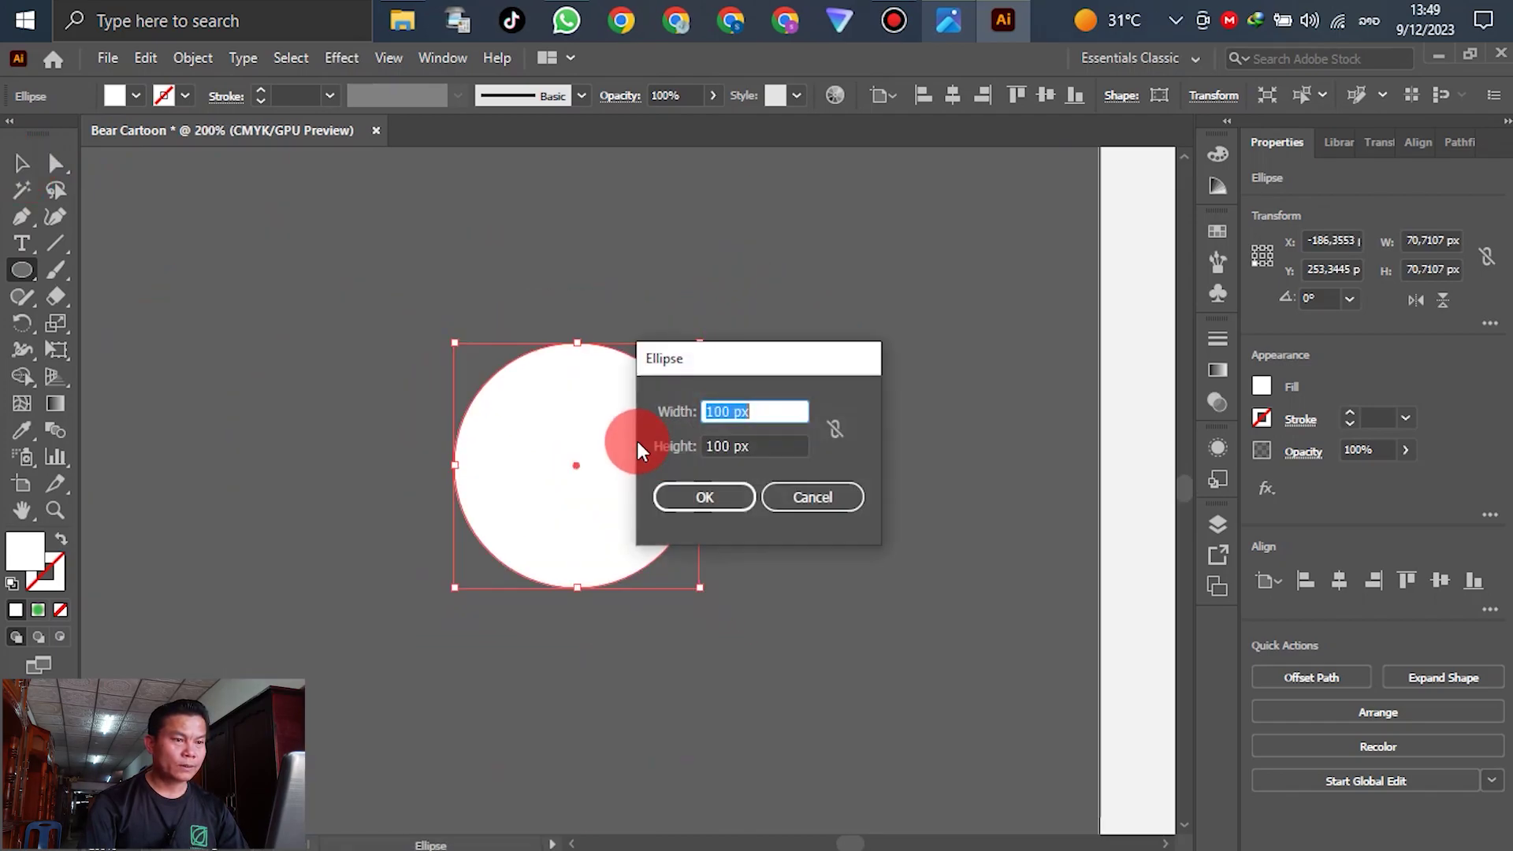
left_click(812, 496)
left_click(22, 165)
left_click(630, 423)
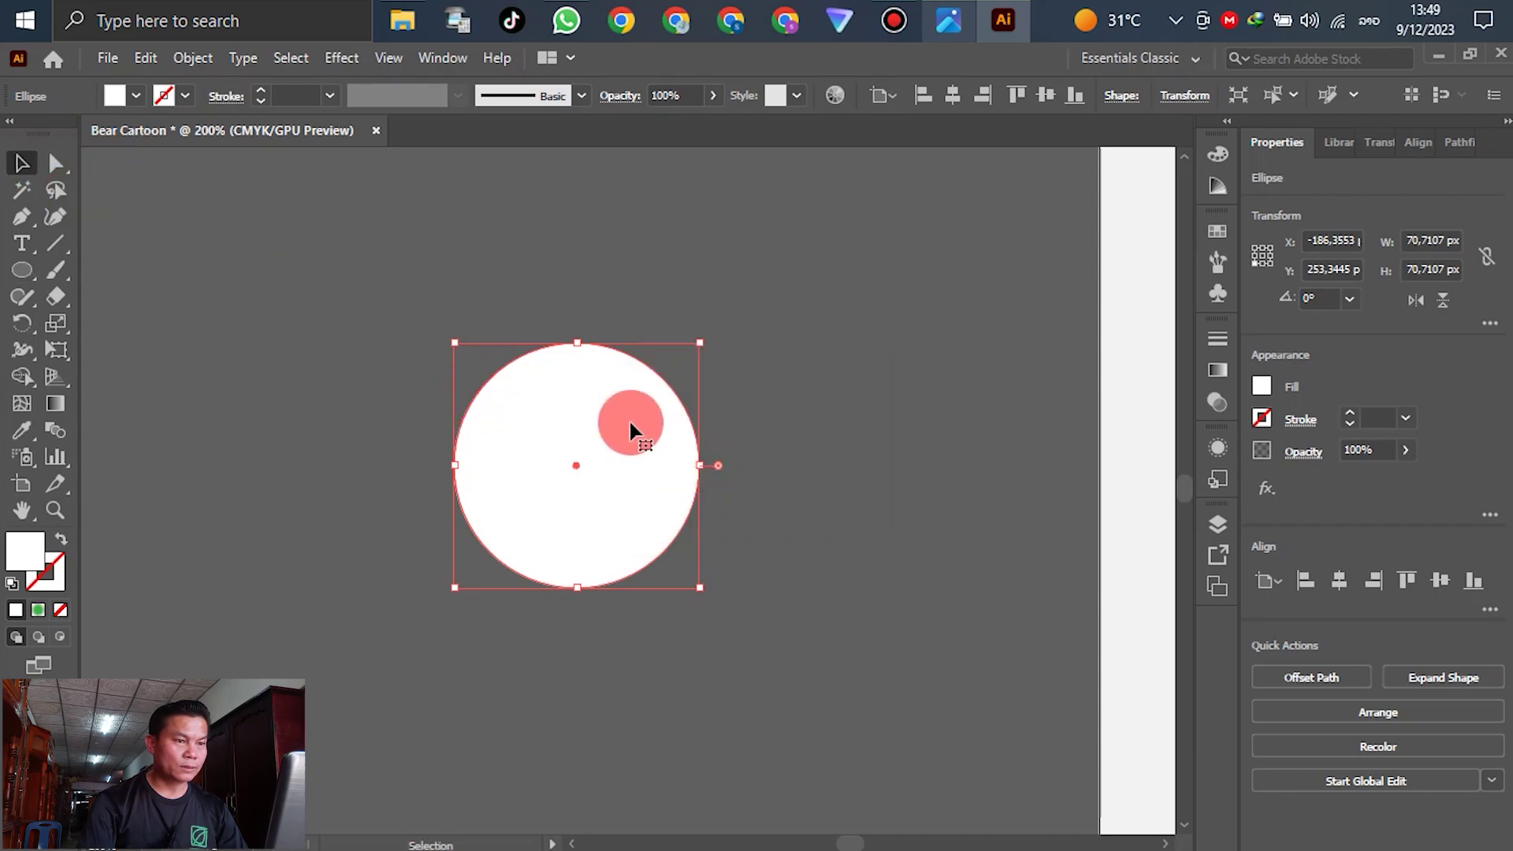
Step: Make a centred dark blue iris about 51 px wide from a copy of the white circle pasted in front
left_click(188, 100)
left_click(156, 61)
left_click(213, 164)
left_click(150, 63)
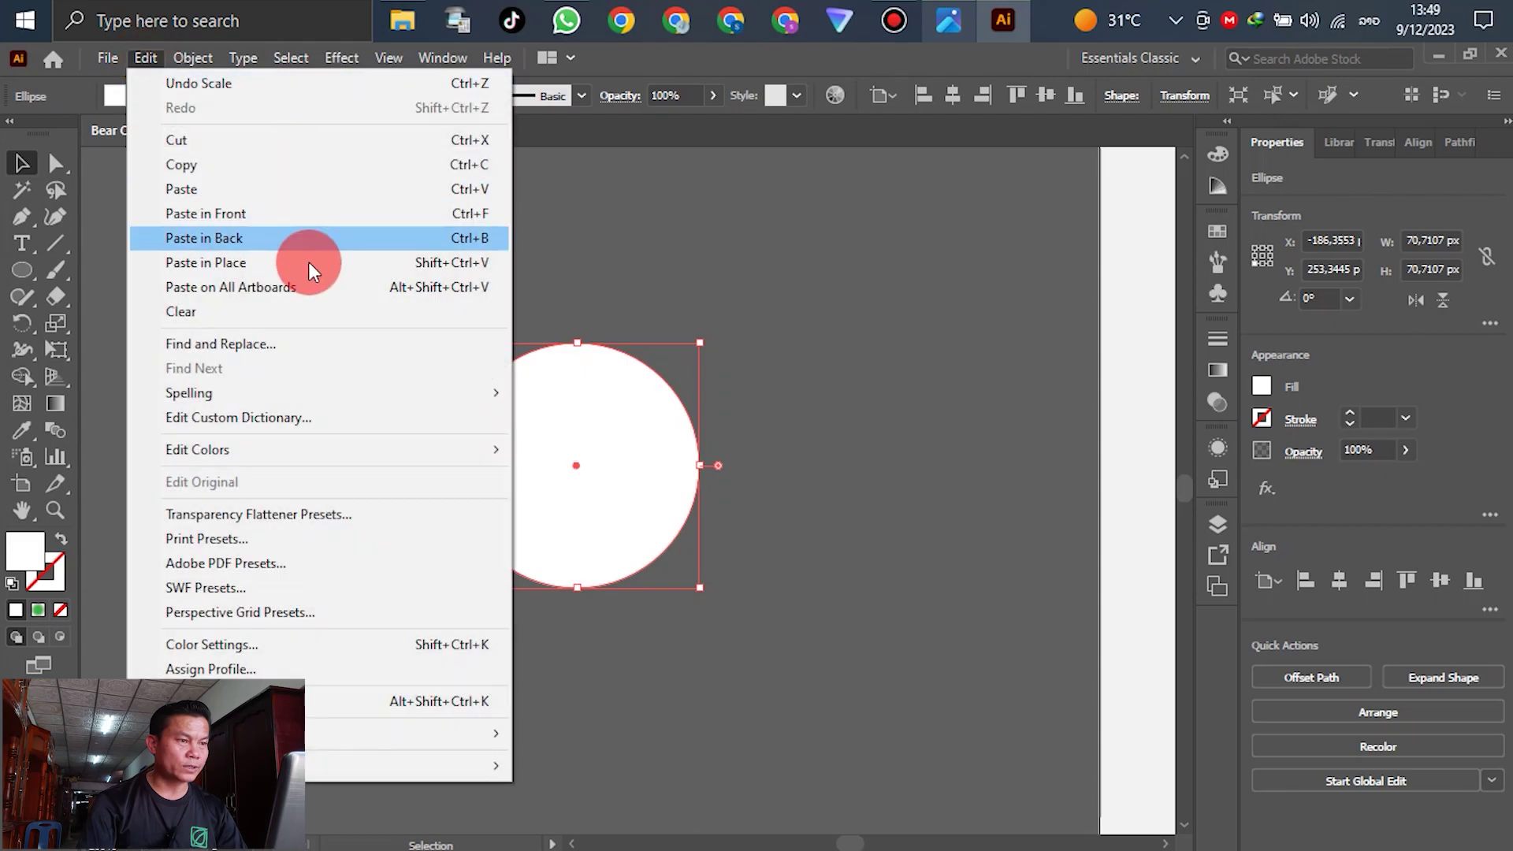
left_click(249, 214)
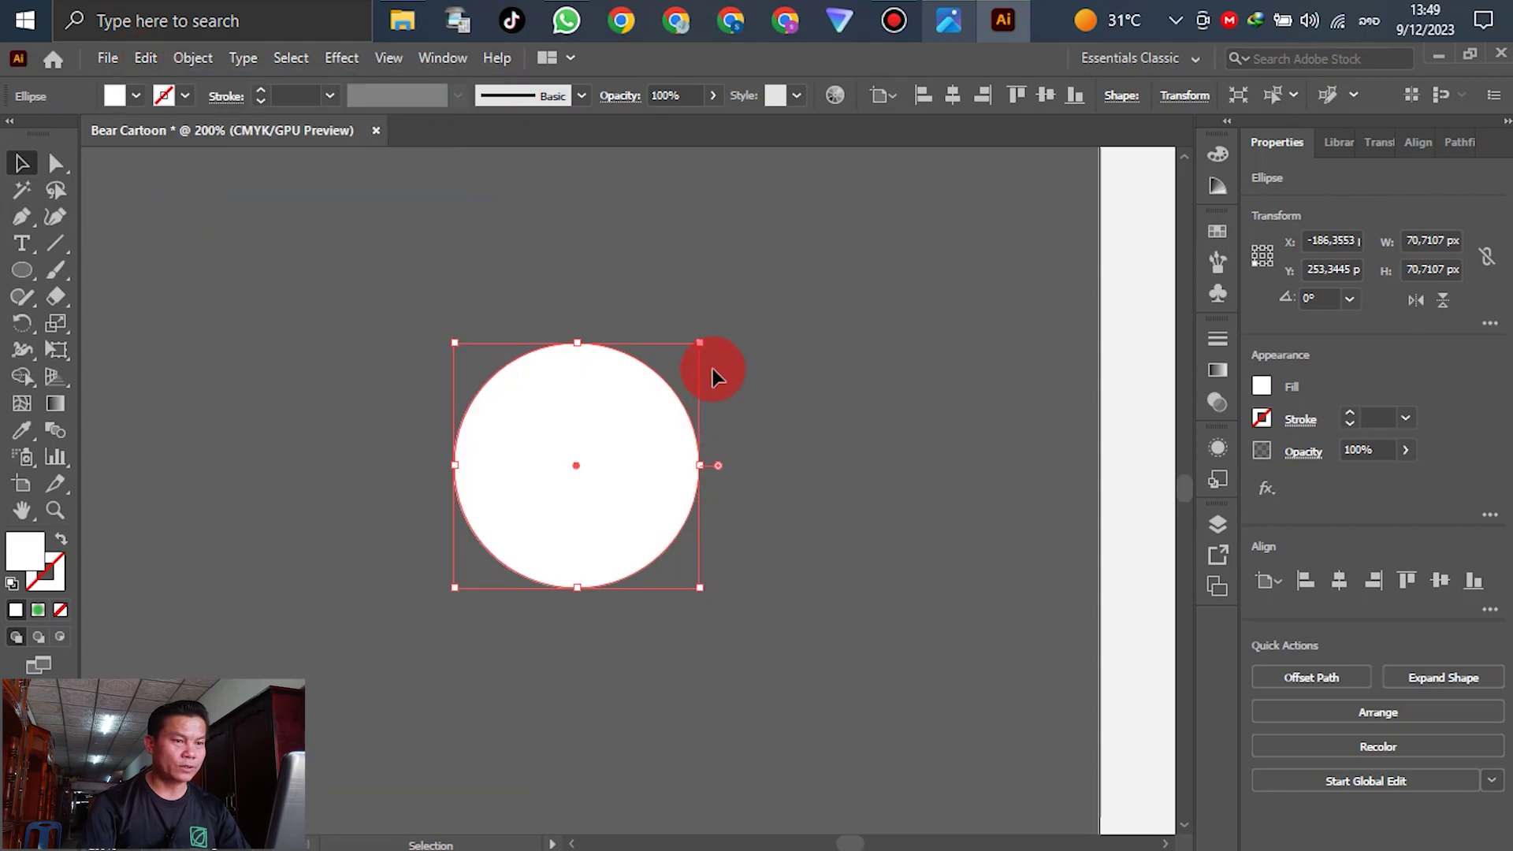
left_click_drag(700, 342, 675, 378)
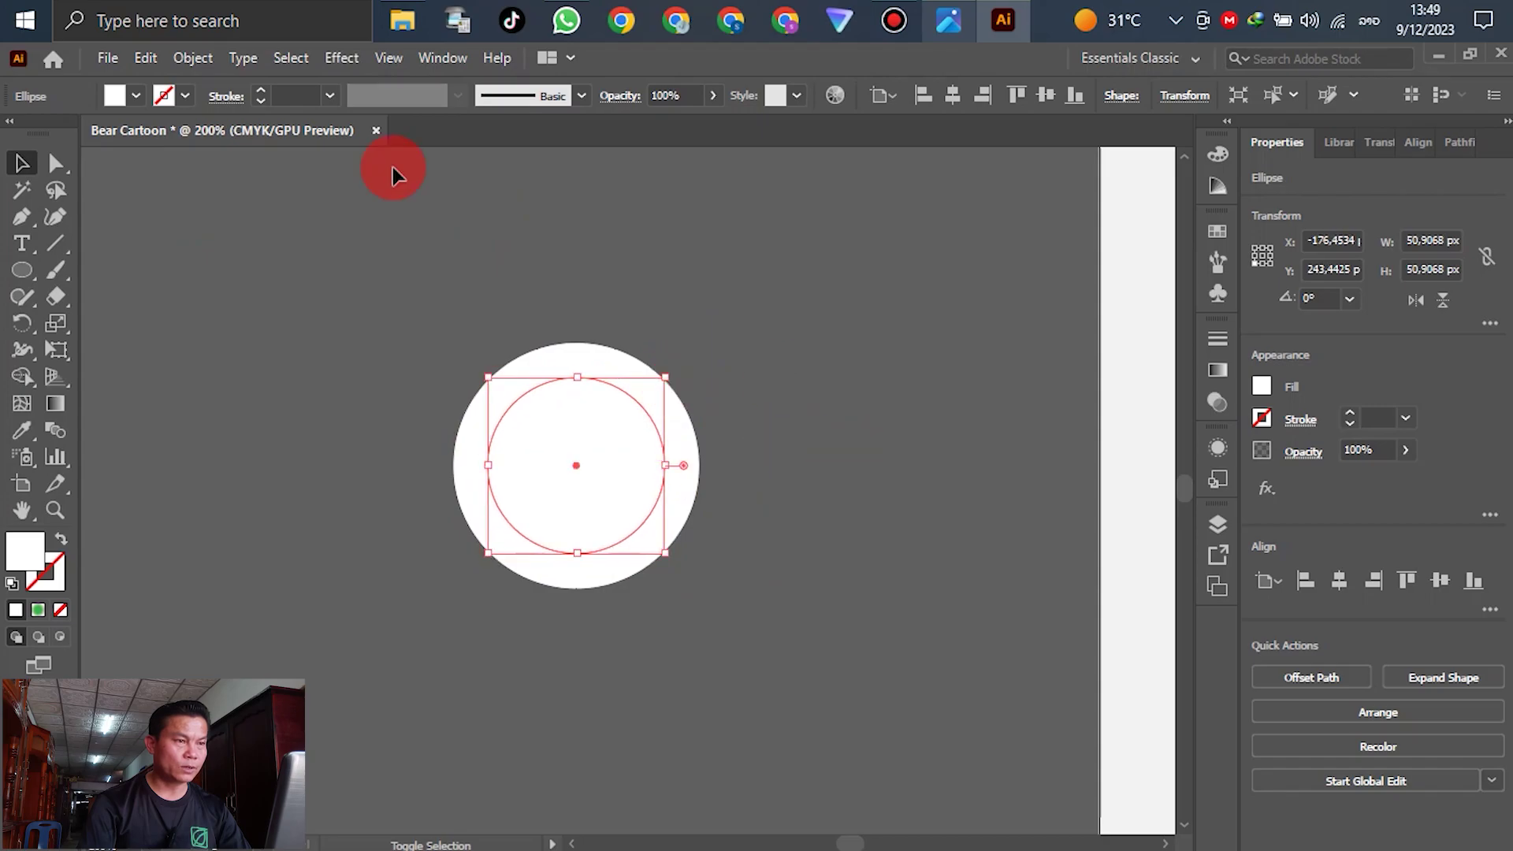
left_click(134, 97)
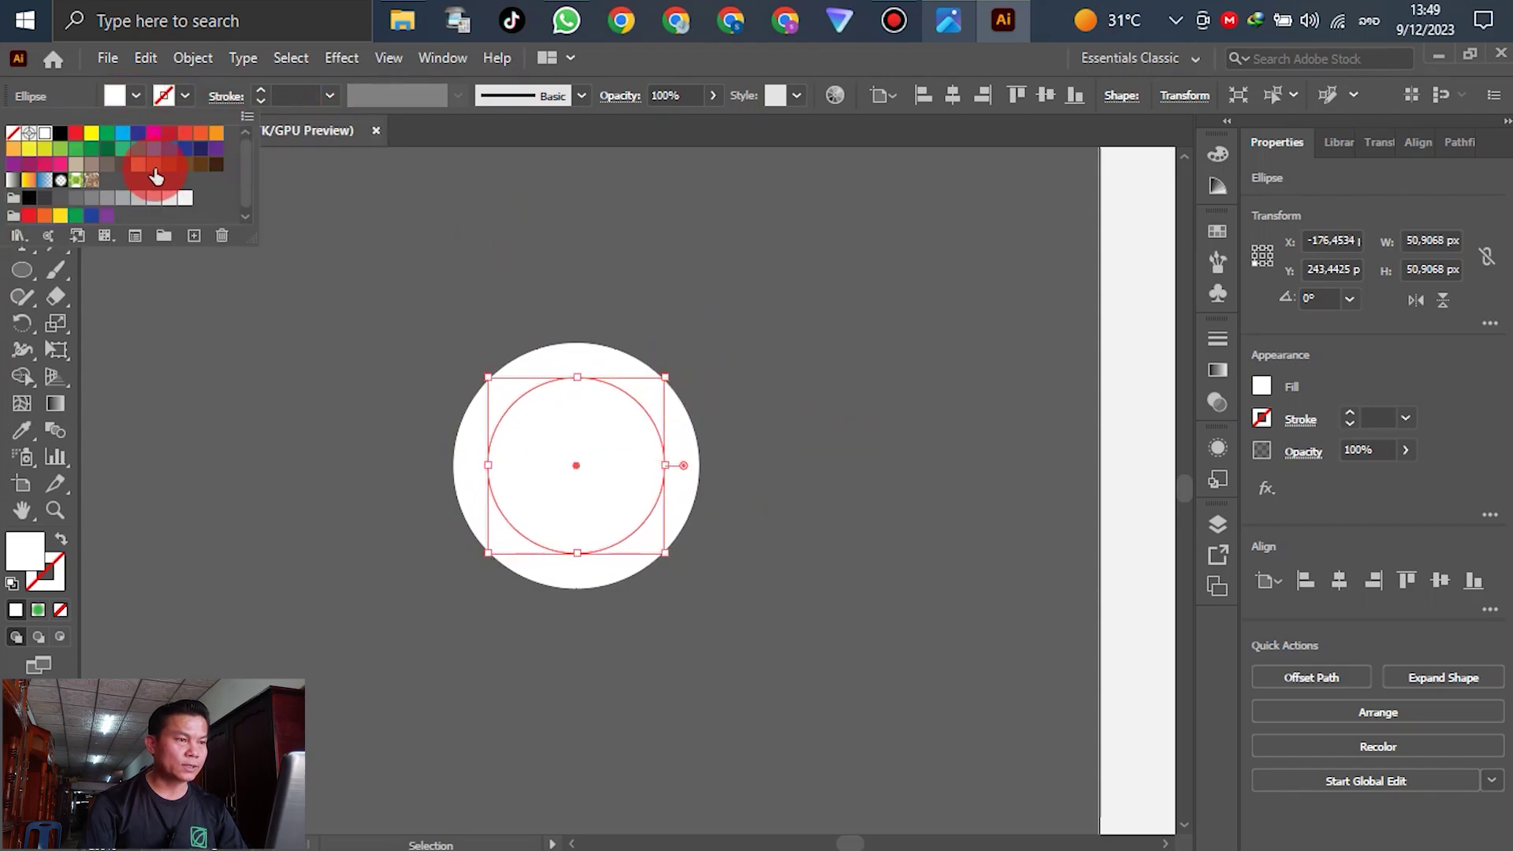
left_click(179, 150)
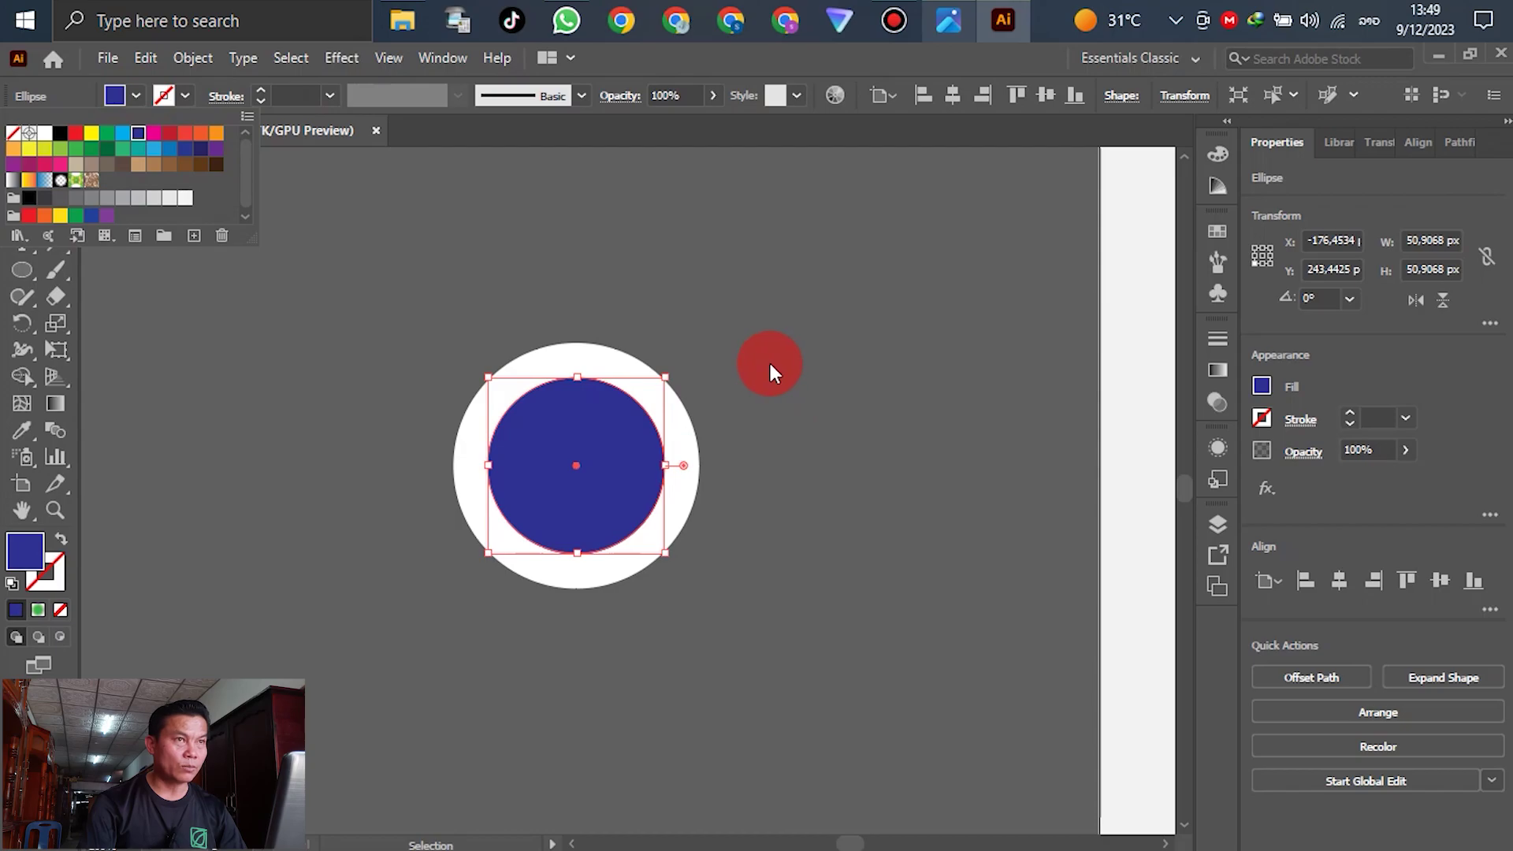
left_click(805, 337)
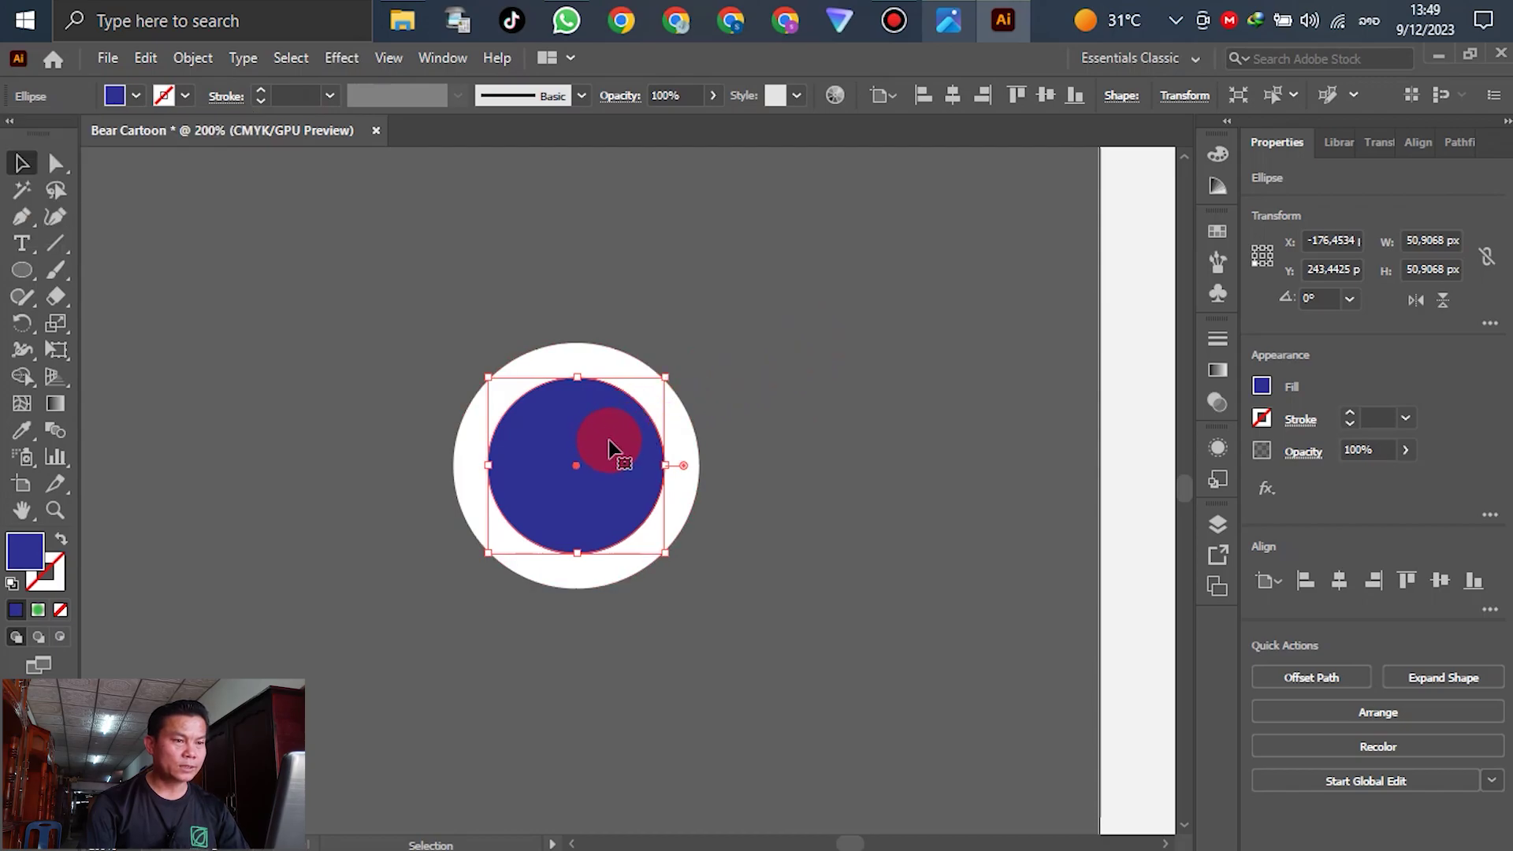
Step: Make a centred black pupil about 31 px wide from a copy of the blue circle pasted in front
left_click(148, 59)
left_click(214, 167)
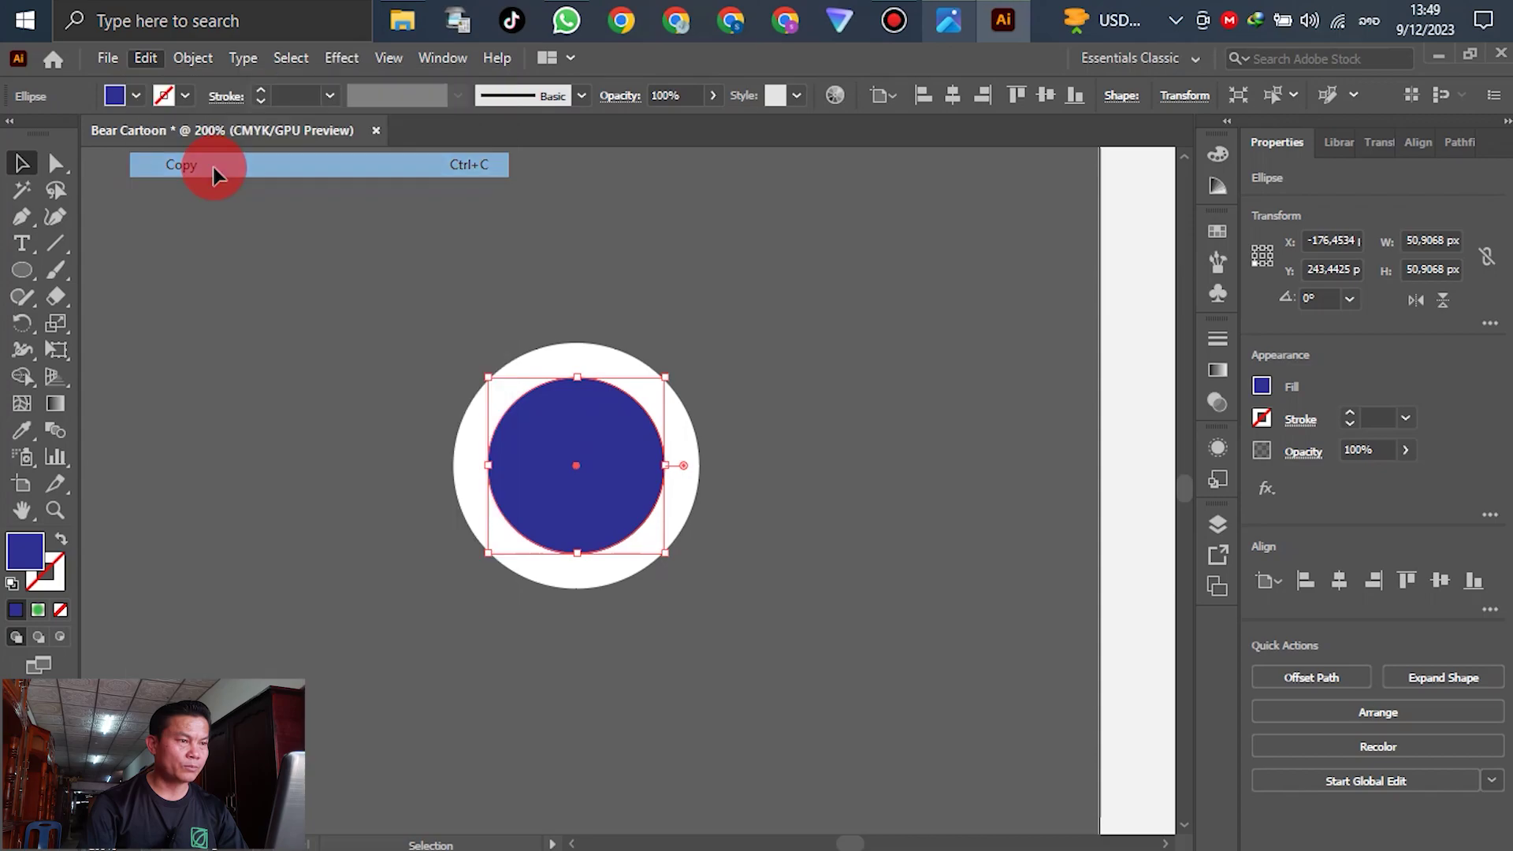
left_click(145, 59)
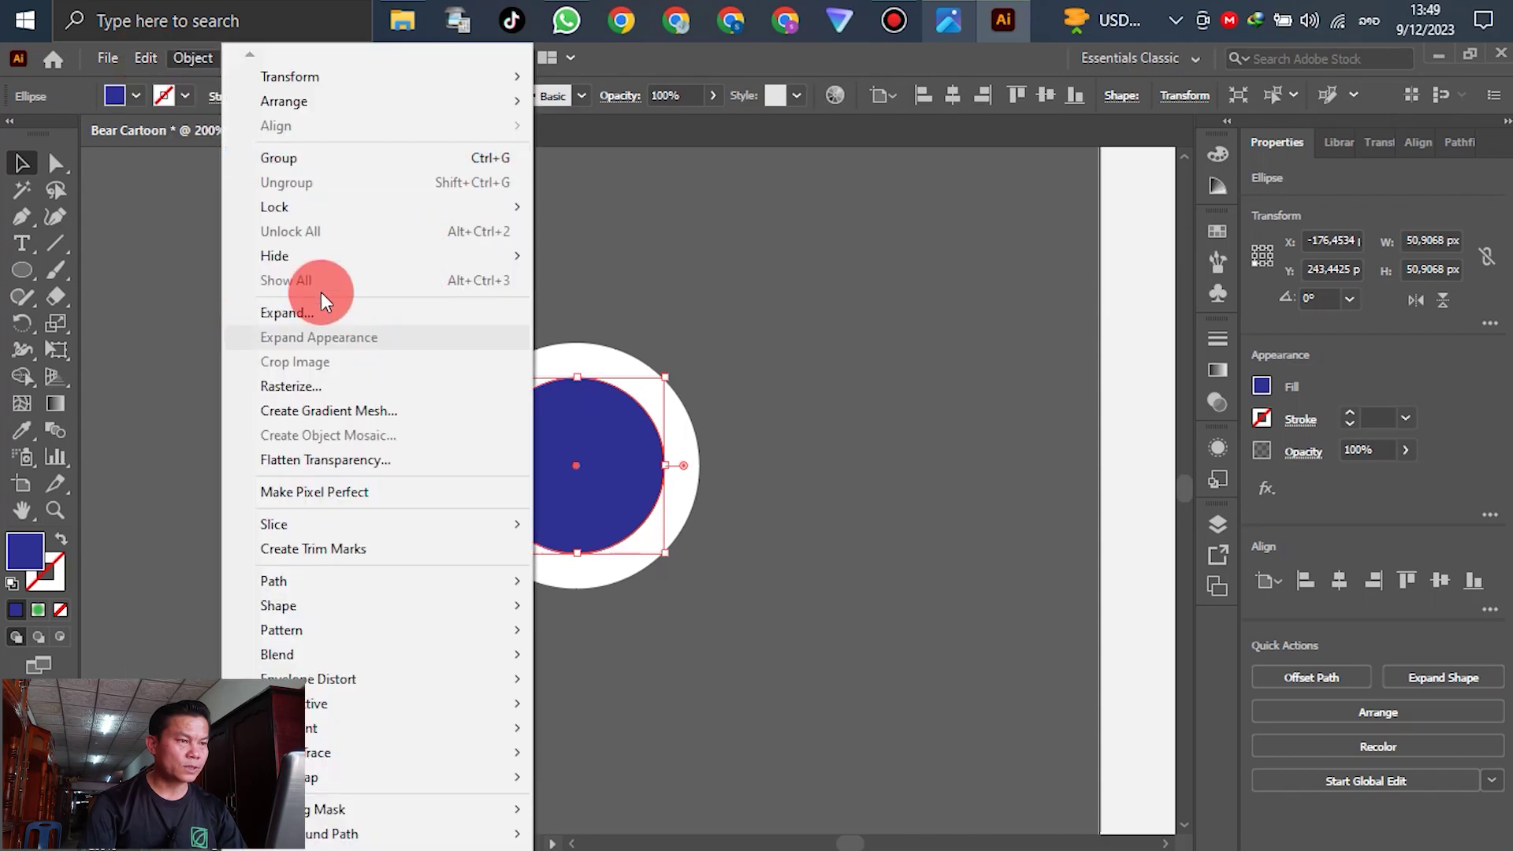
left_click(203, 211)
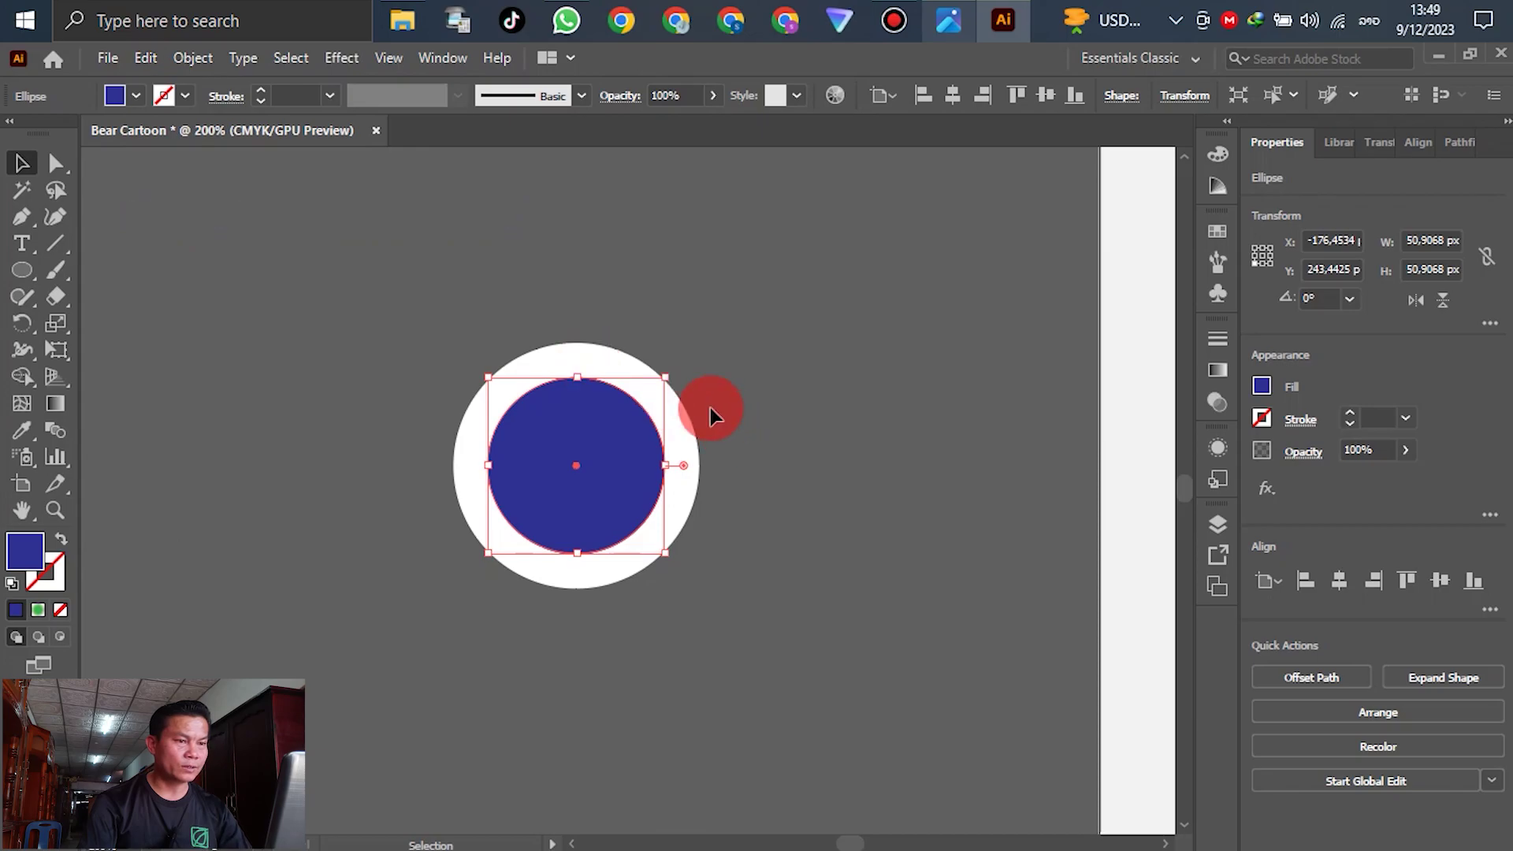
left_click_drag(666, 381, 641, 406)
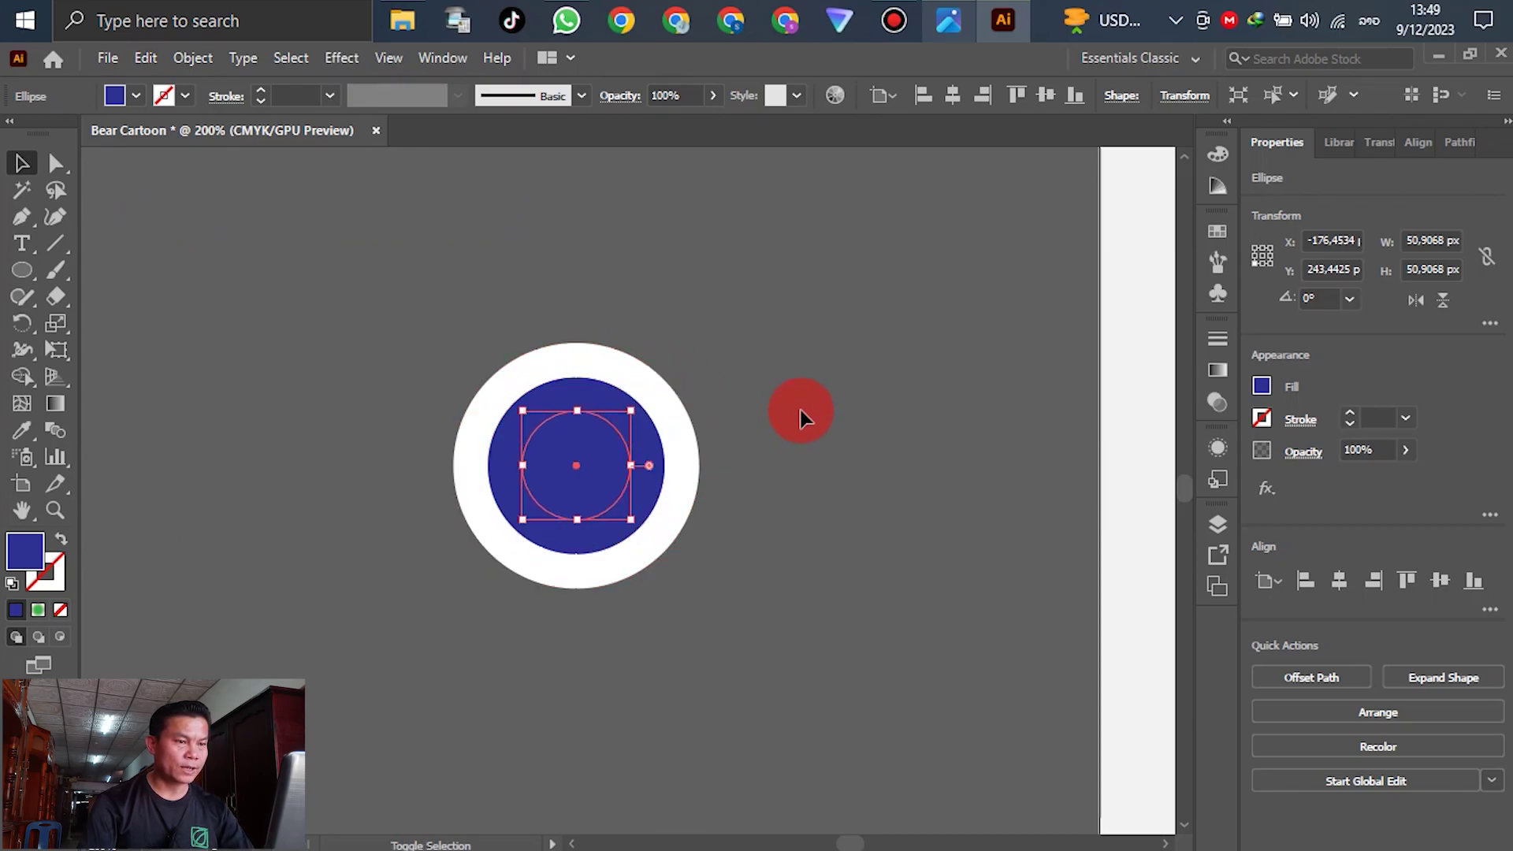
left_click(134, 93)
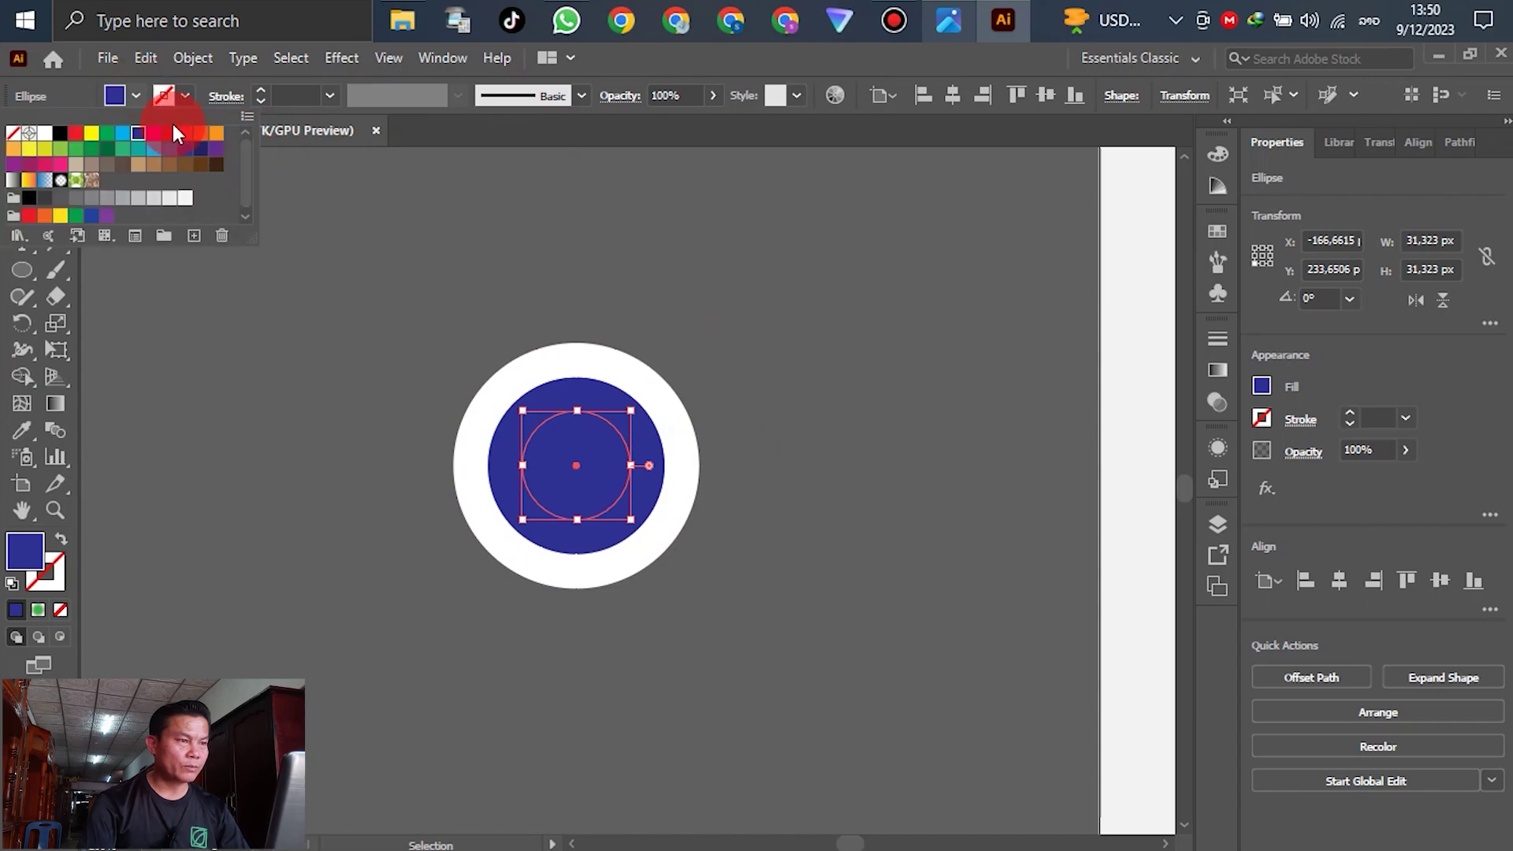
left_click(60, 133)
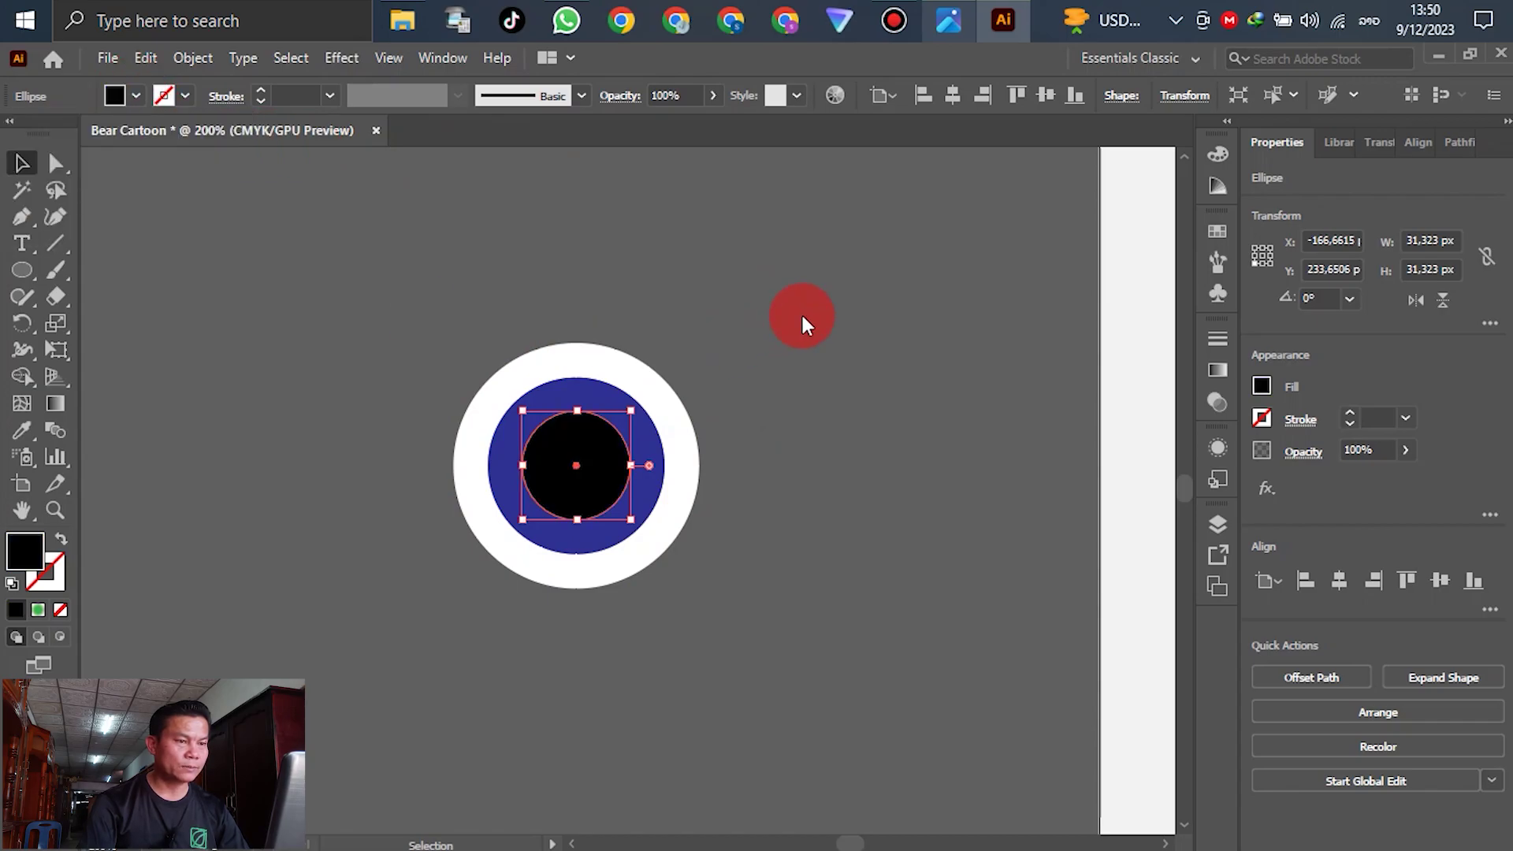
Step: Duplicate the black pupil to the right of the eye and fill the copy white
left_click(602, 494, "ctrl+alt")
left_click_drag(600, 496, 864, 446)
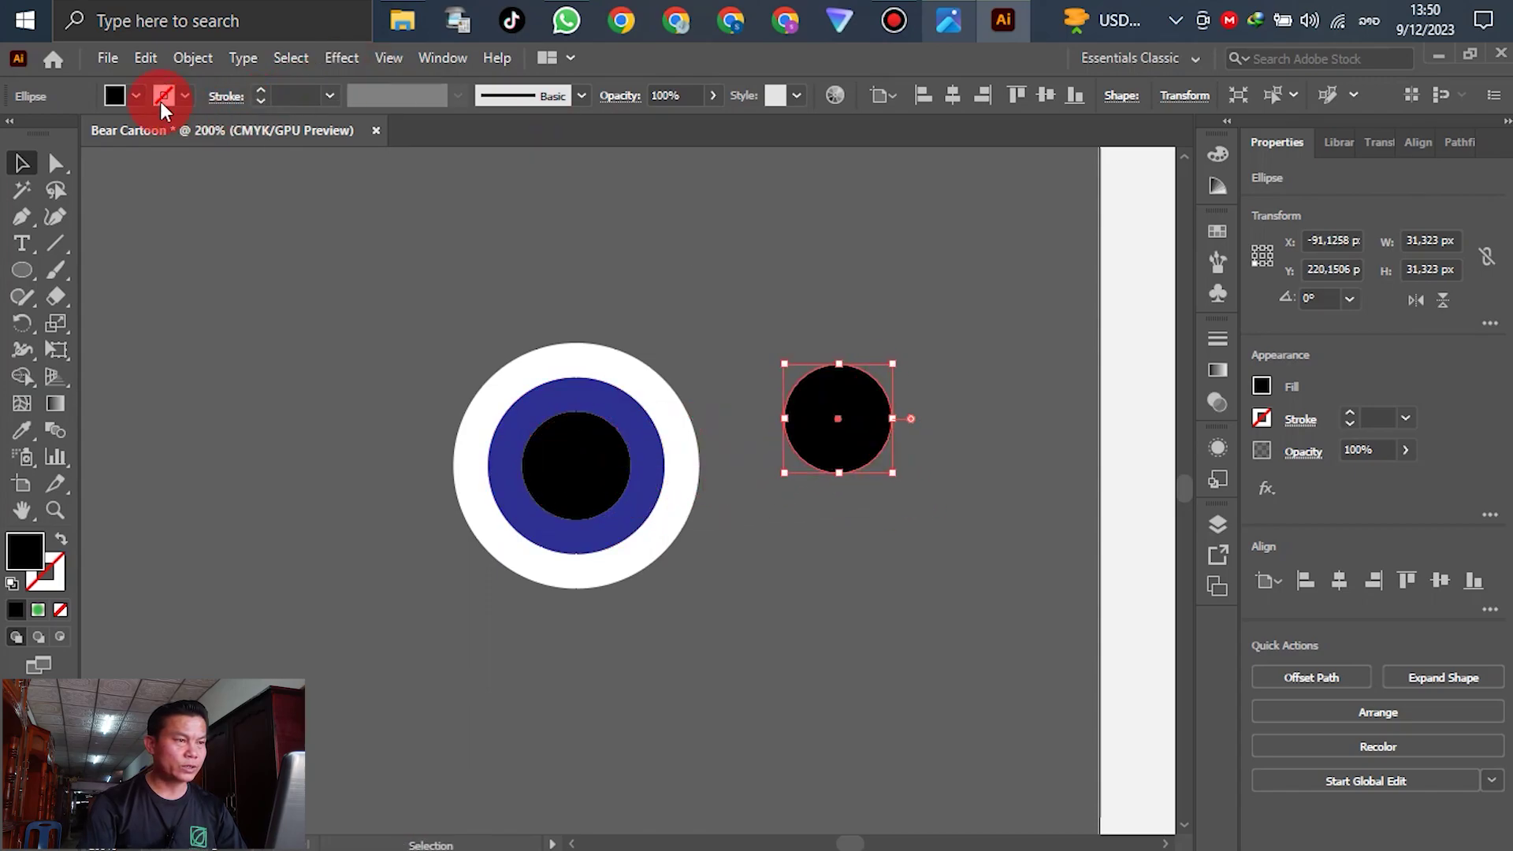
left_click(130, 95)
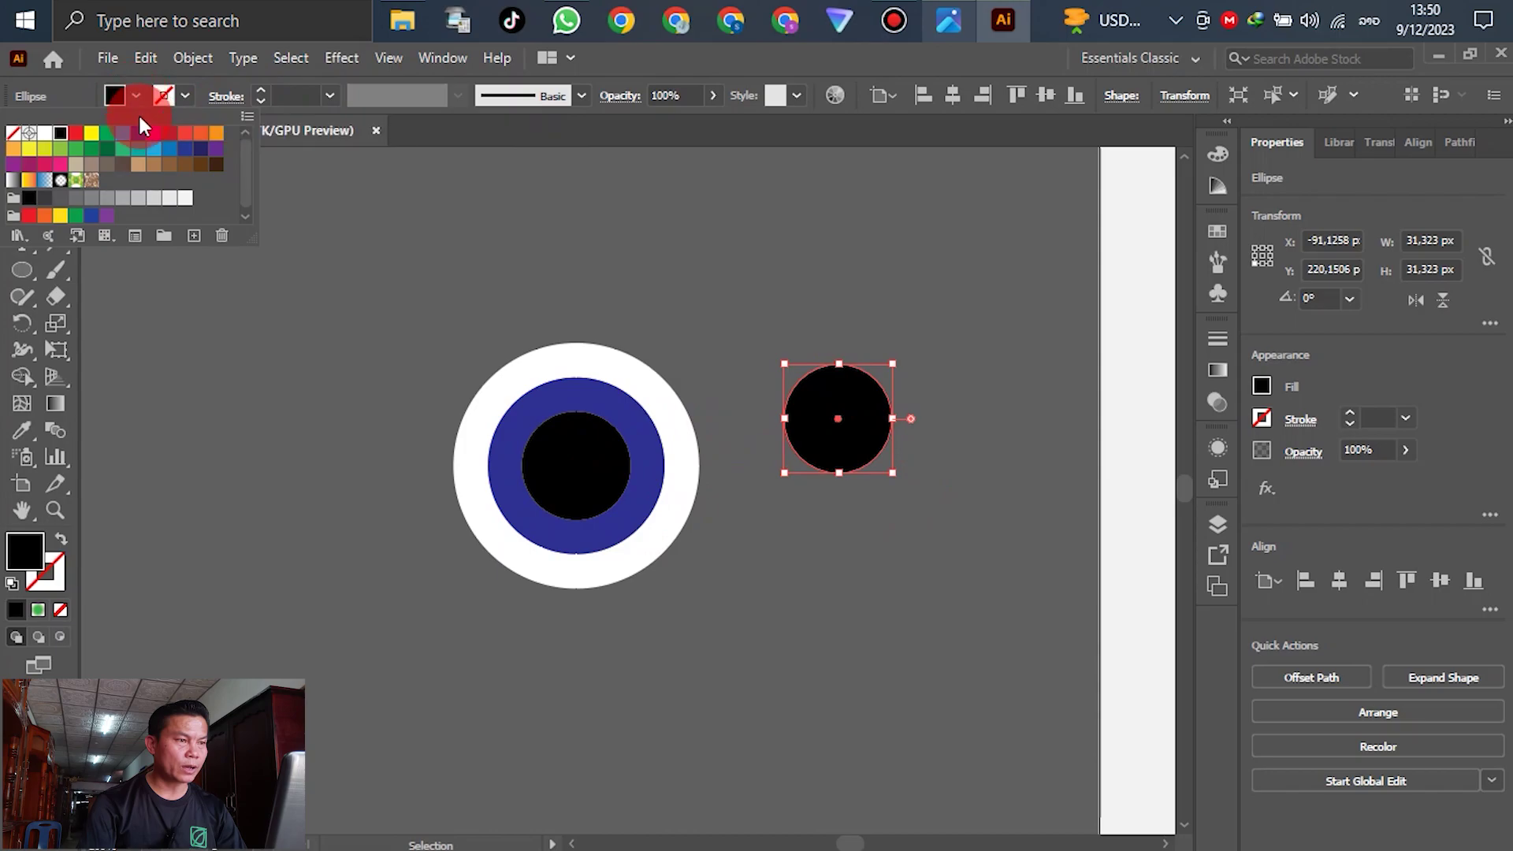
left_click(50, 139)
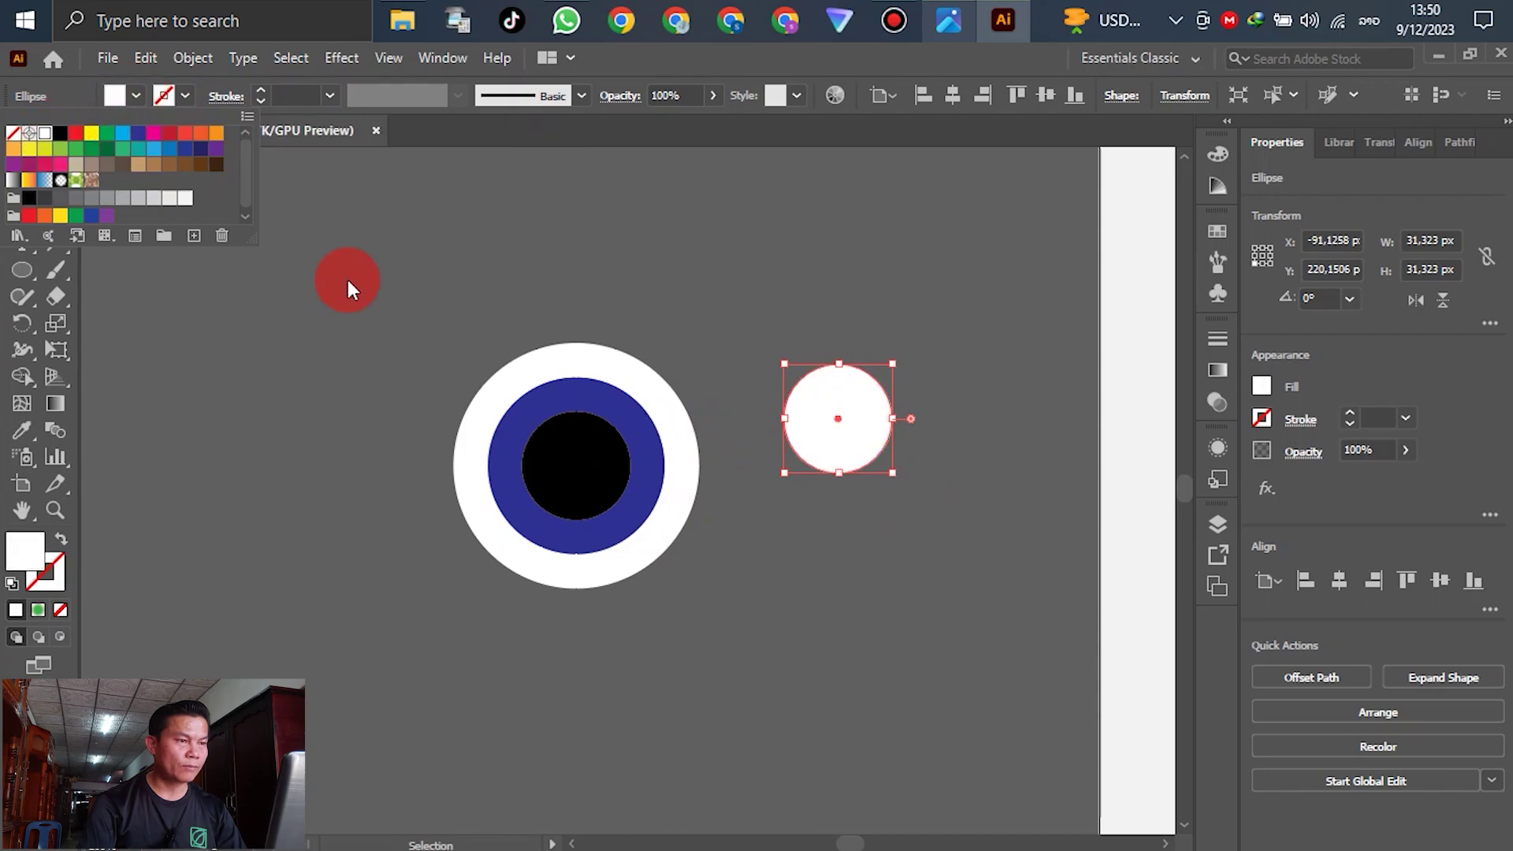
left_click(893, 373)
left_click(896, 548)
left_click(866, 391)
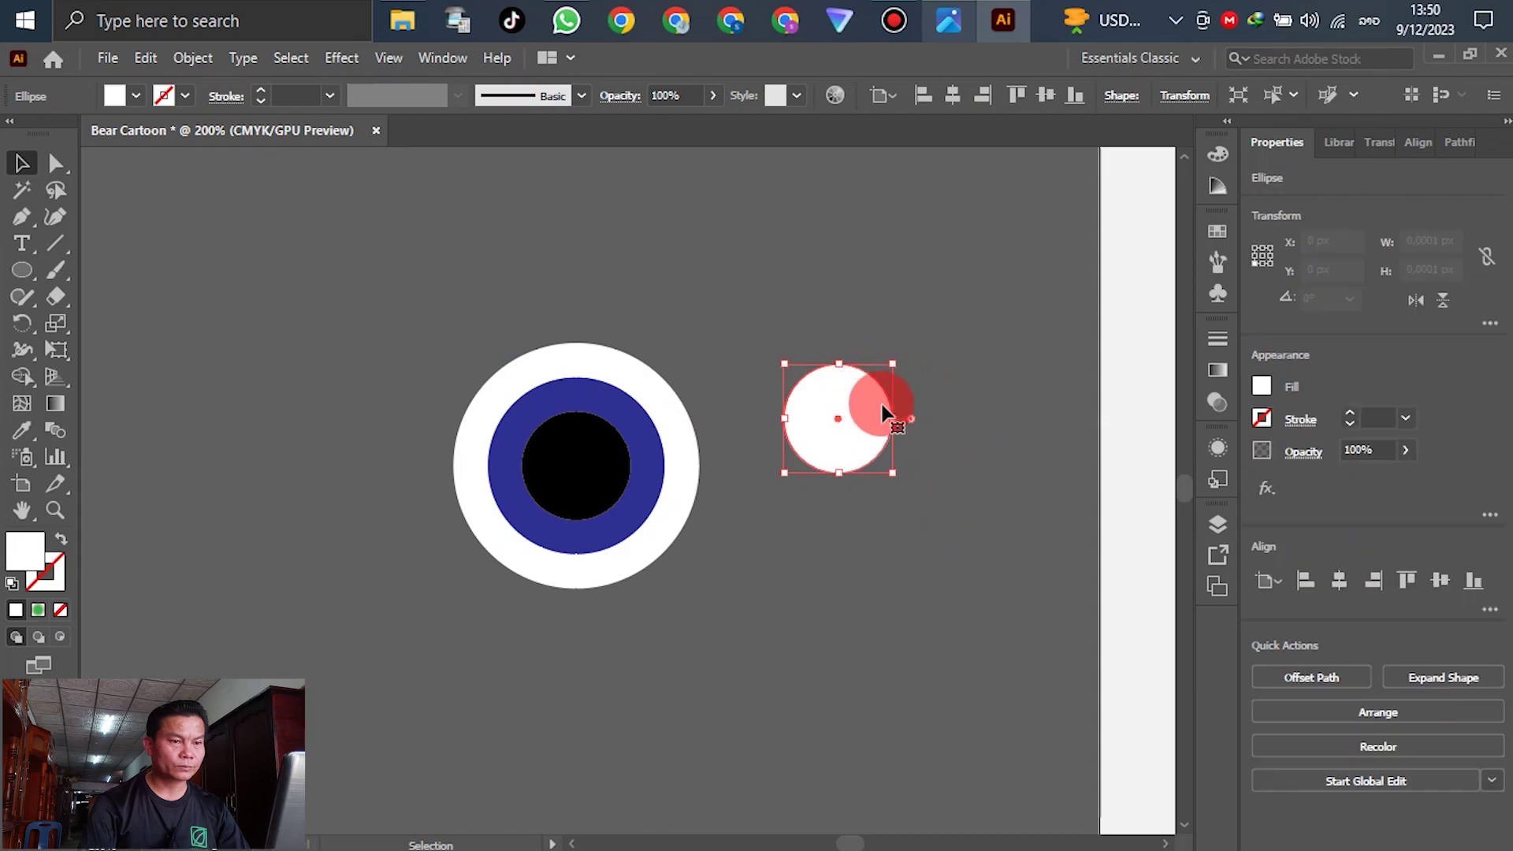
Step: Shrink the white copy to about 12 px and place it as a highlight on the pupil's upper-right edge
left_click_drag(894, 363, 862, 400)
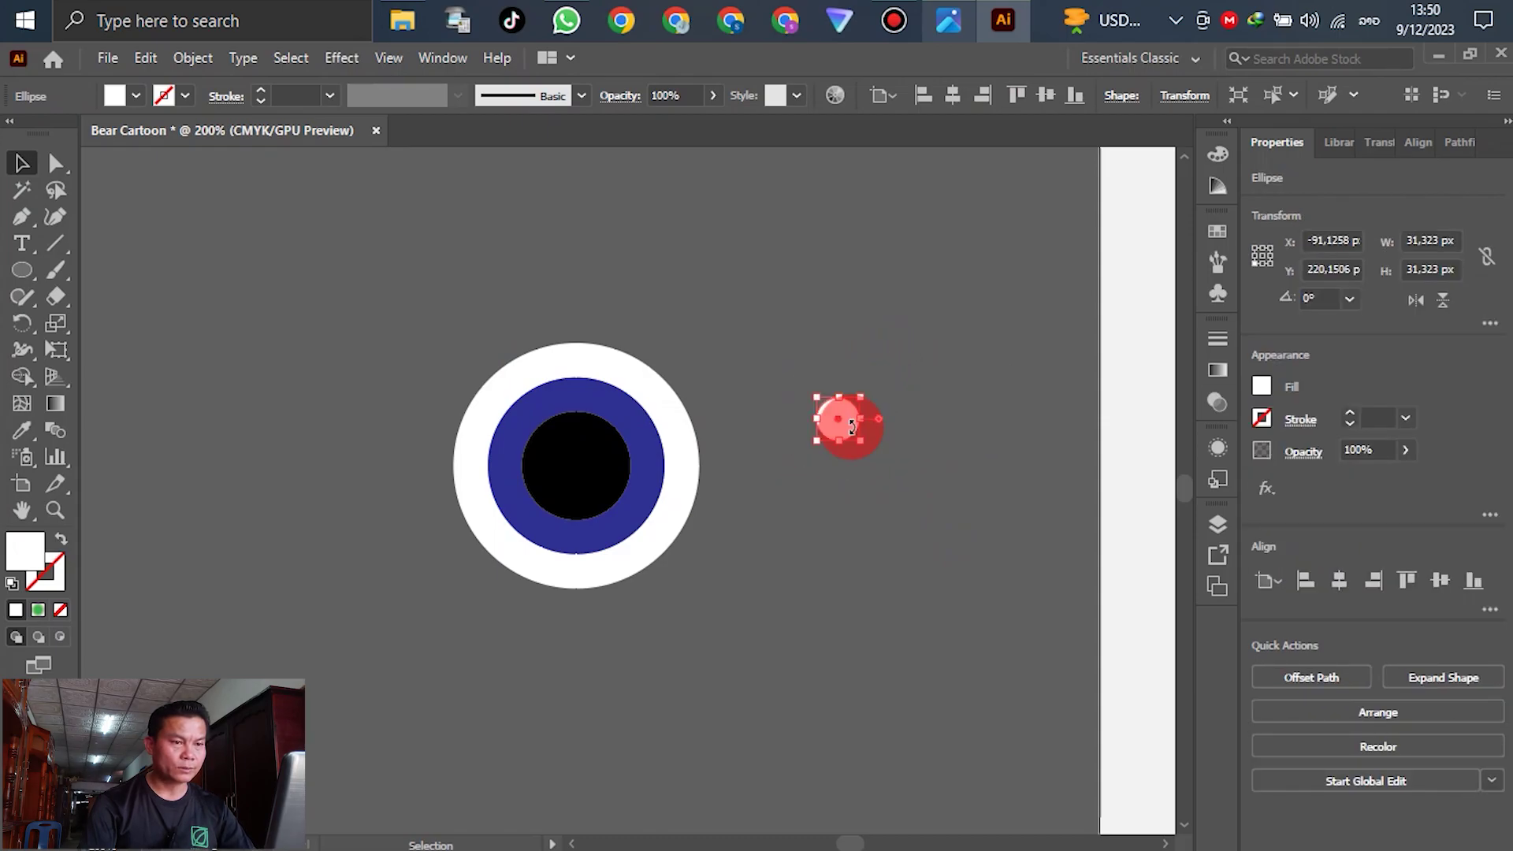
left_click_drag(816, 427, 621, 443)
left_click(1132, 446)
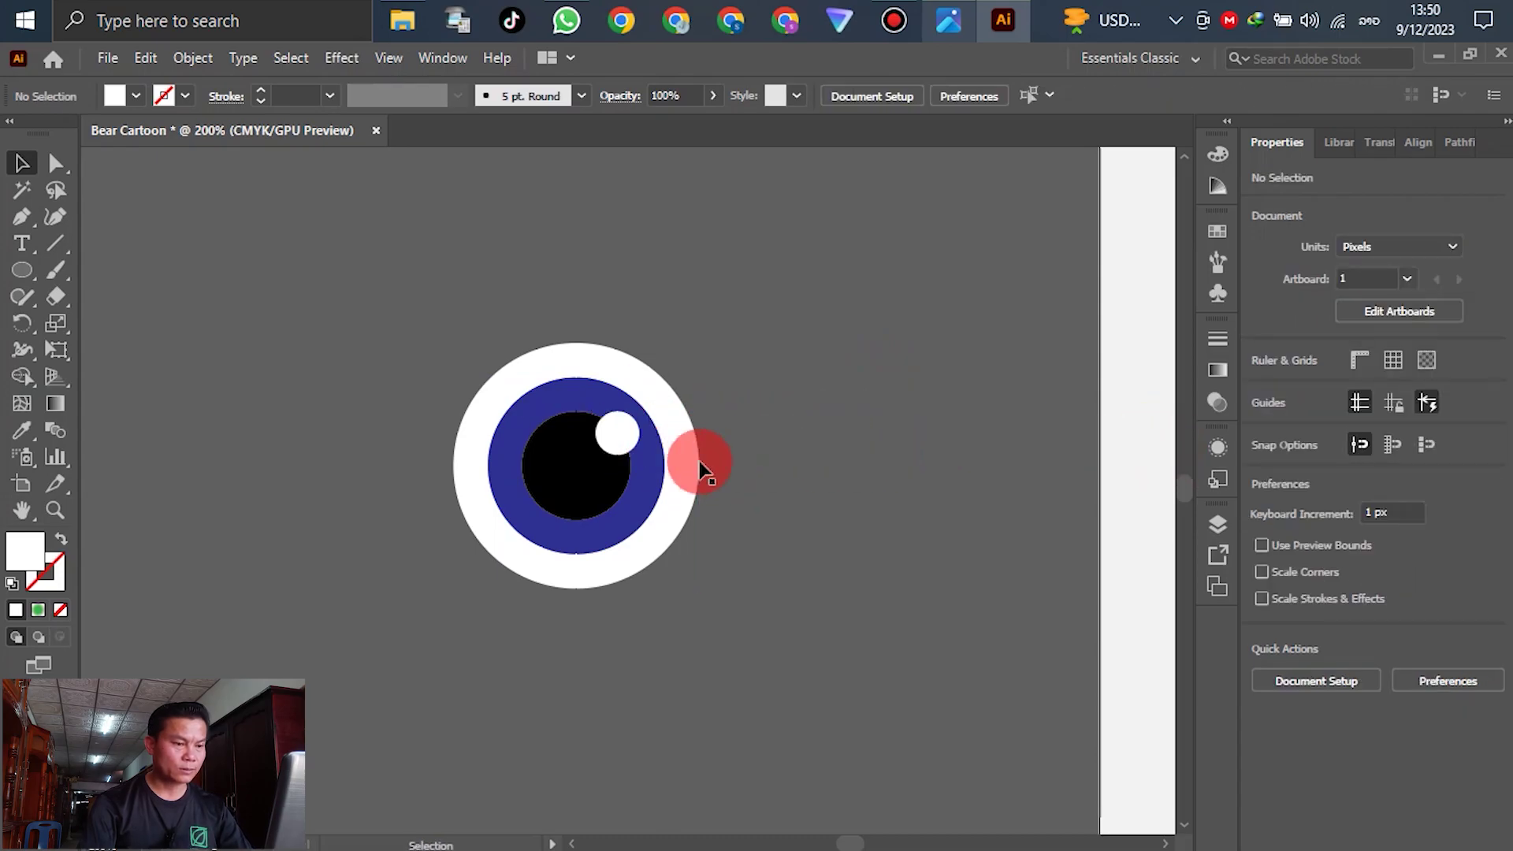
Step: Duplicate the complete eye with all its circles directly to the right so the two whites touch
scroll(571, 428, "down", 2)
scroll(591, 375, "down", 1)
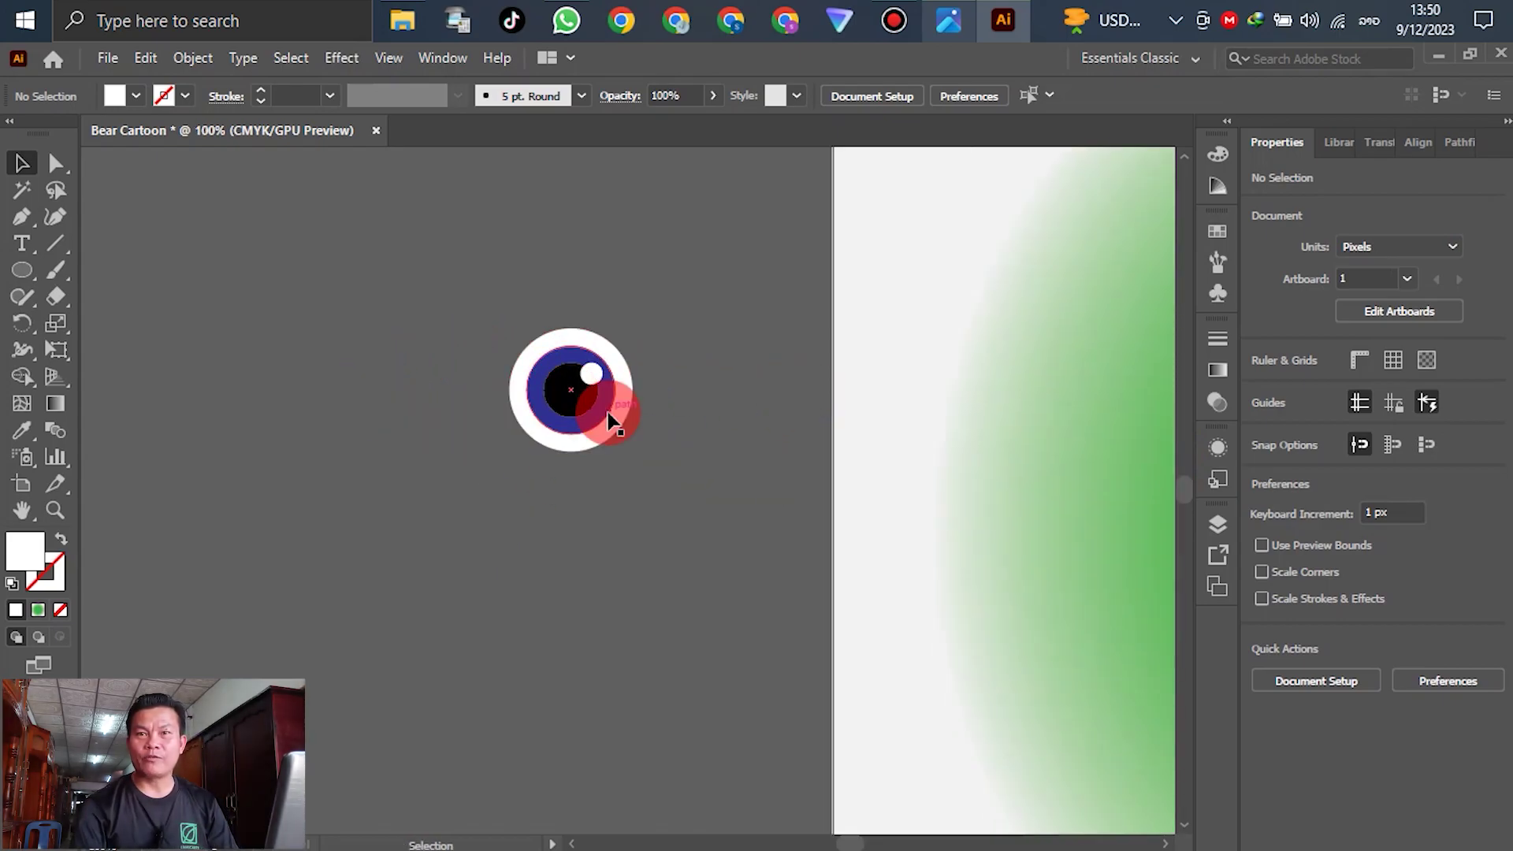
left_click_drag(433, 302, 749, 539)
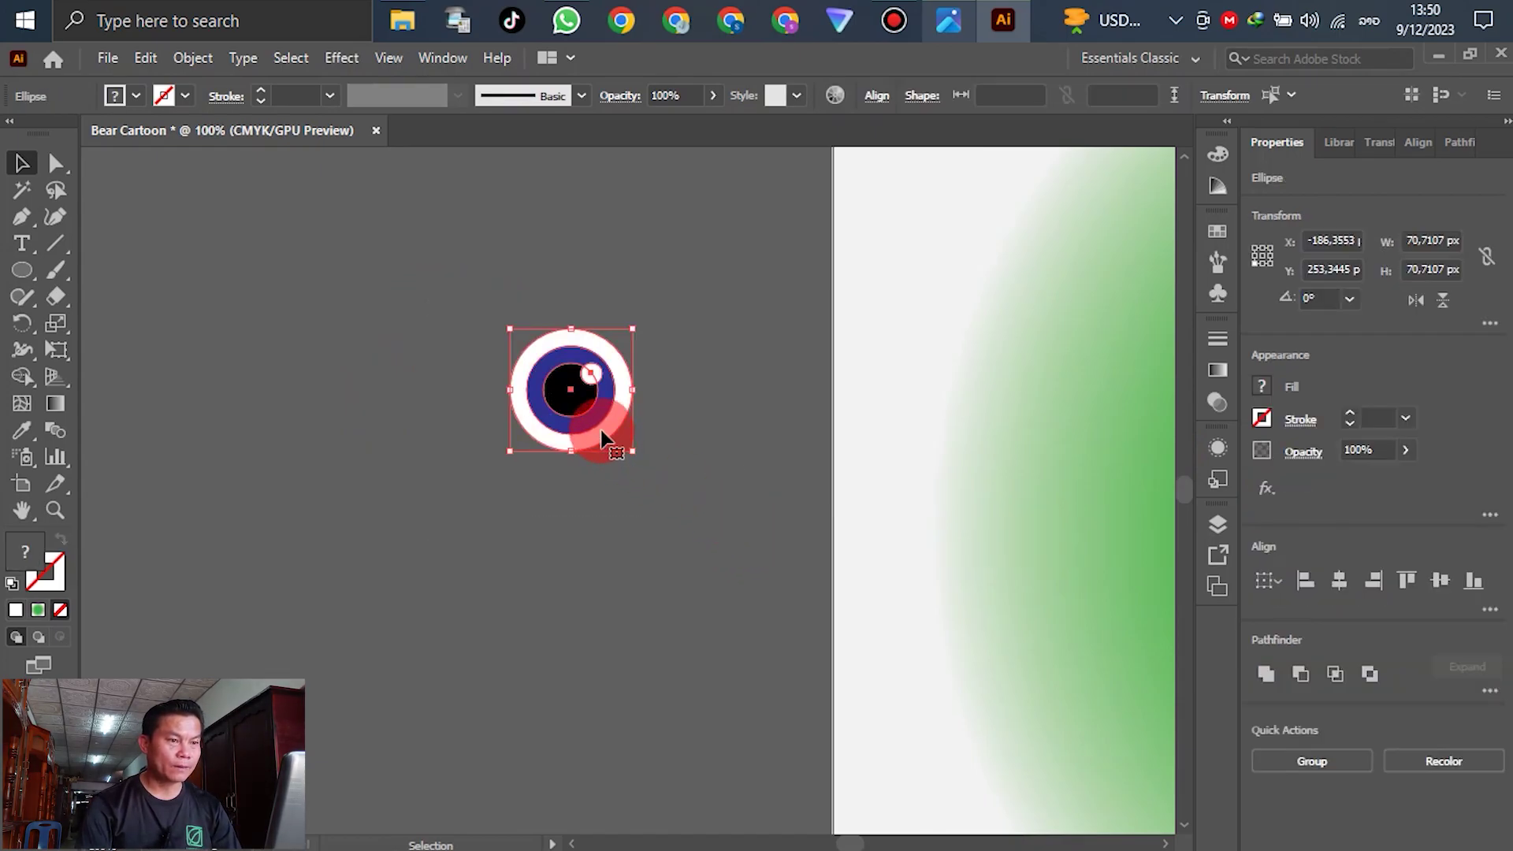
left_click_drag(603, 437, 725, 442)
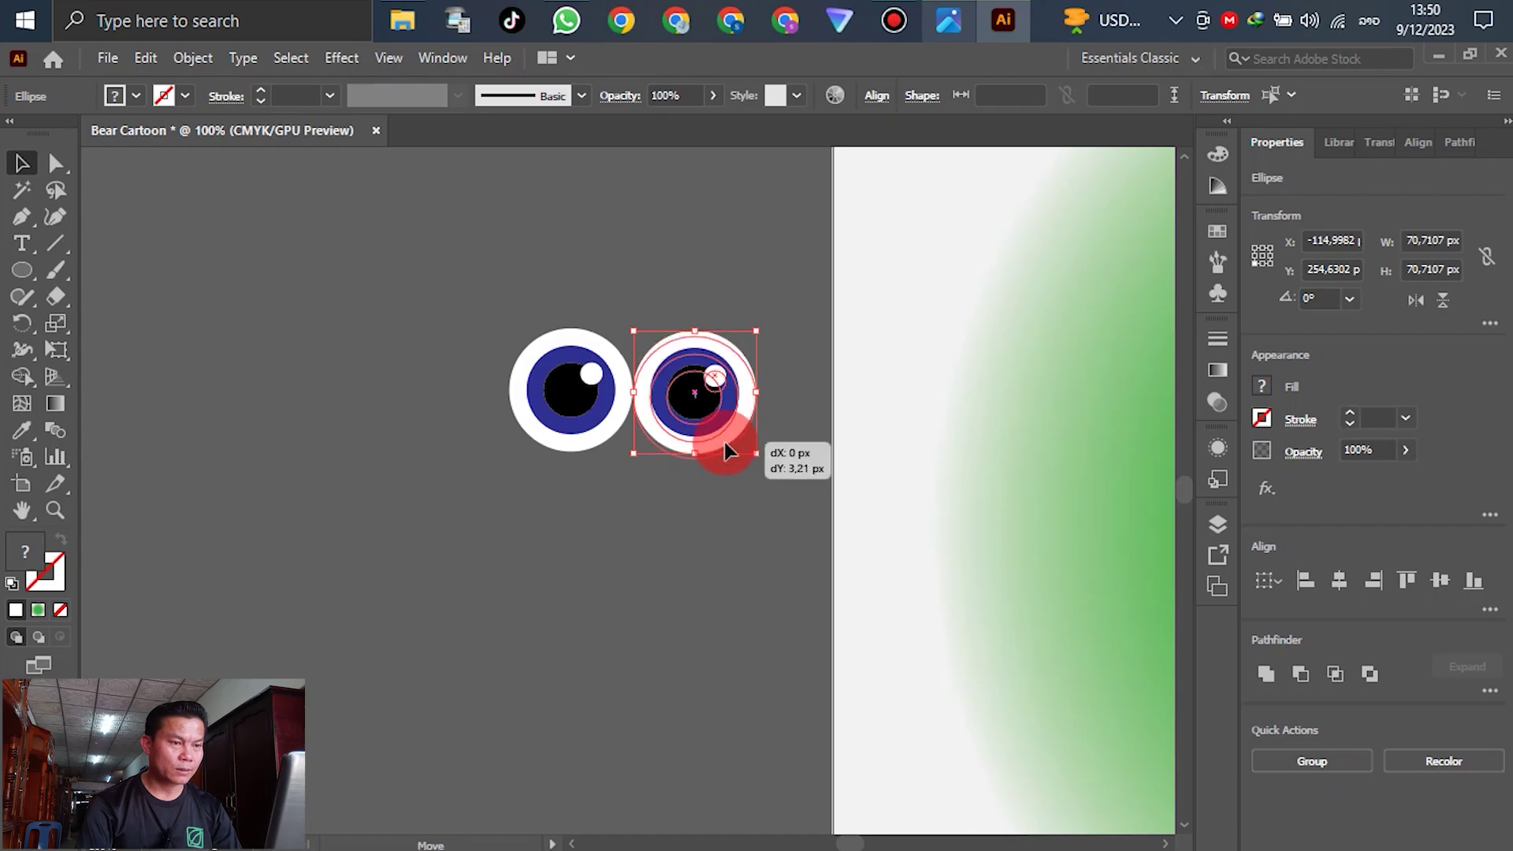
Step: Reflect the copied eye across the vertical axis and move it up slightly to line up with the first eye
right_click(726, 438)
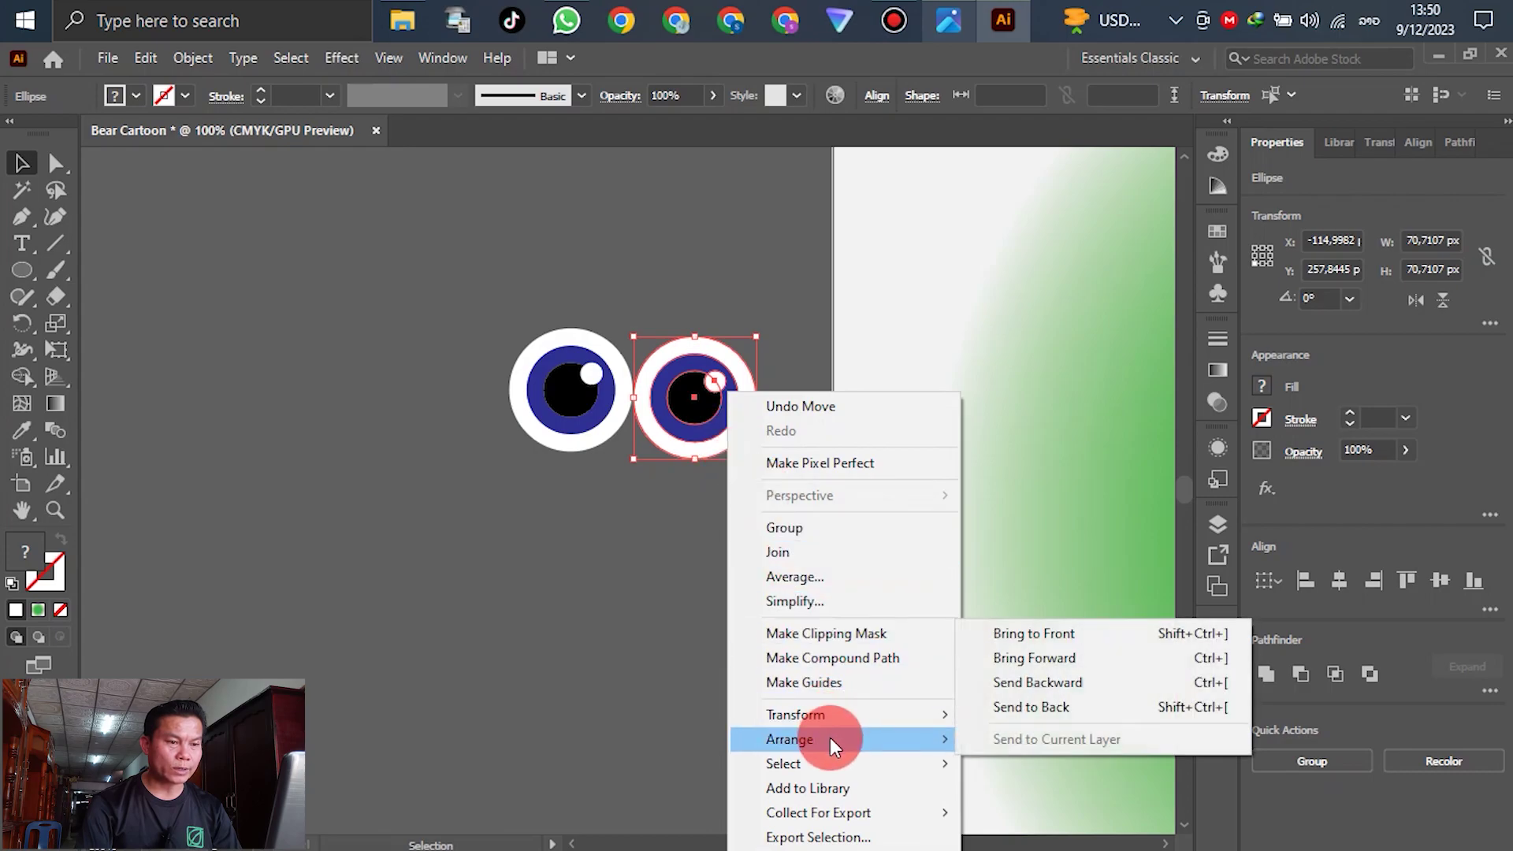
mouse_move(834, 722)
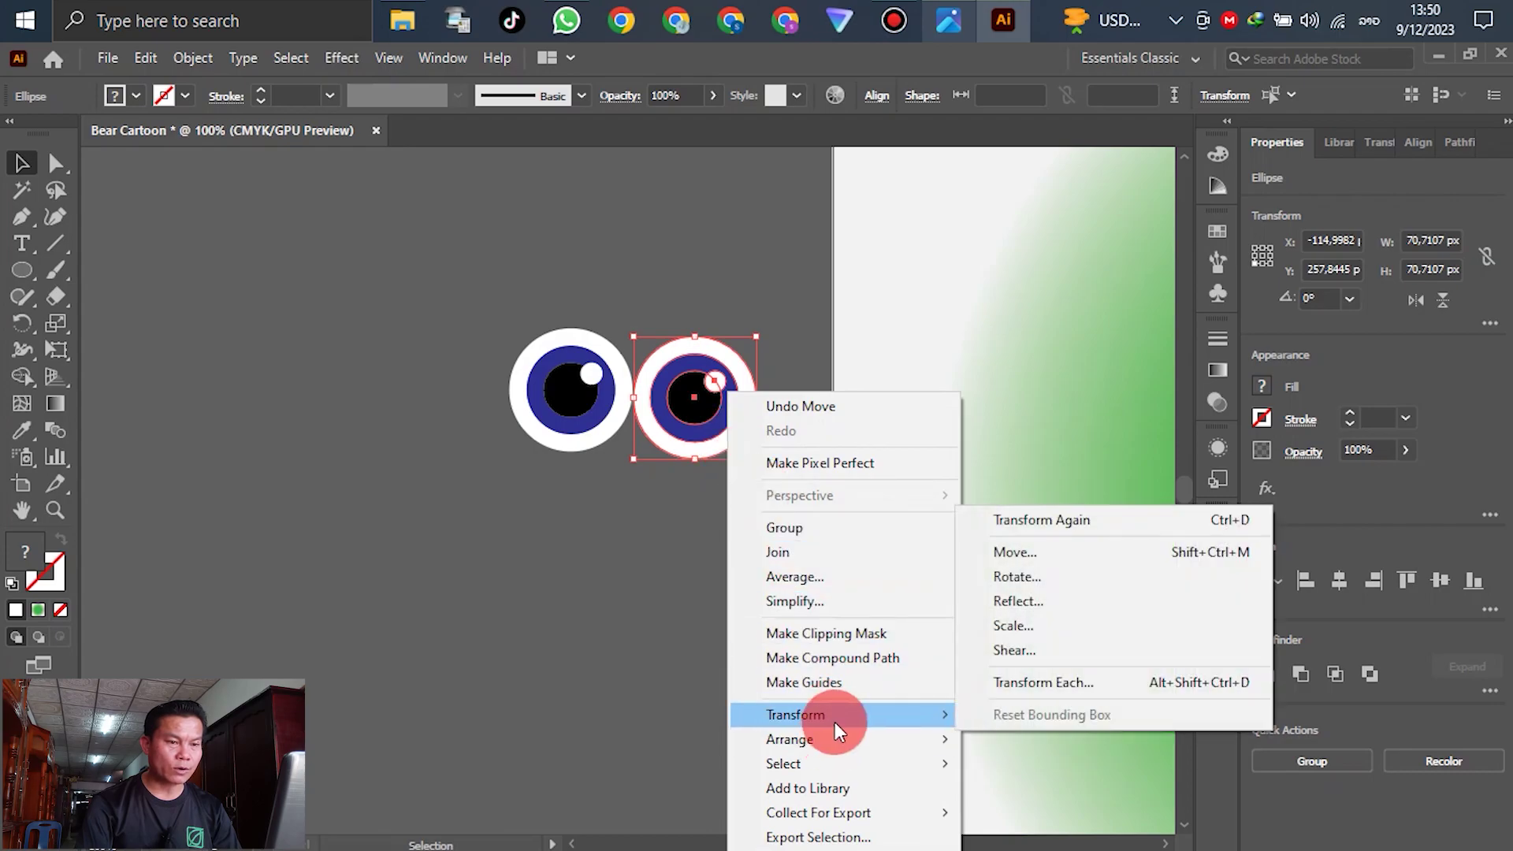
left_click(1037, 607)
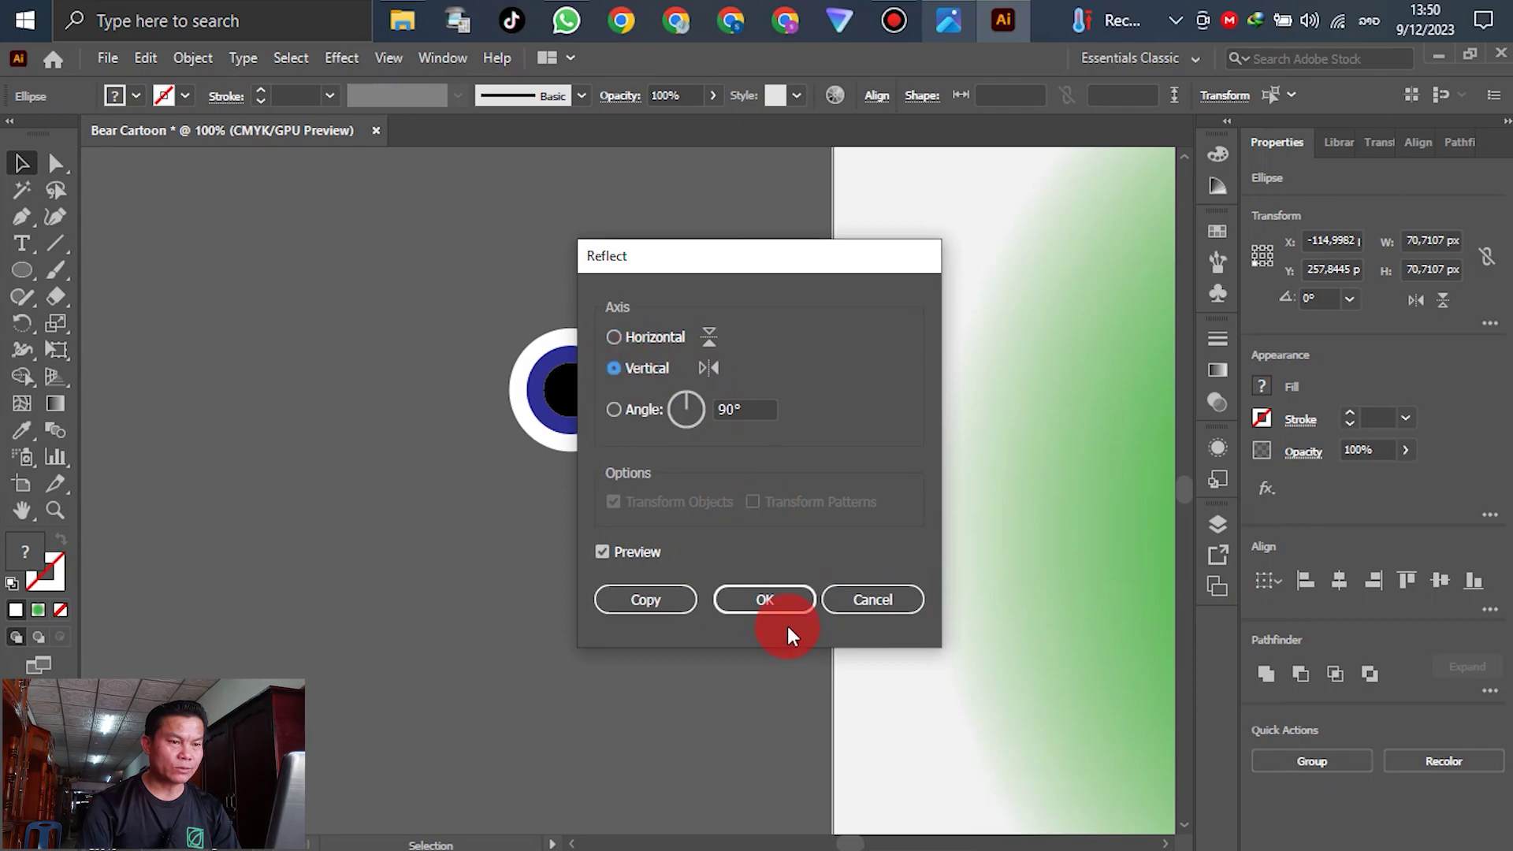
left_click(782, 604)
scroll(658, 351, "up", 3)
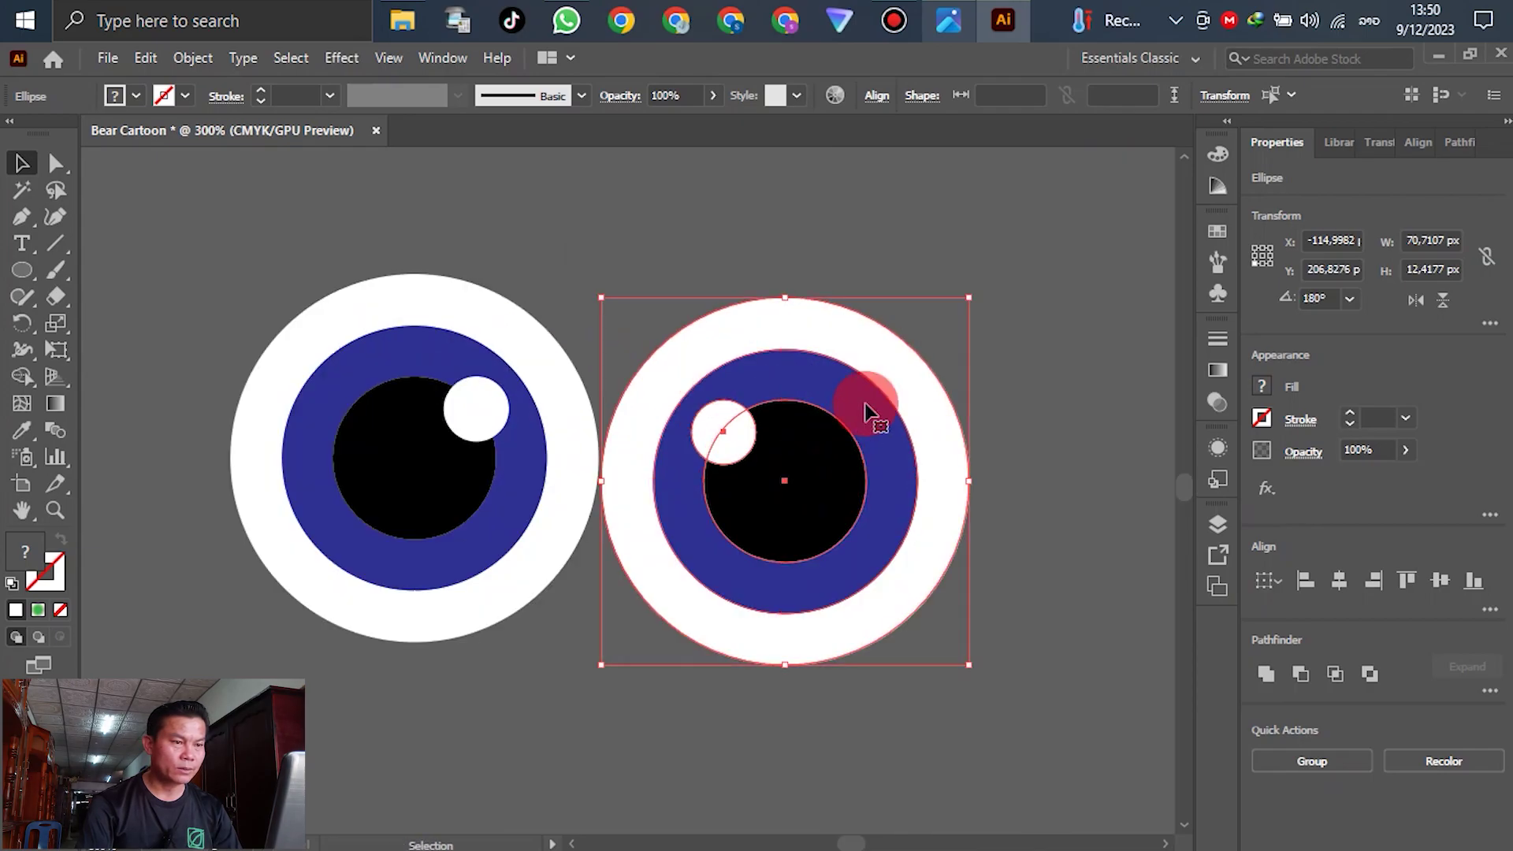
left_click_drag(677, 380, 687, 350)
Step: Group all the circles of both eyes into a single object
key("ctrl+a")
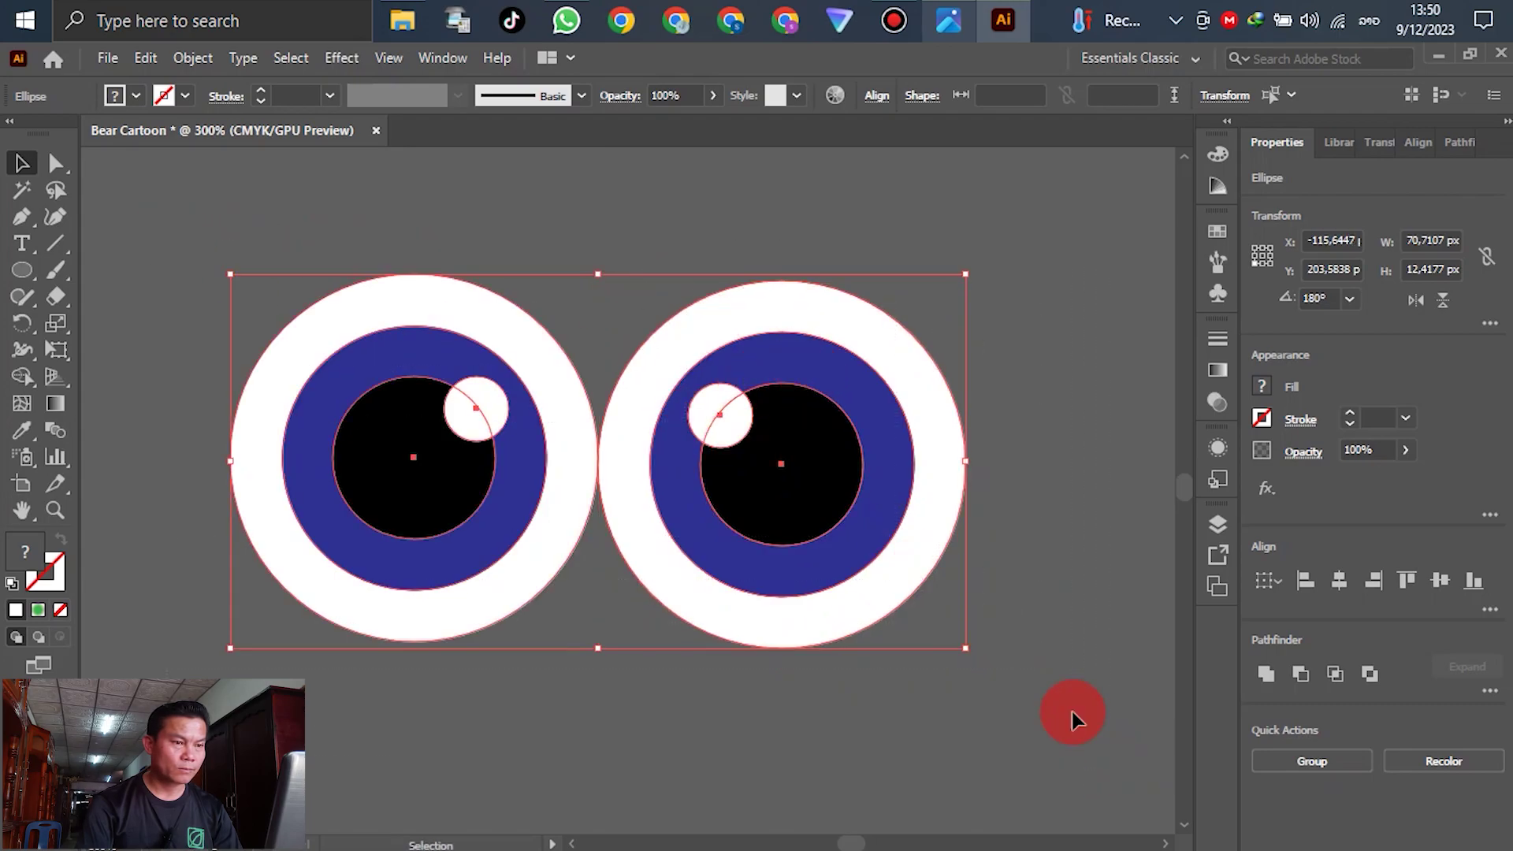
key("ctrl+1")
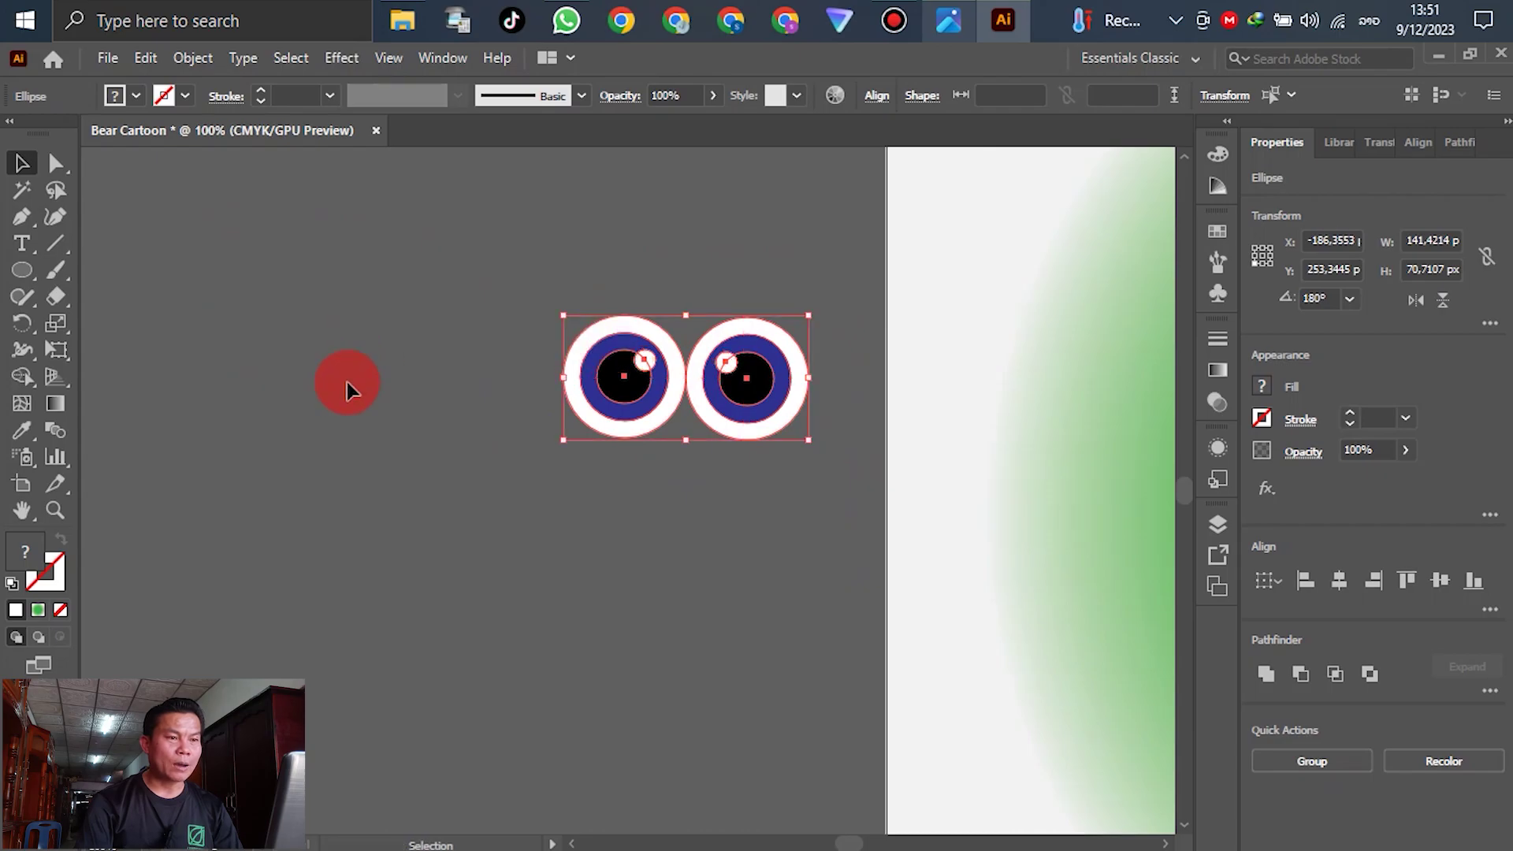
key("ctrl+minus")
key("ctrl+minus")
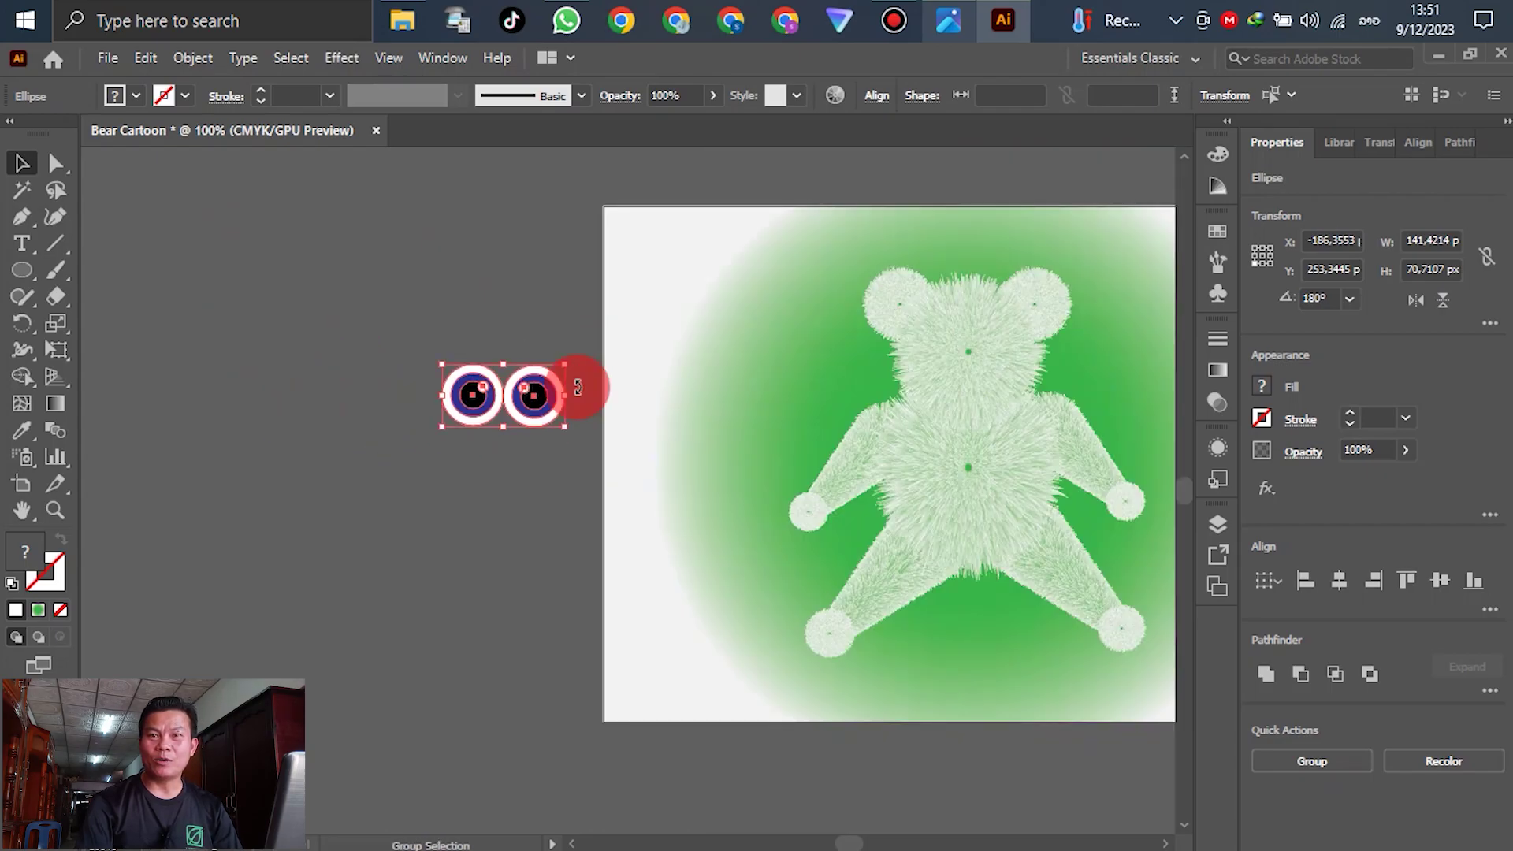
scroll(571, 406, "up", 2)
key("v")
right_click(517, 393)
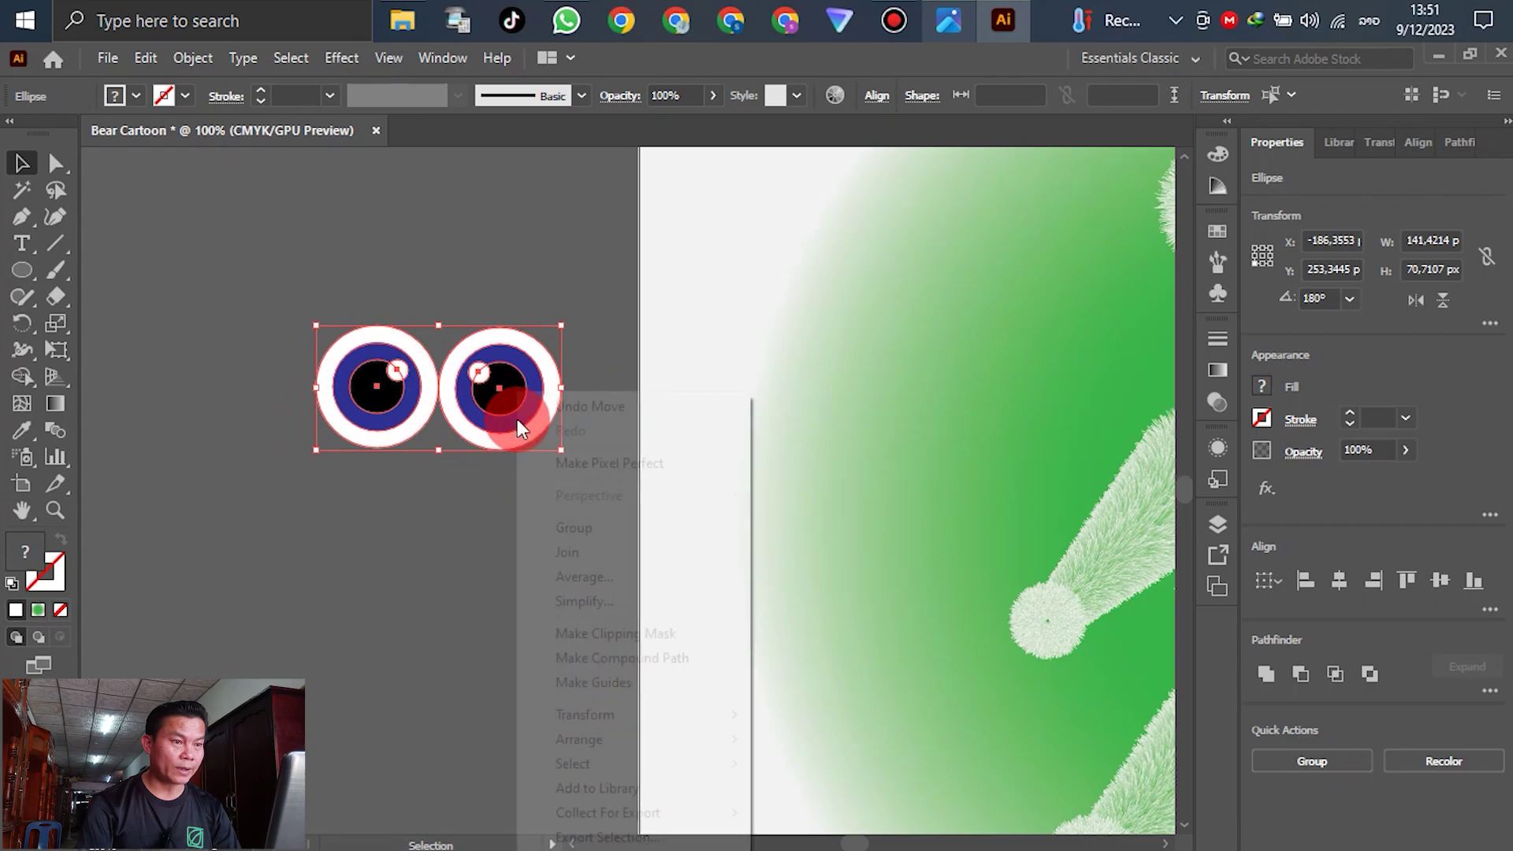
left_click(589, 532)
Step: Move the grouped eyes onto the bear's furry head, centred just below the ears
scroll(342, 514, "down", 2)
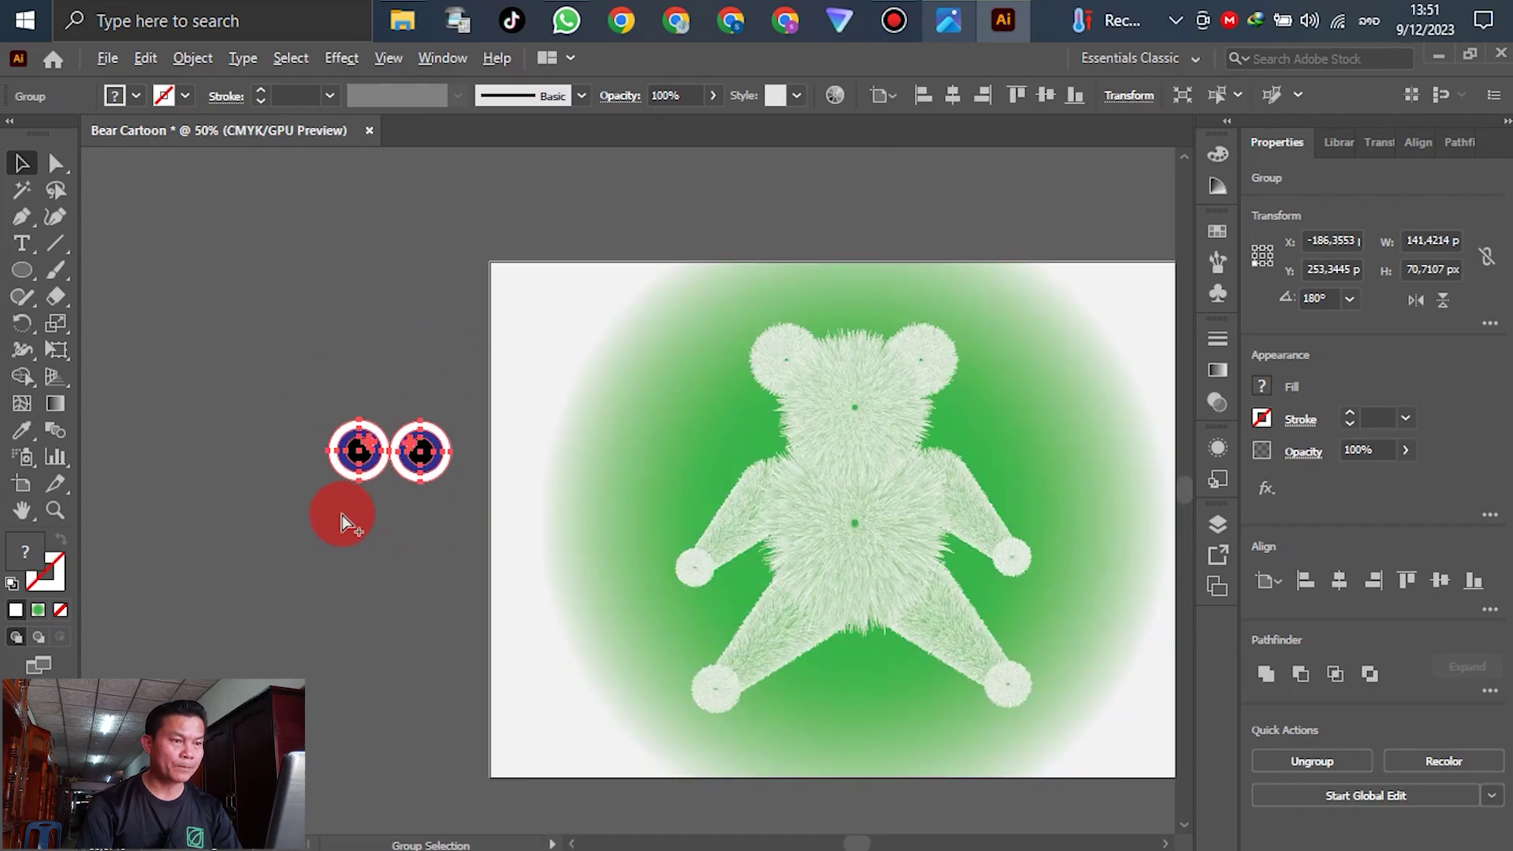
left_click_drag(418, 473, 877, 427)
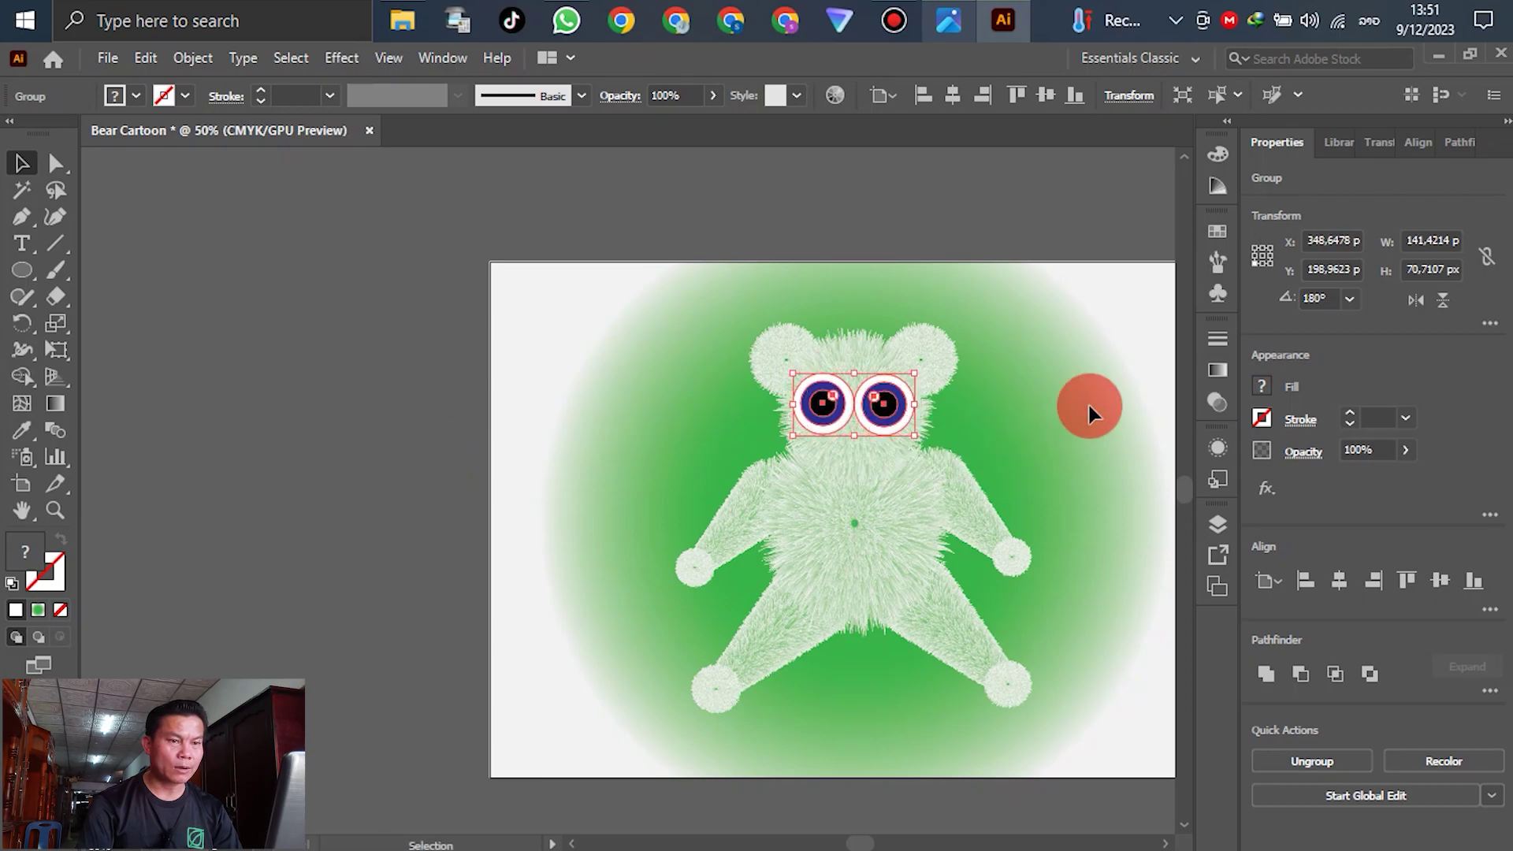
left_click(969, 211)
scroll(513, 256, "down", 2)
scroll(783, 267, "up", 3)
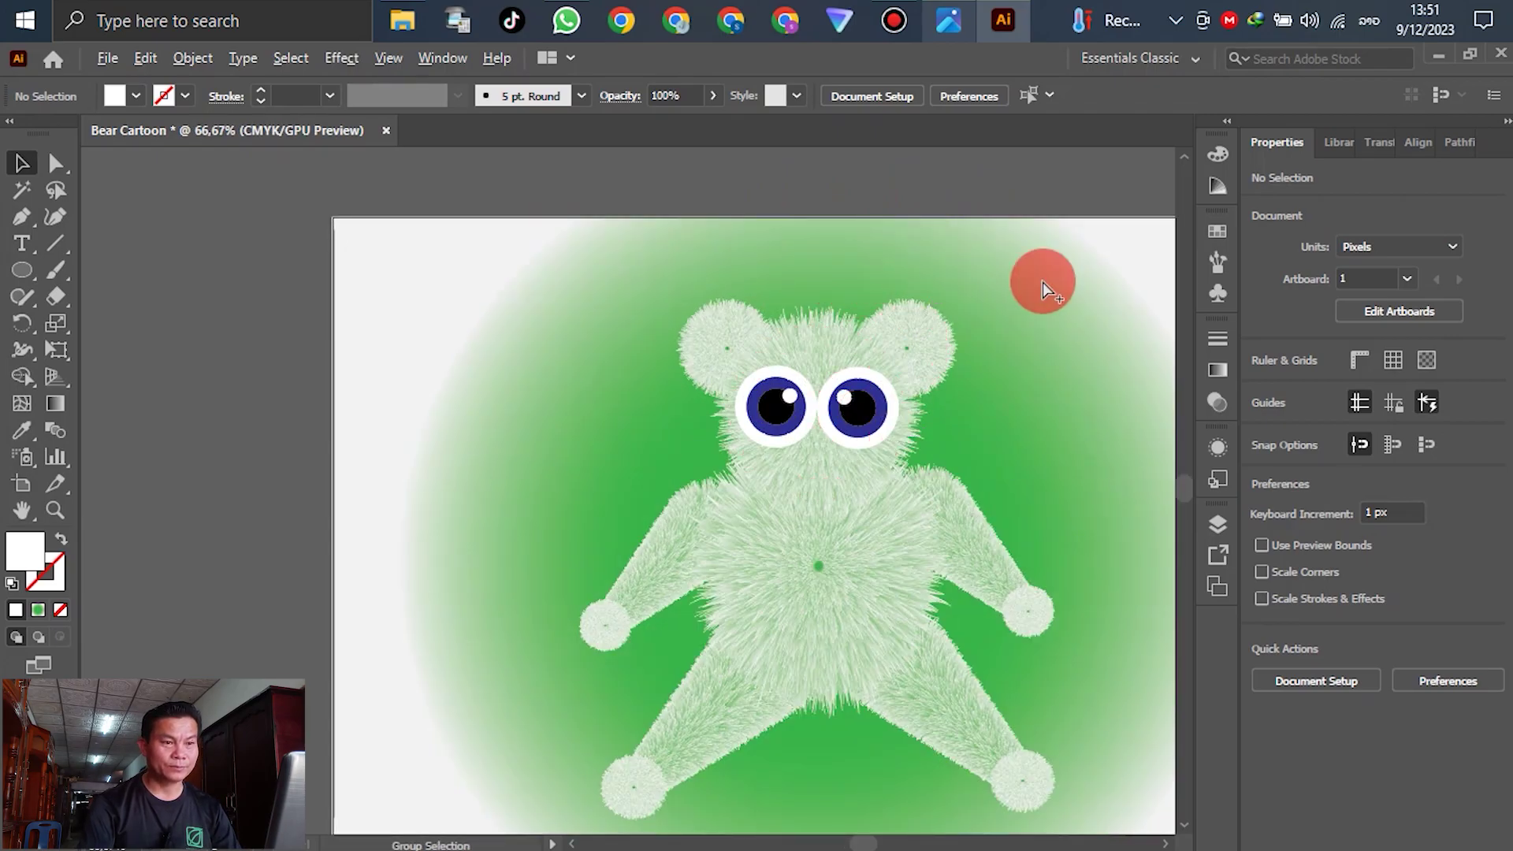
left_click(839, 439)
left_click(928, 210)
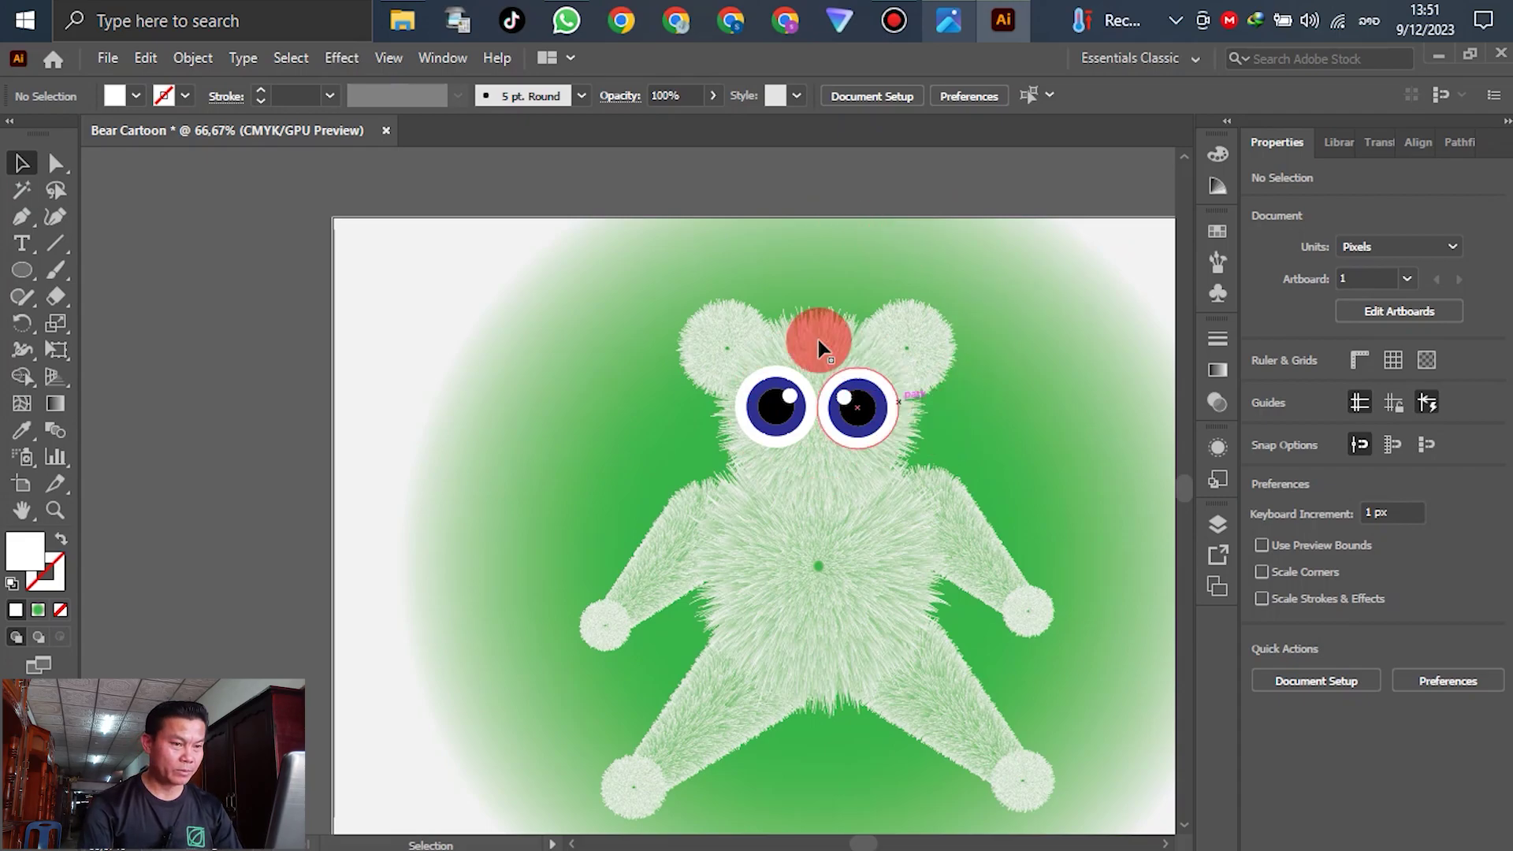
Step: Create a 100 px circle in the empty area left of the artboard and flatten it to about 40 px high
scroll(818, 339, "down", 2, "alt")
left_click(25, 272)
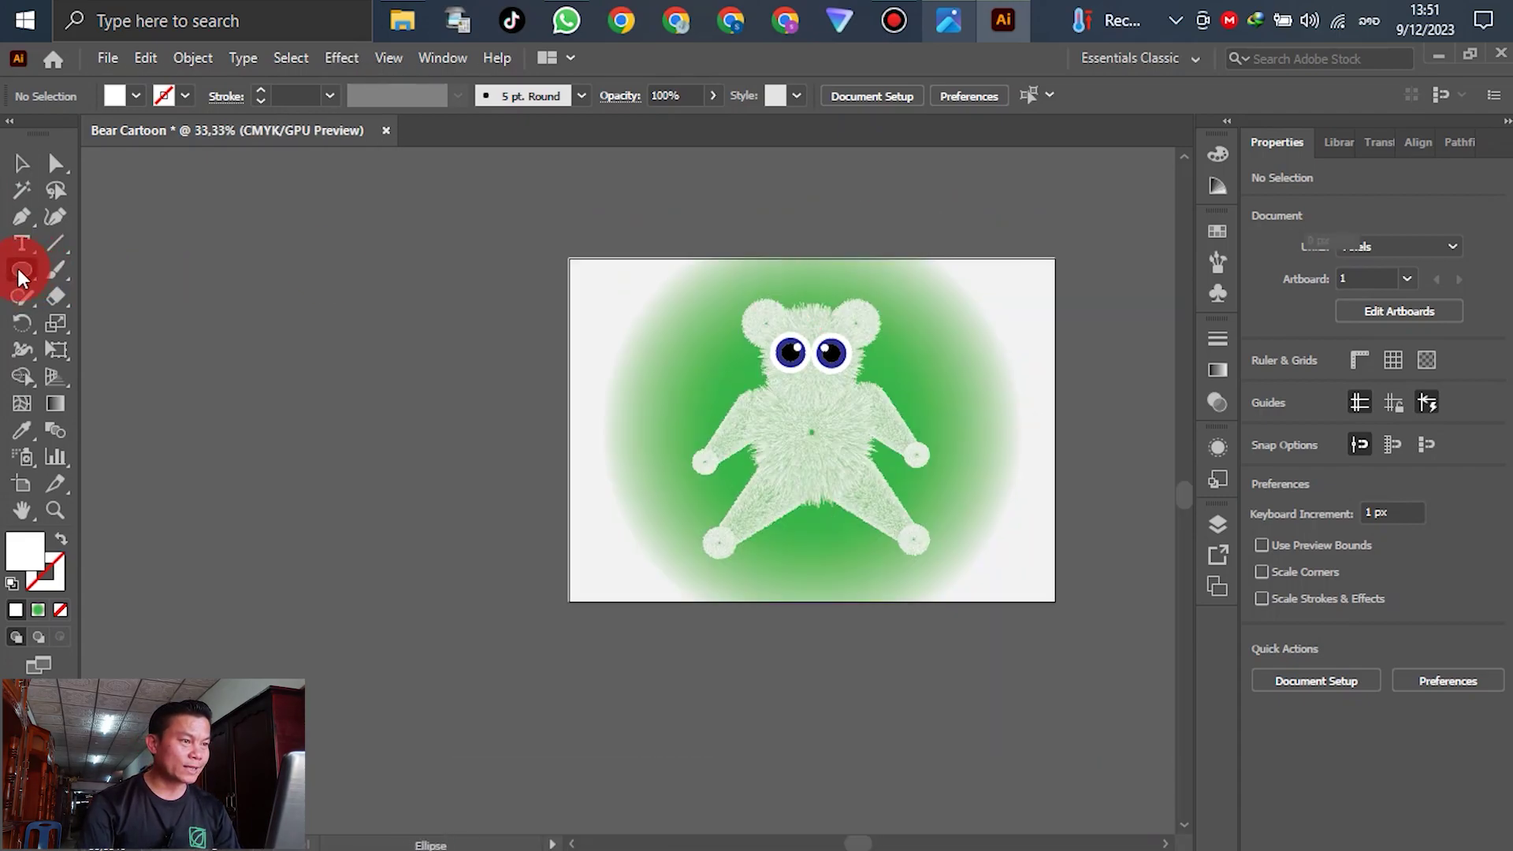
left_click(286, 370)
left_click(697, 497)
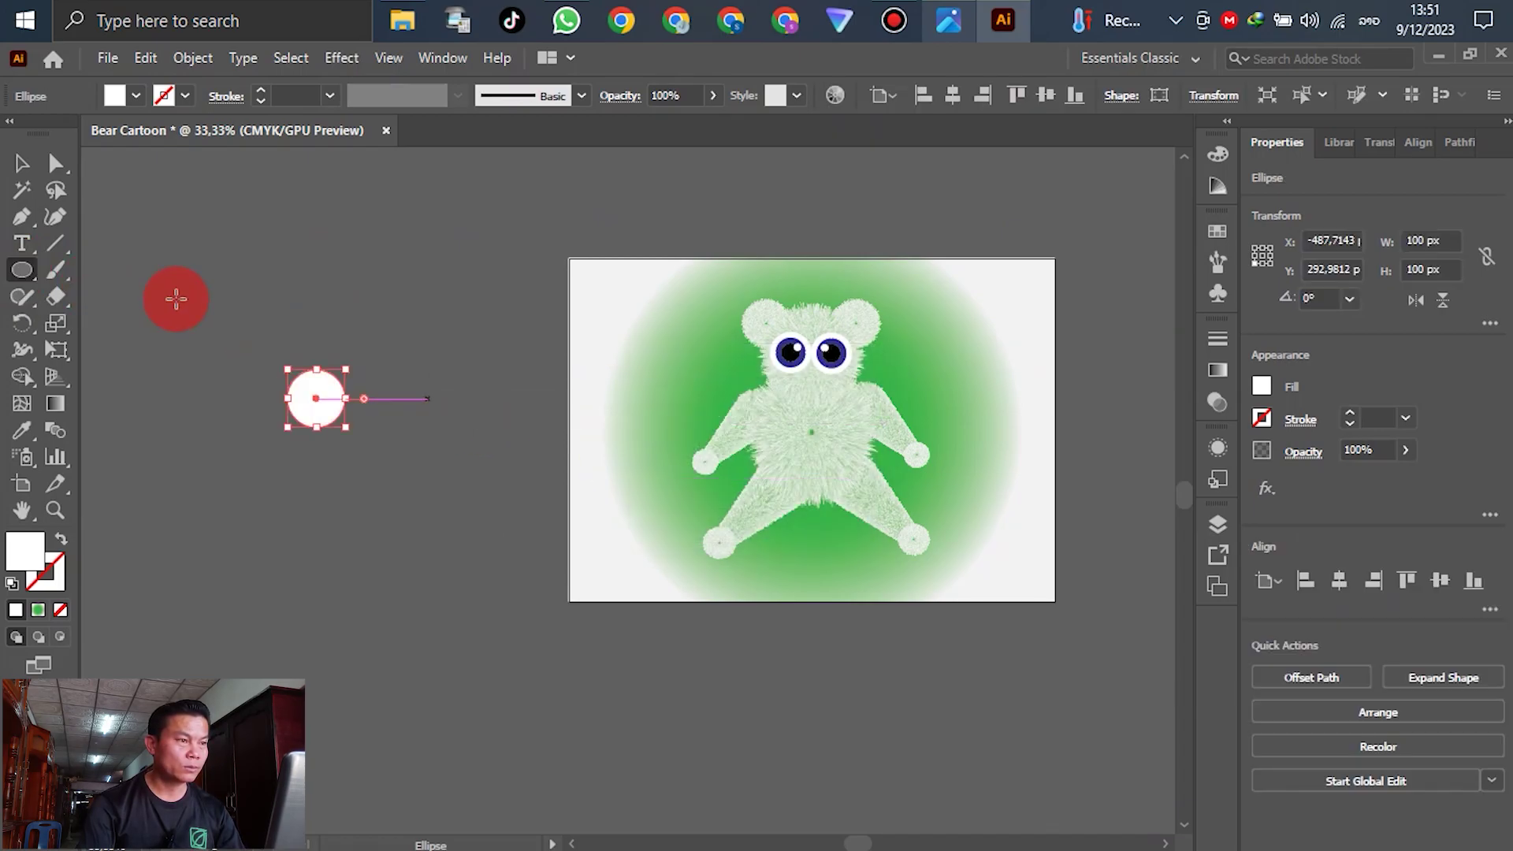
left_click(21, 167)
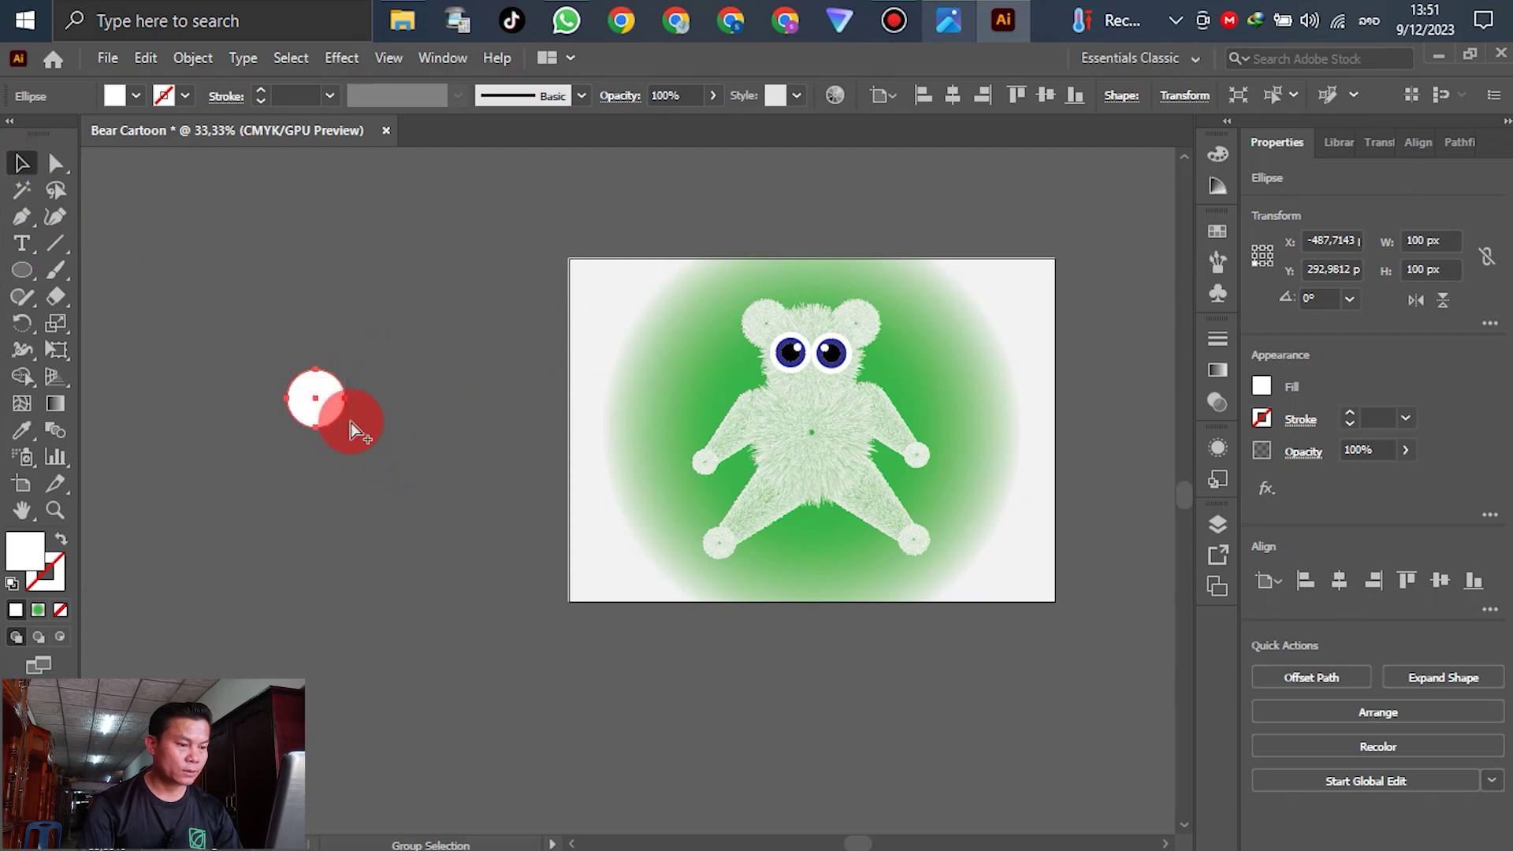
scroll(361, 428, "up", 3)
scroll(347, 378, "down", 1)
left_click_drag(318, 296, 325, 364)
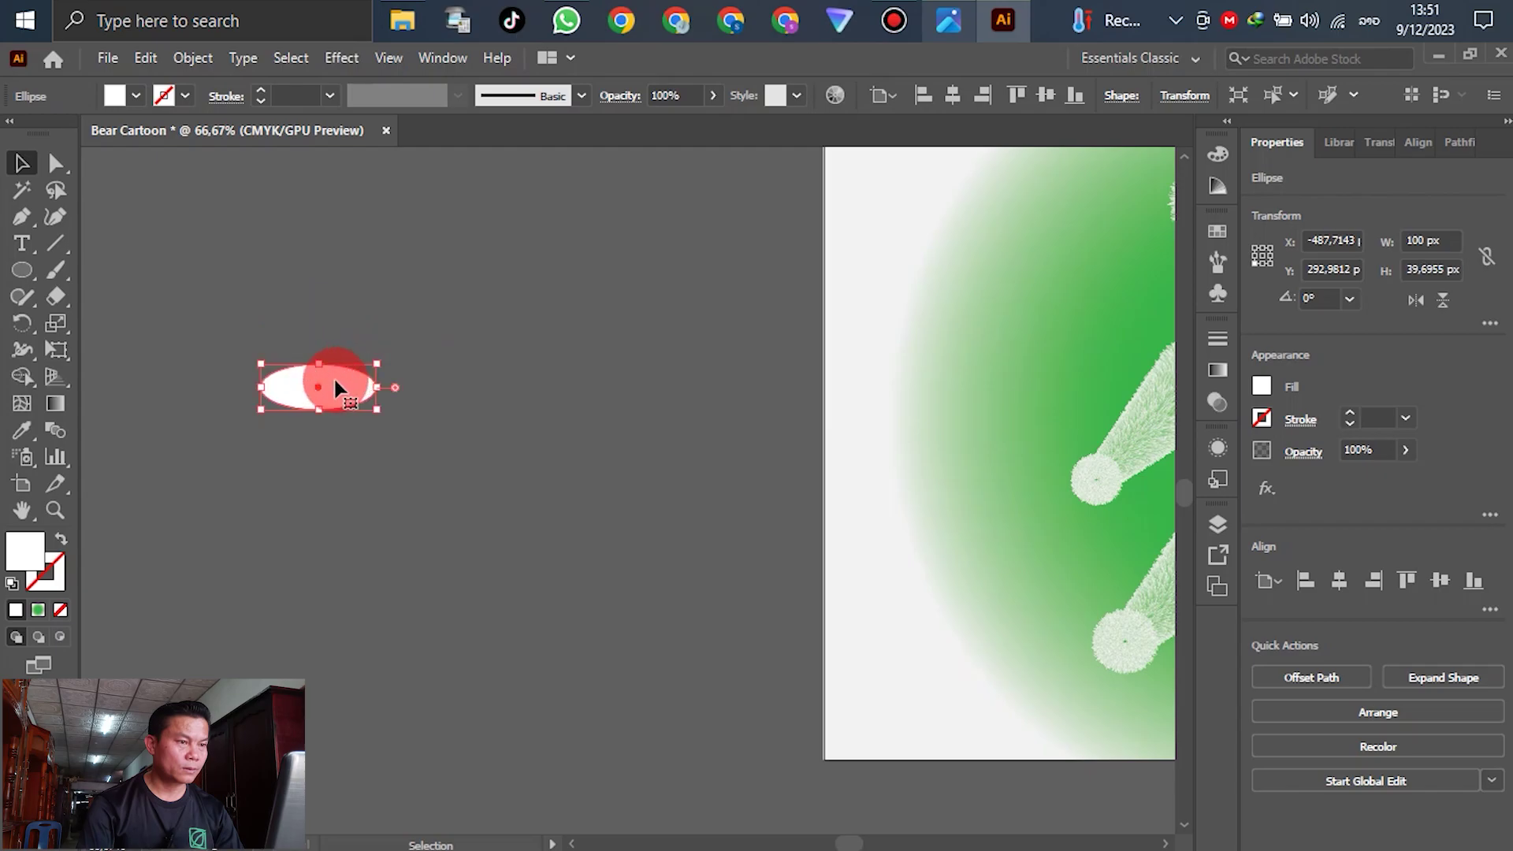
Step: Fill the flattened ellipse with black
left_click(244, 96)
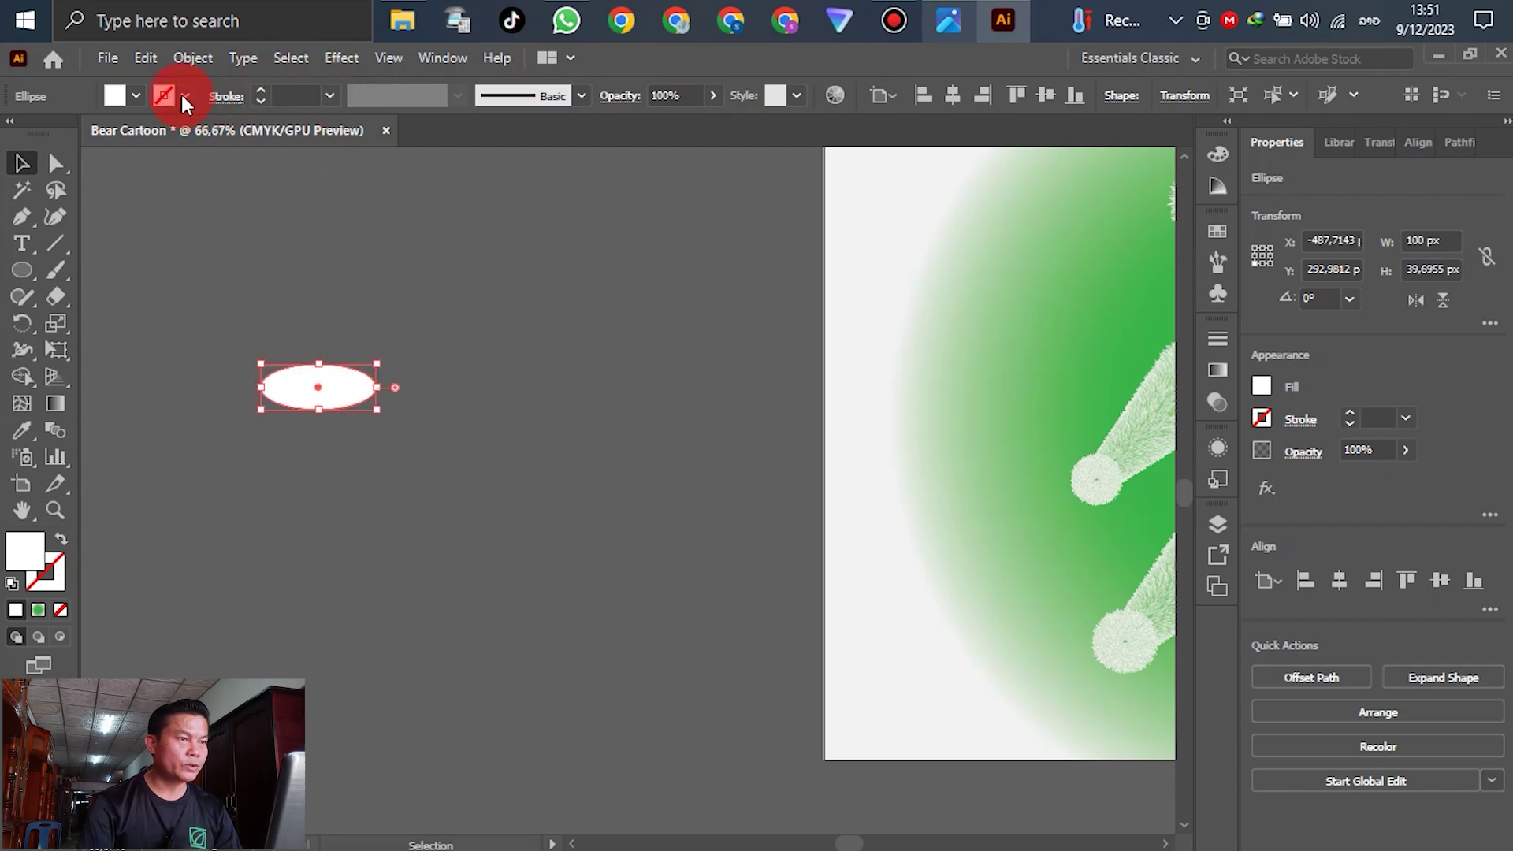
left_click(136, 96)
left_click(60, 132)
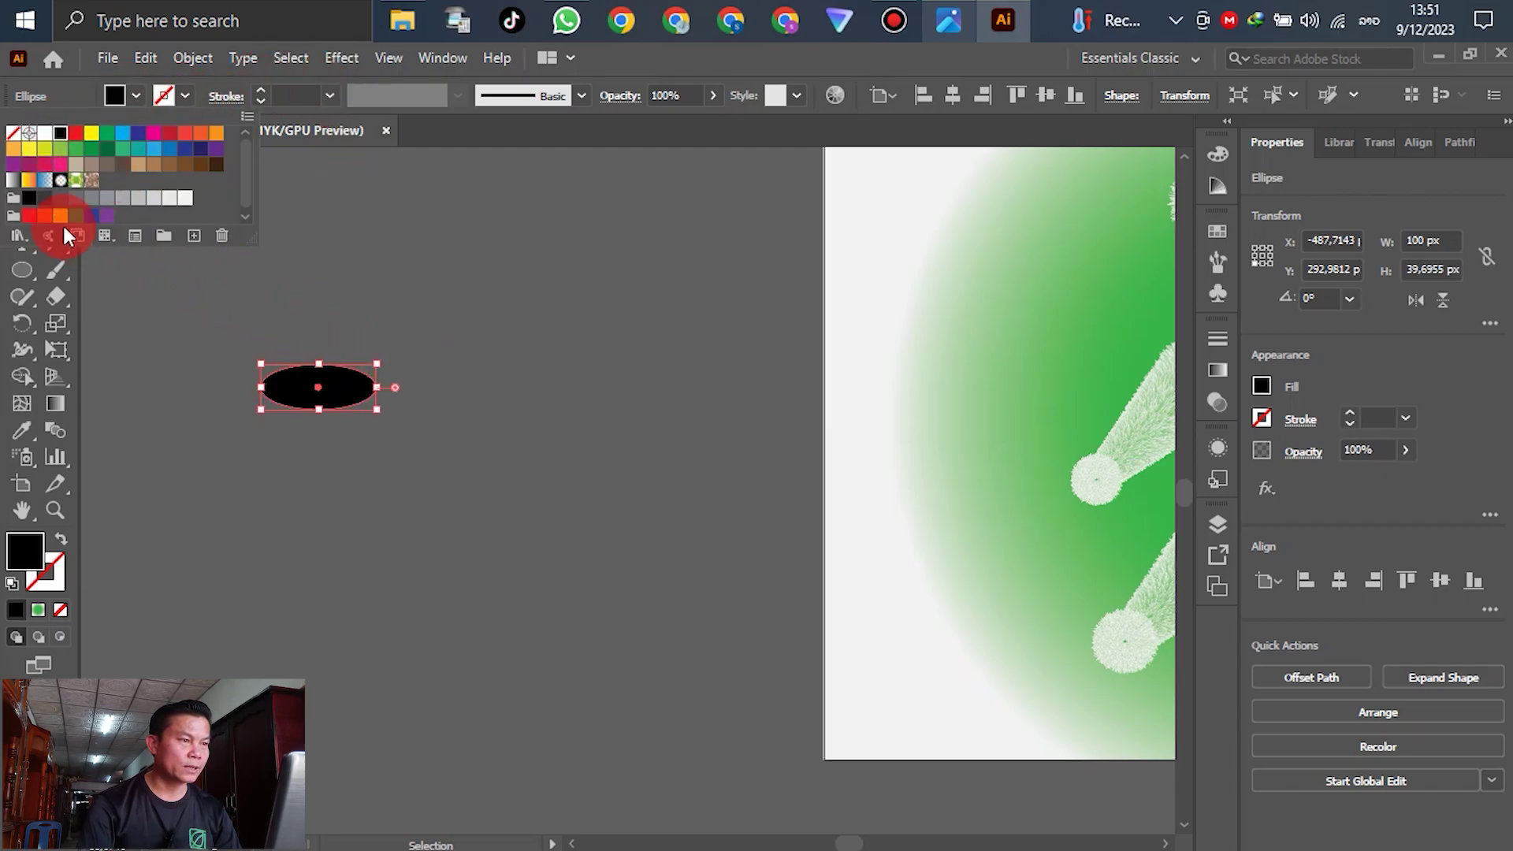
left_click(359, 286)
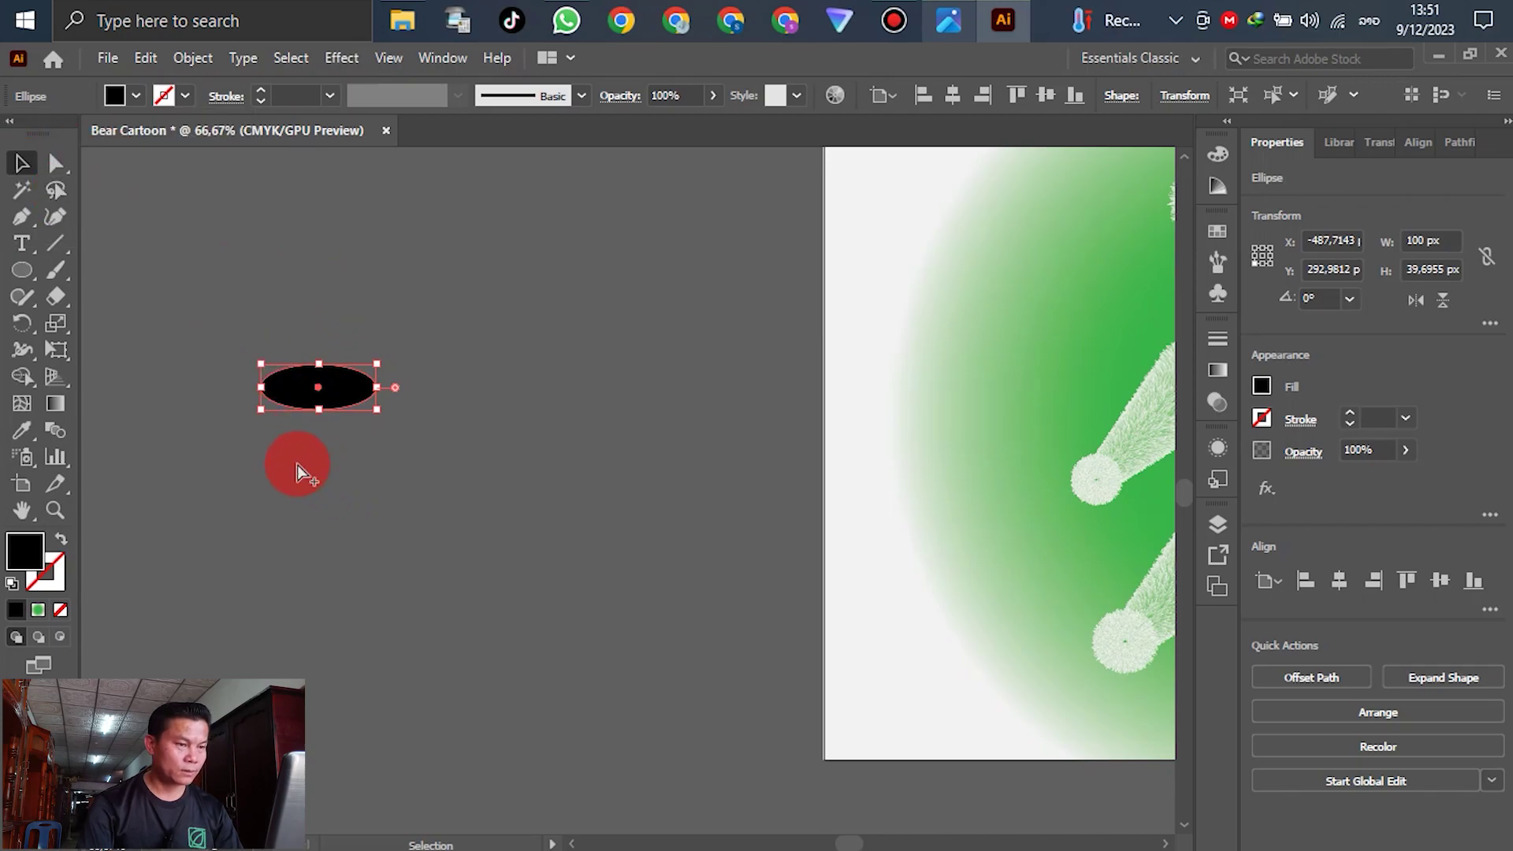
Step: Move the black ellipse onto the bear's face, directly below the eyes
scroll(313, 465, "down", 3)
left_click_drag(283, 428, 676, 406)
scroll(650, 409, "up", 7)
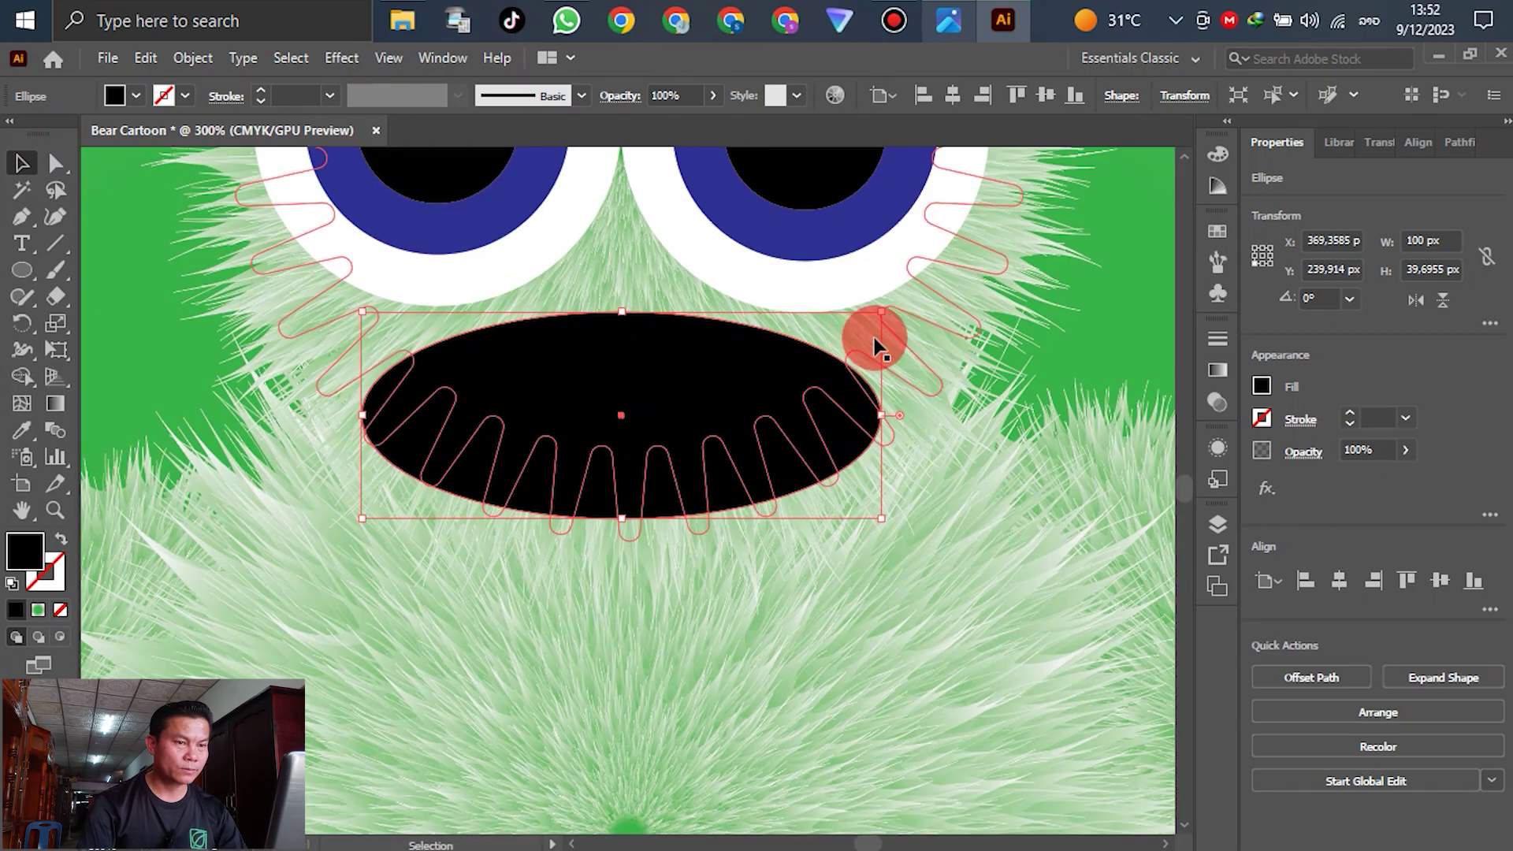
Step: Shrink the black ellipse to about 70 × 28 px and centre it under the eyes as the bear's mouth
left_click_drag(880, 315, 804, 345)
left_click_drag(651, 411, 630, 375)
key("ctrl+1")
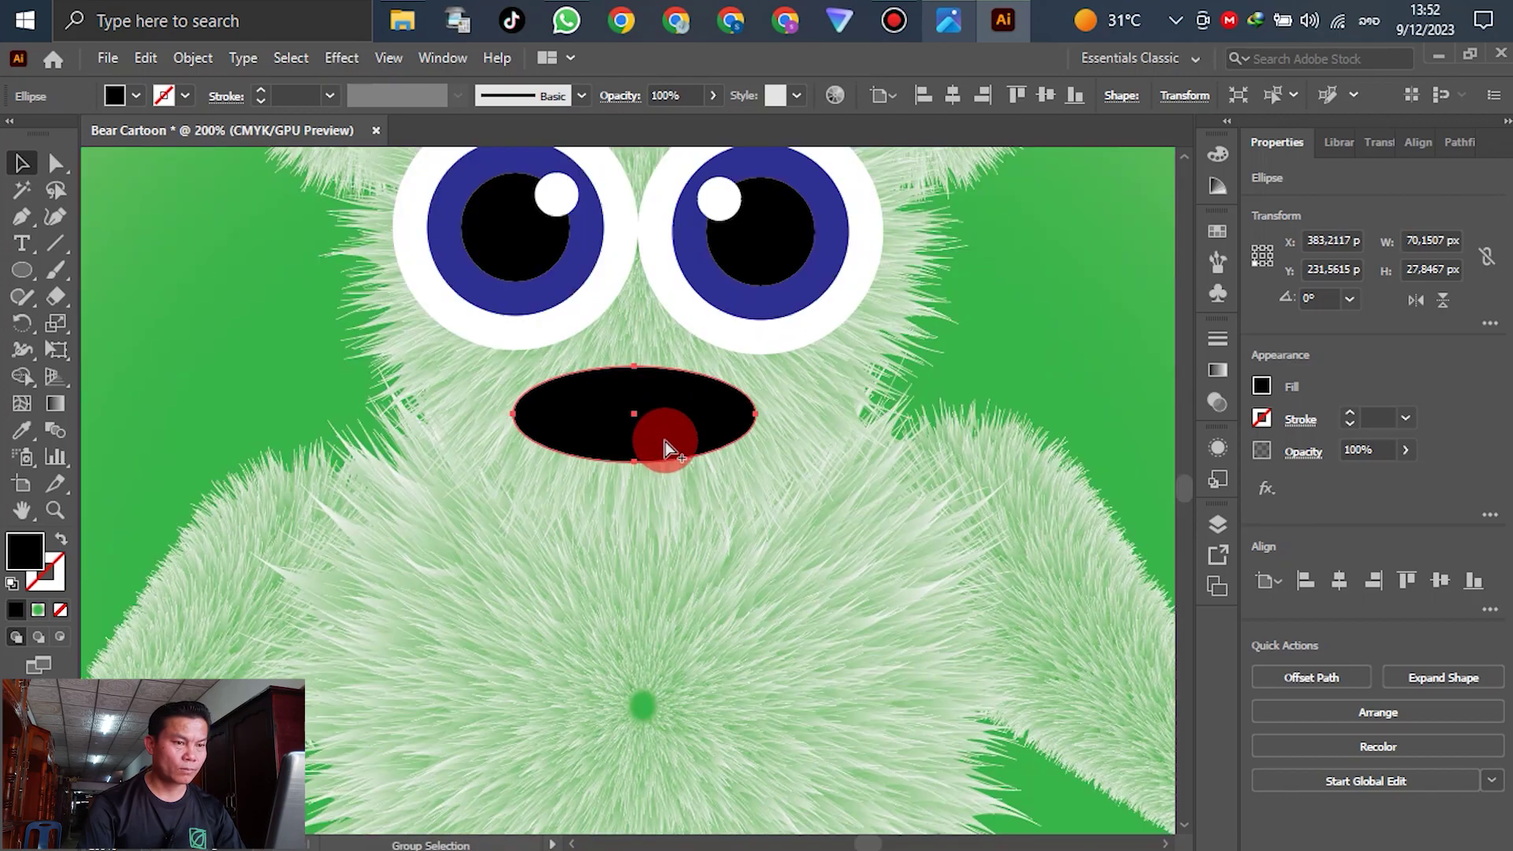
left_click(981, 372)
key("ctrl+minus")
key("ctrl+minus")
key("ctrl+minus")
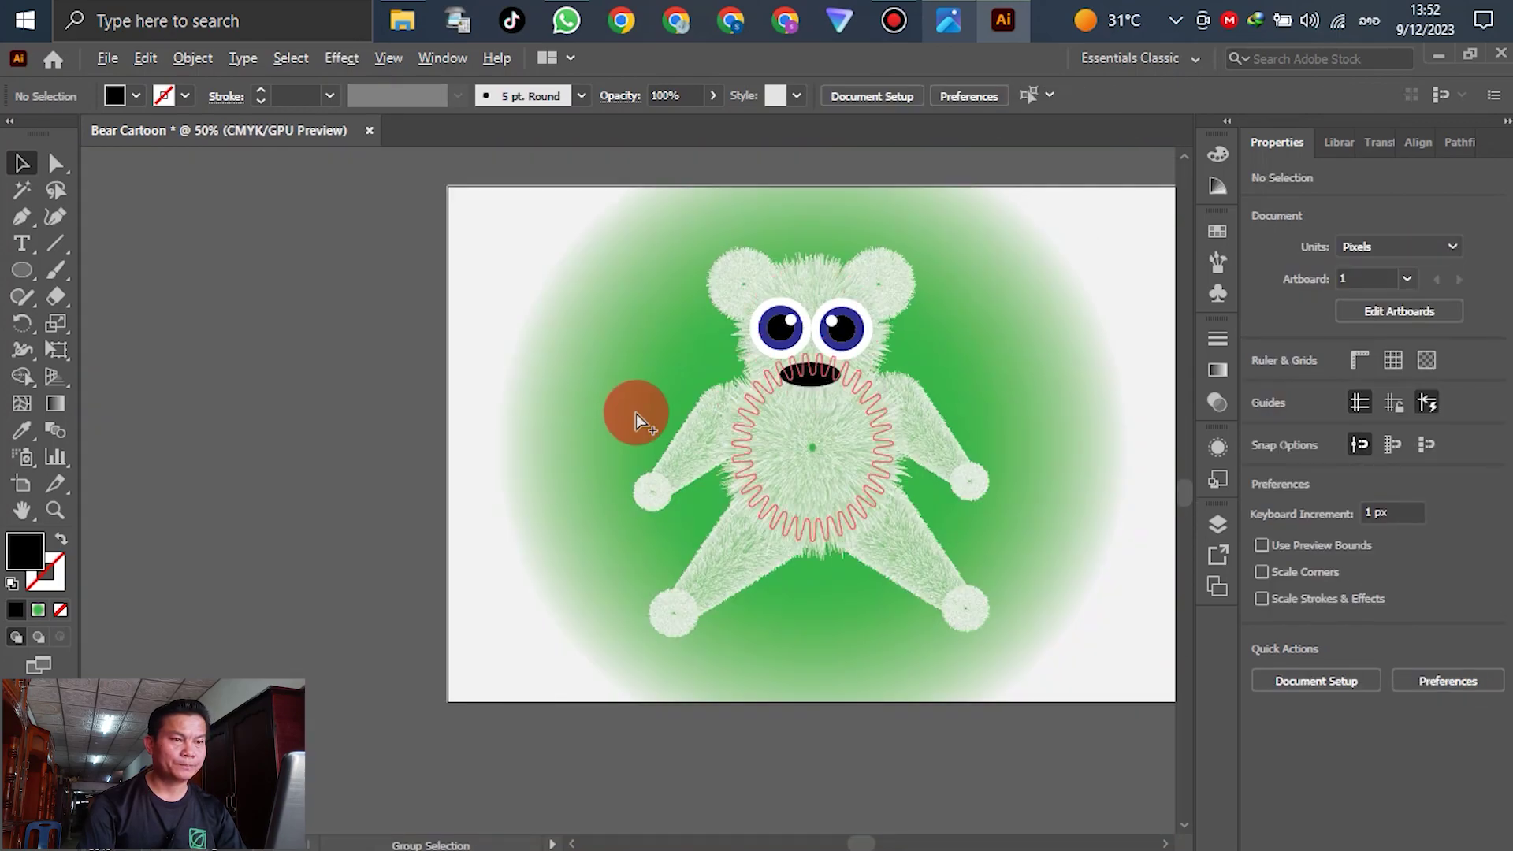
scroll(881, 364, "up", 2)
scroll(670, 414, "down", 1)
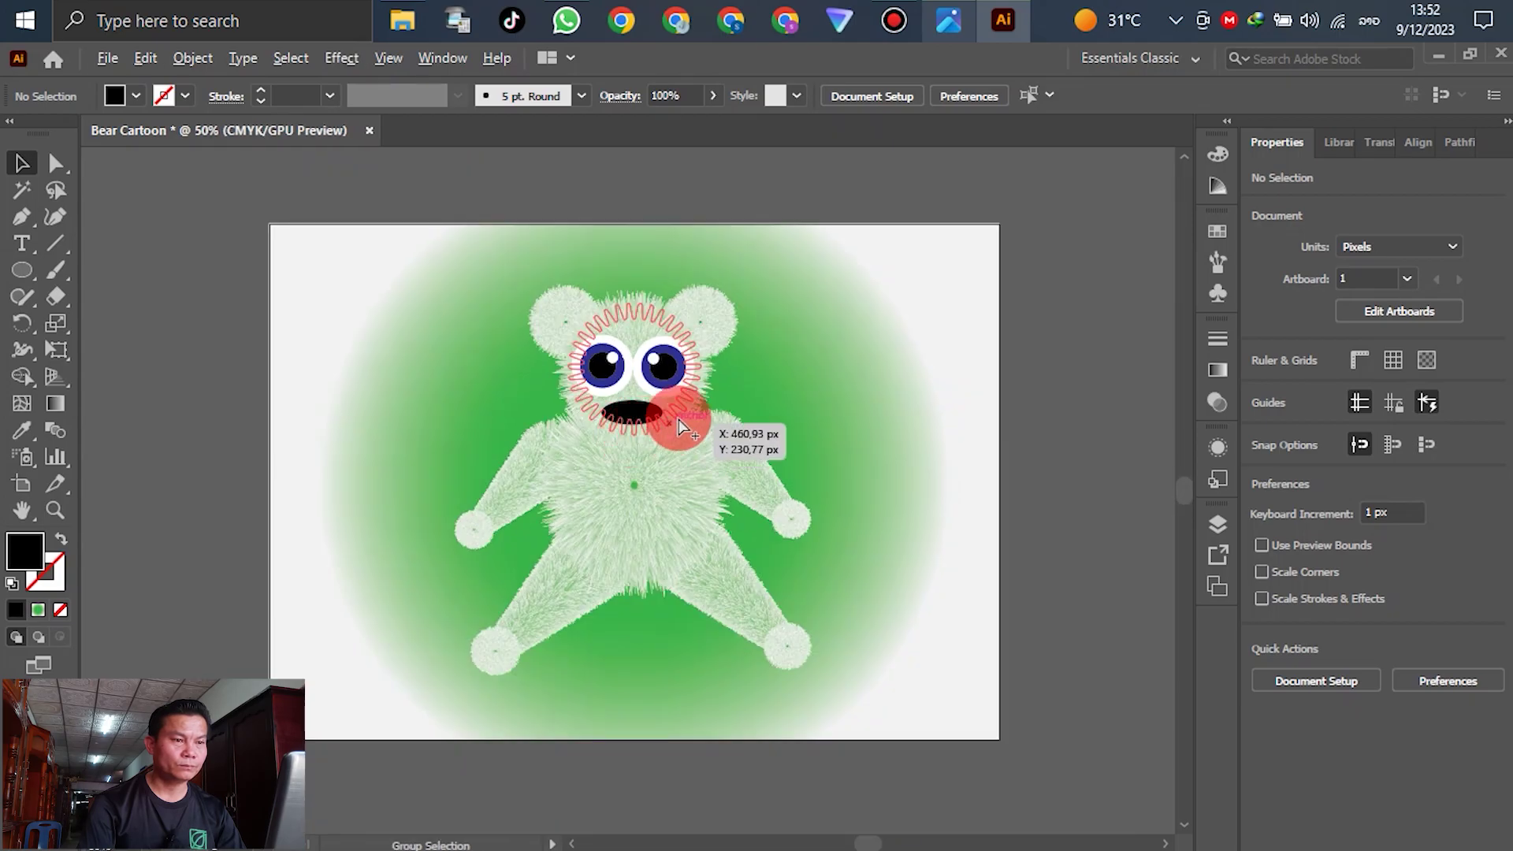